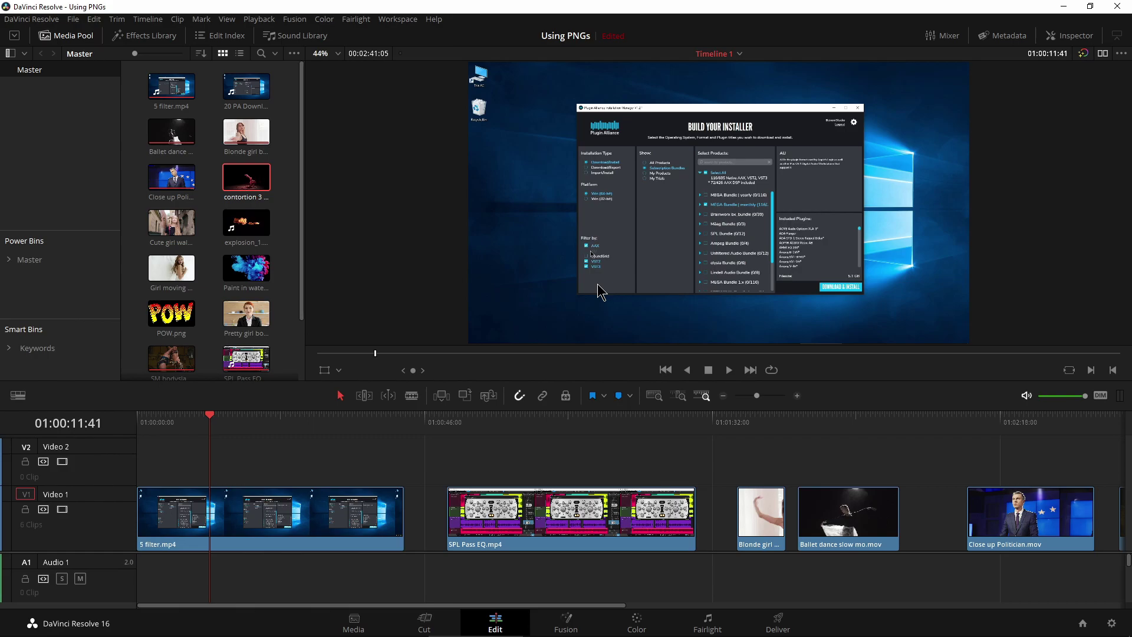
click(596, 628)
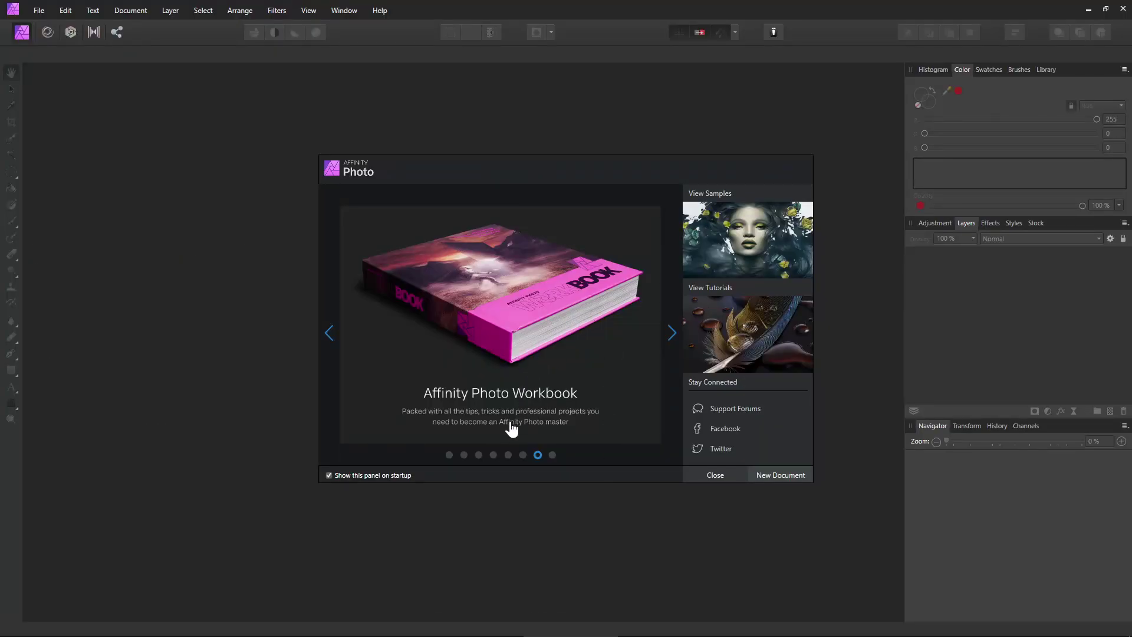
click(470, 628)
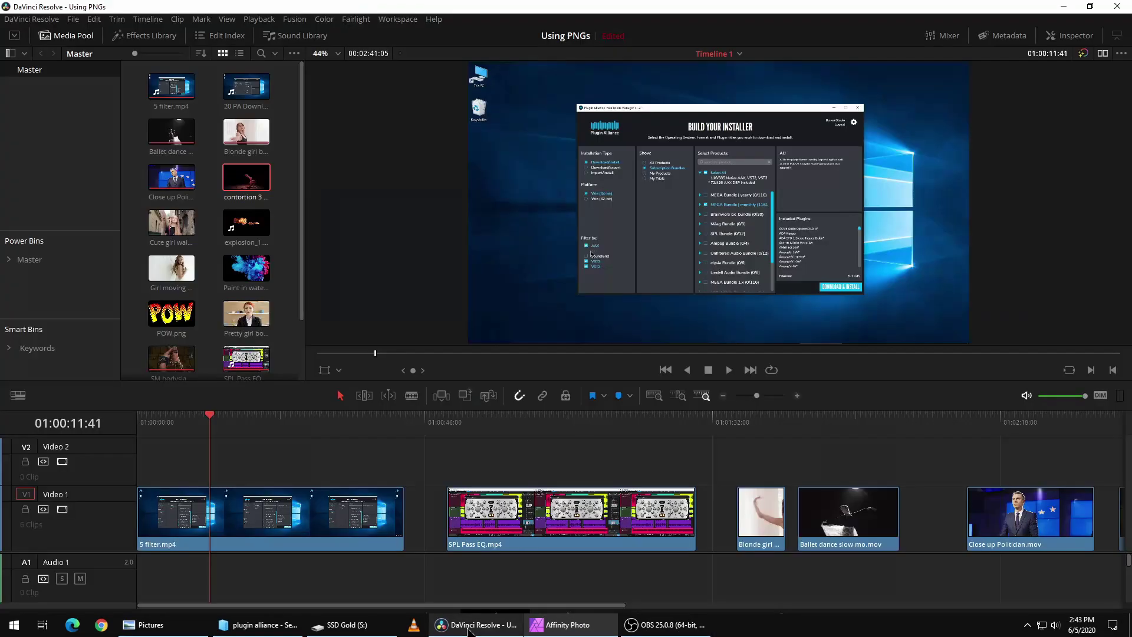
Move the playhead to 01:00:10:39 in the 5 filter.mp4 clip and preview that frame full screen
mouse_move(196, 420)
mouse_down()
mouse_move(225, 422)
mouse_move(205, 422)
mouse_up()
key(ctrl+f)
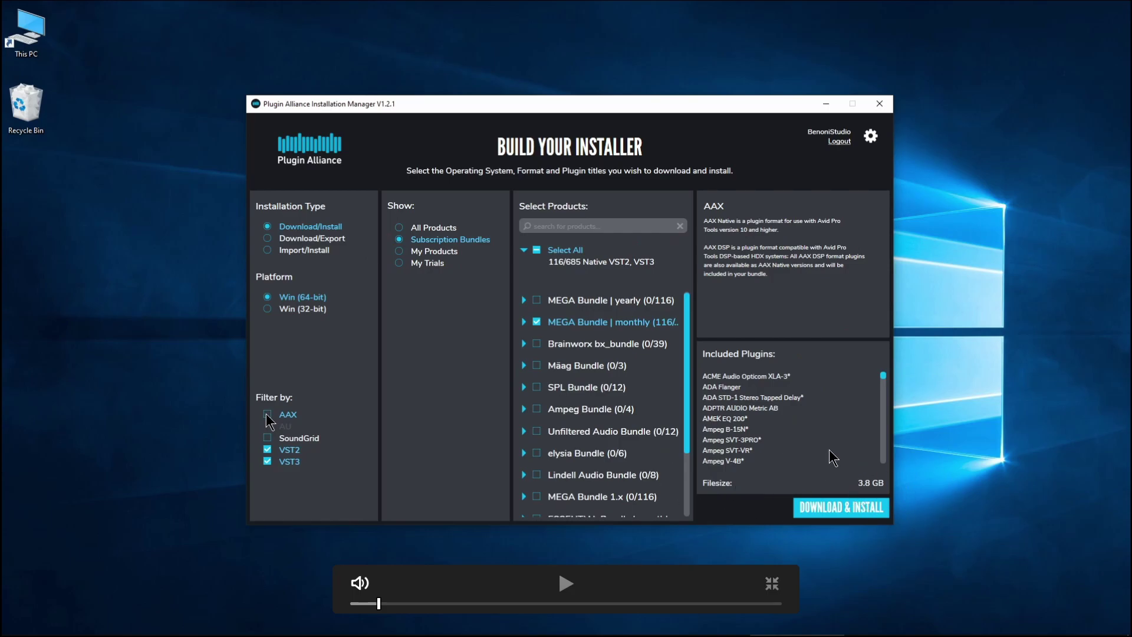
key(p)
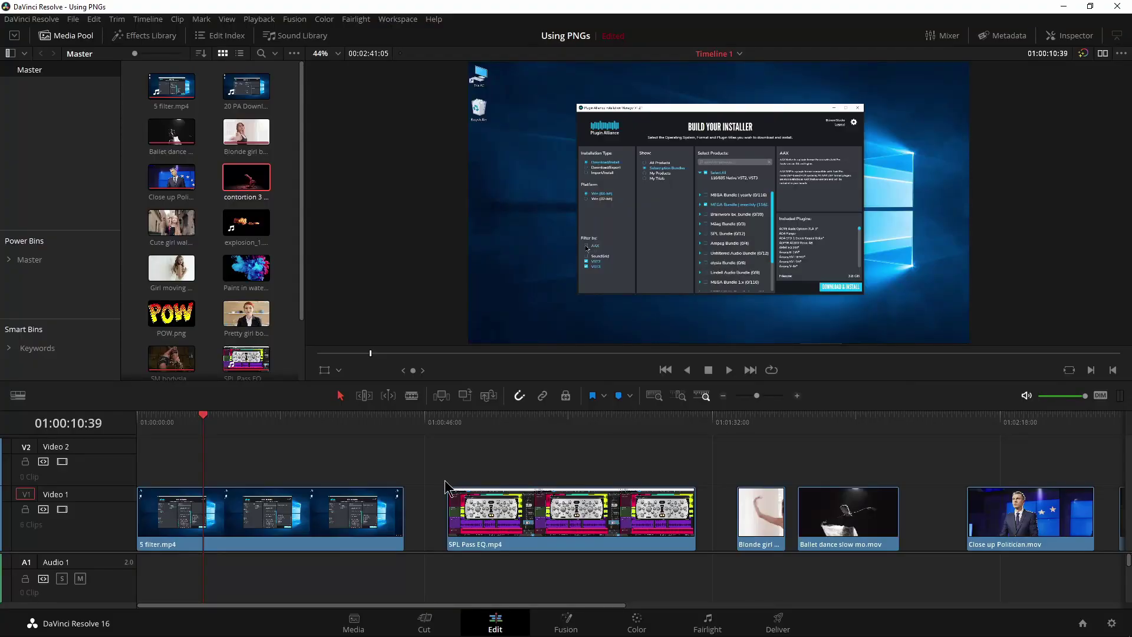
Open the 5 filter.mp4 timeline clip in Fusion and insert a Merge node between MediaIn1 and MediaOut1
click(214, 520)
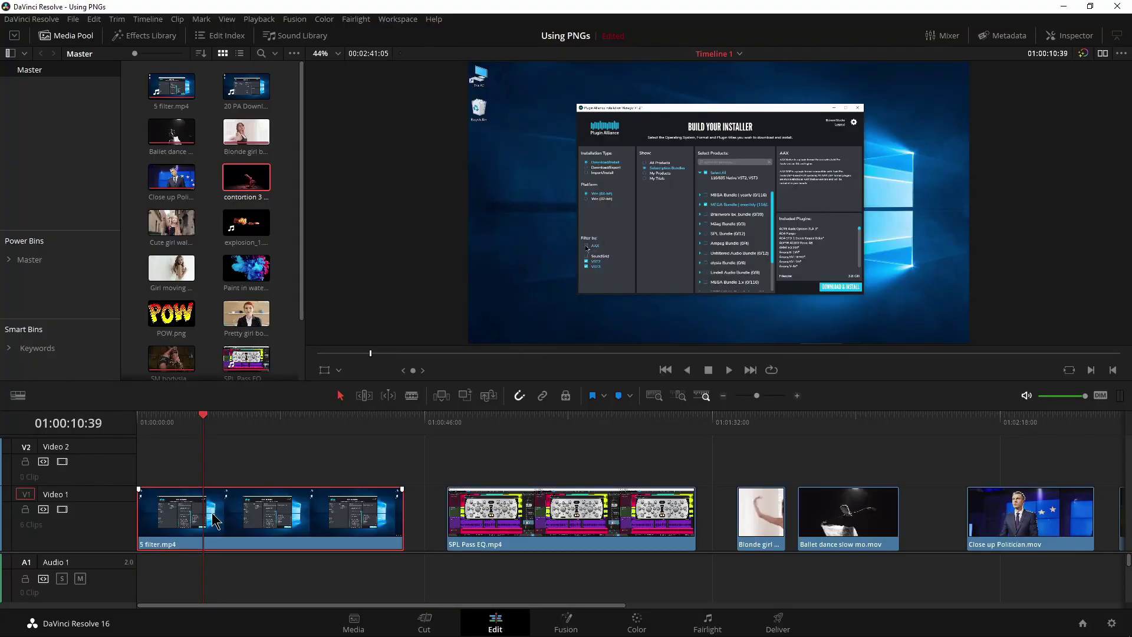
click(567, 622)
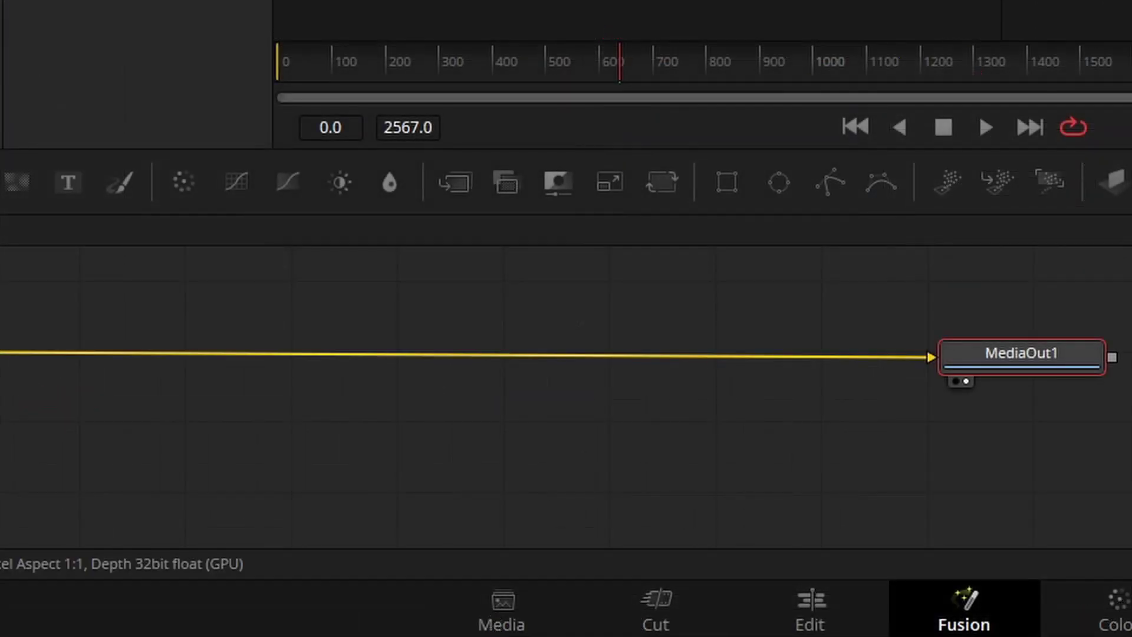
drag(1, 354, 207, 366)
drag(457, 199, 589, 370)
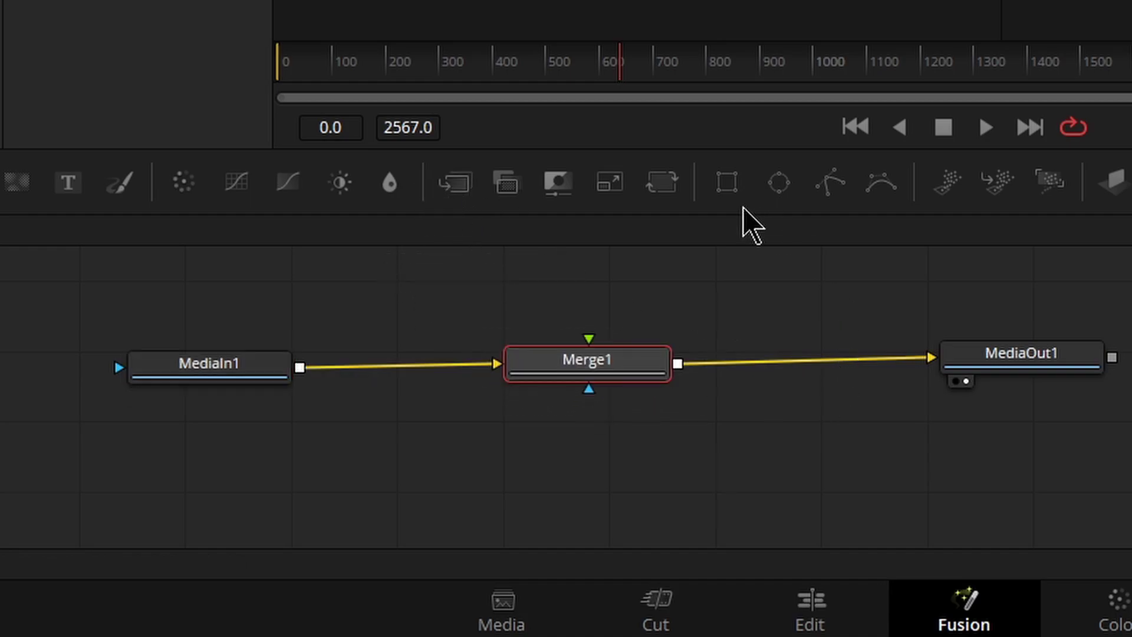
Add a Rectangle node above Merge1 and connect its output to the Merge's foreground input
drag(677, 211, 539, 177)
drag(602, 260, 590, 301)
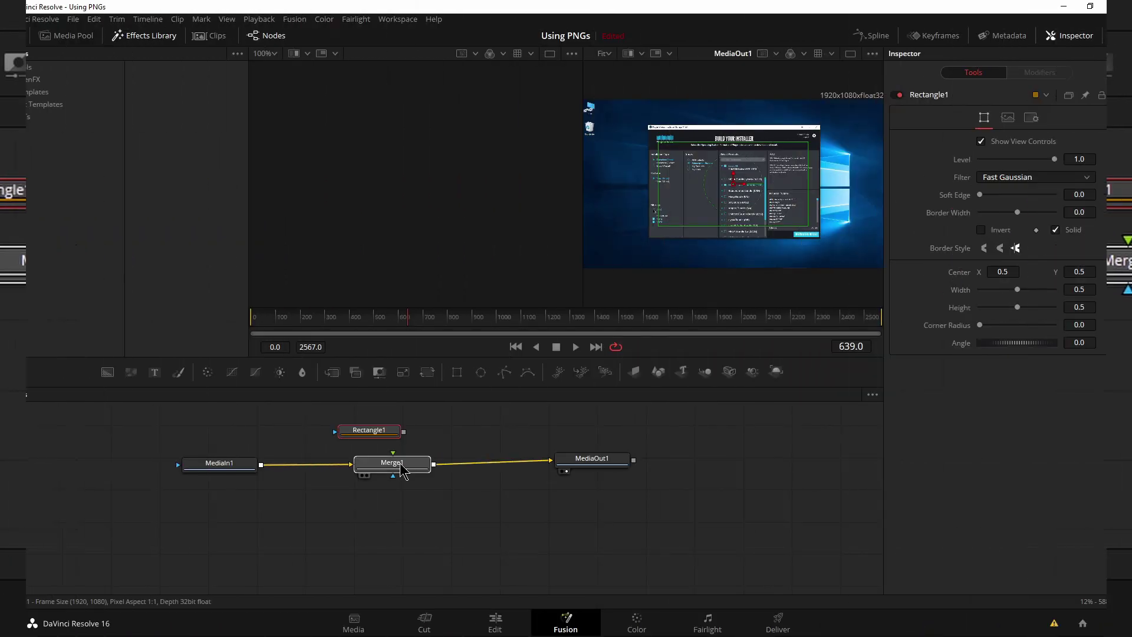
mouse_move(403, 431)
mouse_down()
mouse_move(406, 471)
mouse_move(387, 471)
mouse_move(410, 435)
mouse_up()
click(411, 434)
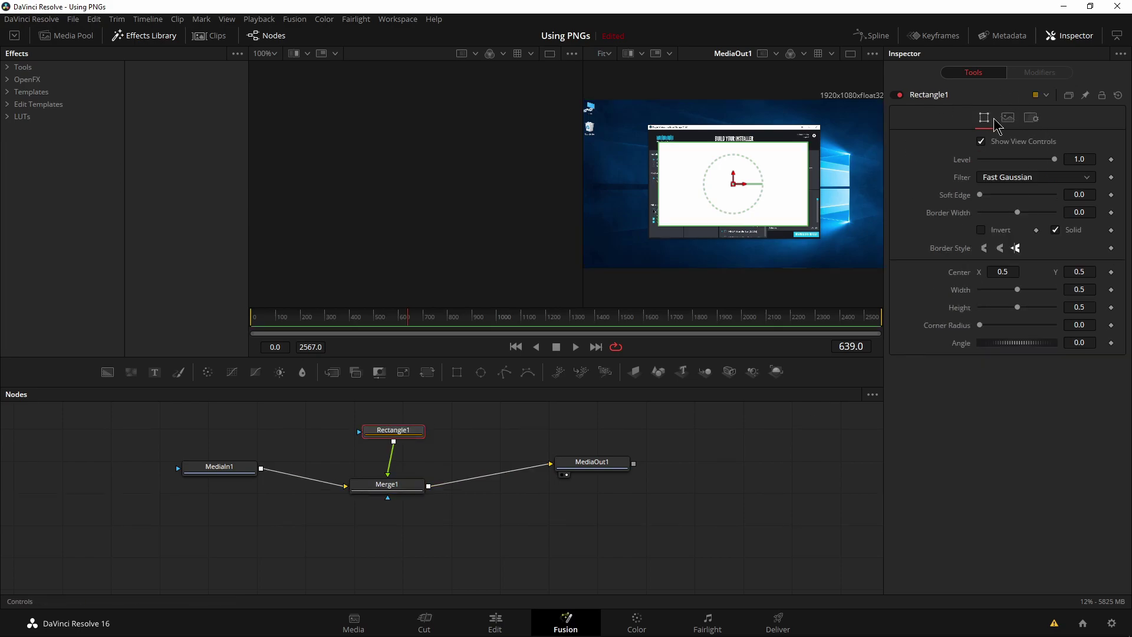
Make the rectangle a hollow outline with border width 0.019, width 0.154 and height 0.26
click(1055, 230)
drag(1017, 213, 1020, 214)
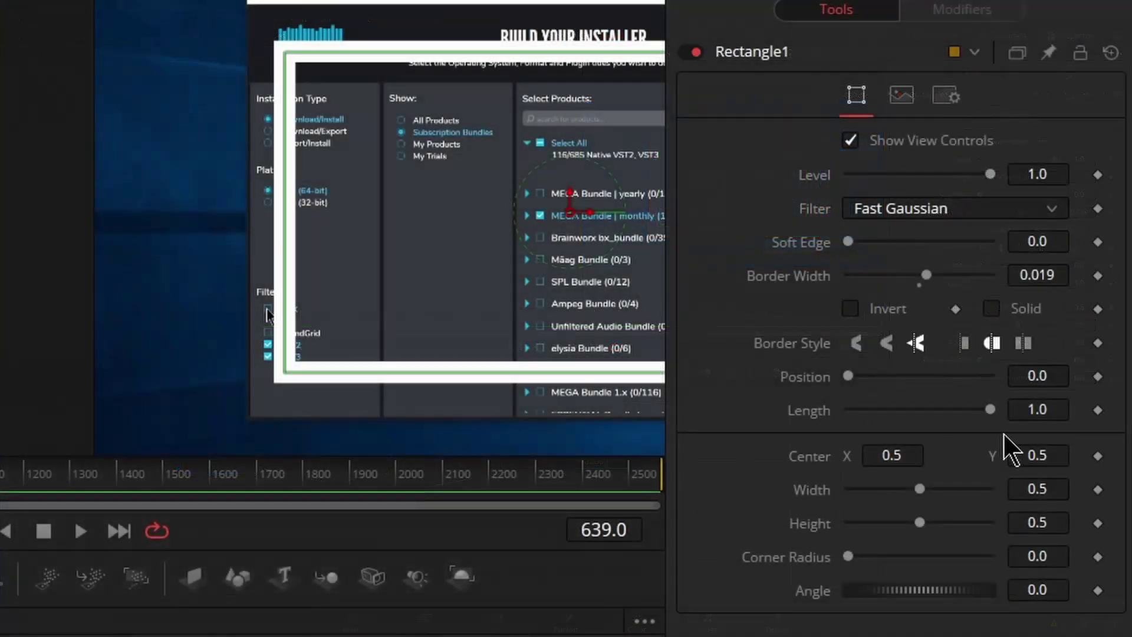
drag(1039, 490, 1027, 487)
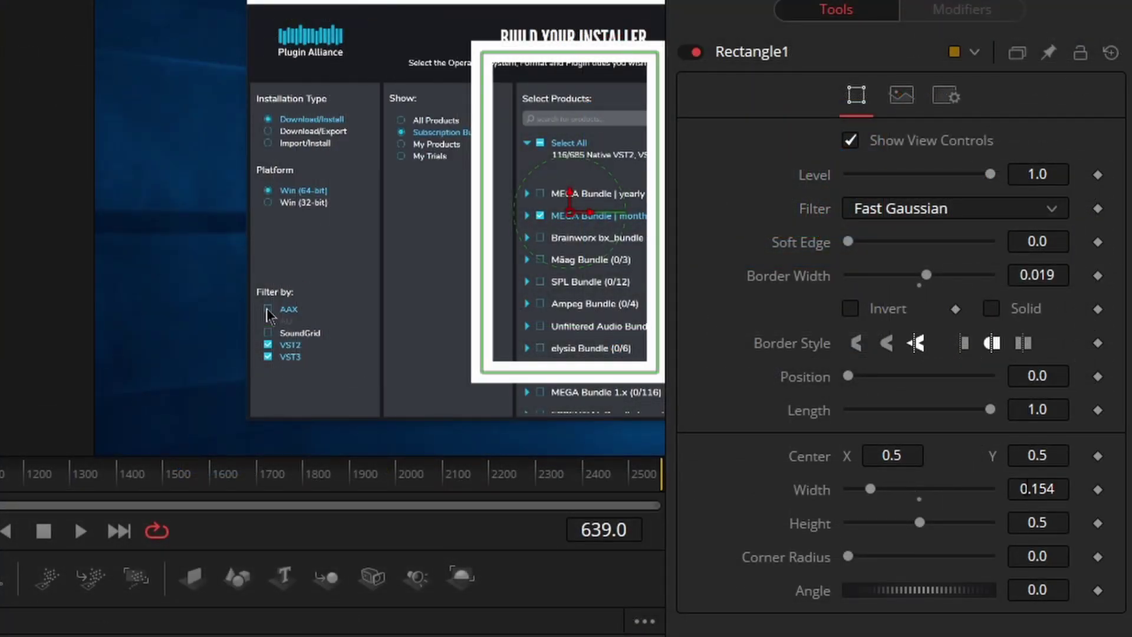
drag(919, 523, 884, 522)
Position the outline around the Filter by options and refine it to border width 0.006, width 0.121 and height 0.212
drag(572, 212, 317, 279)
drag(570, 283, 291, 328)
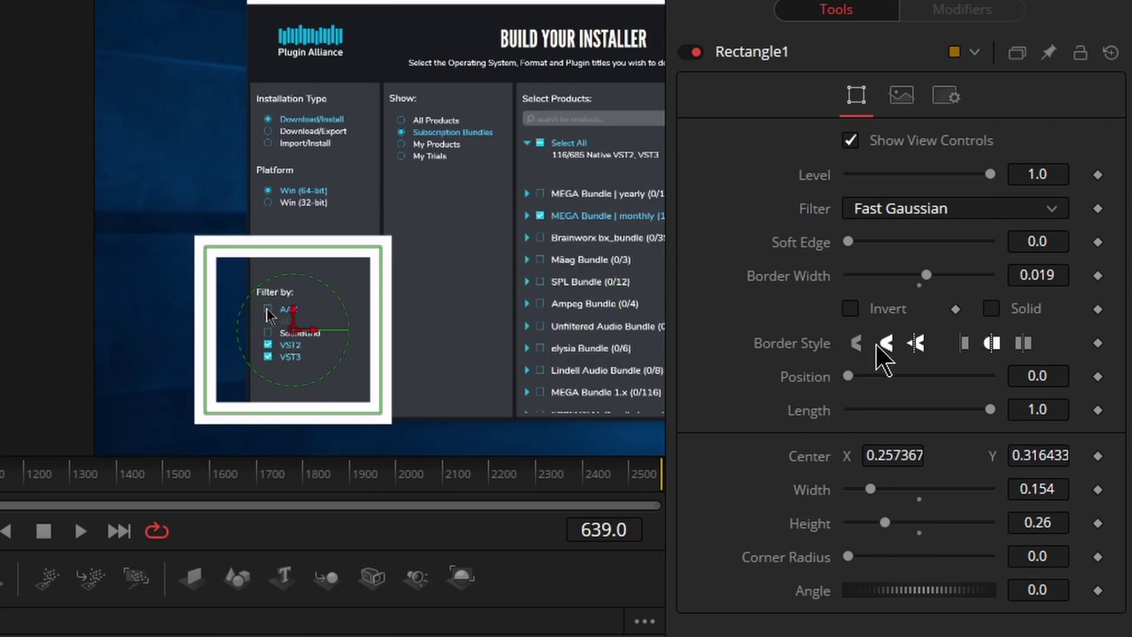
drag(930, 276, 925, 275)
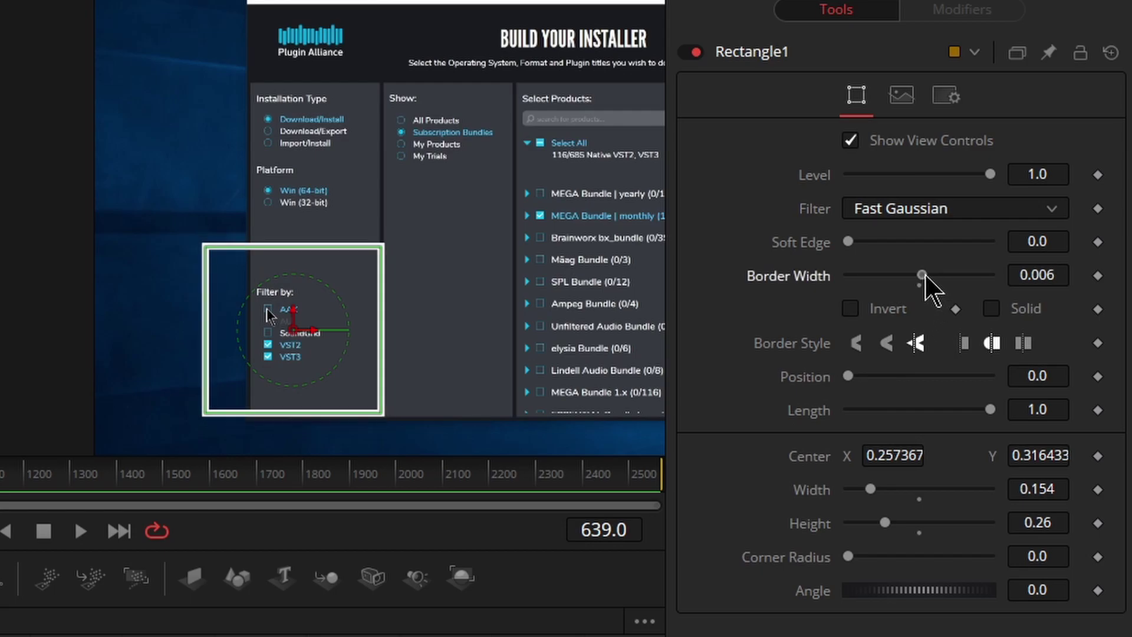
drag(1048, 492, 1024, 523)
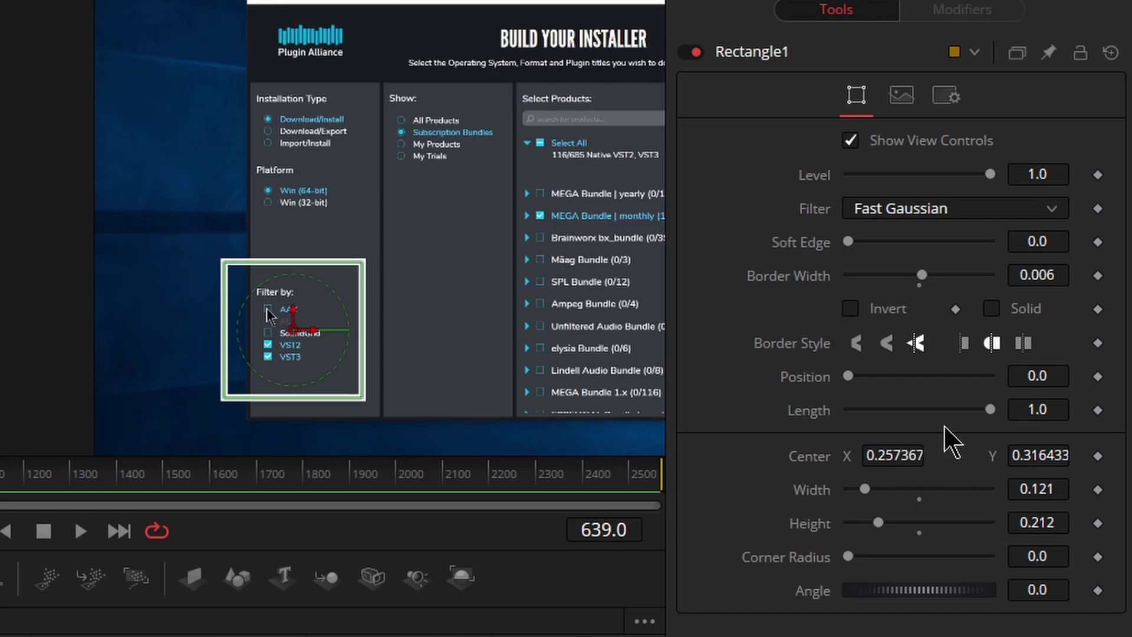
drag(292, 325, 299, 327)
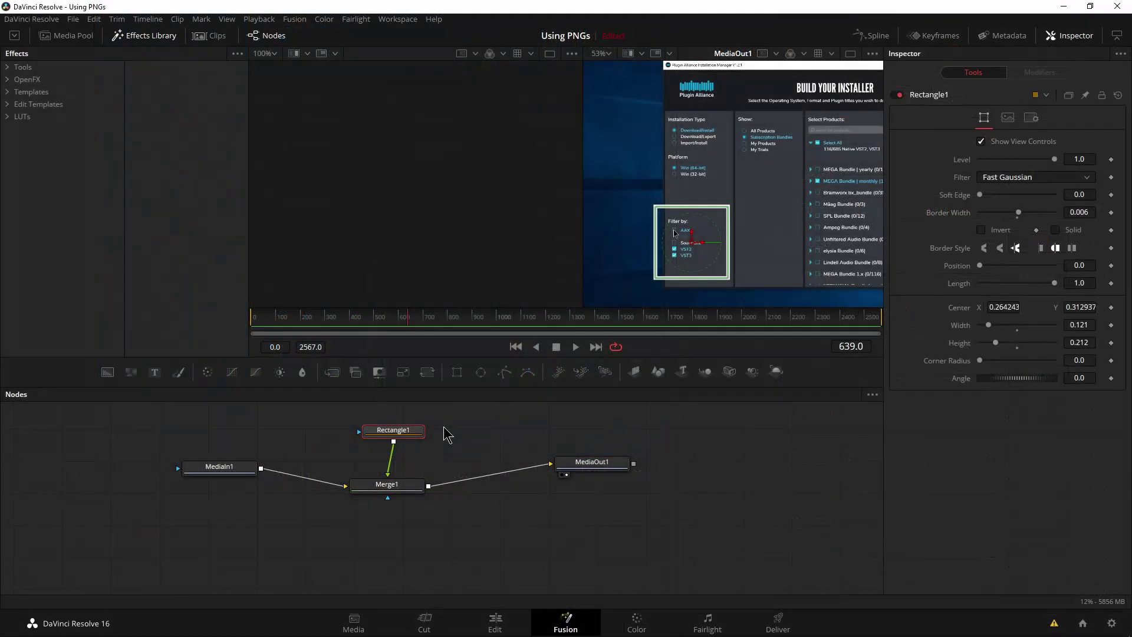
Return to the Edit page and check the outline over the clip in a full-screen preview at 01:00:16:58
click(495, 620)
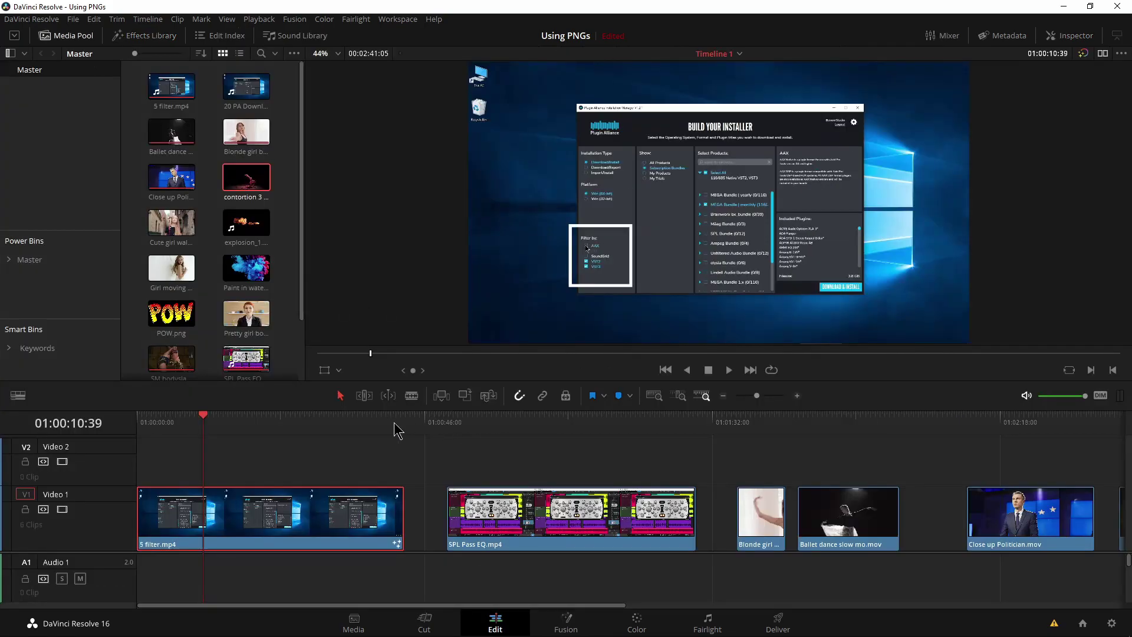
mouse_move(212, 434)
mouse_down()
mouse_move(174, 426)
mouse_move(222, 435)
mouse_move(213, 439)
mouse_up()
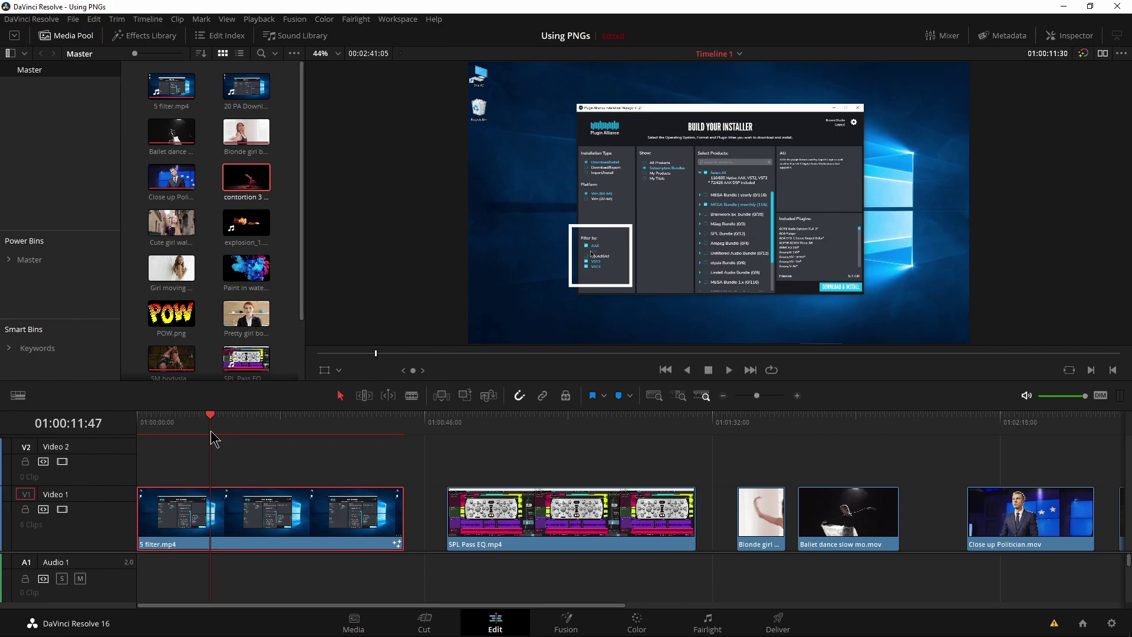
drag(209, 439, 252, 419)
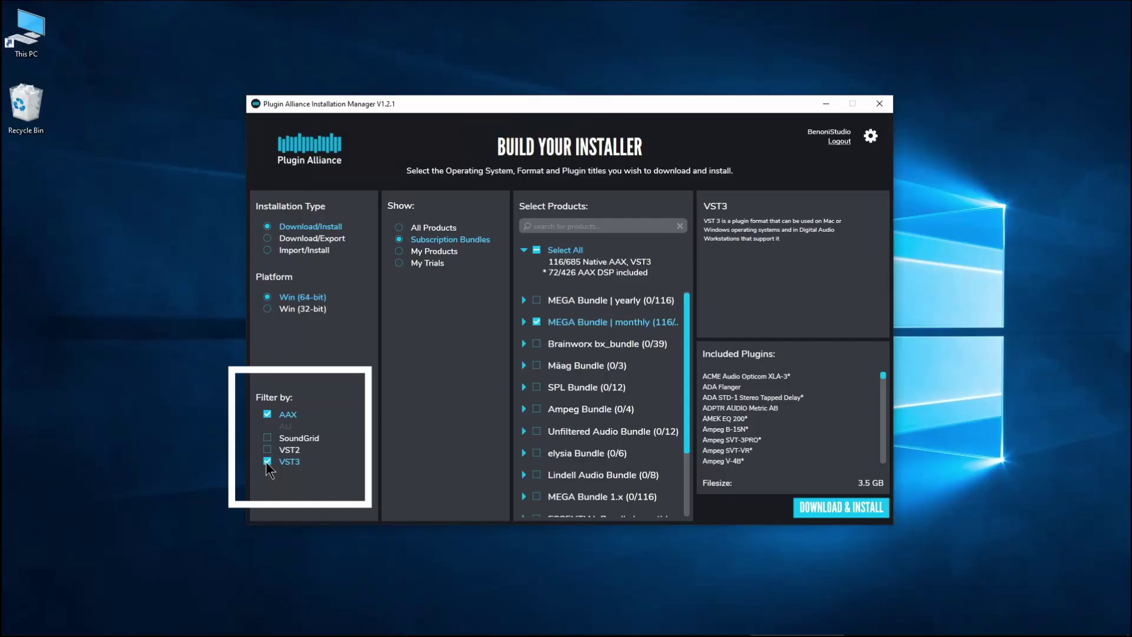
mouse_move(287, 424)
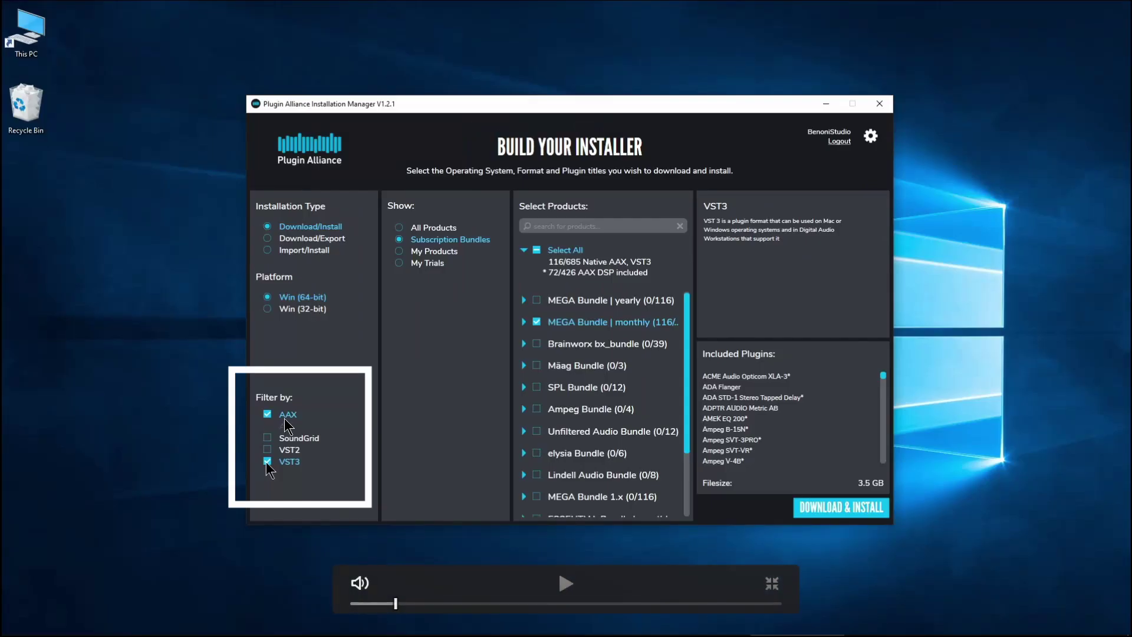
key(Escape)
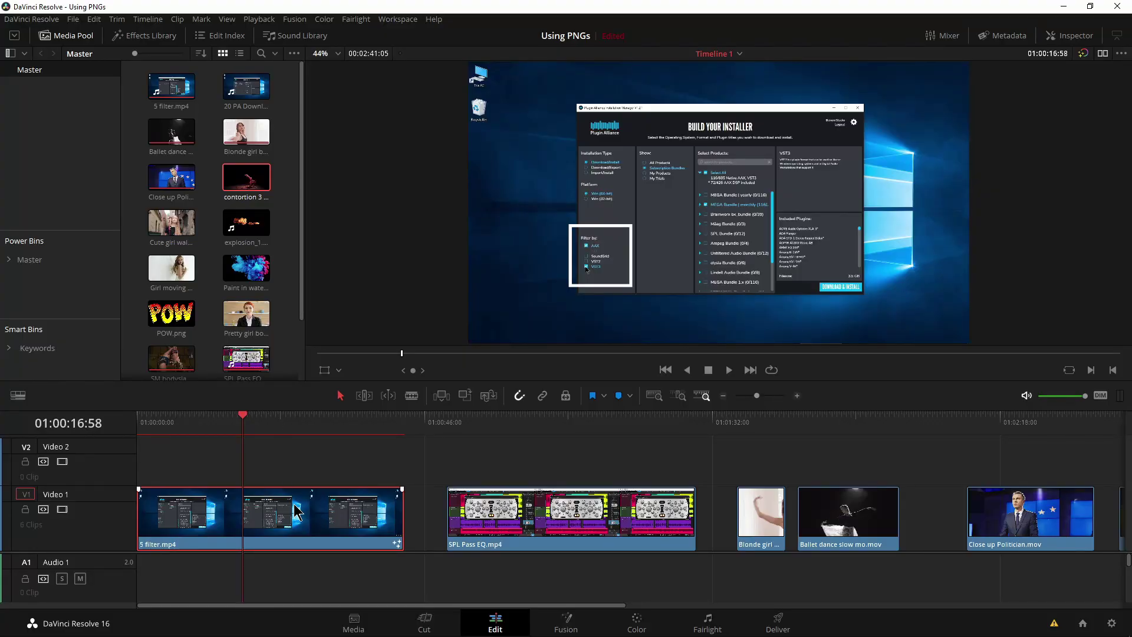
Replace the edited 5 filter.mp4 timeline clip with a fresh copy from the media pool and delete its audio
key(BackSpace)
drag(165, 66, 142, 525)
click(252, 586)
key(BackSpace)
scroll(252, 585, down, 1)
click(252, 581)
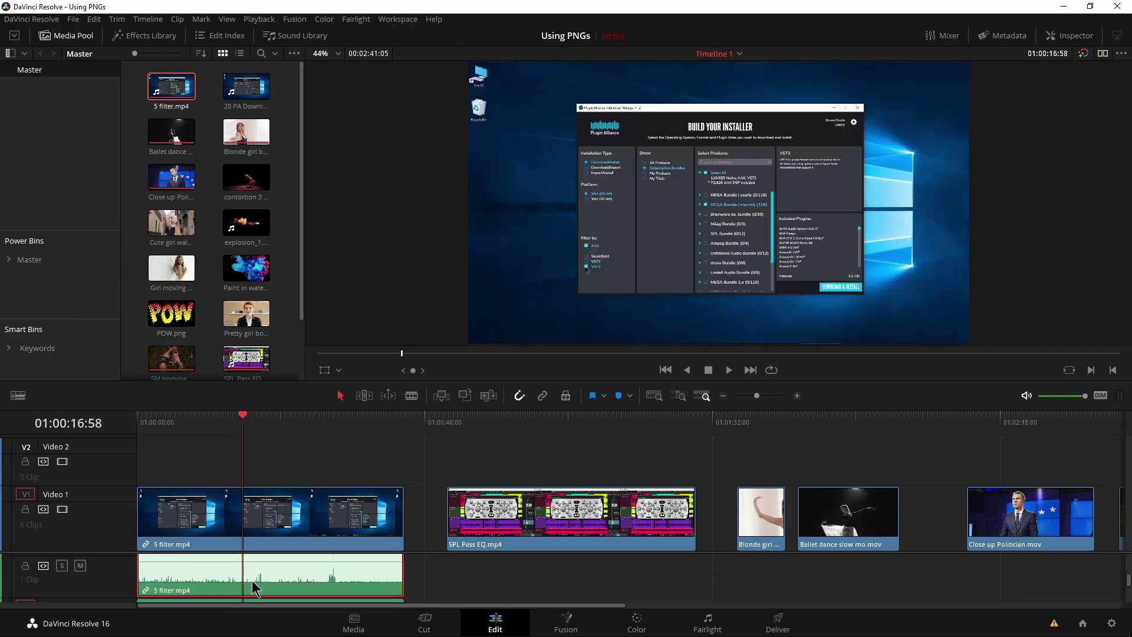
key(BackSpace)
scroll(253, 580, up, 1)
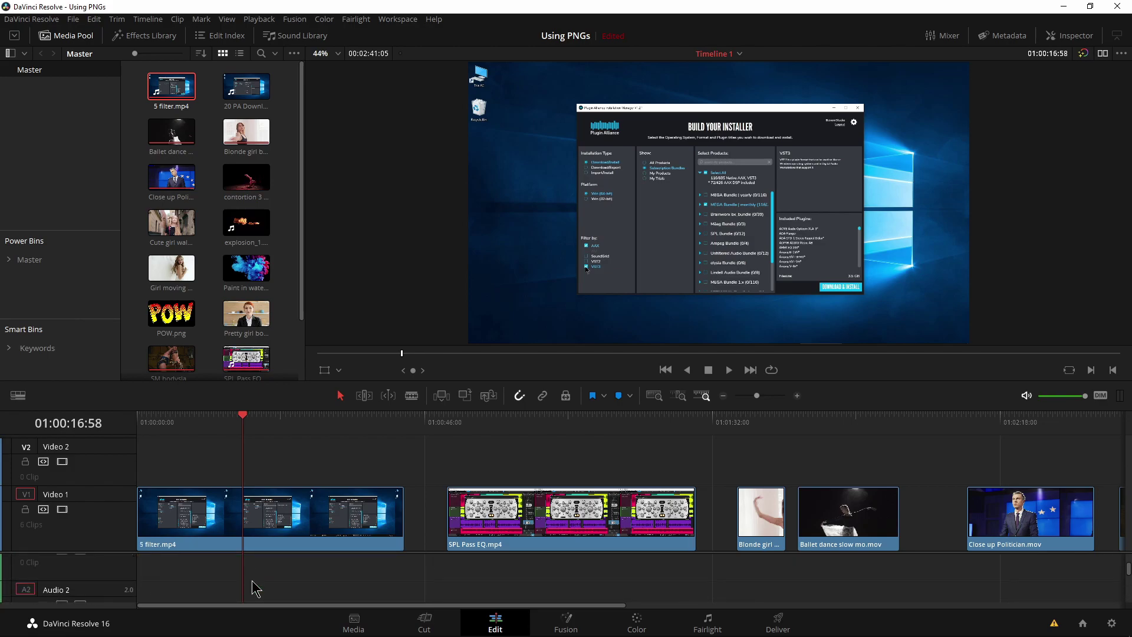
Move the playhead to 01:00:16:29 and capture a fullscreen snip of the frame in full-screen preview
drag(245, 425, 240, 424)
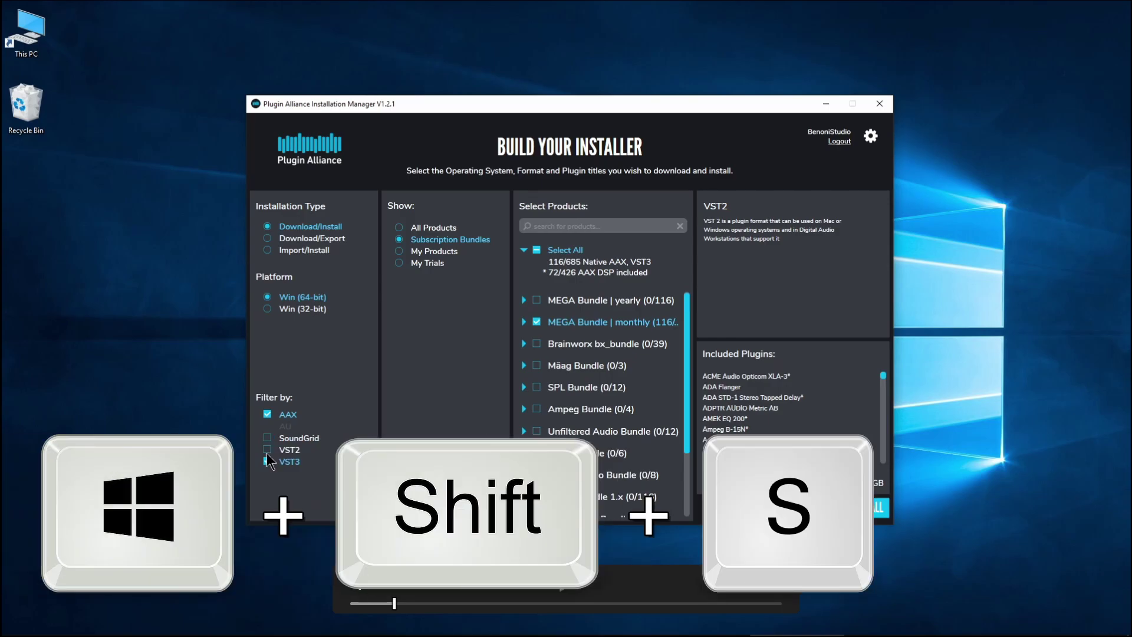
key(super+shift+s)
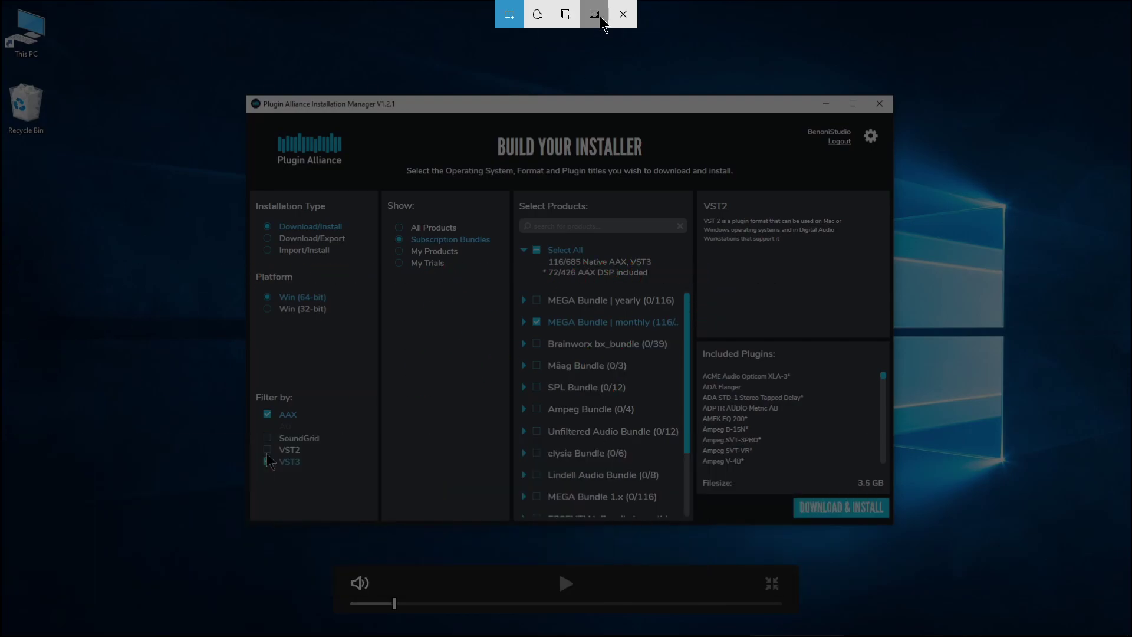
click(594, 18)
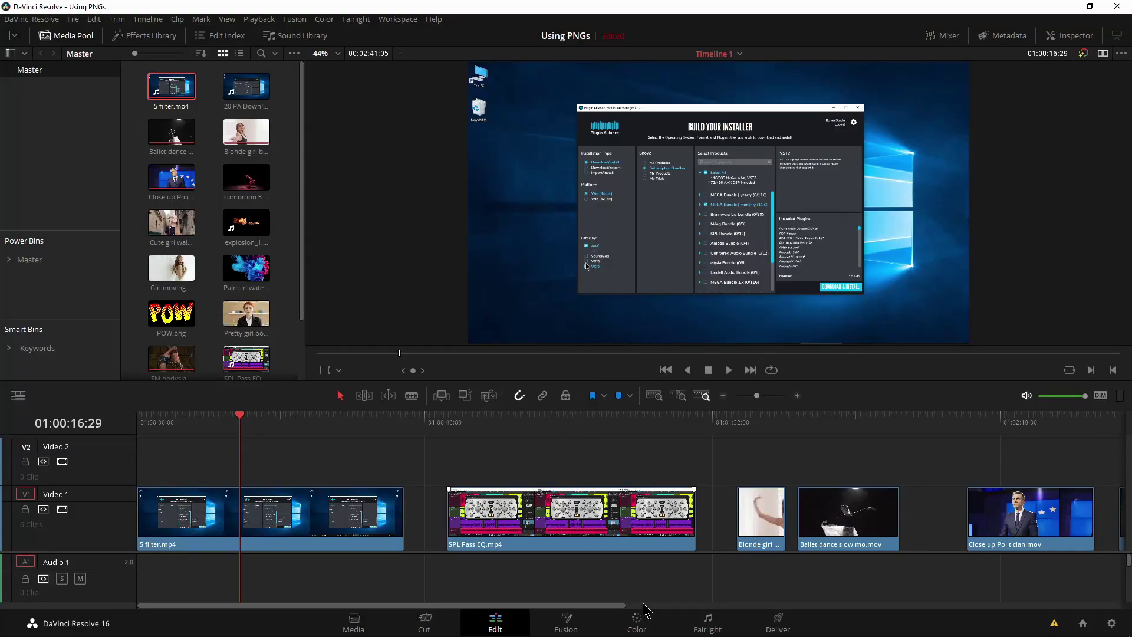
Try to grab a still of the current frame on the Color page, and return to the Edit page
click(637, 622)
right_click(382, 209)
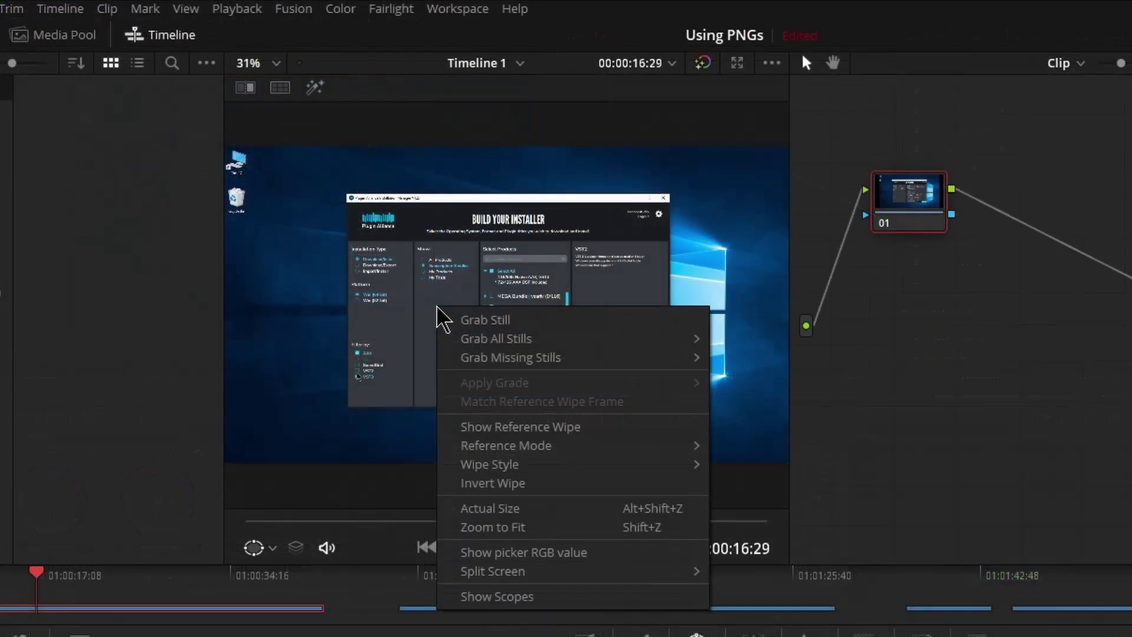
click(472, 321)
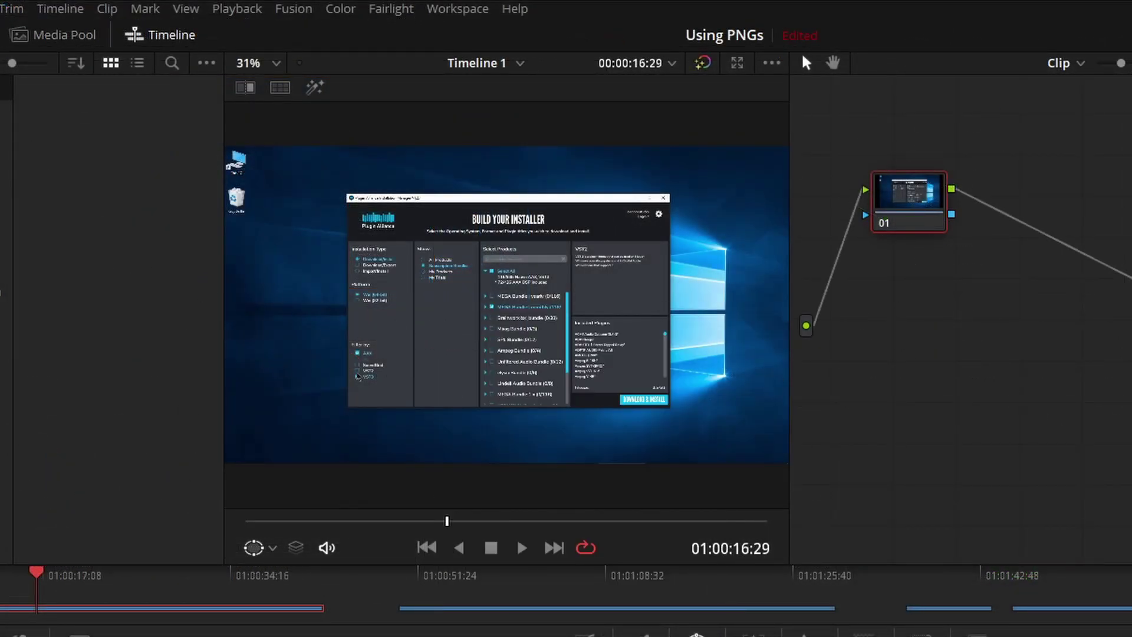
click(495, 623)
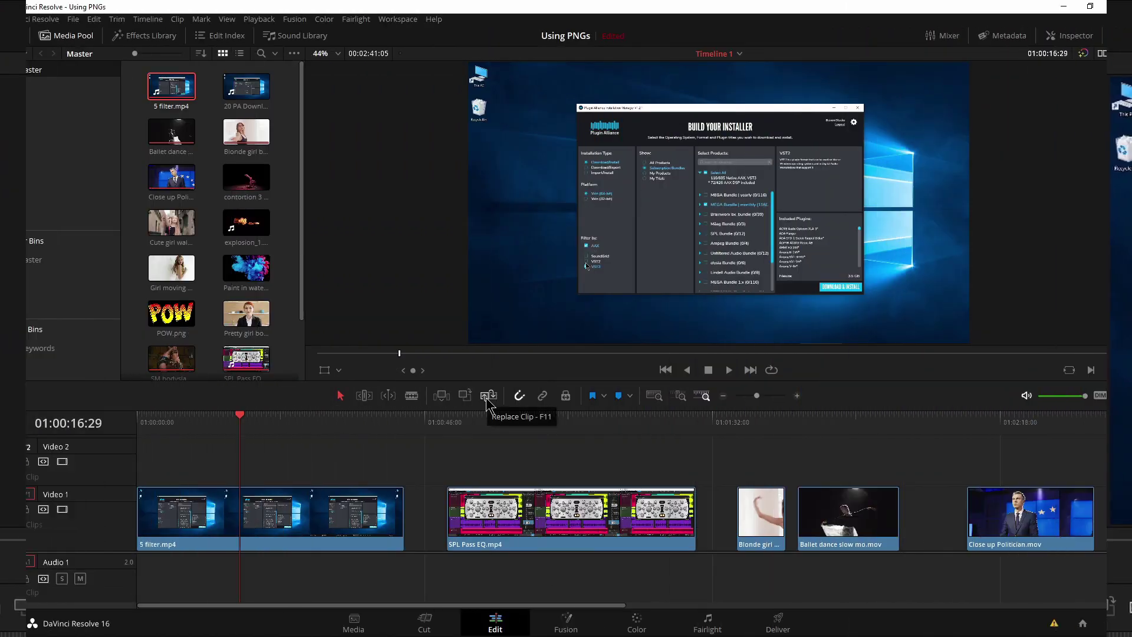
Open the captured snip in Snip & Sketch and crop it to the screen showing the Build Your Installer window
click(1118, 626)
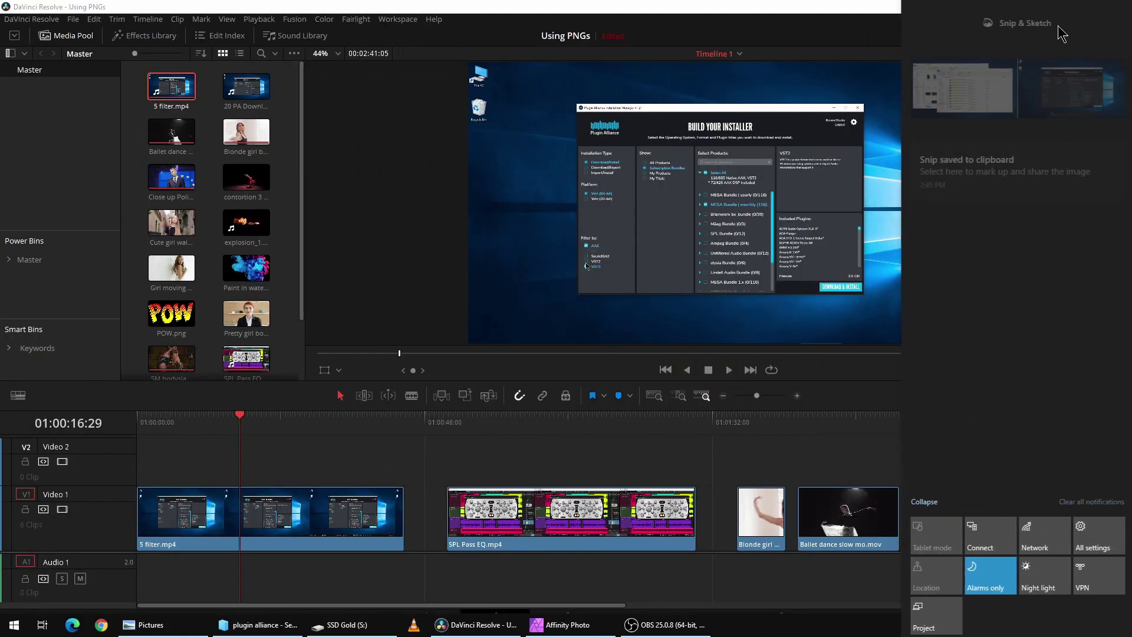
click(990, 165)
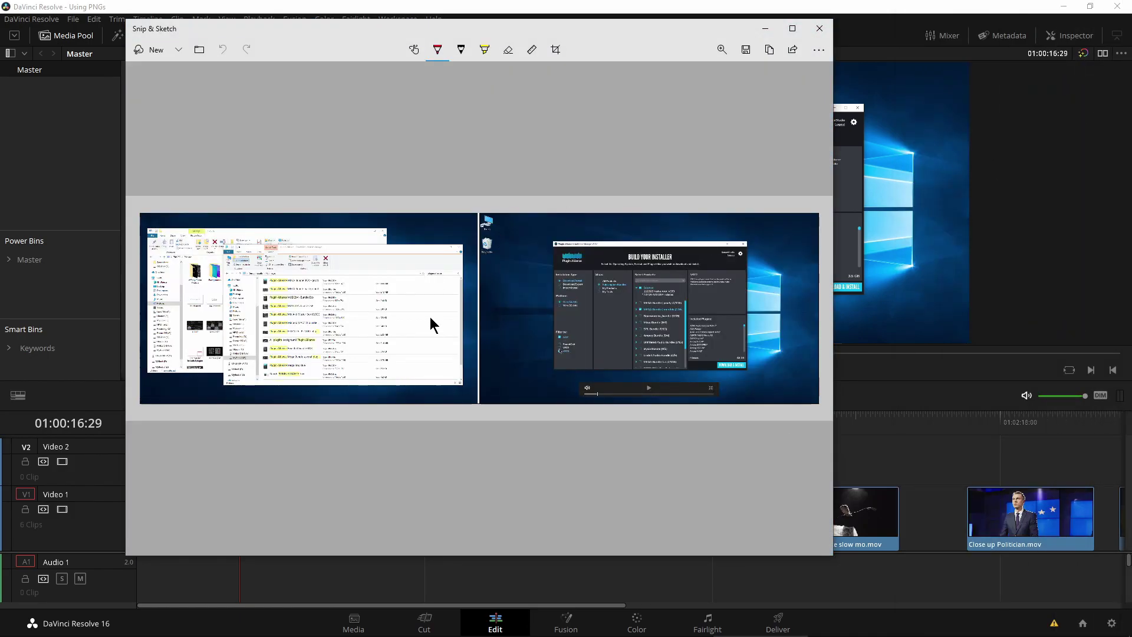
click(555, 50)
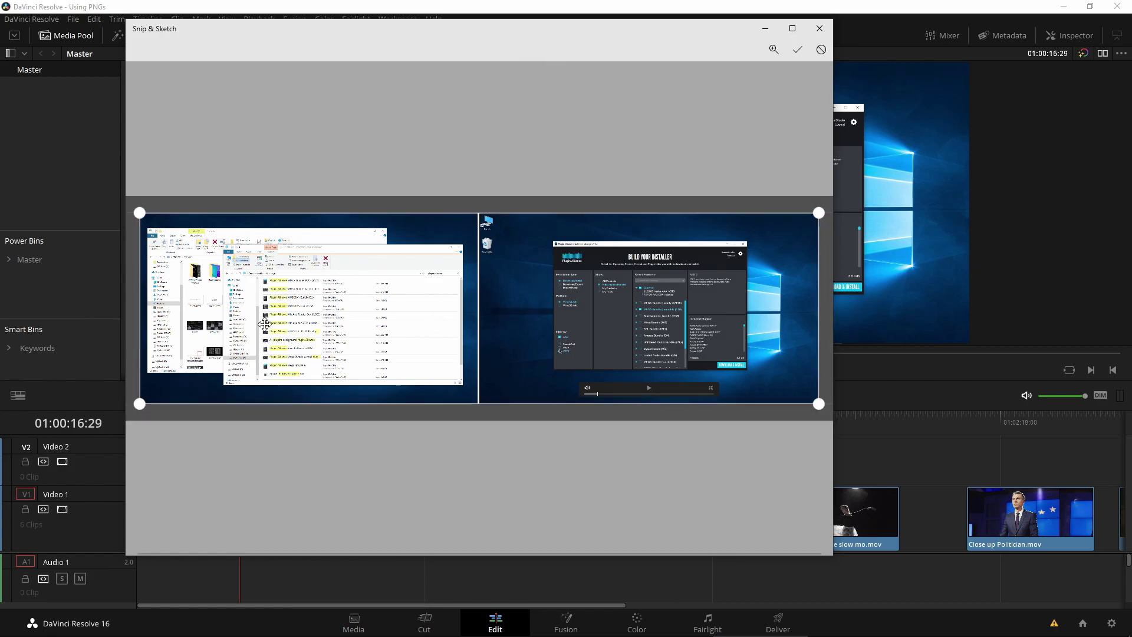
drag(138, 404, 475, 425)
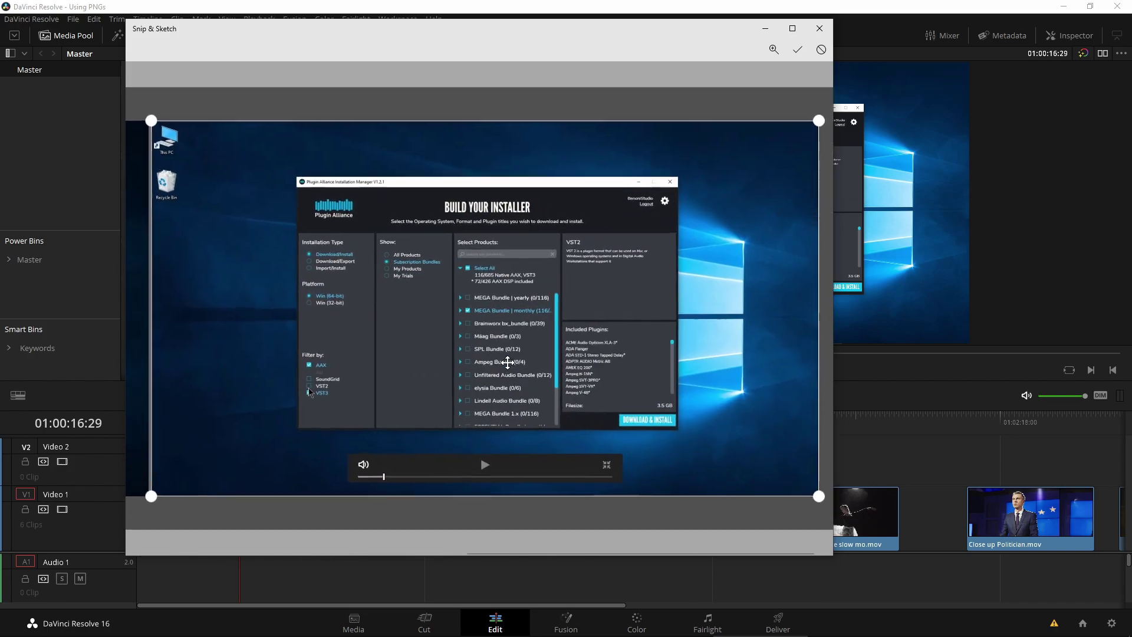
key(Return)
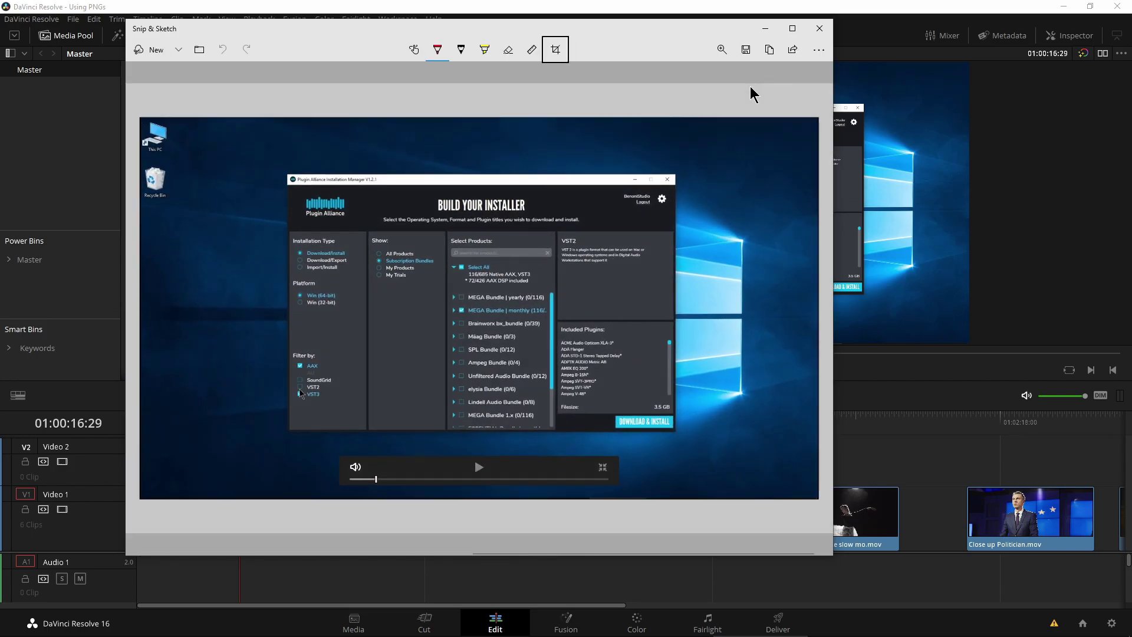
Save the cropped snip as a PNG named tttt in the Pictures folder and close Snip & Sketch
click(746, 49)
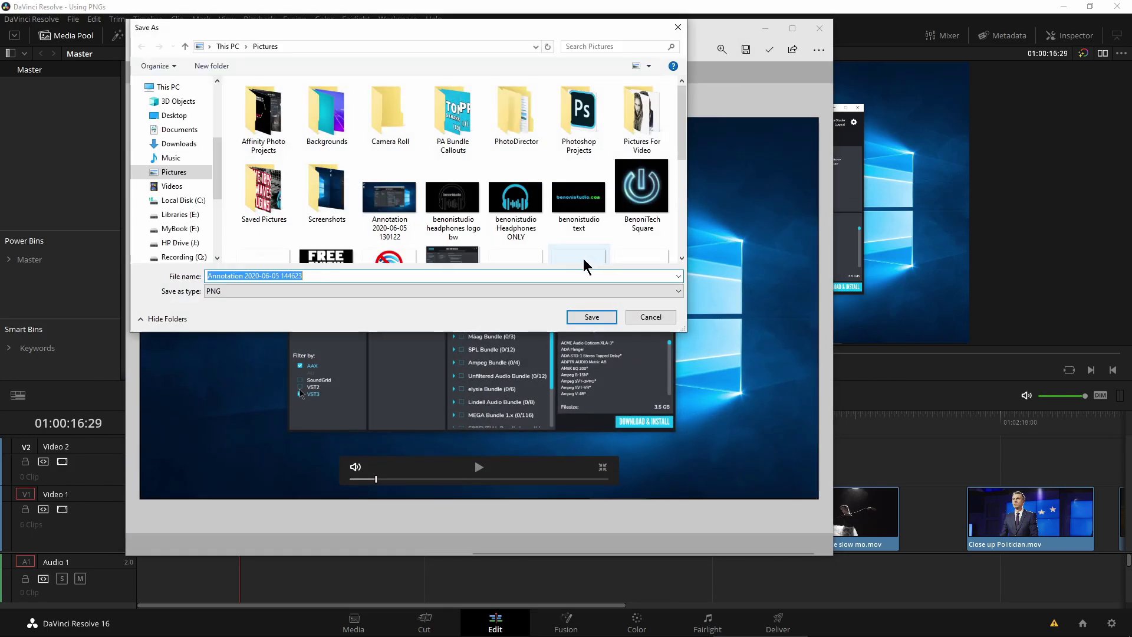
click(586, 318)
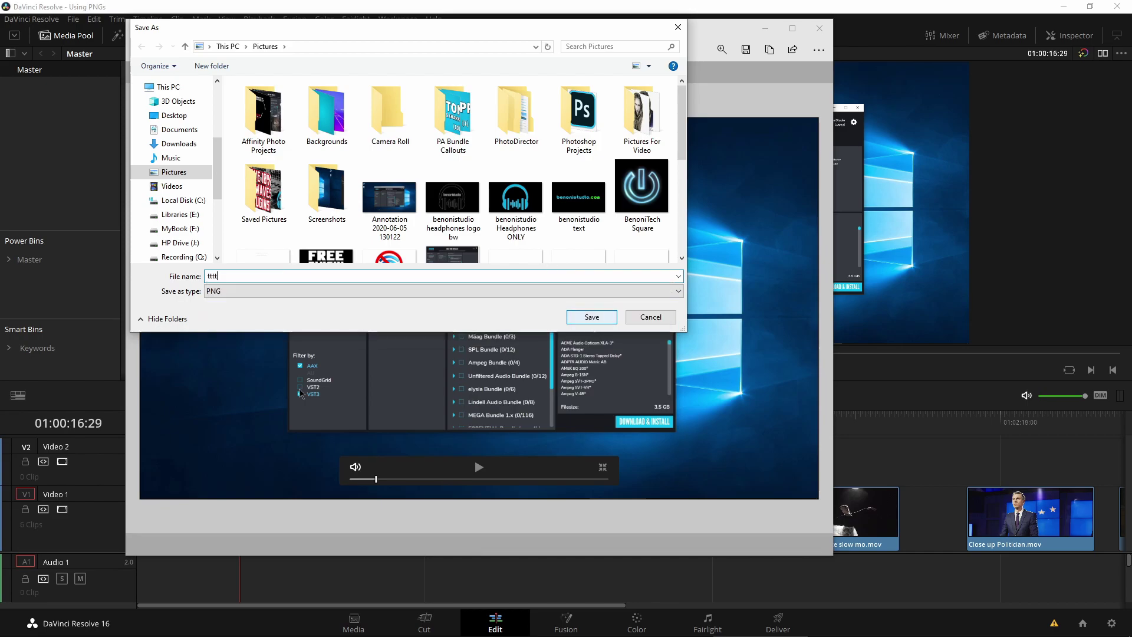
click(820, 28)
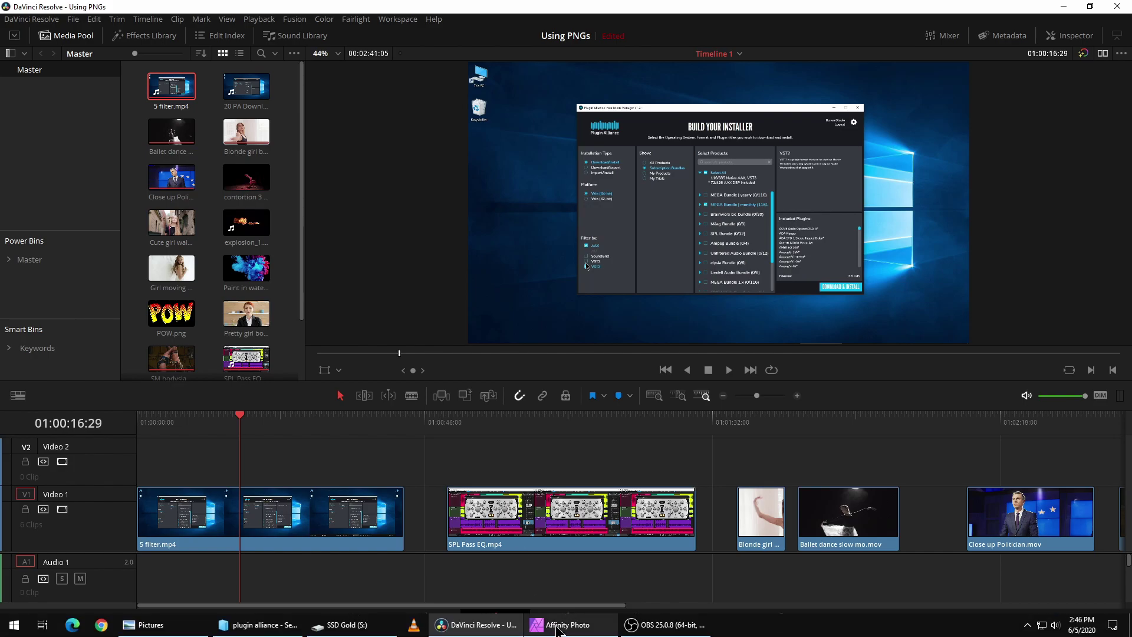
Switch to Affinity Photo and create a document from the FHD 1080p web preset, 1920 x 1080 px, at 192 DPI with transparent background
click(560, 629)
click(772, 471)
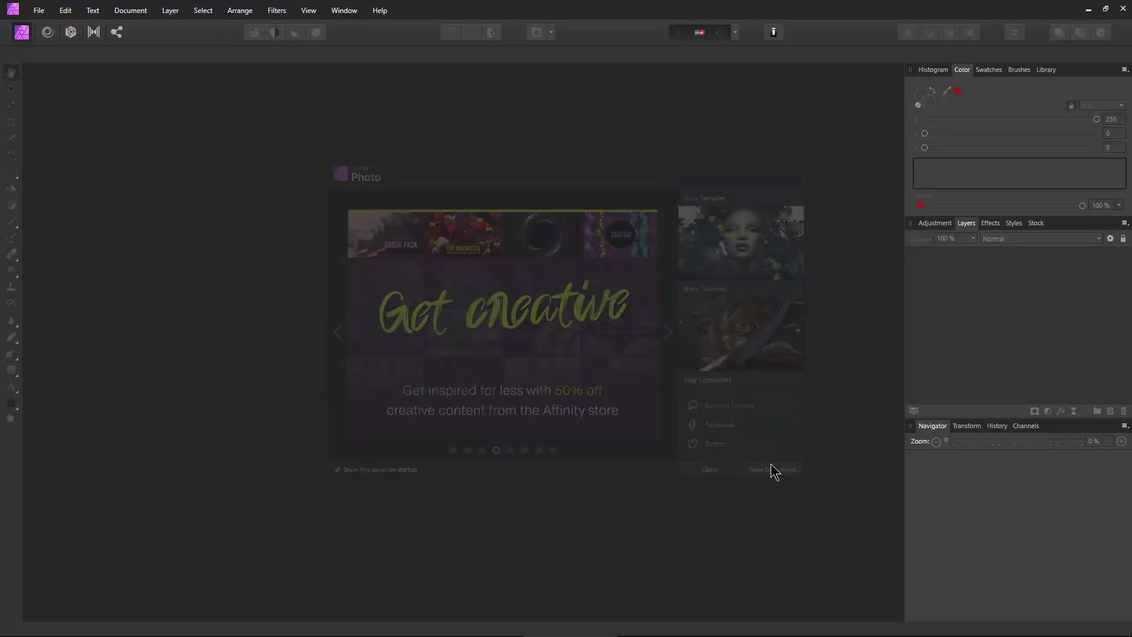
scroll(439, 348, down, 1)
click(362, 410)
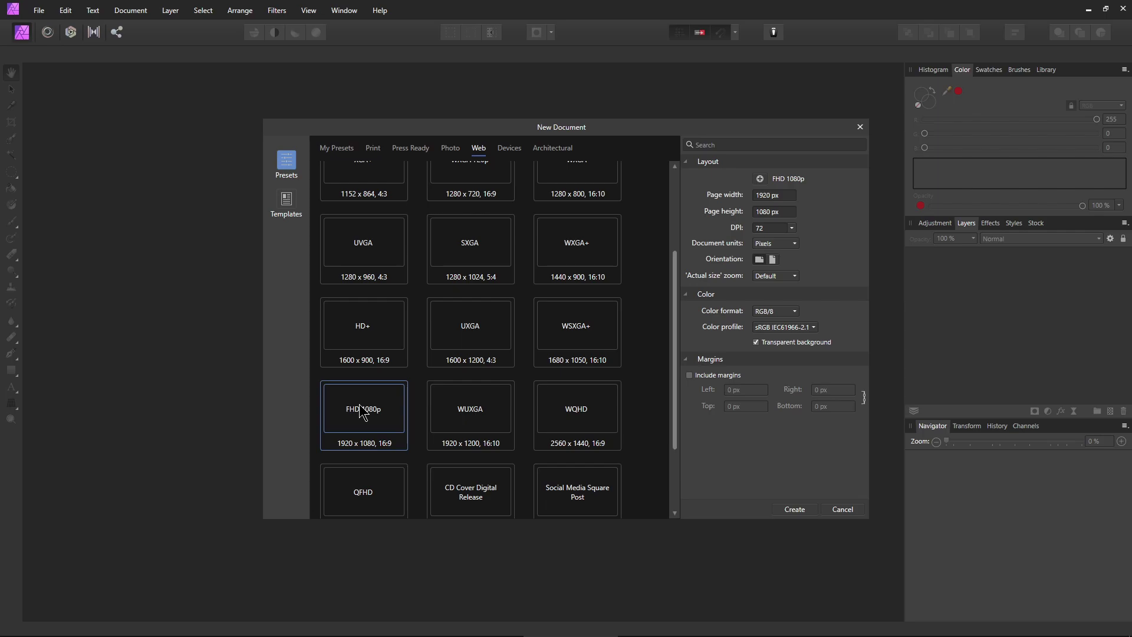
click(790, 230)
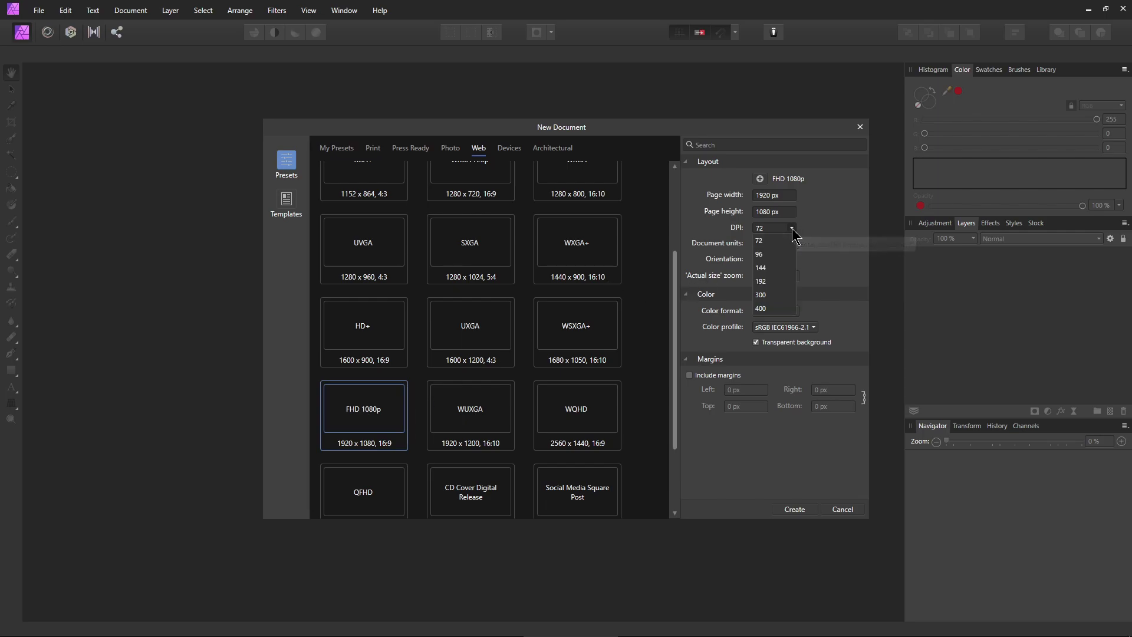
click(771, 284)
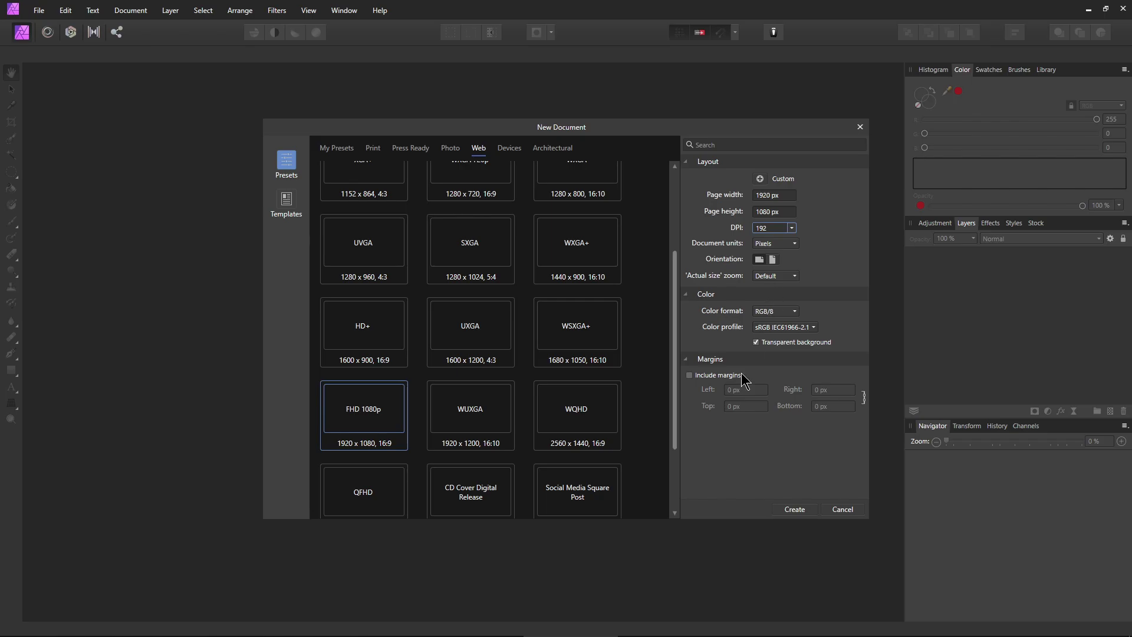
click(790, 506)
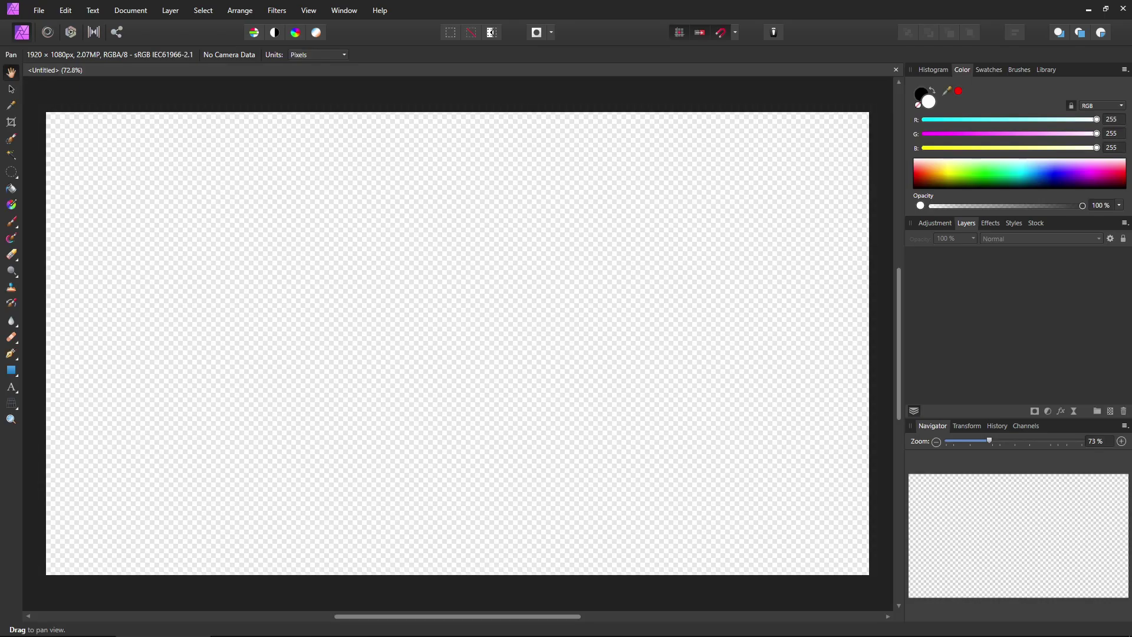
Place the tttt image from the Pictures folder into the new document so it fills the canvas
drag(0, 152, 222, 132)
scroll(397, 354, down, 2)
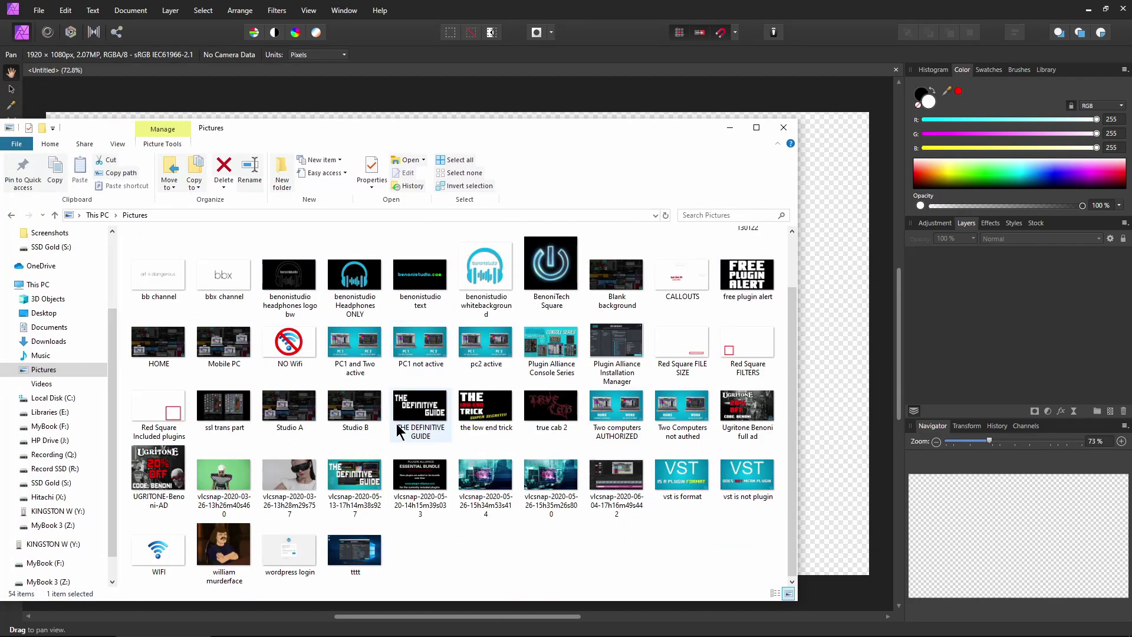
click(354, 551)
drag(569, 141, 0, 100)
drag(0, 307, 295, 306)
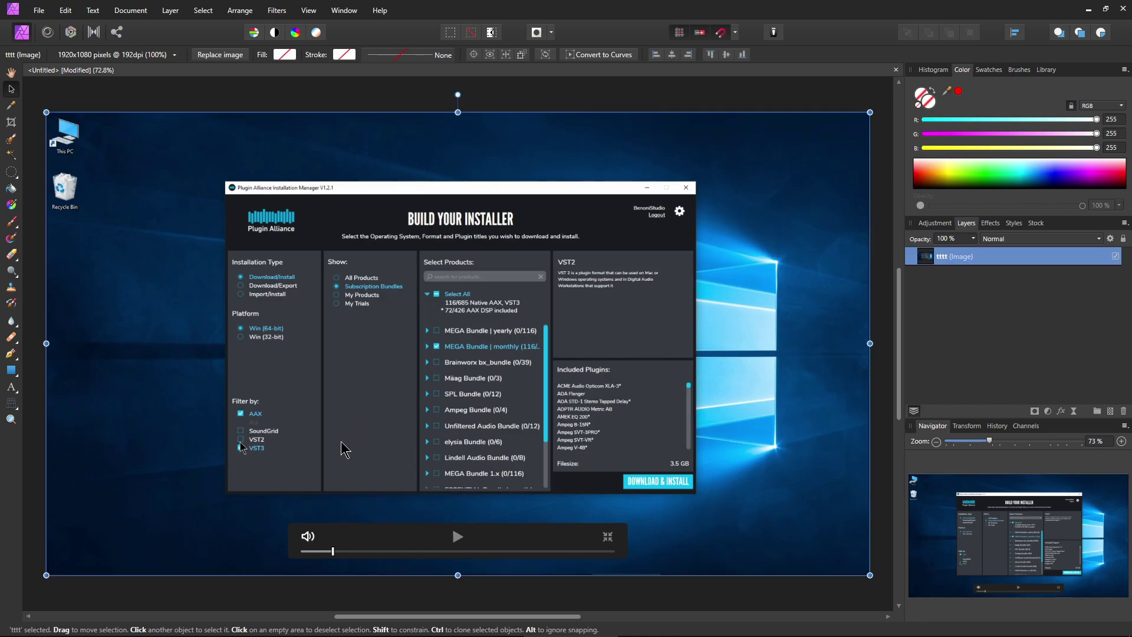
Draw a rectangle over the Filter by section of the installer window
key(ctrl+2)
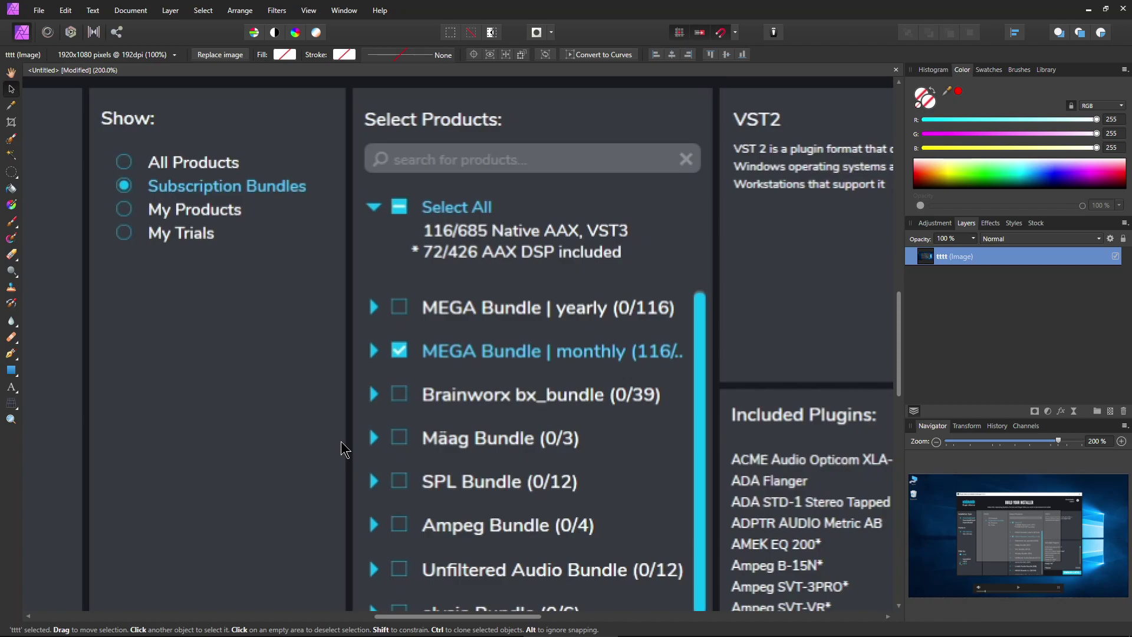
key(ctrl+1)
key(space)
drag(288, 427, 529, 341)
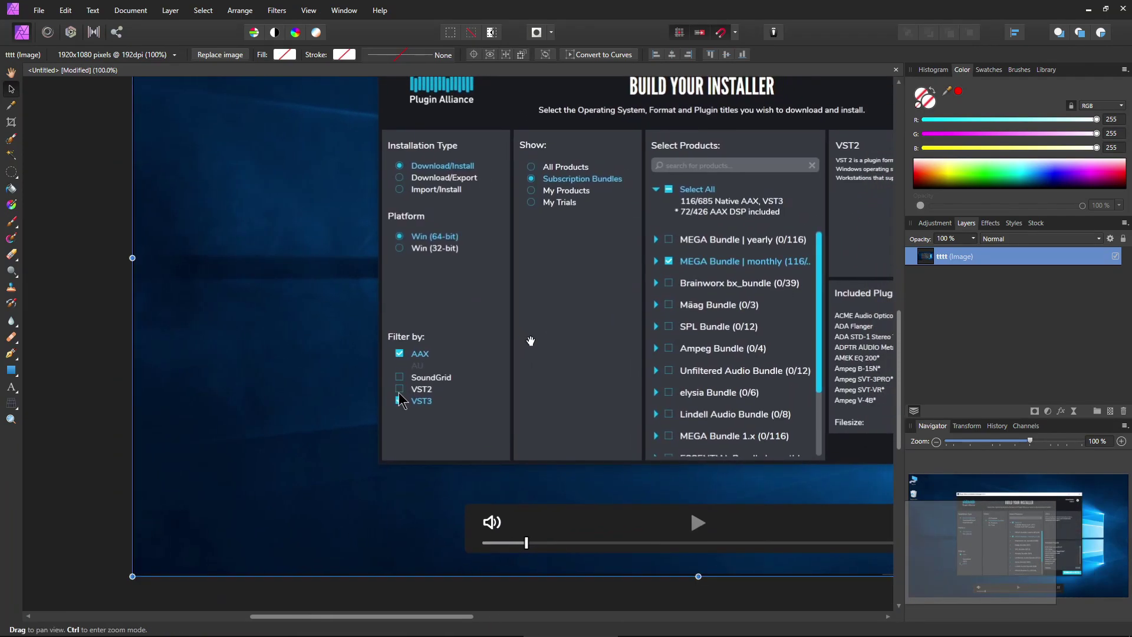
click(15, 373)
click(64, 58)
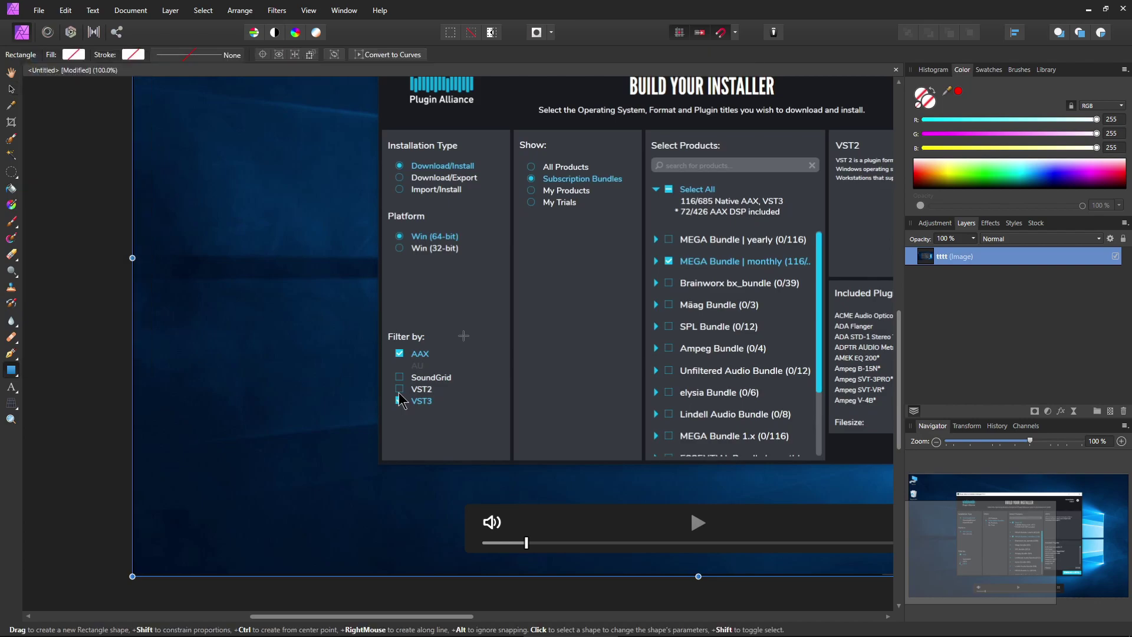
mouse_move(349, 299)
mouse_down()
mouse_move(405, 305)
mouse_move(435, 446)
mouse_move(519, 453)
mouse_move(506, 449)
mouse_up()
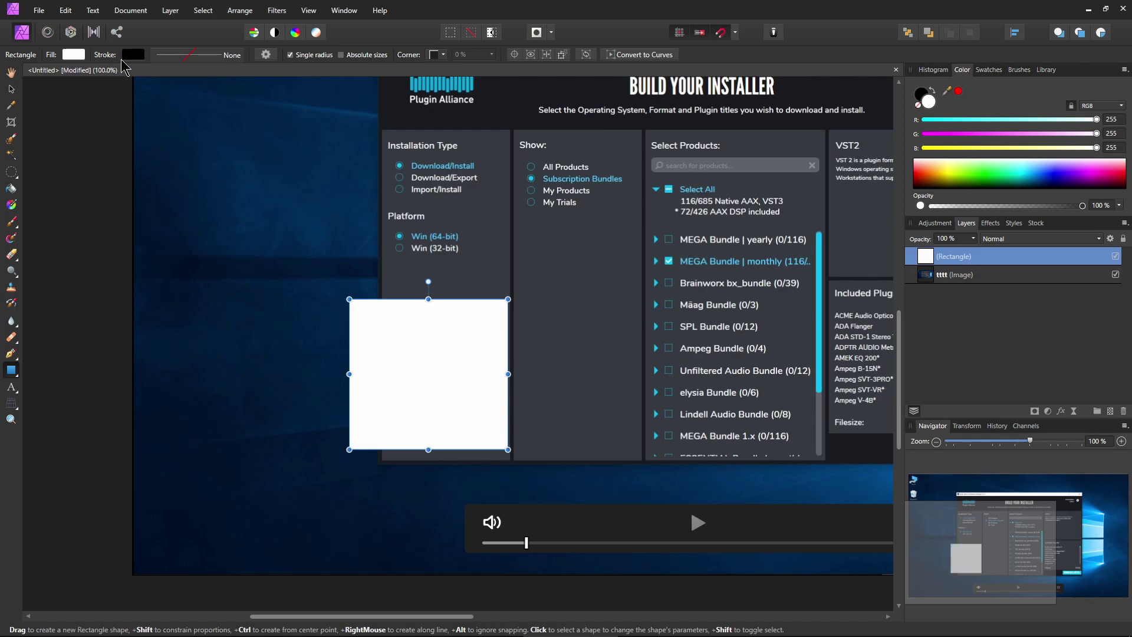
Remove the rectangle's fill and give it a 6.7 pt stroke in red (RGB 255, 15, 15)
click(74, 55)
click(186, 77)
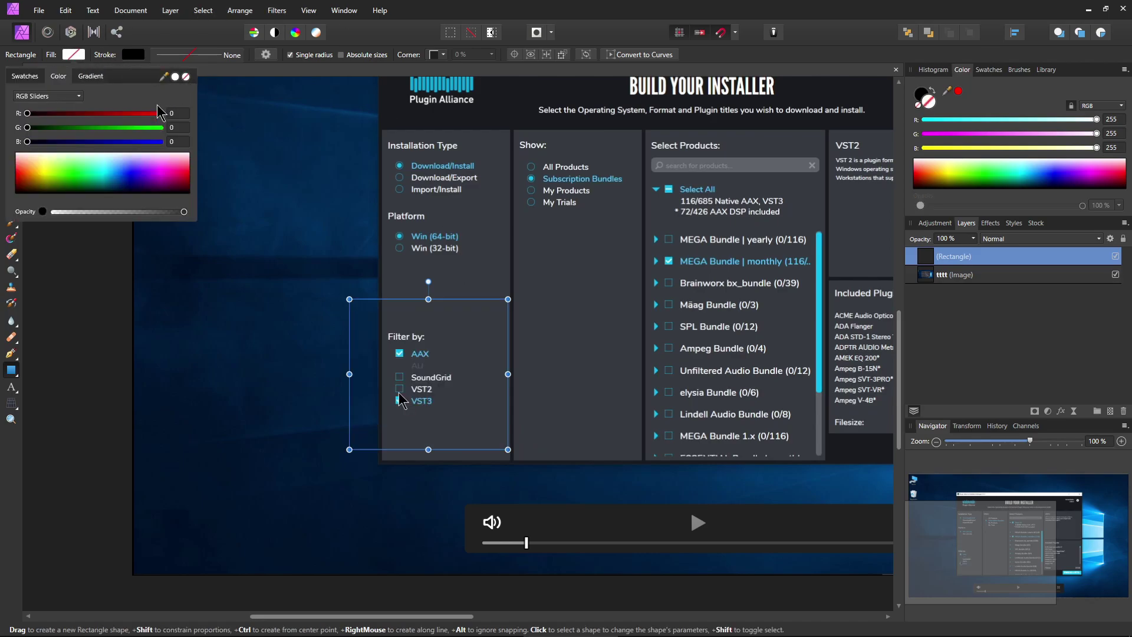
click(208, 55)
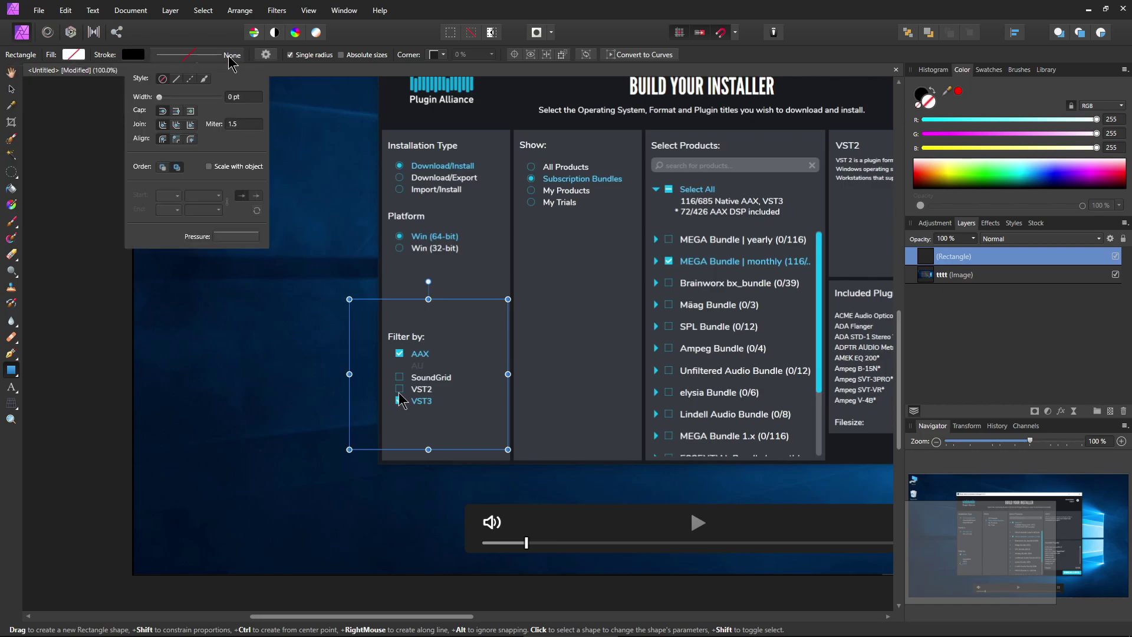
mouse_move(169, 98)
mouse_down()
mouse_move(191, 101)
mouse_move(182, 120)
mouse_up()
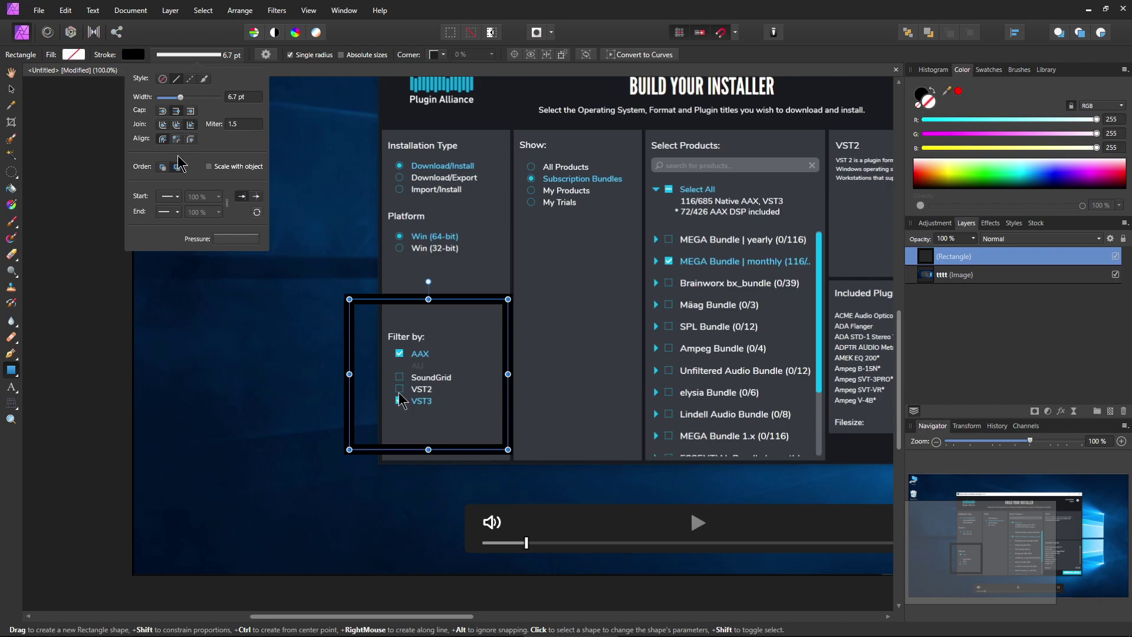
click(134, 54)
click(133, 55)
drag(163, 163, 42, 172)
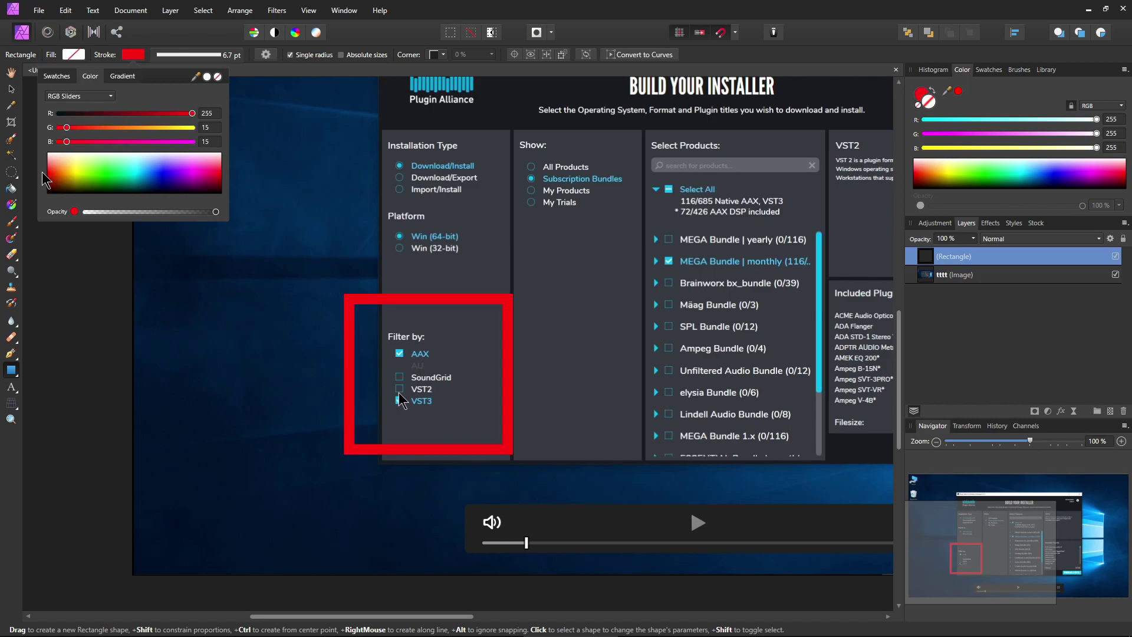
click(132, 56)
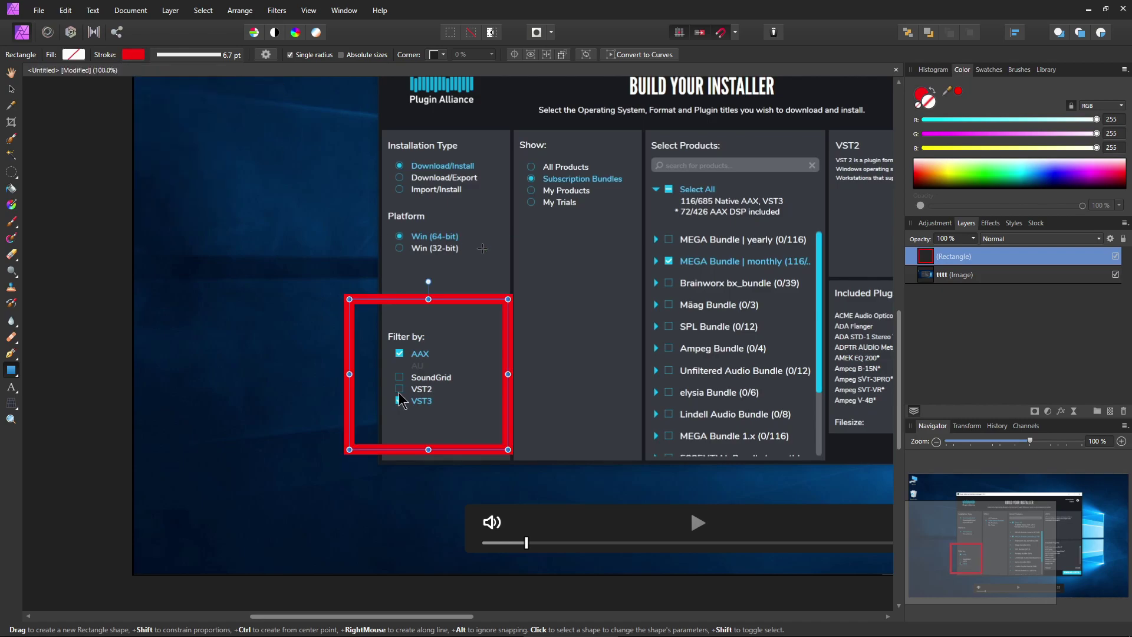
Tighten the red rectangle around the Filter by options by moving its left, right and top edges inward
drag(345, 374, 364, 374)
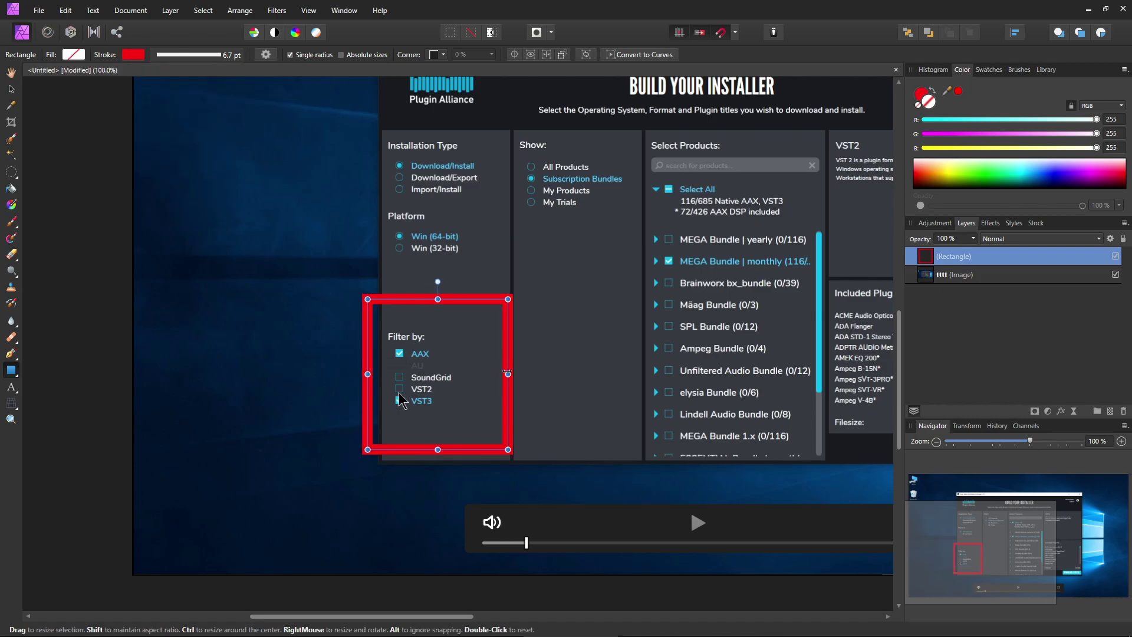
drag(505, 374, 497, 374)
drag(431, 299, 431, 312)
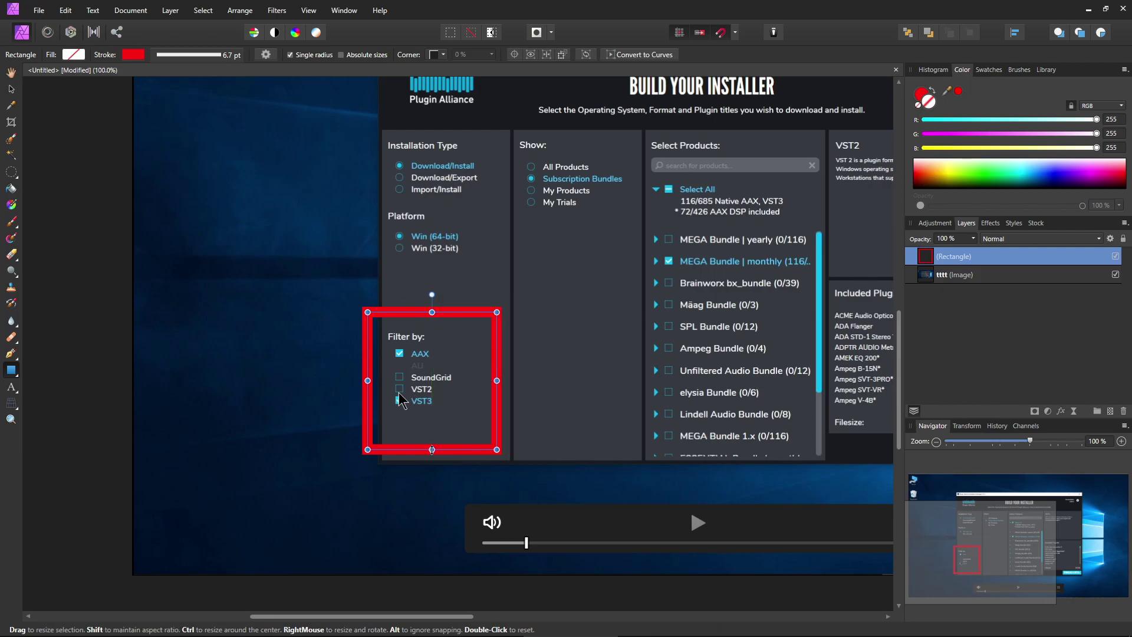
Duplicate the red rectangle, fit the copy around the Filesize row, and set its stroke width to 4.5 pt
key(space)
drag(812, 354, 503, 360)
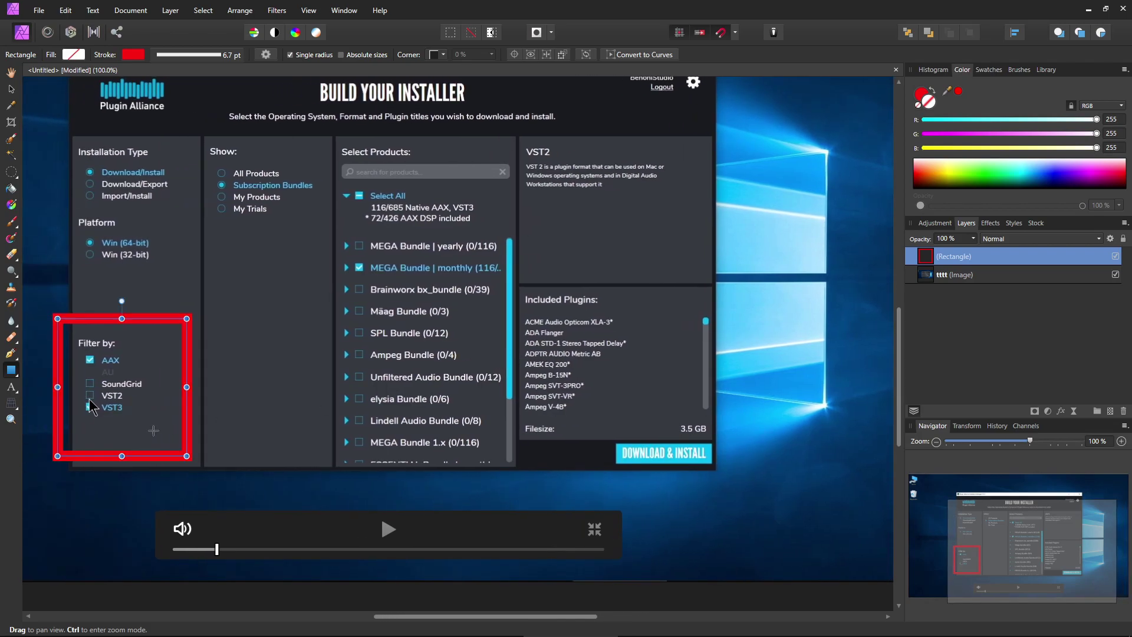
click(11, 89)
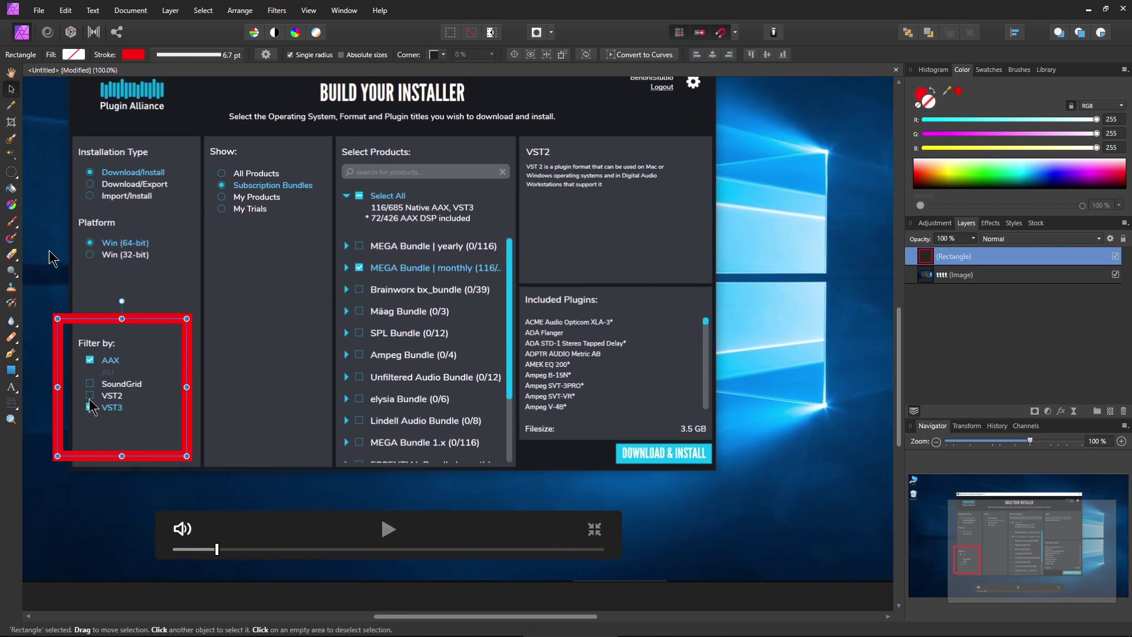
mouse_move(163, 465)
mouse_down()
mouse_move(657, 474)
mouse_move(610, 475)
mouse_up()
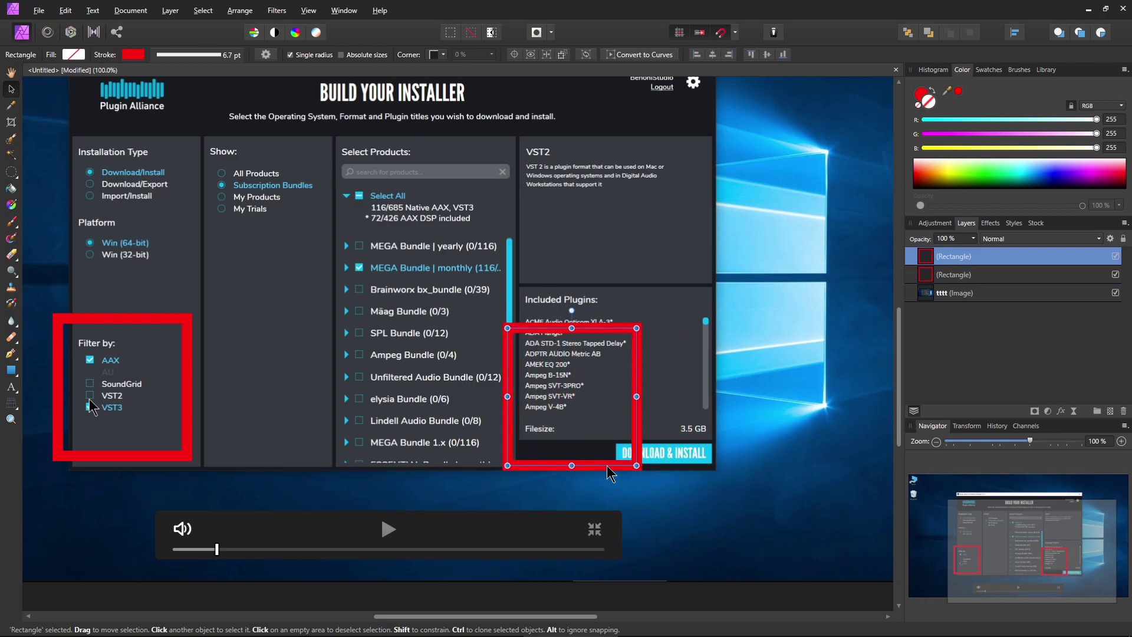
mouse_move(571, 329)
mouse_down()
mouse_move(571, 443)
mouse_move(560, 454)
mouse_move(563, 442)
mouse_move(574, 447)
mouse_move(574, 413)
mouse_up()
drag(641, 431, 717, 427)
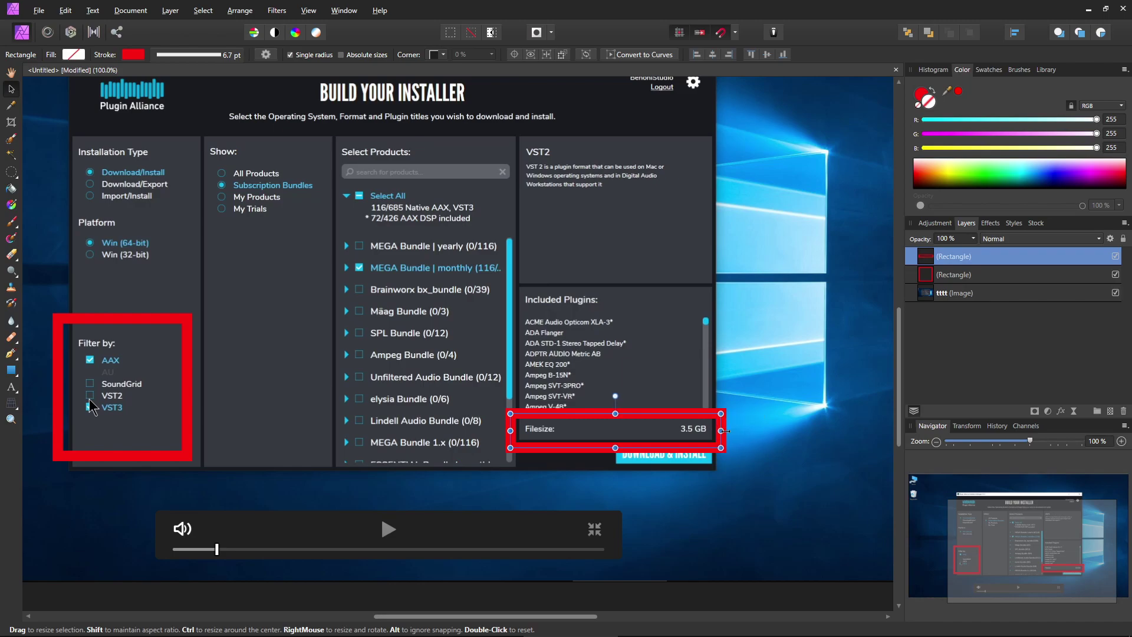
click(233, 55)
drag(182, 97, 178, 100)
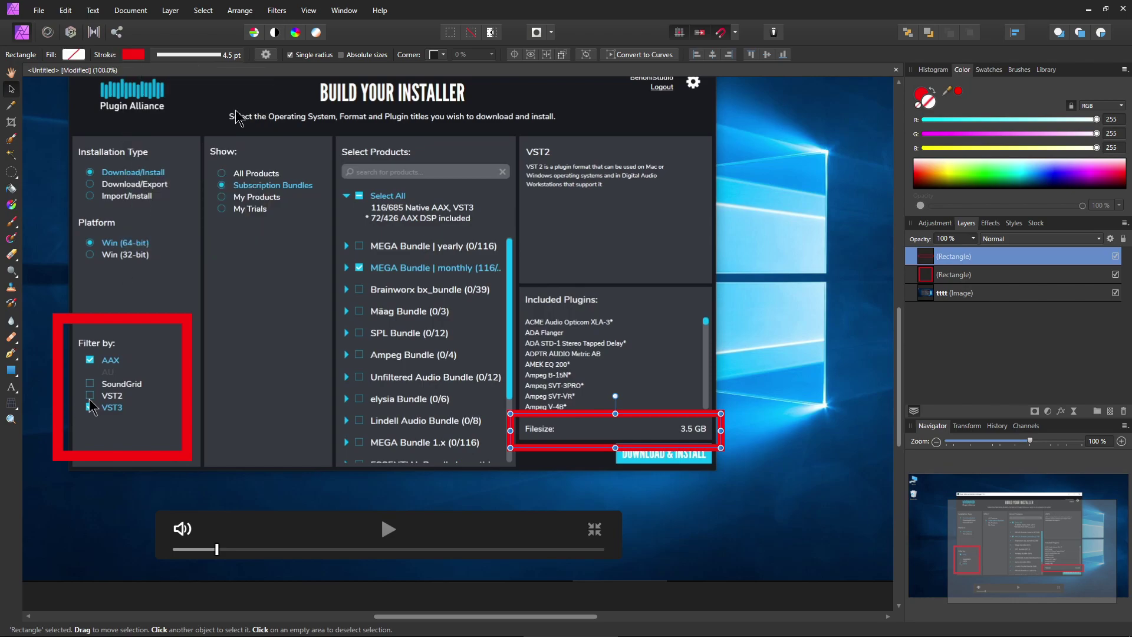
Add an outer shadow to both rectangles with radius 0.9 px, offset 5.3 px and intensity 14%
click(915, 274)
shift+click(912, 260)
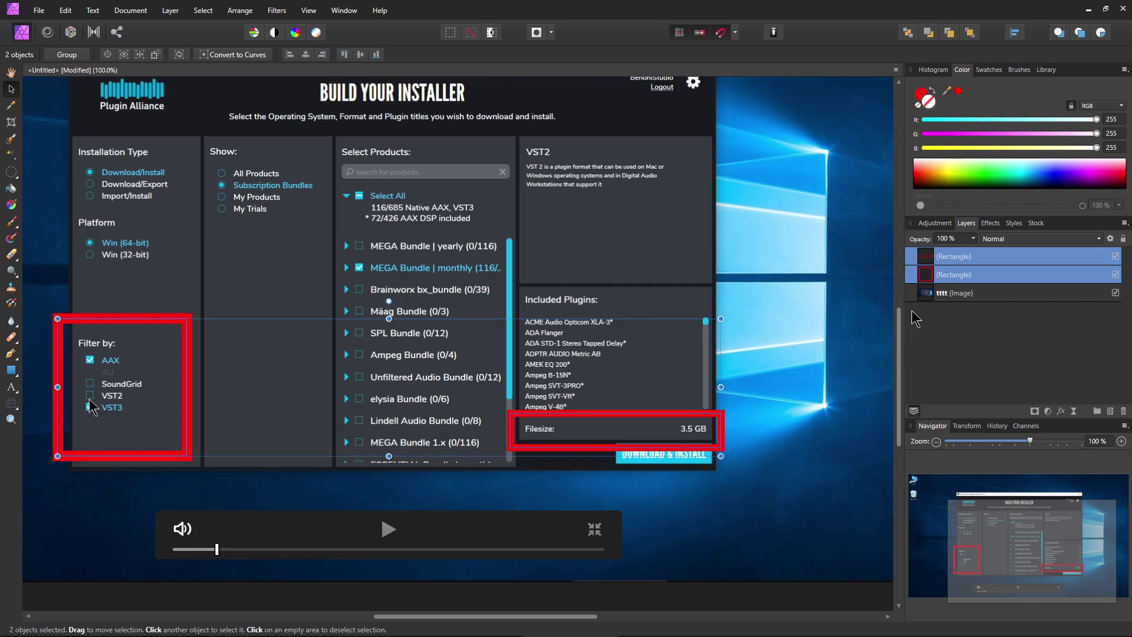
click(1061, 411)
drag(568, 154, 918, 202)
click(735, 232)
drag(882, 266, 911, 254)
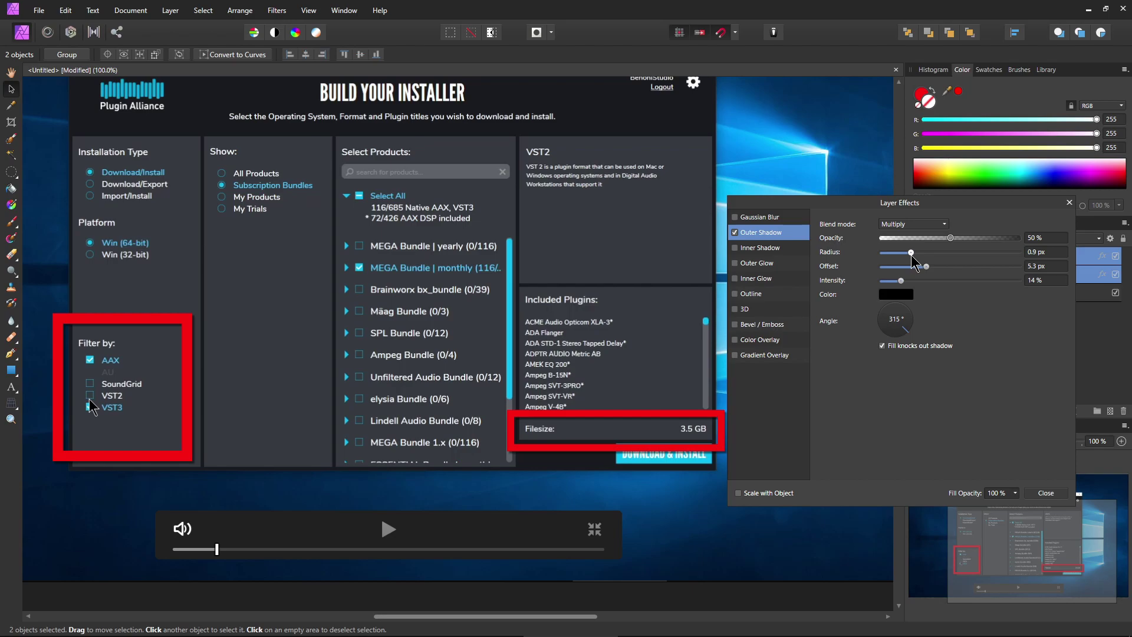
click(1048, 494)
click(800, 499)
Hide the tttt image layer and the Filter by rectangle, leaving only the Filesize callout visible
key(ctrl+minus)
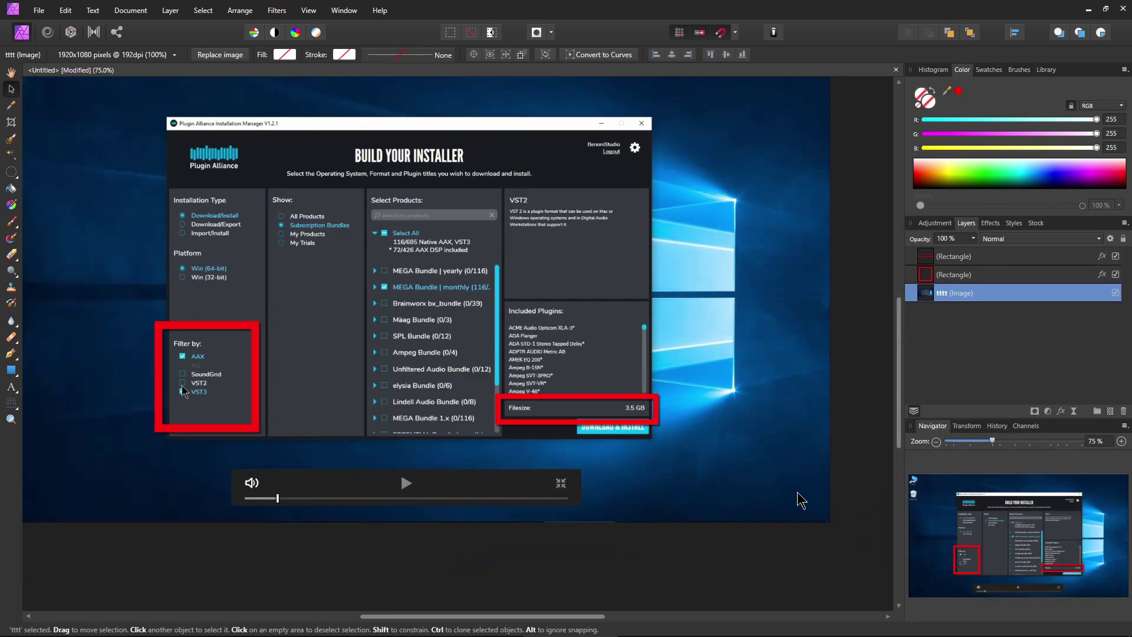
drag(682, 373, 739, 427)
click(985, 274)
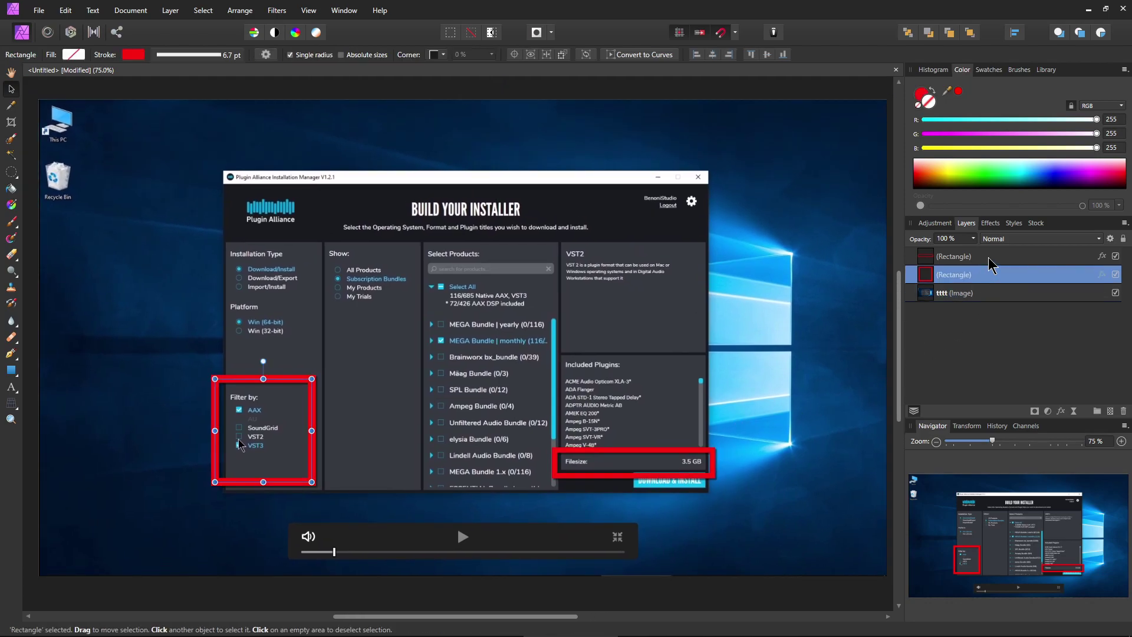
click(989, 257)
click(1065, 300)
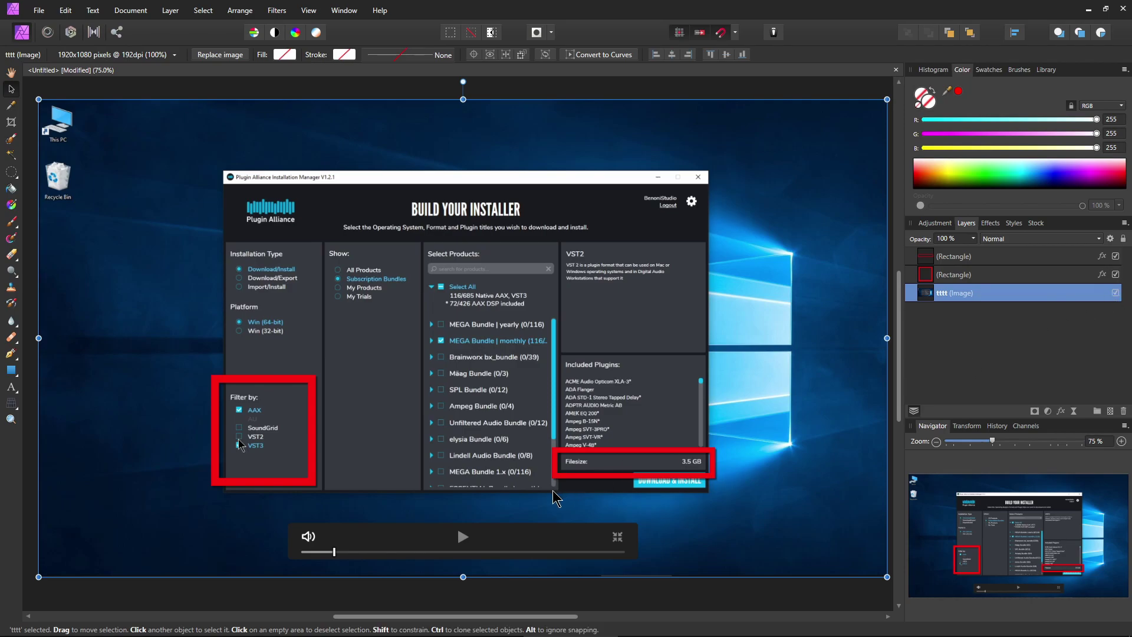
click(1115, 293)
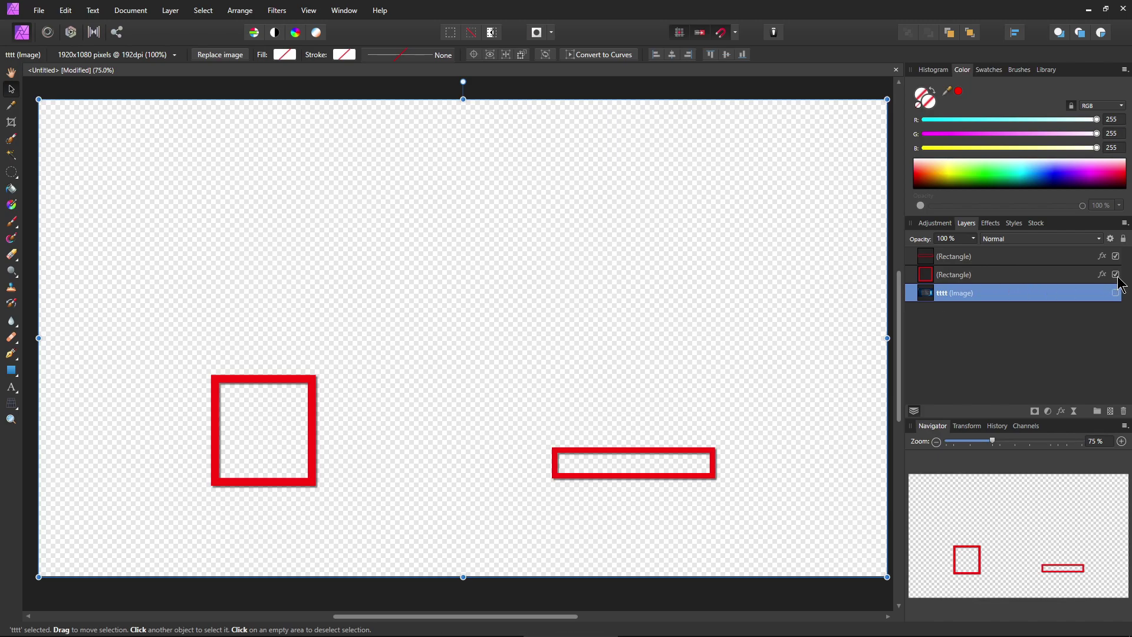
click(1115, 274)
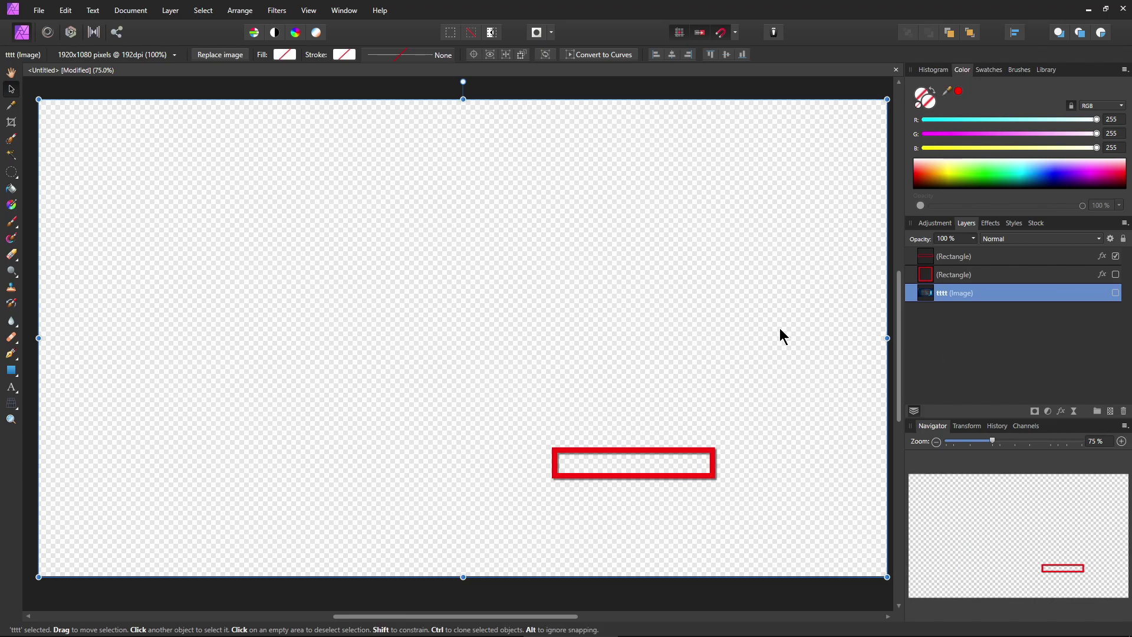
Export the Filesize callout as a 1920 x 1080 px PNG named red small rec, using Lanczos 3 Non-Separable resampling
click(39, 11)
click(69, 270)
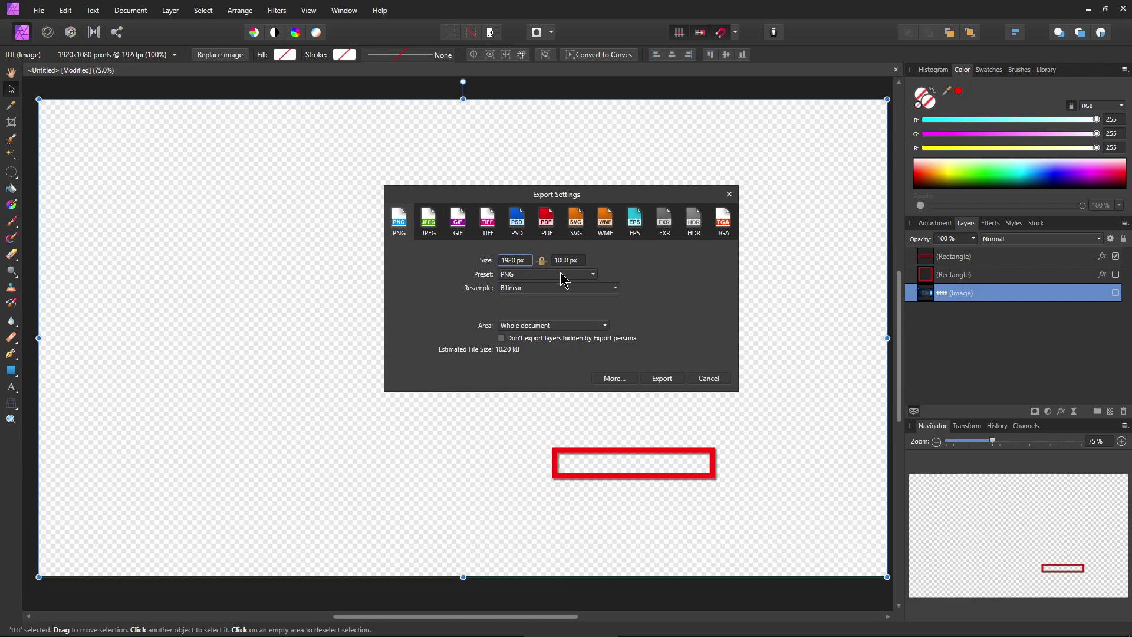
click(587, 288)
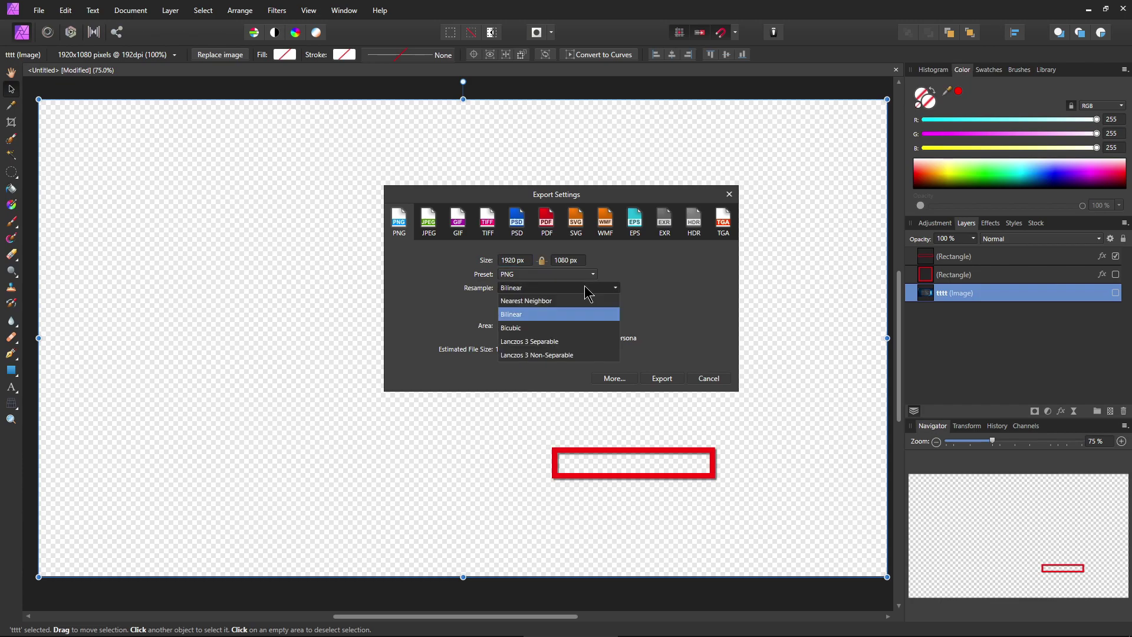
click(562, 355)
click(667, 380)
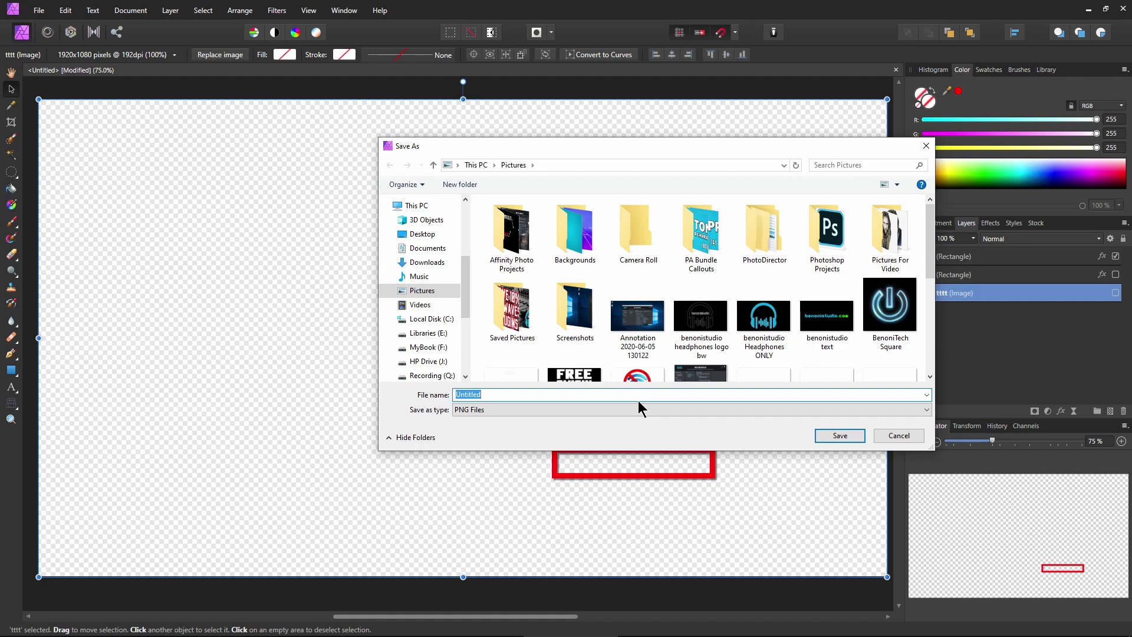
text(red small rec)
click(839, 436)
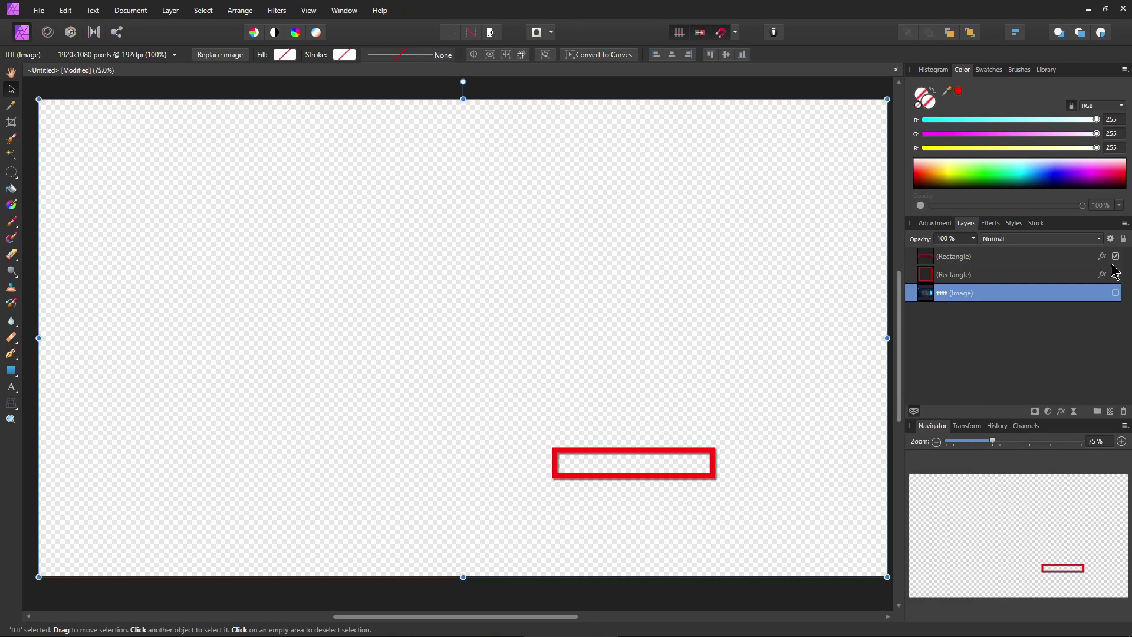
Hide the Filesize rectangle, show the Filter by rectangle, and export it as a PNG named big red rec
click(1116, 257)
click(1115, 274)
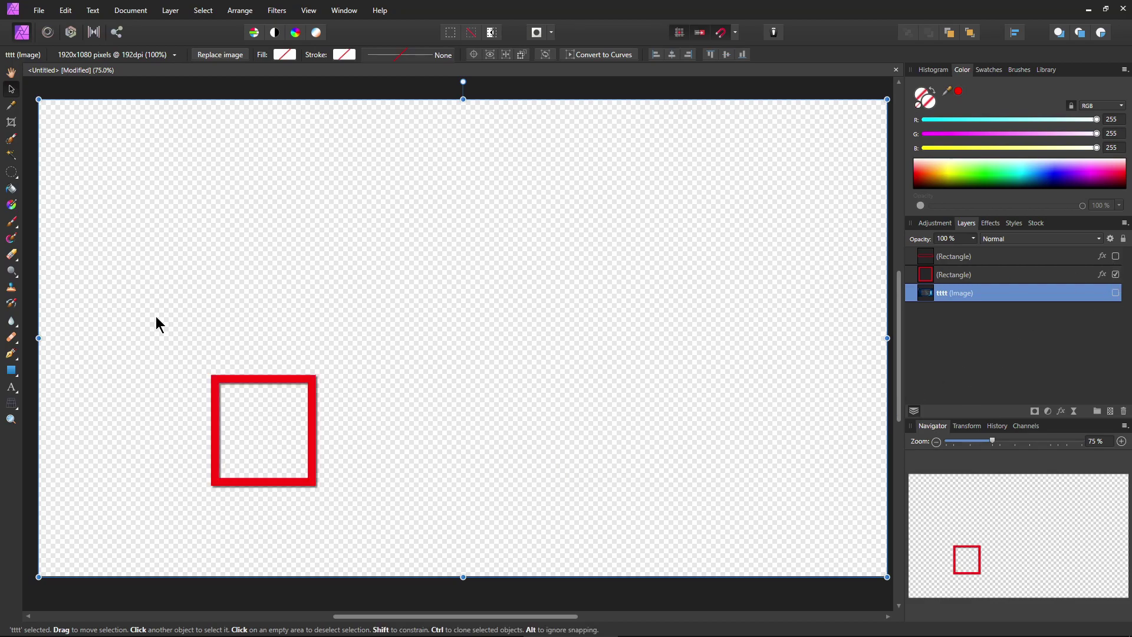
click(39, 10)
click(88, 270)
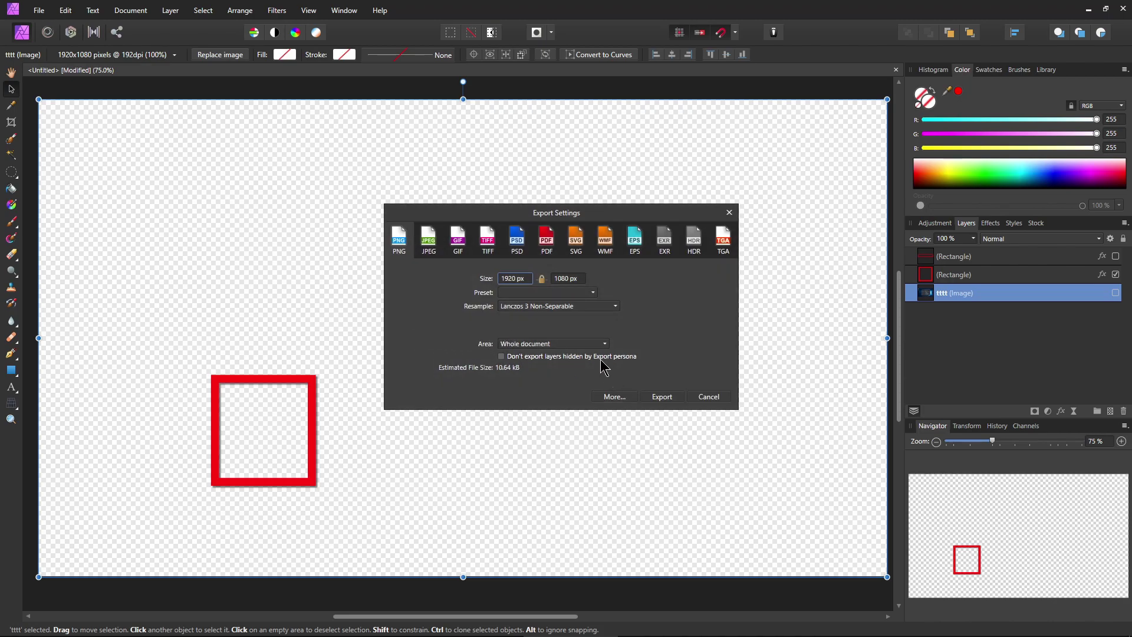
click(516, 239)
click(399, 239)
click(658, 397)
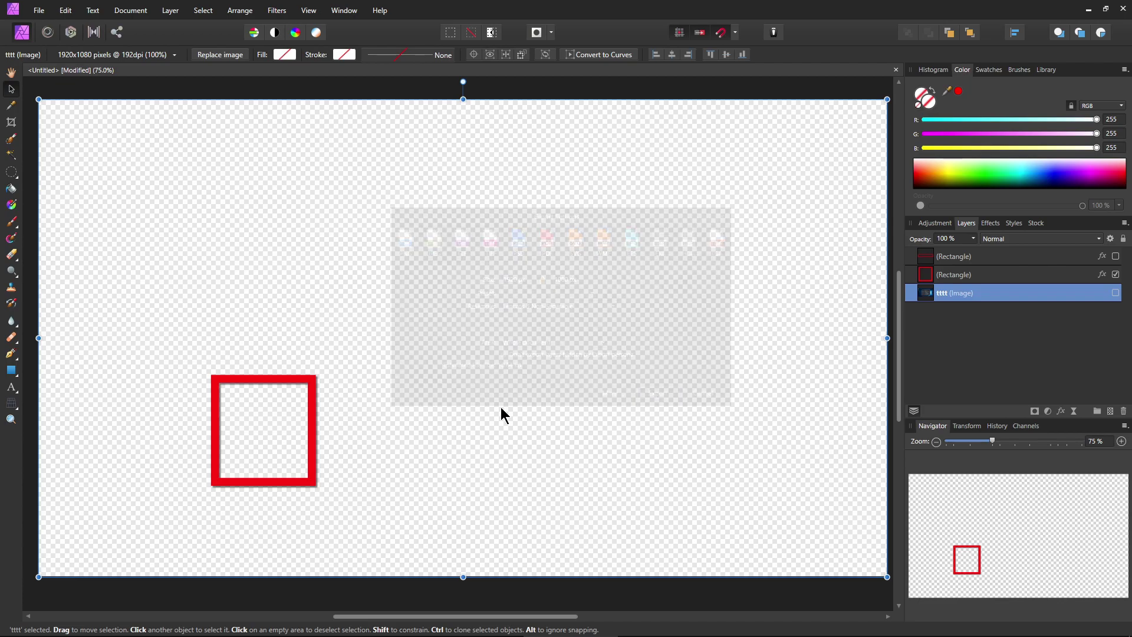
text(big red rec)
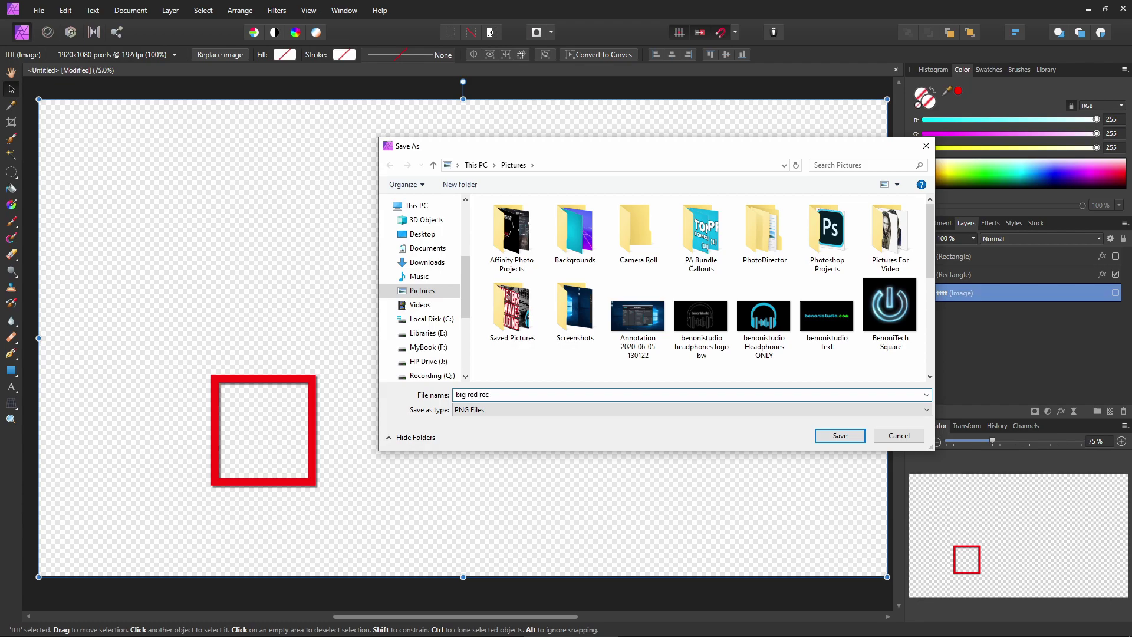
key(Return)
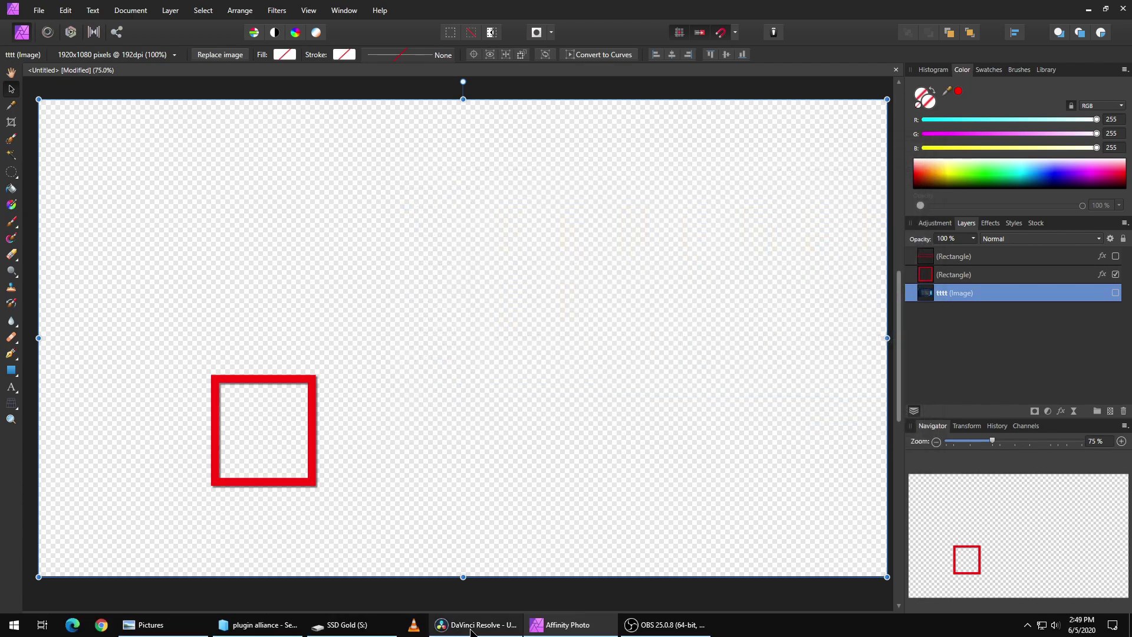
Switch to DaVinci Resolve and import red small rec and big red rec from the Pictures folder into the media pool
click(479, 626)
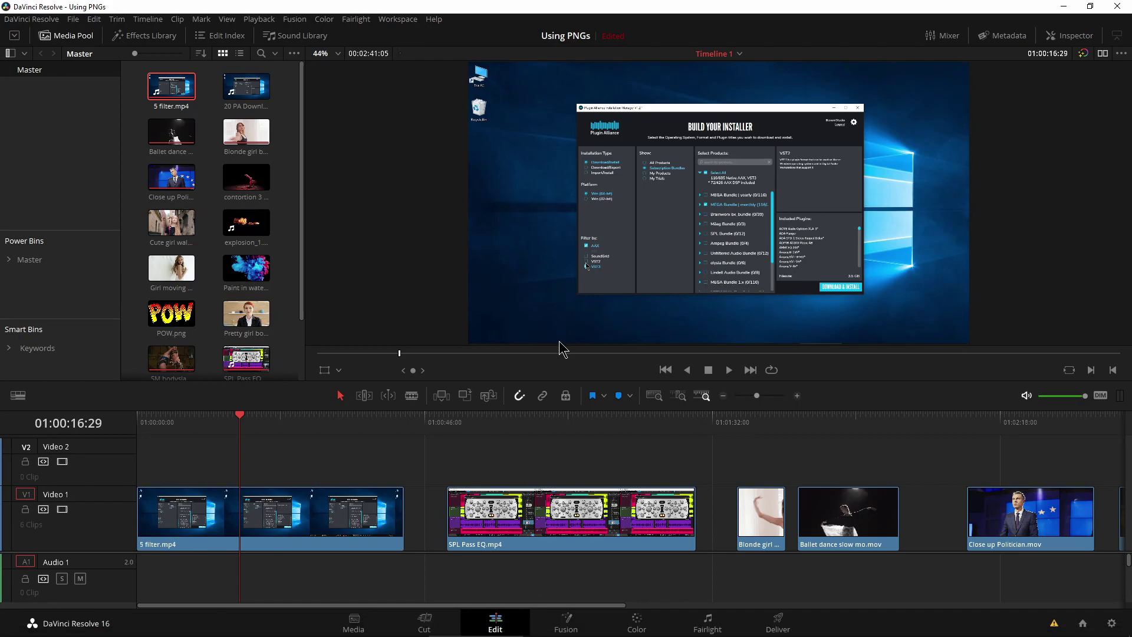
drag(0, 108, 61, 101)
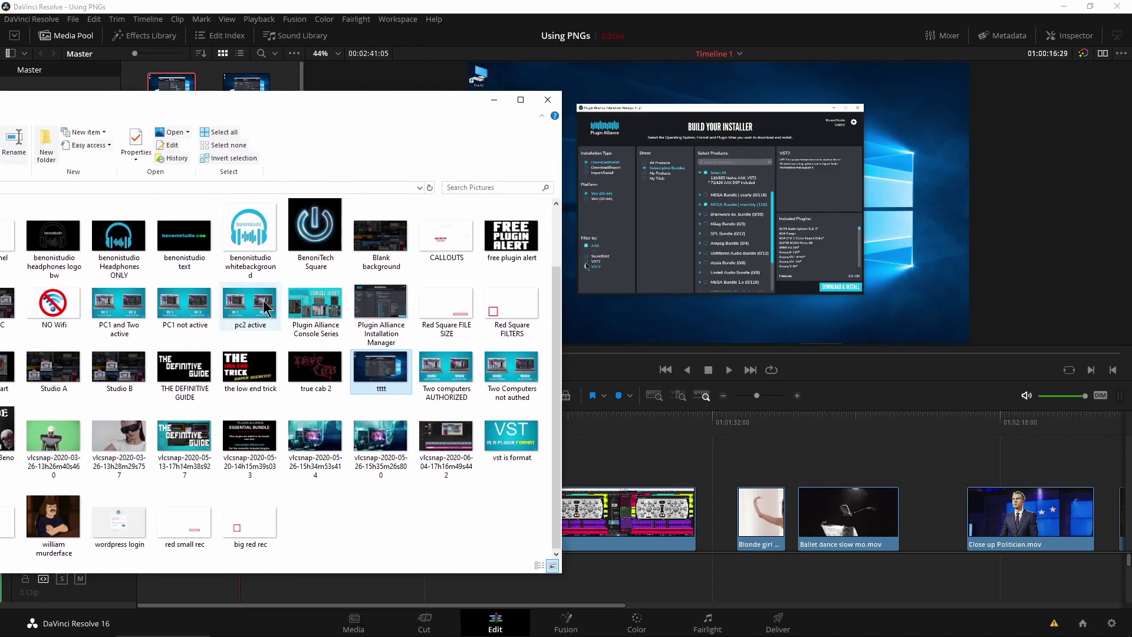
click(264, 533)
click(198, 527)
drag(220, 111, 763, 146)
ctrl+click(796, 561)
drag(795, 561, 236, 295)
click(1039, 136)
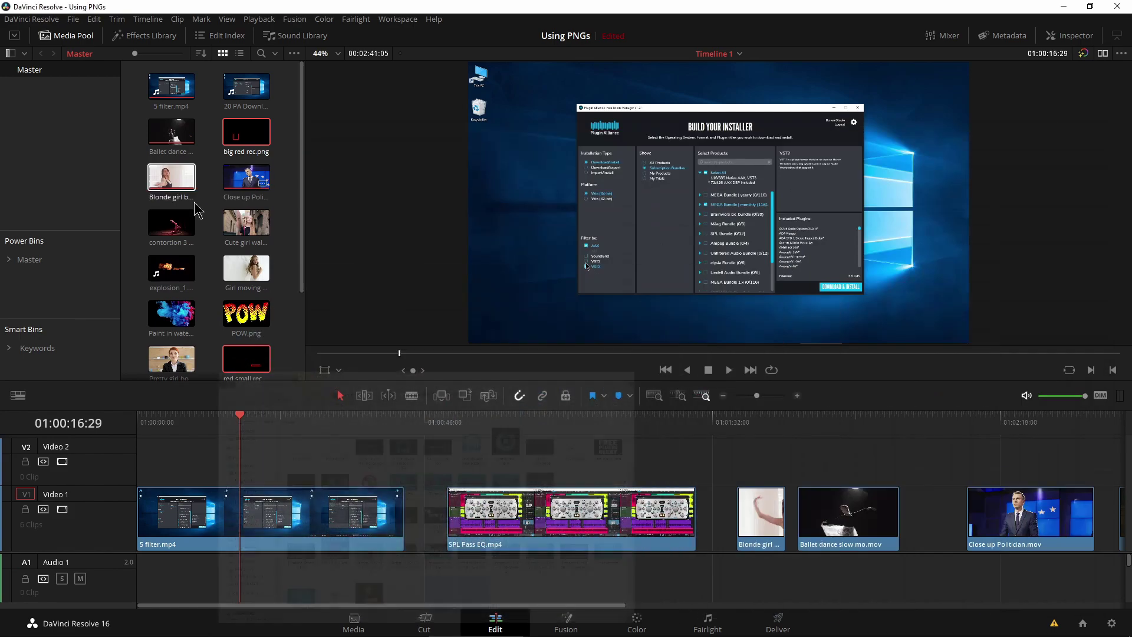
Place big red rec.png at the start of Video 2 and add a third video track
drag(247, 139, 141, 472)
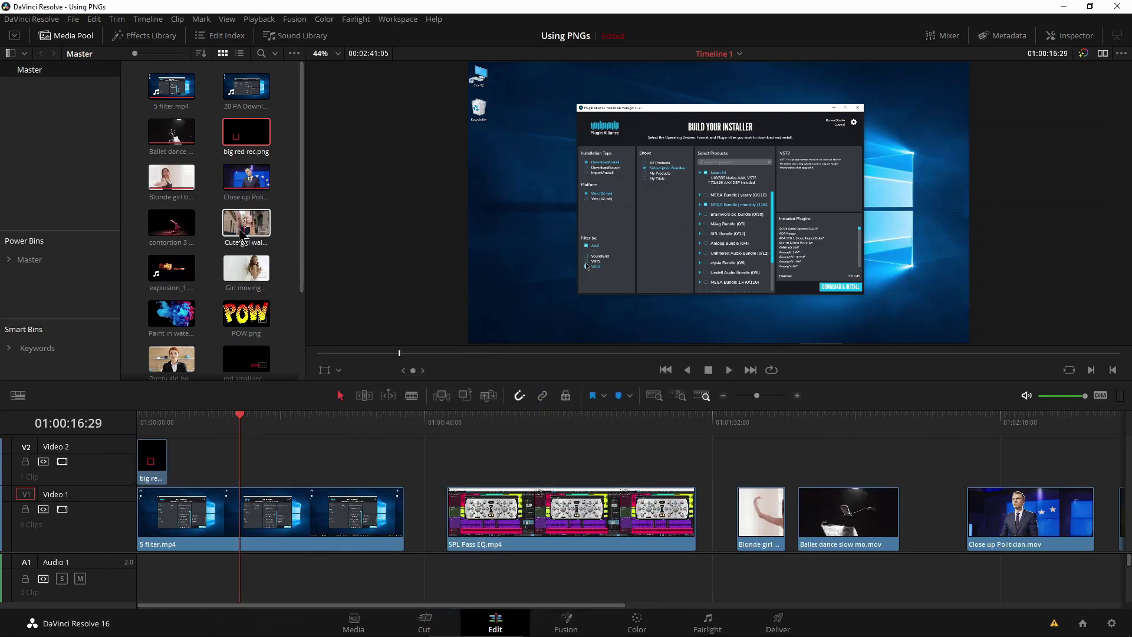
right_click(101, 451)
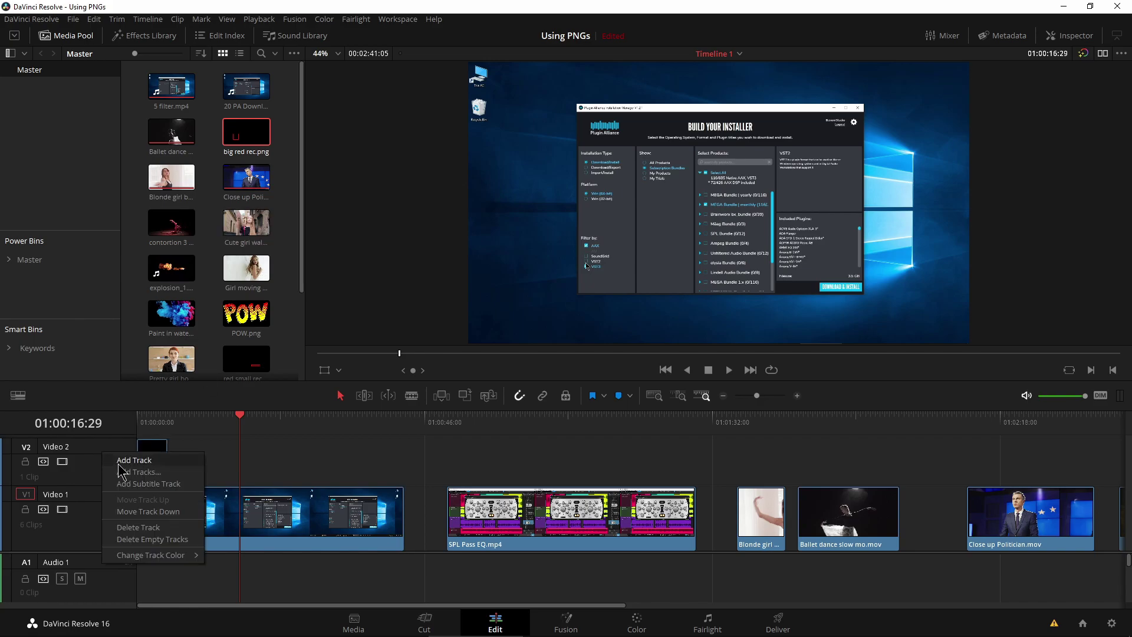
click(119, 464)
scroll(203, 466, up, 3)
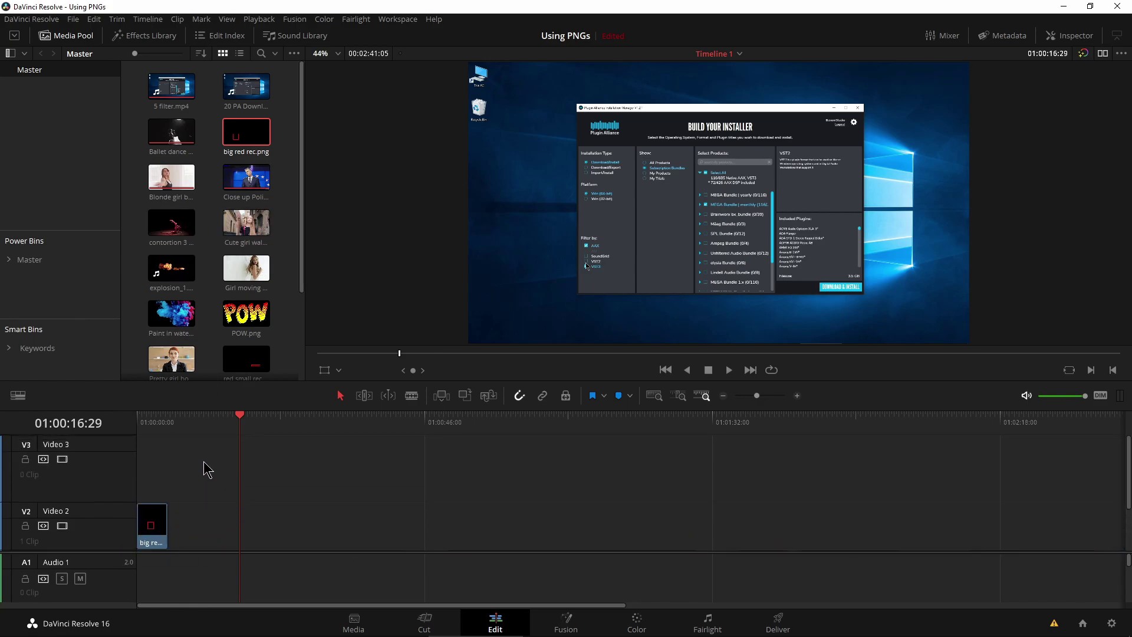
scroll(234, 229, down, 3)
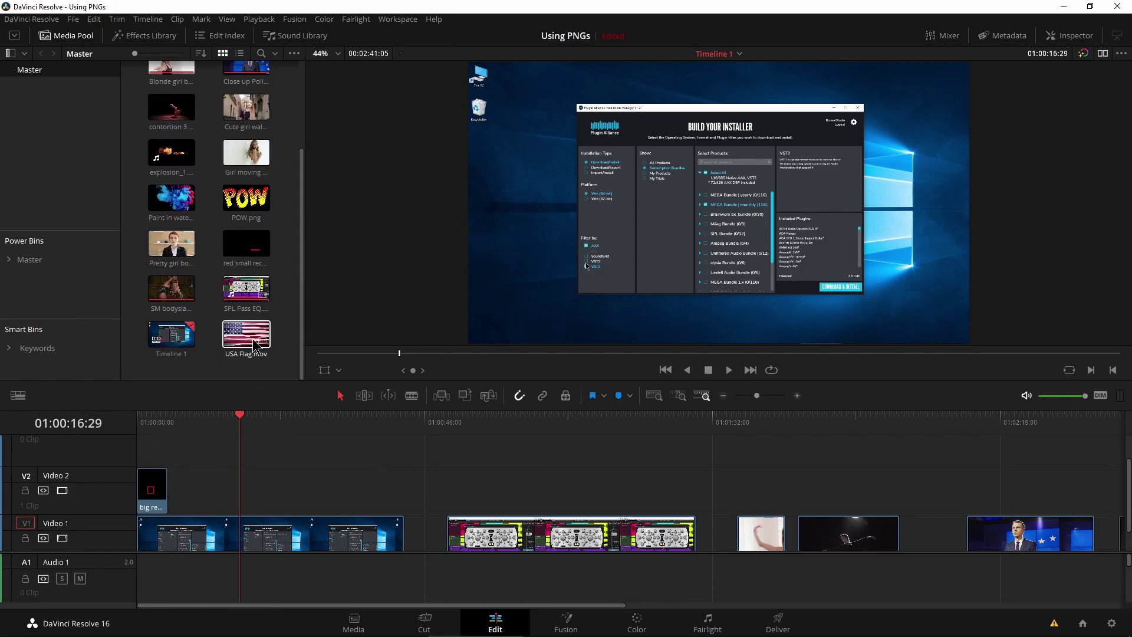
Place red small rec.png on Video 2 at the playhead and check the Filesize callout in full screen
drag(243, 240, 255, 492)
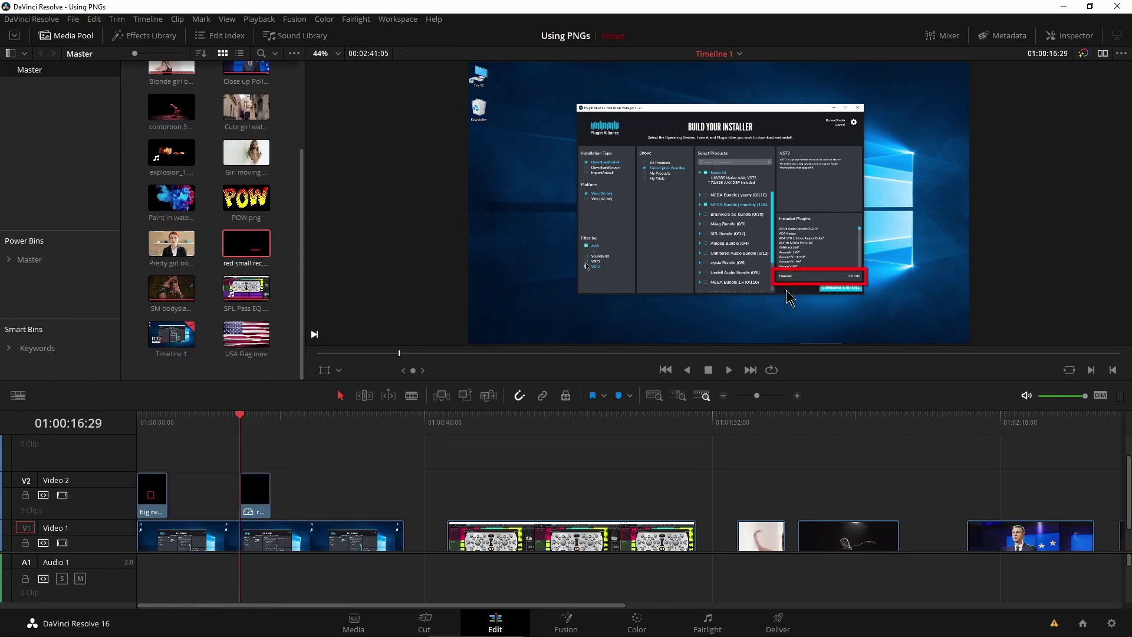
key(ctrl+f)
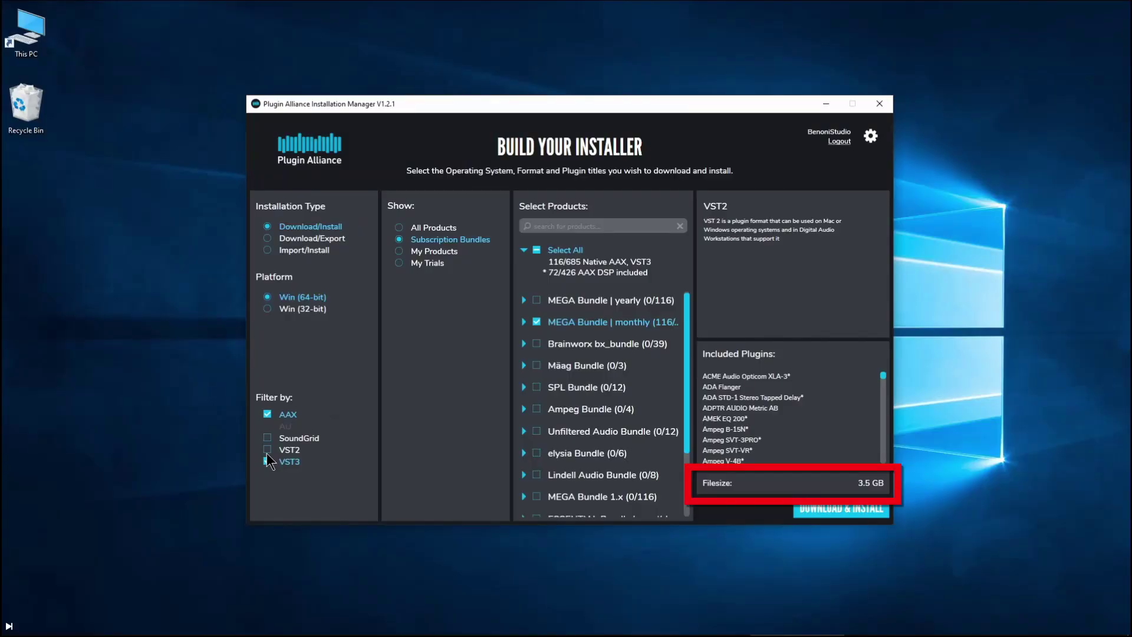
key(Escape)
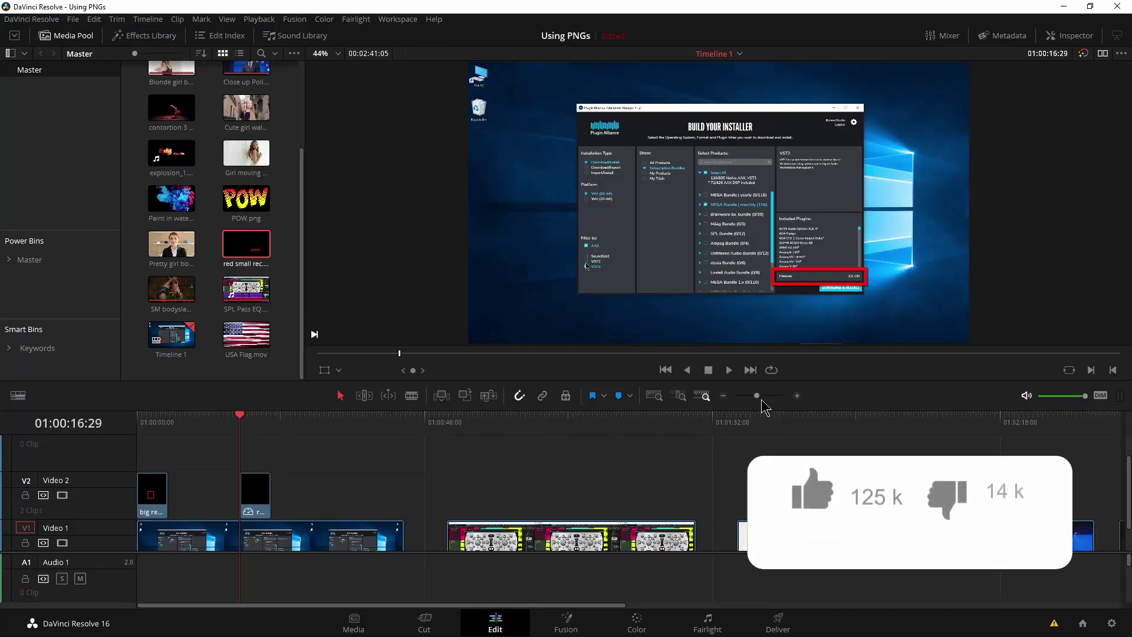
Move red small rec.png up to Video 3 and trim big red rec.png to span about 4 to 41 seconds
drag(756, 396, 766, 397)
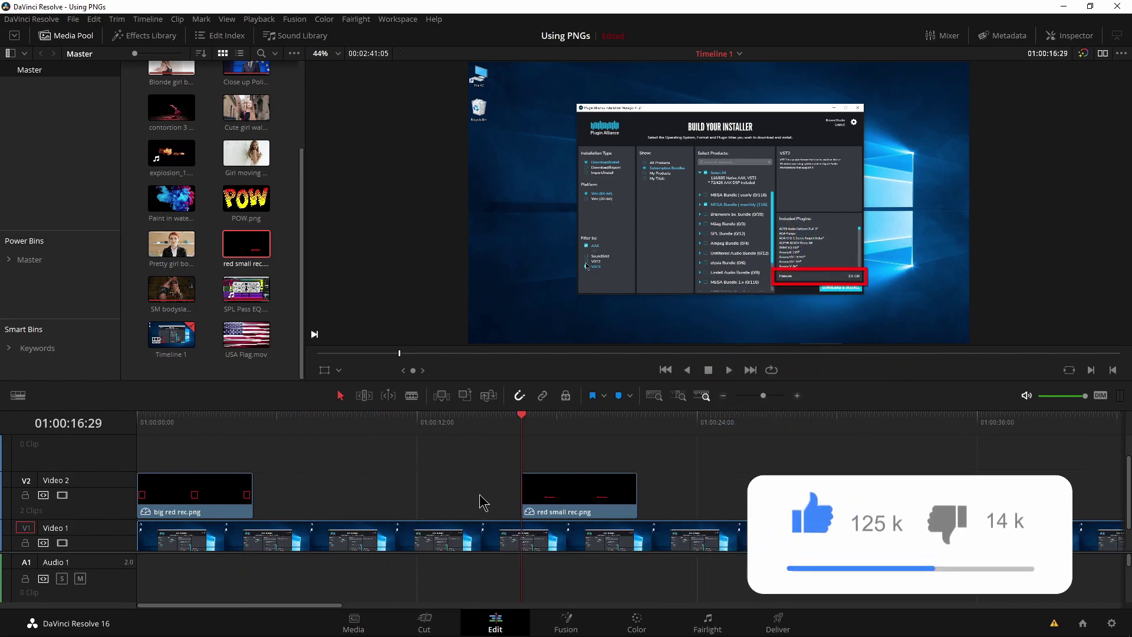
click(577, 497)
drag(578, 497, 579, 462)
drag(246, 497, 1101, 483)
drag(141, 495, 235, 507)
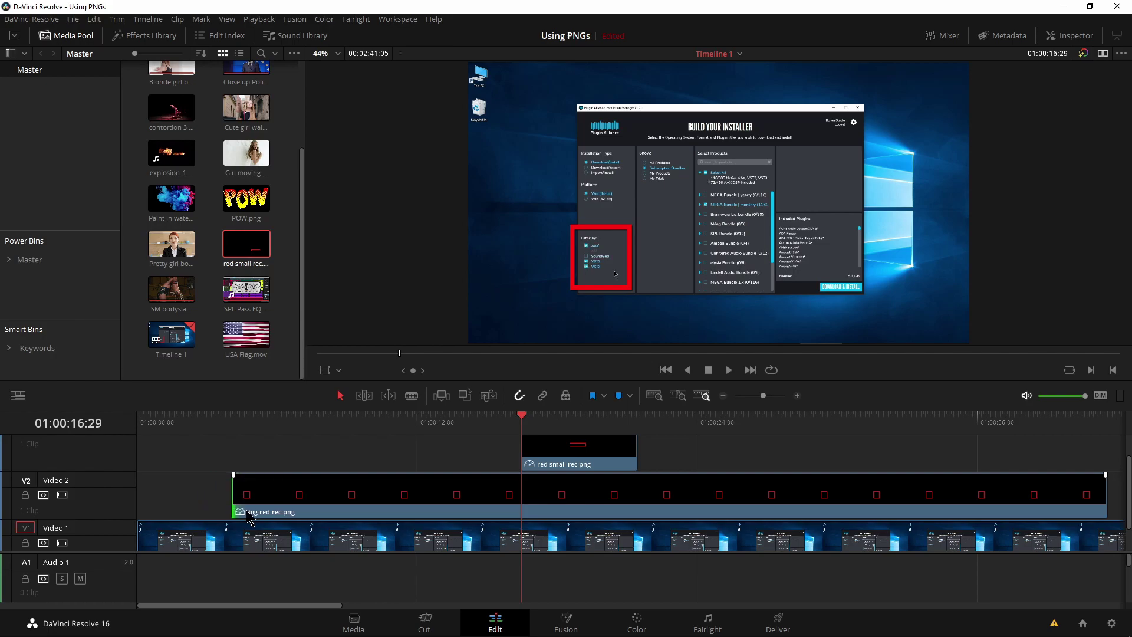
Extend red small rec.png to the end of the big red rec.png clip and review the callouts in full screen
drag(763, 395, 758, 396)
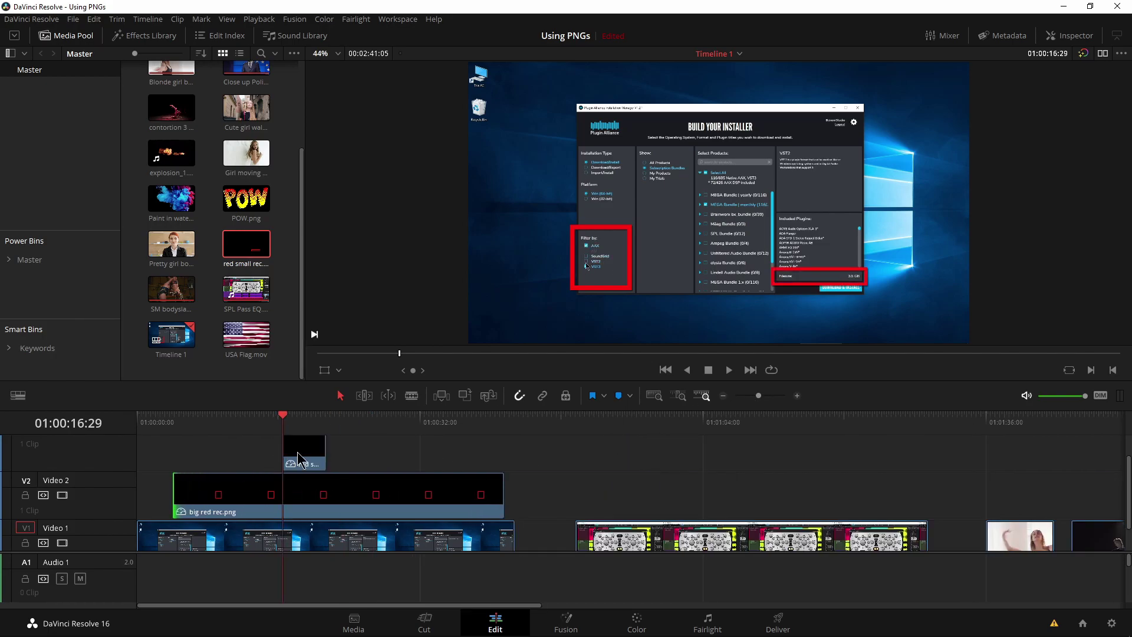
drag(320, 451, 503, 451)
key(Home)
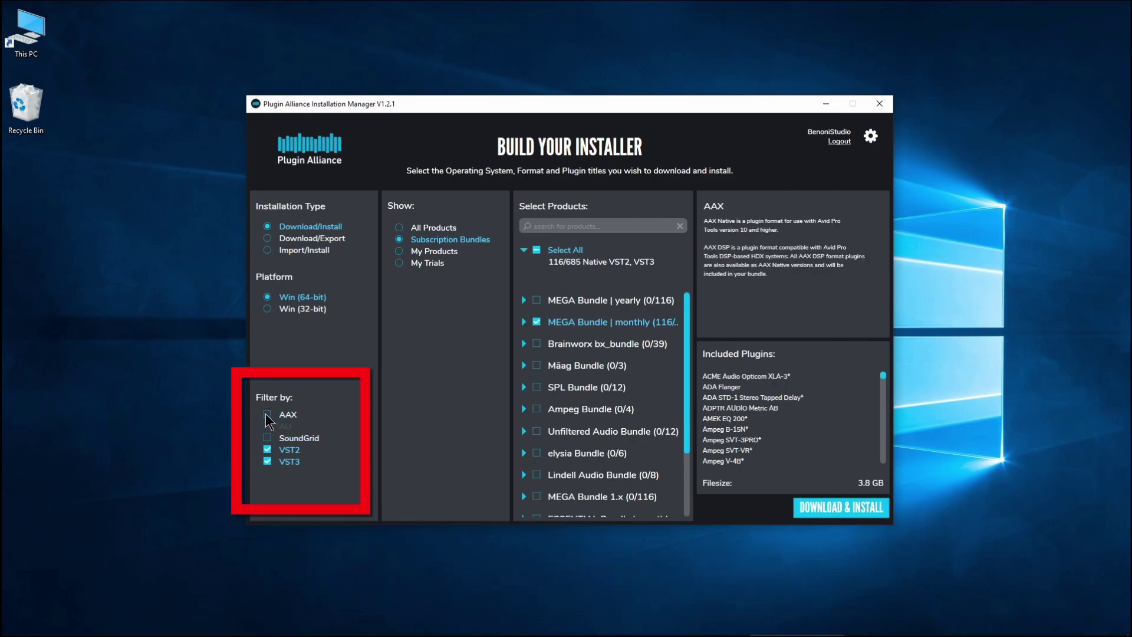
key(Escape)
Show the video transitions in the Effects Library, with the timeline enlarged around the start of big red rec.png
click(771, 396)
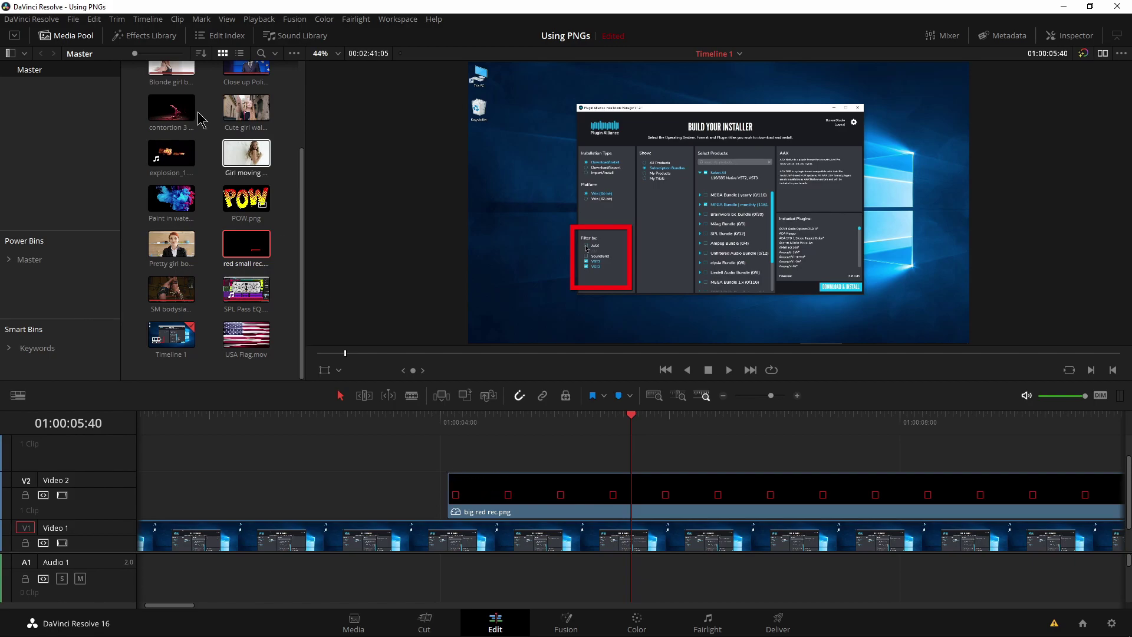
click(145, 35)
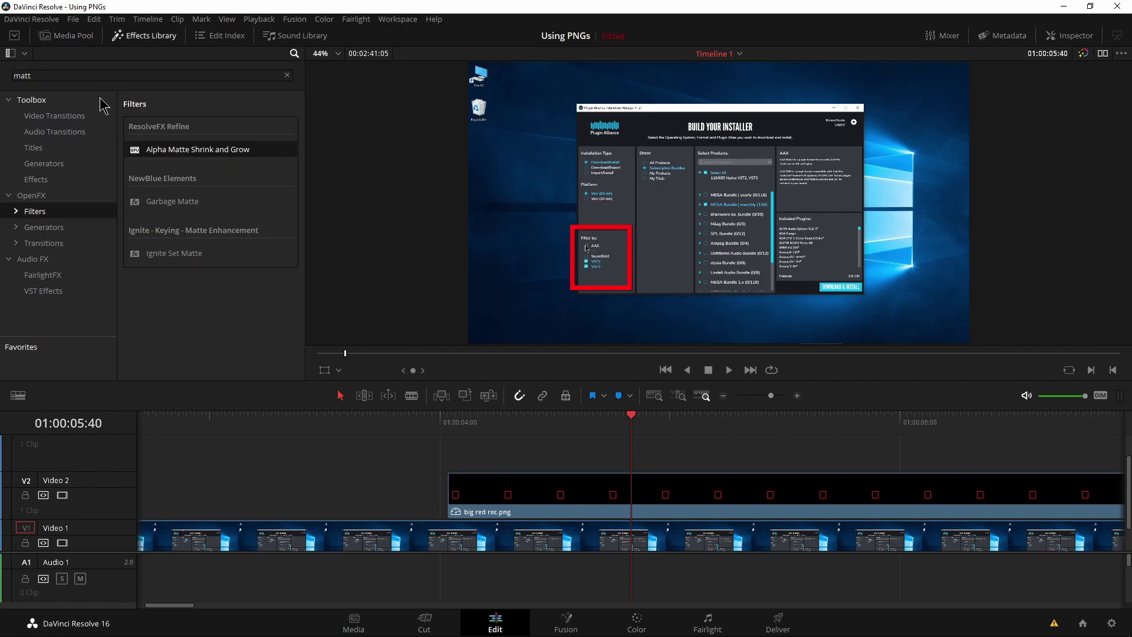
click(47, 133)
click(76, 116)
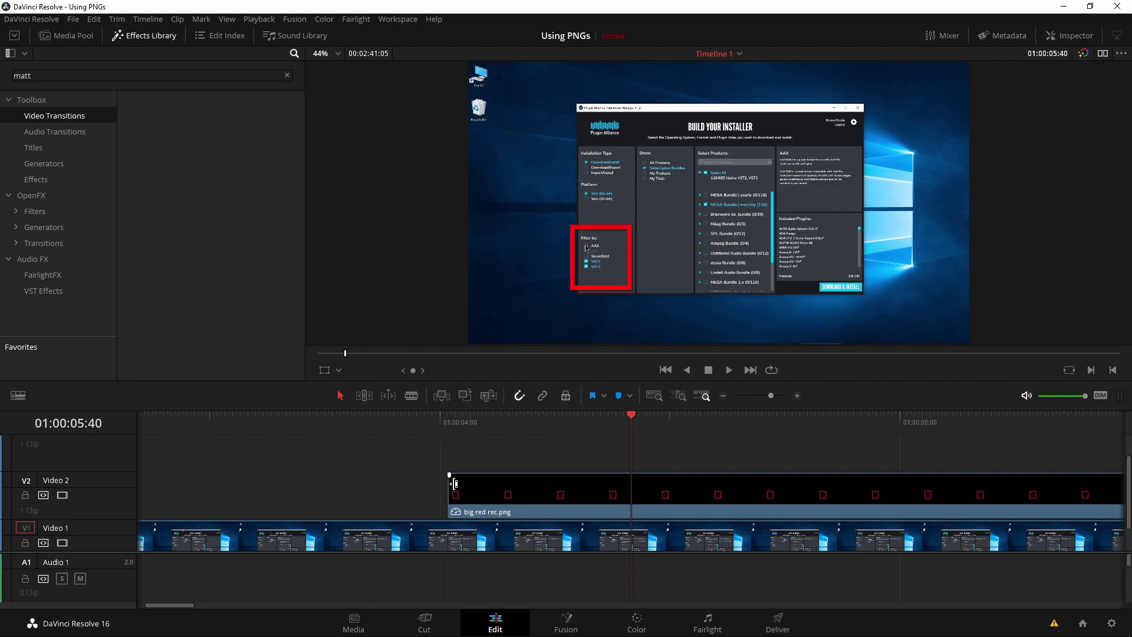
Try a short fade-in at the start of the big red rec.png clip, then remove it after playback
drag(449, 476, 510, 476)
click(584, 431)
click(413, 449)
key(space)
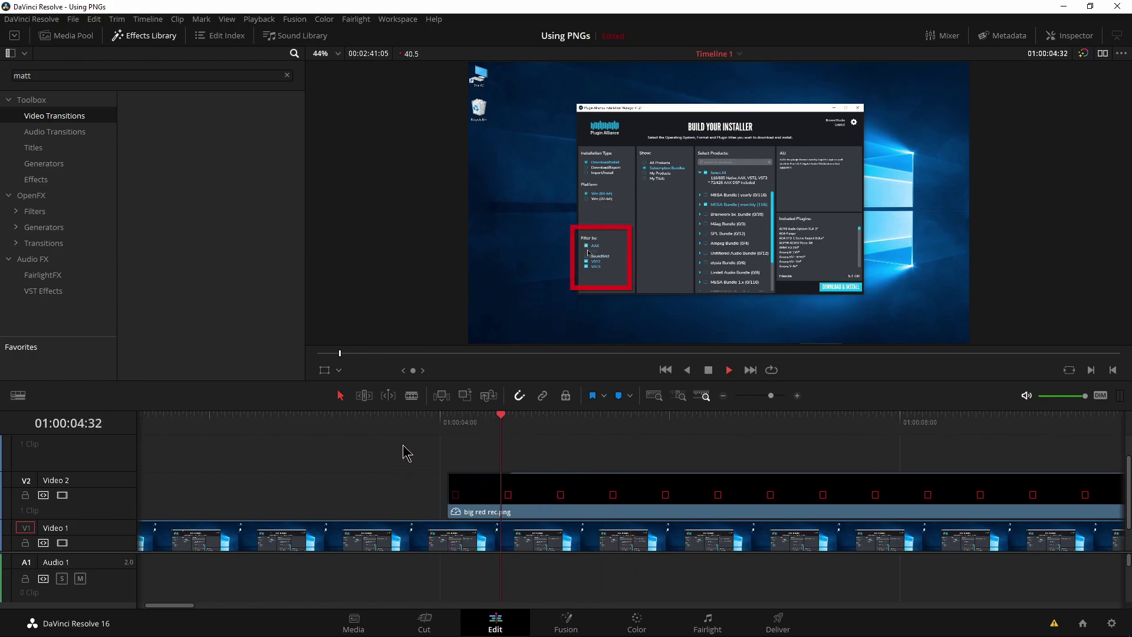
click(381, 437)
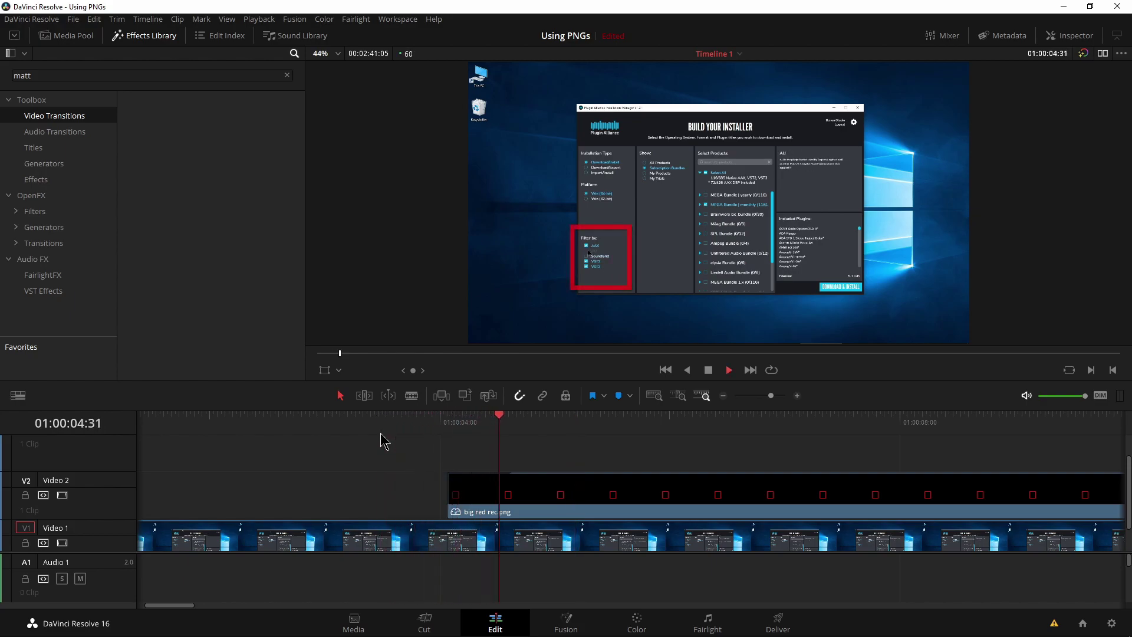
drag(513, 476, 375, 458)
Clear the effects search and apply the Slide transition to the start of the big red rec.png clip
click(287, 75)
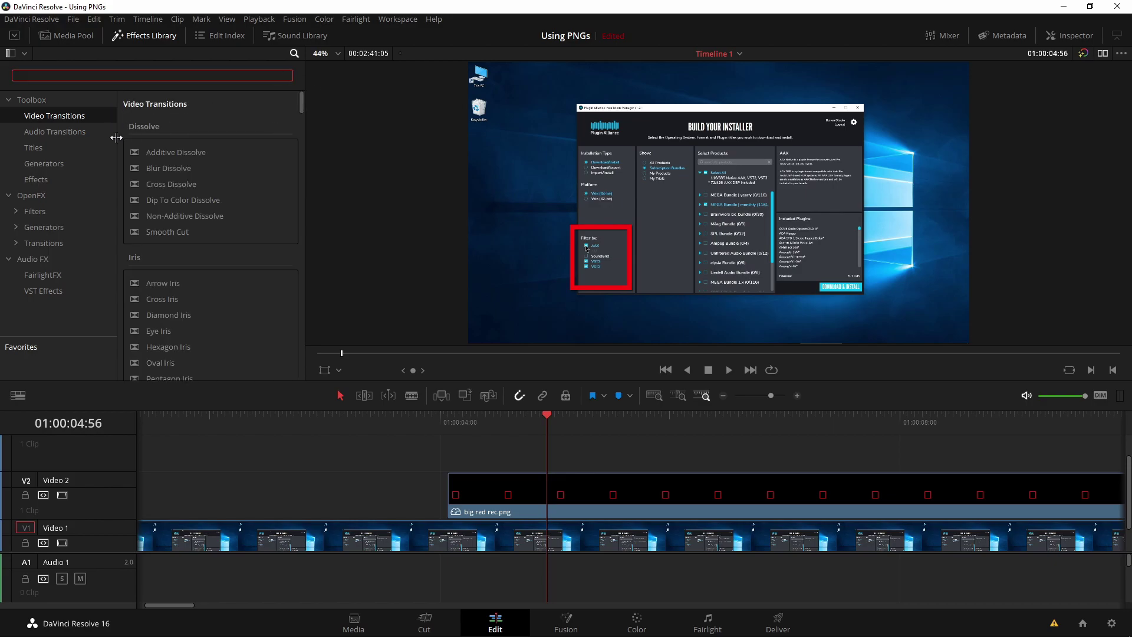
click(55, 115)
scroll(204, 234, down, 3)
scroll(204, 235, down, 4)
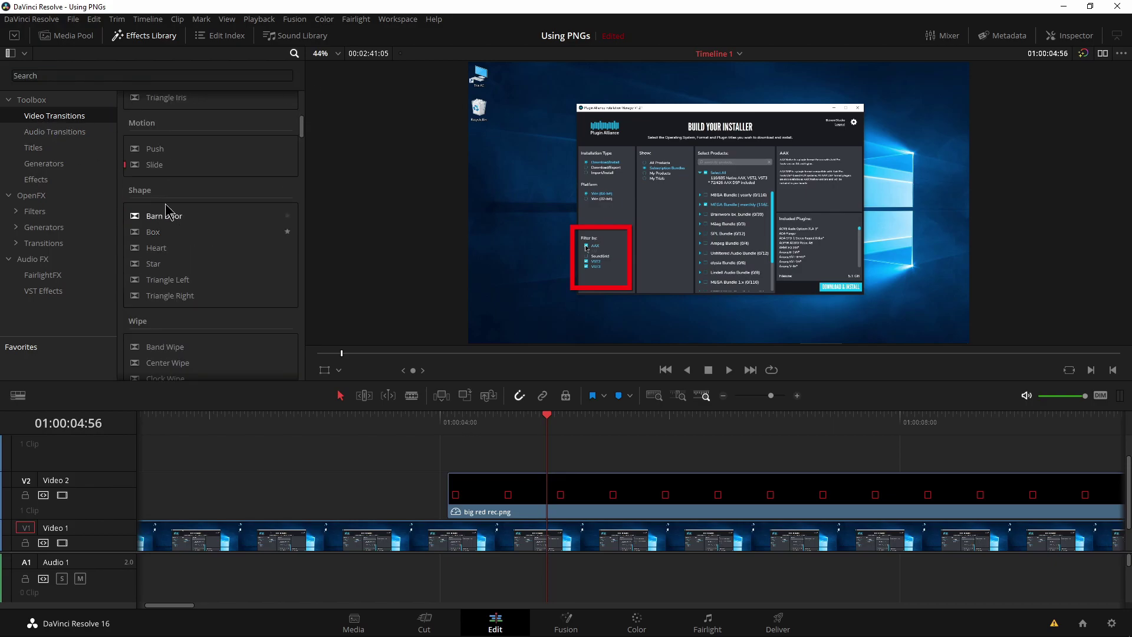
click(135, 168)
drag(534, 500, 460, 502)
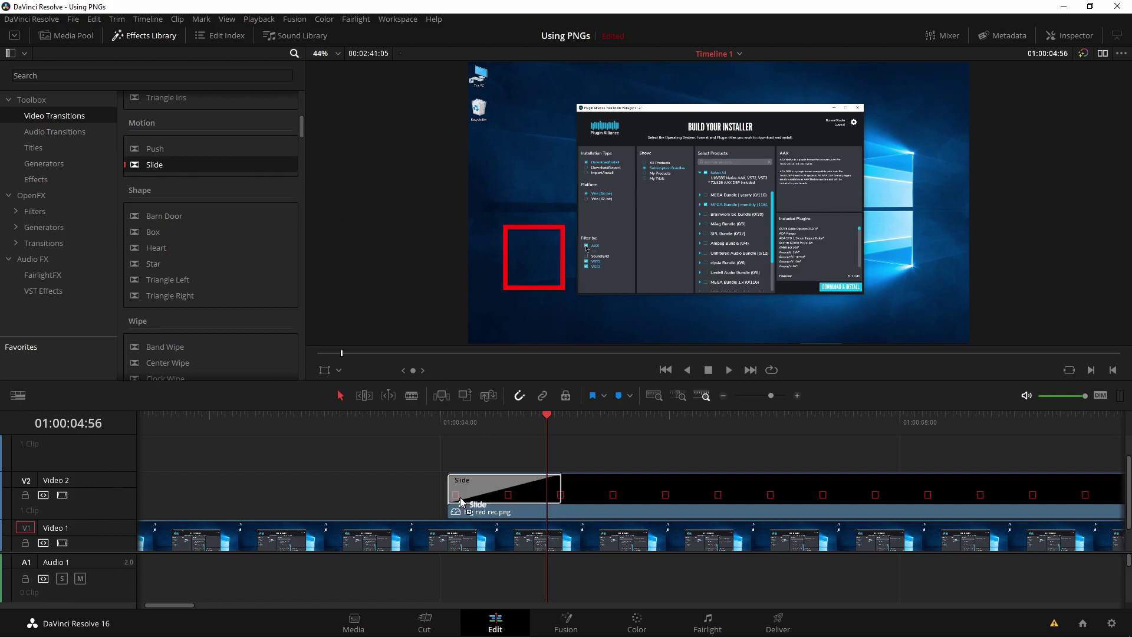
Shorten the Slide transition to 0.5 seconds and play it back
drag(562, 482, 506, 485)
drag(448, 432, 371, 432)
key(space)
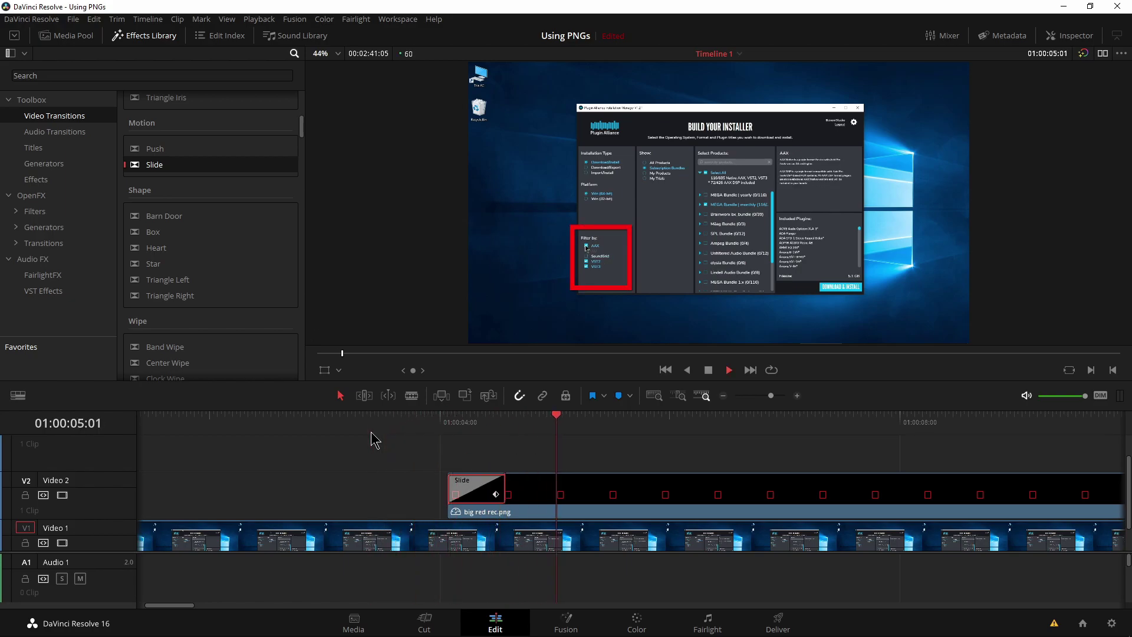
key(space)
Set the Slide transition's preset to Slide, Top-Down and play the callout's entrance
click(465, 422)
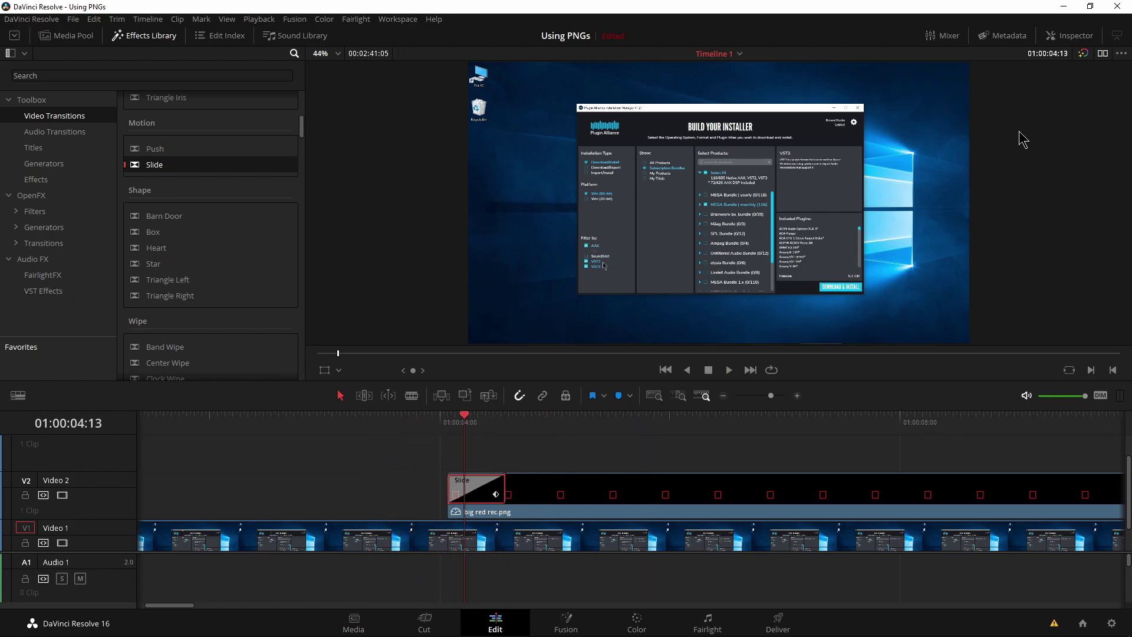
click(1071, 36)
click(1043, 222)
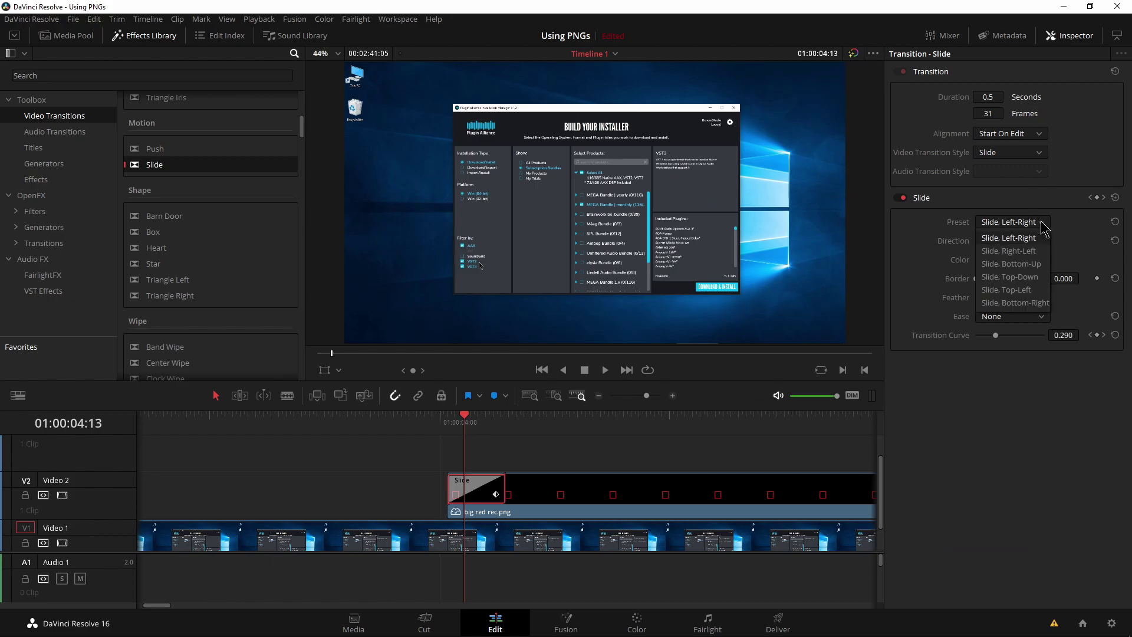
click(1035, 278)
drag(461, 419, 429, 421)
key(space)
key(space)
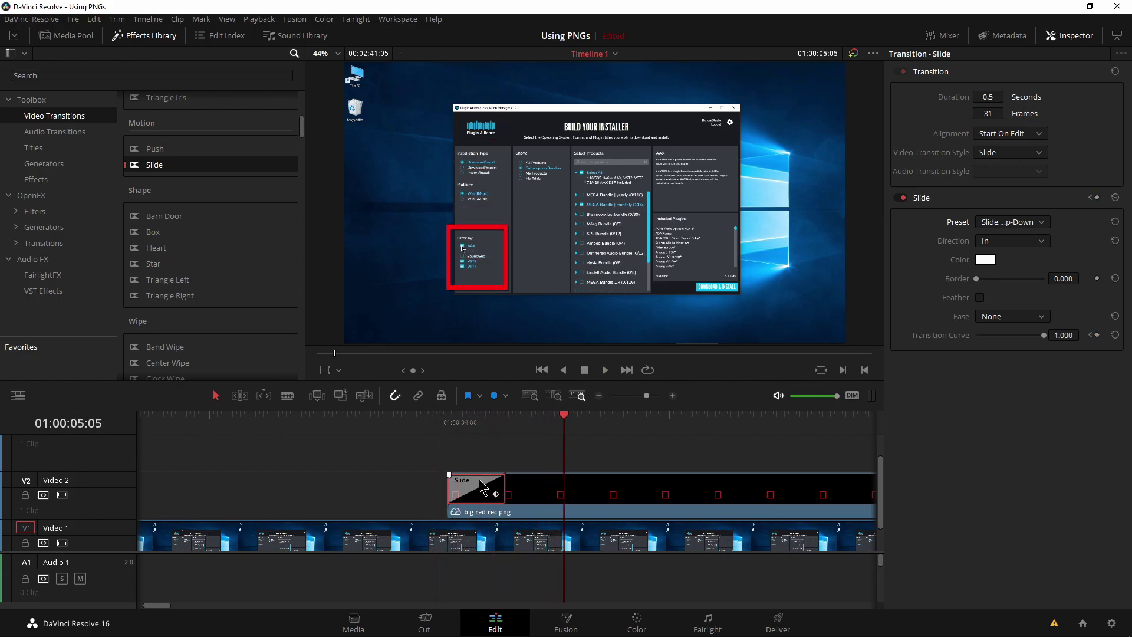
Replace the Slide transition on the big red rec.png clip with a 28-frame Blur Dissolve and play the entrance
key(Delete)
scroll(202, 177, up, 8)
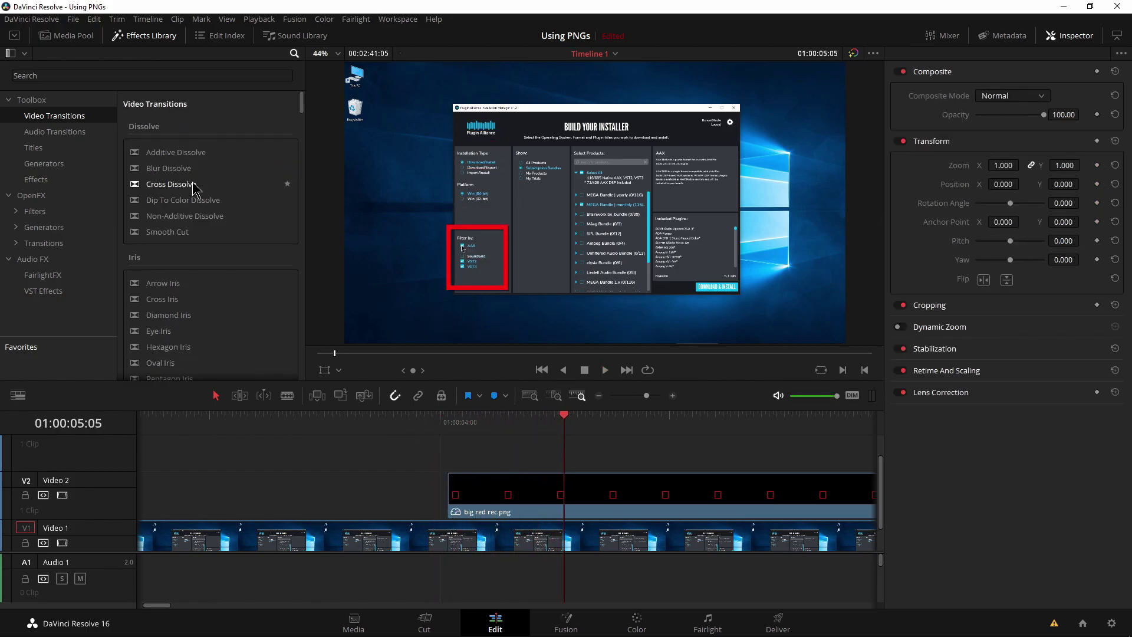
drag(137, 169, 468, 488)
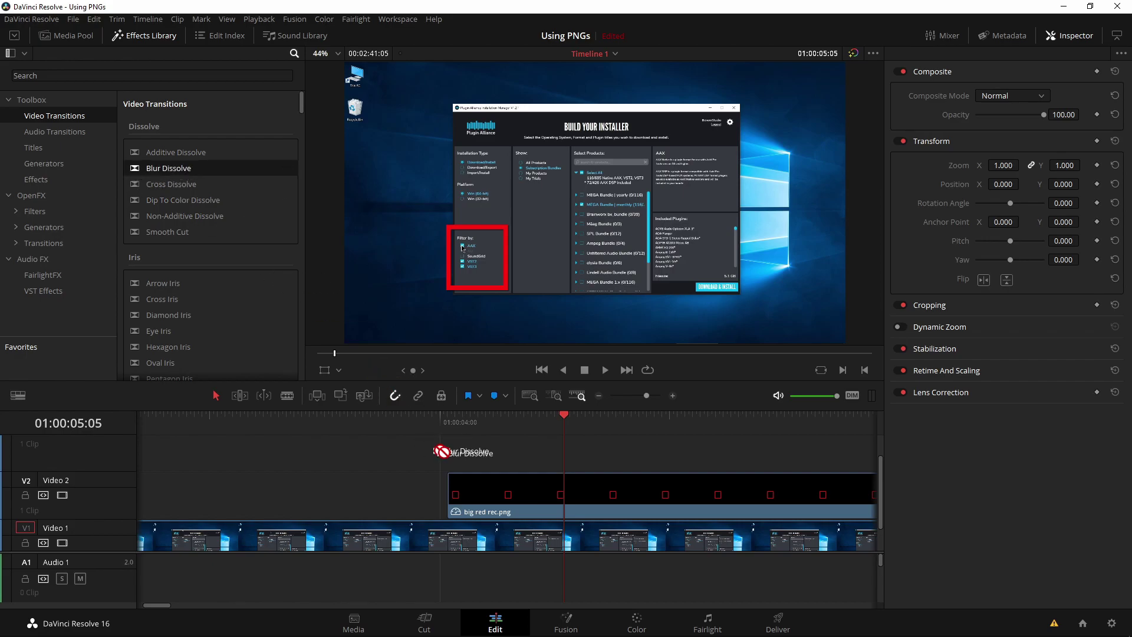
drag(556, 489, 498, 488)
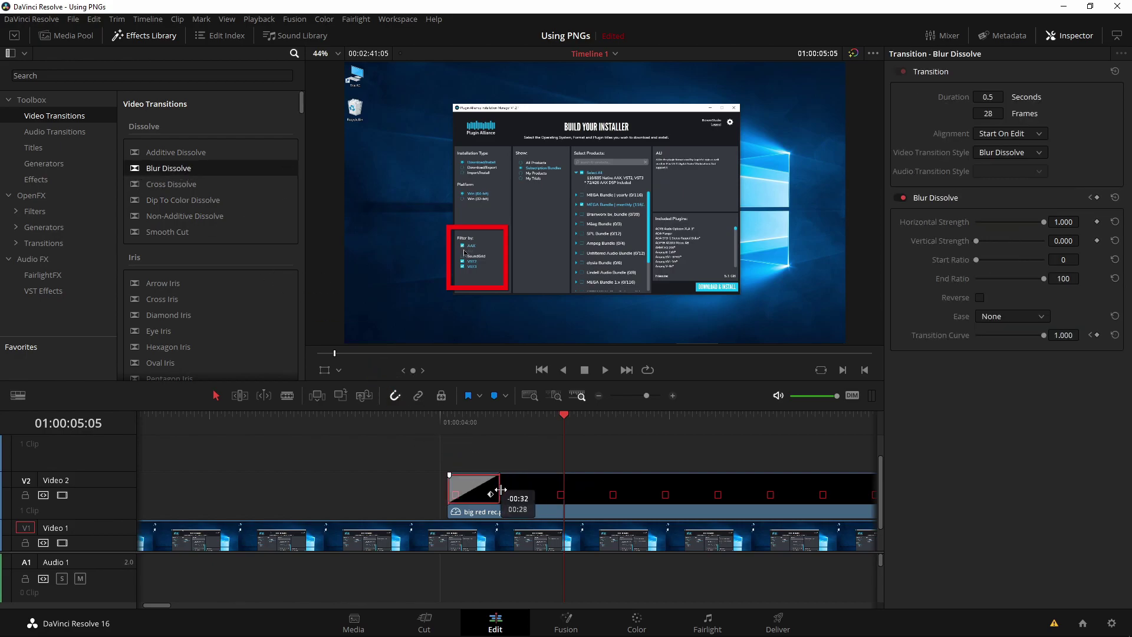
click(429, 439)
key(space)
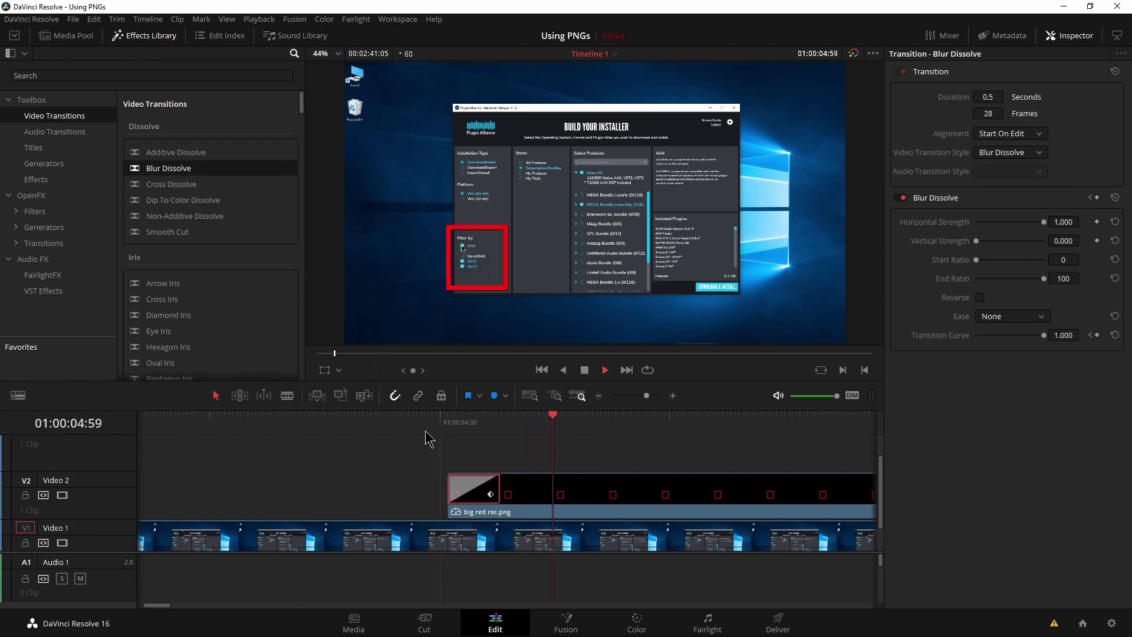
key(space)
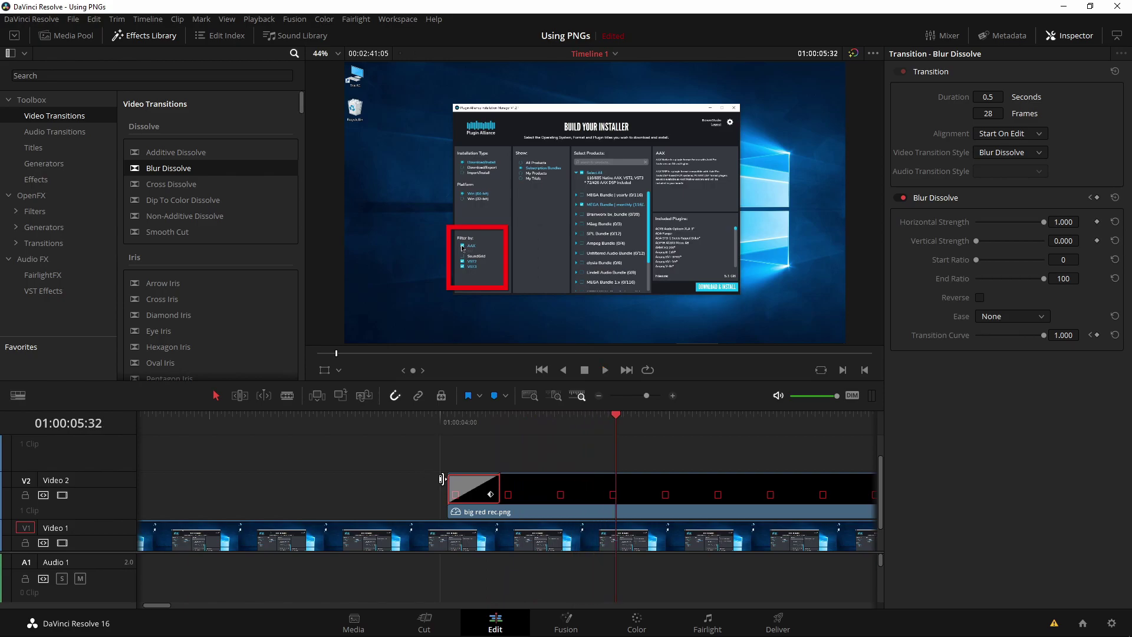
Remove the Blur Dissolve from the big red rec.png clip and add composite and transform keyframes at 01:00:04:40
key(Delete)
click(472, 494)
scroll(506, 464, right, 3)
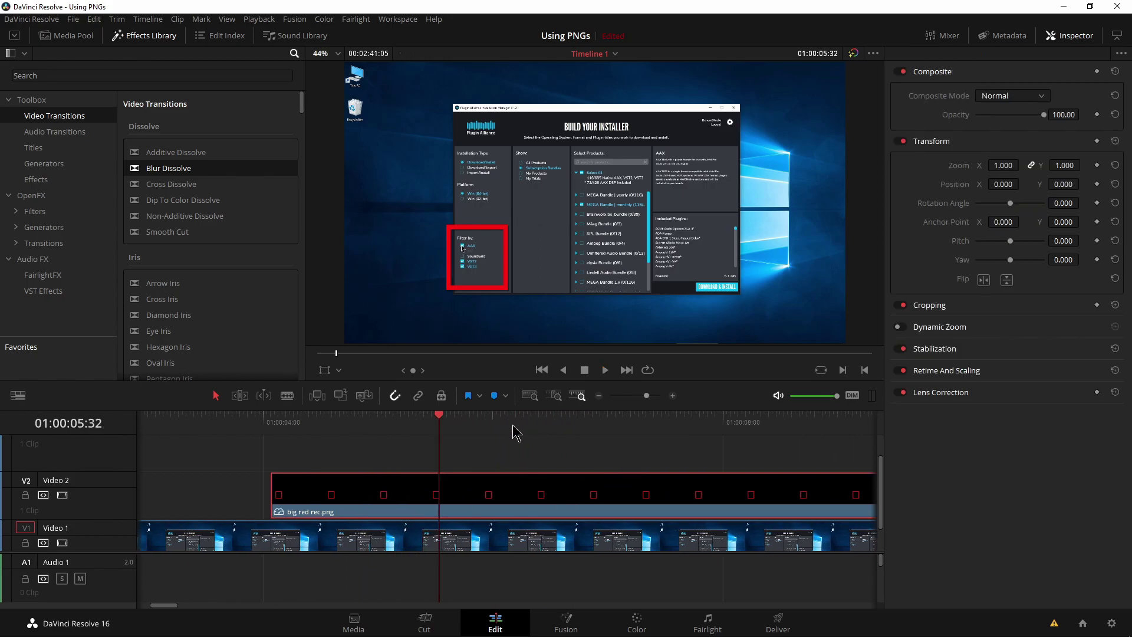
drag(418, 423, 340, 451)
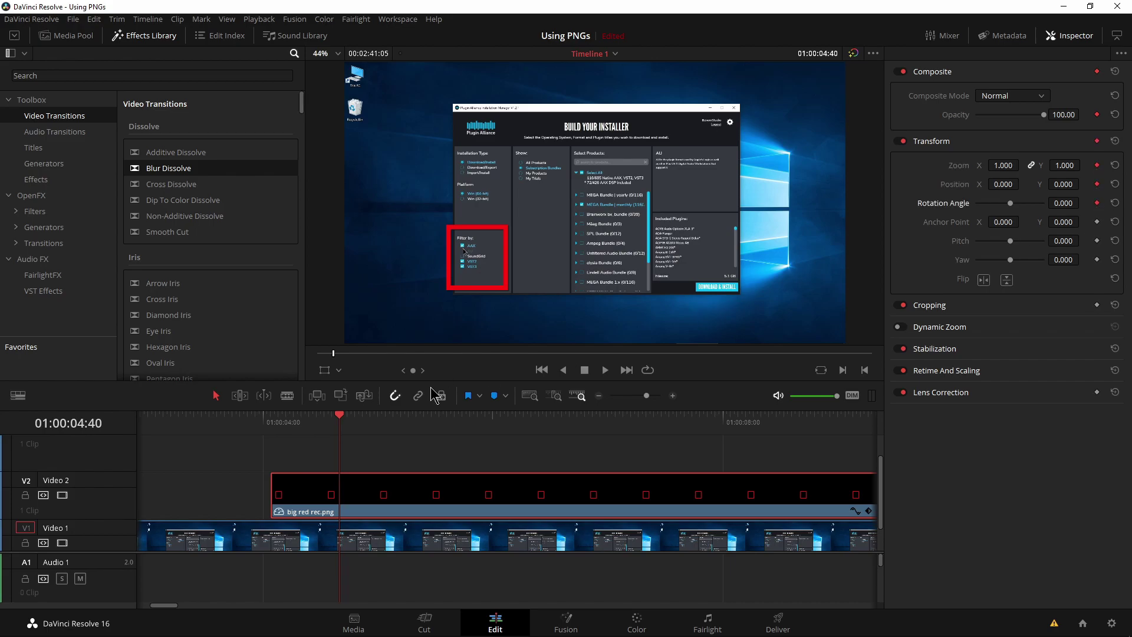
At the clip's first frame, set zoom 3.210, position 961 and 591, rotation -347.480 and opacity 0, and play the animation
drag(348, 427, 281, 427)
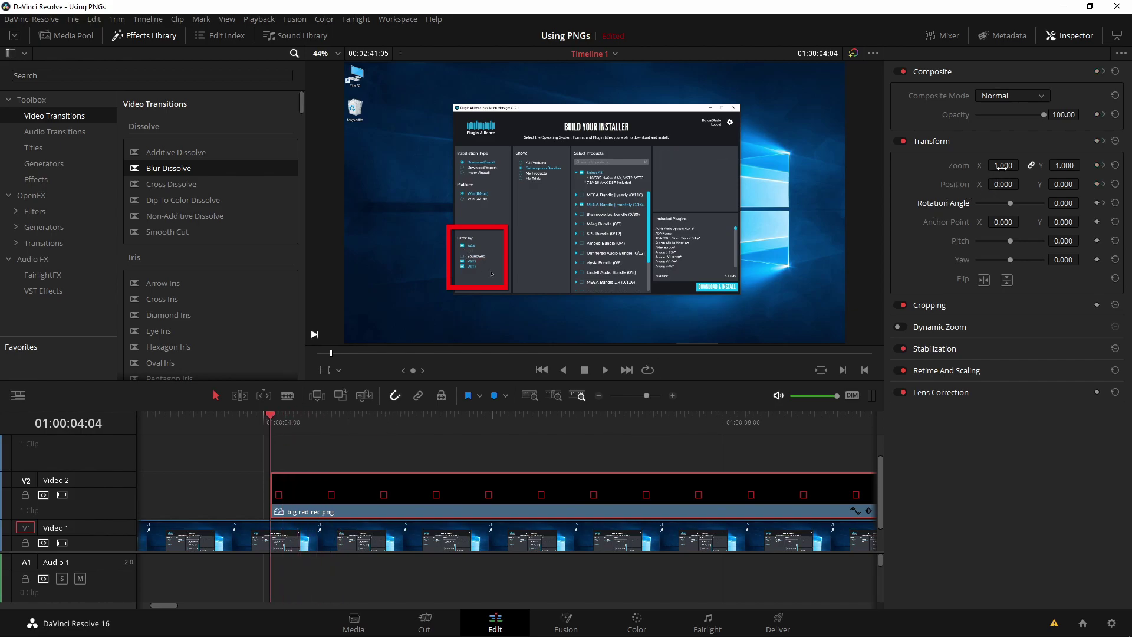
drag(1002, 165, 979, 208)
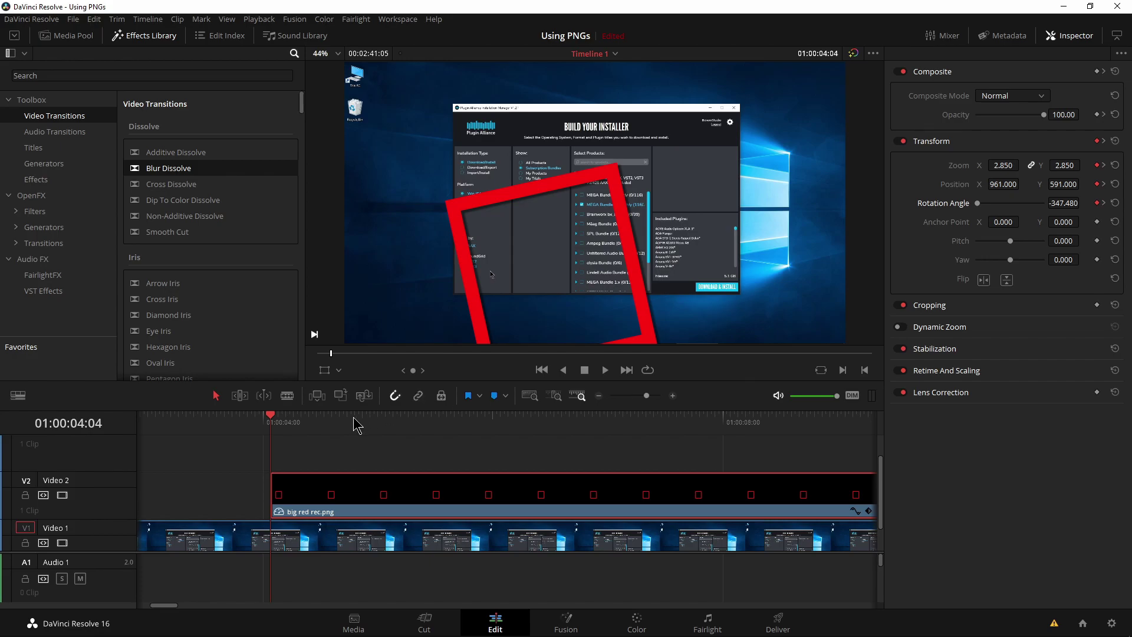
drag(1005, 167, 908, 121)
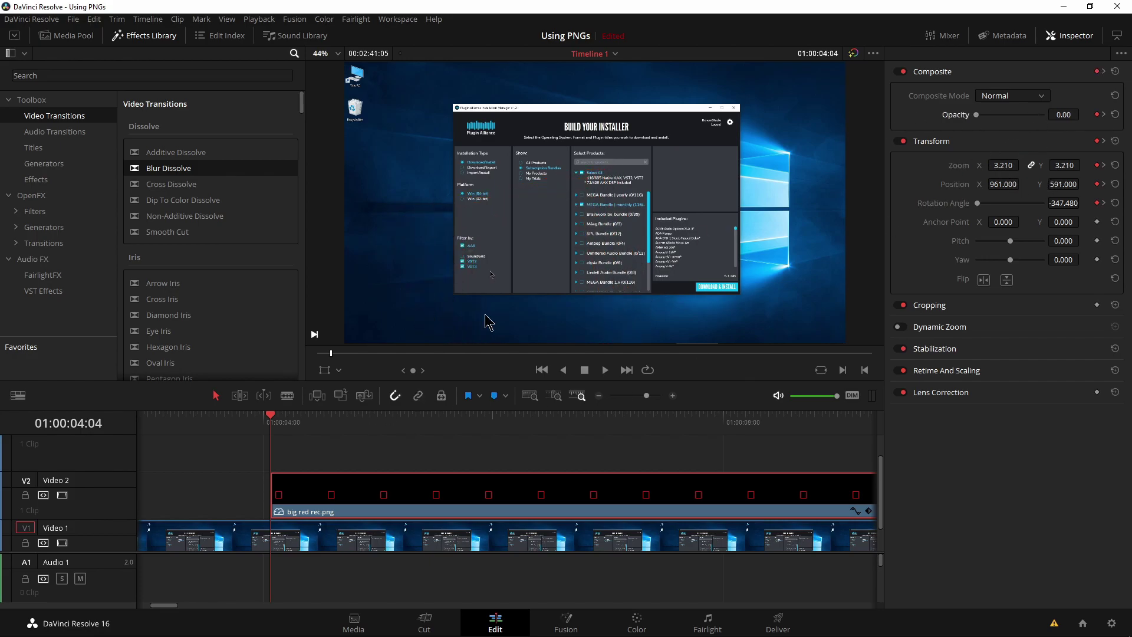
drag(268, 420, 184, 417)
key(space)
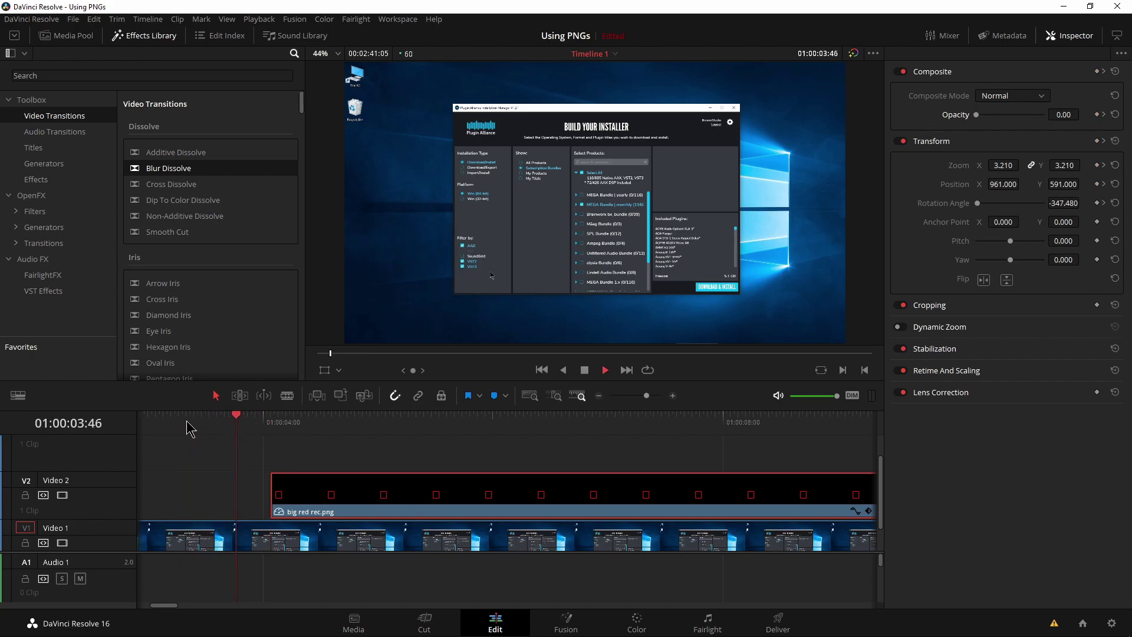
key(space)
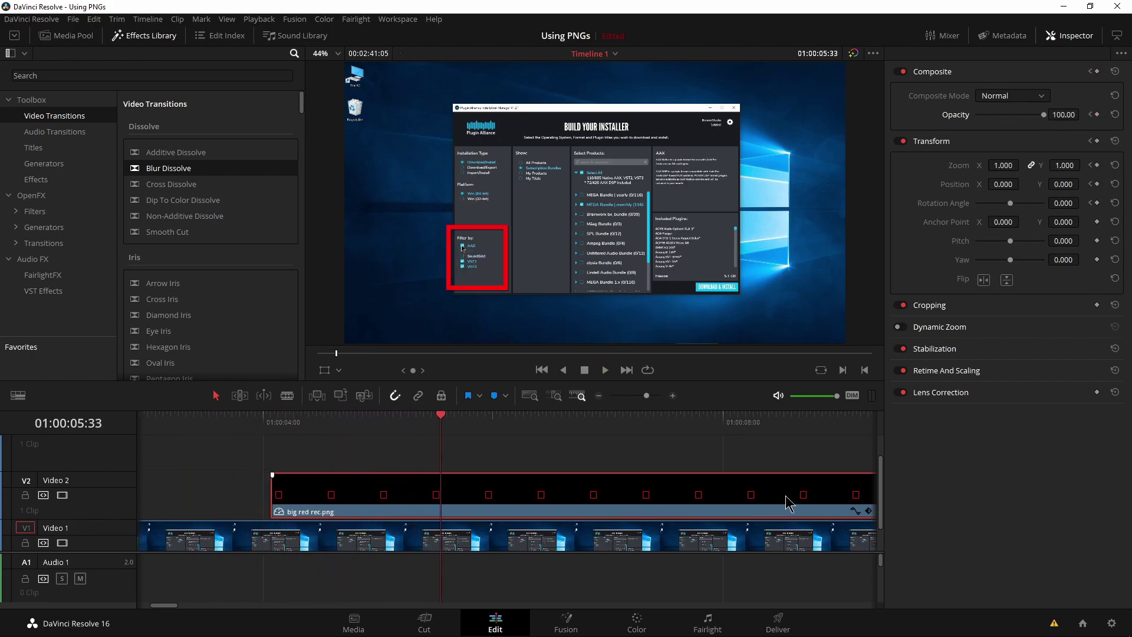
Show the keyframe tracks of the big red rec.png clip, shift the ending Composite and Transform keyframes to a later time, and replay the entrance
click(867, 511)
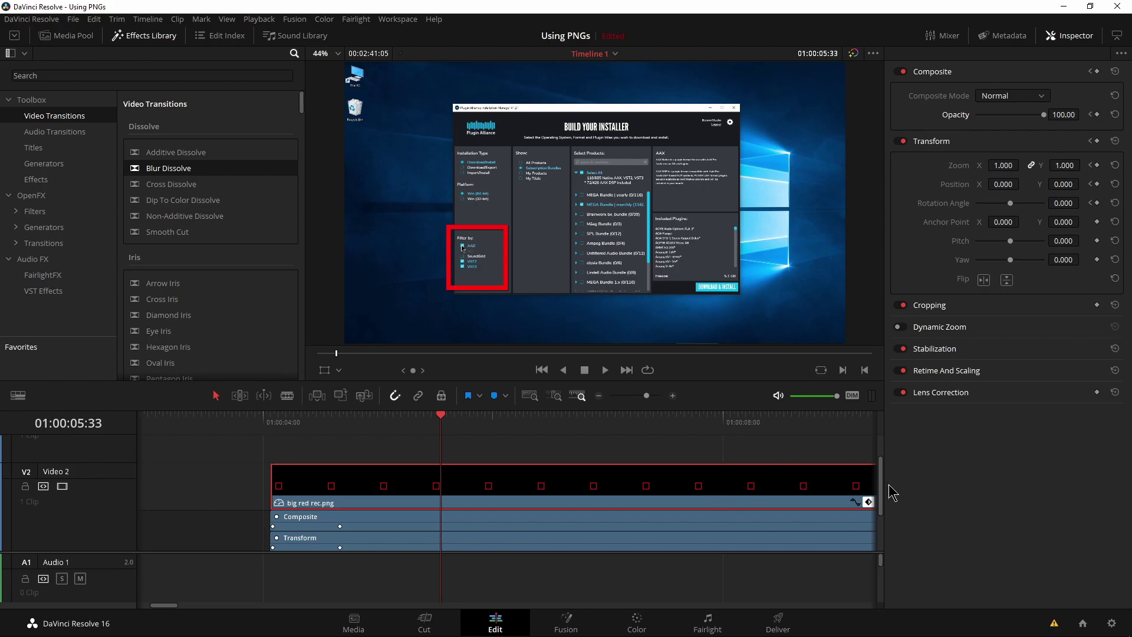
scroll(386, 535, down, 2)
drag(340, 512, 364, 491)
drag(203, 417, 176, 428)
key(space)
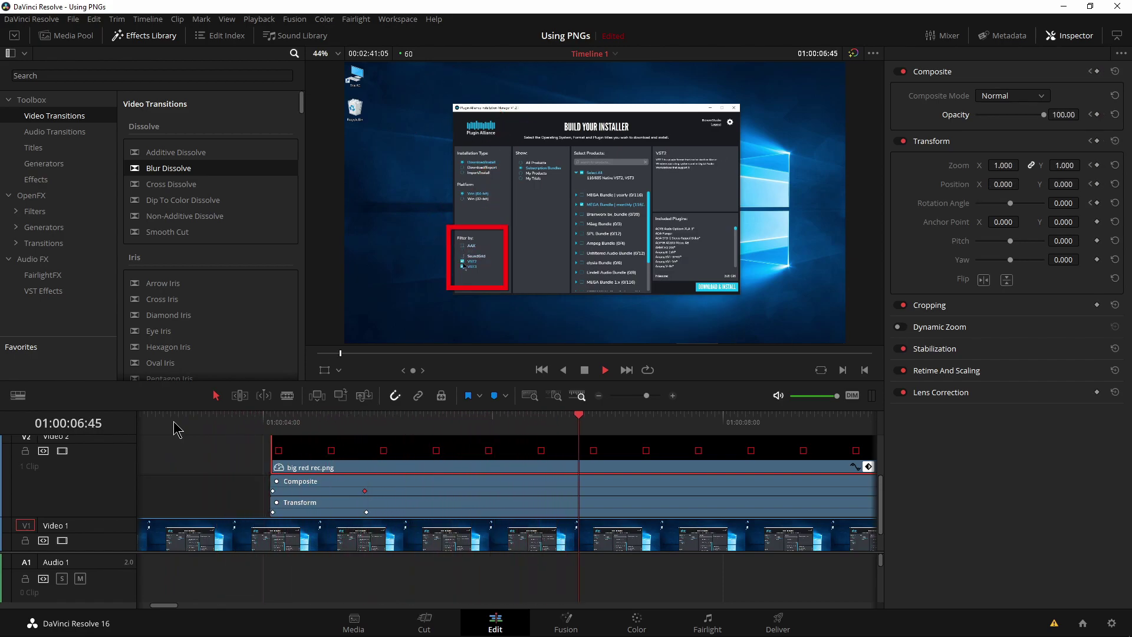
key(space)
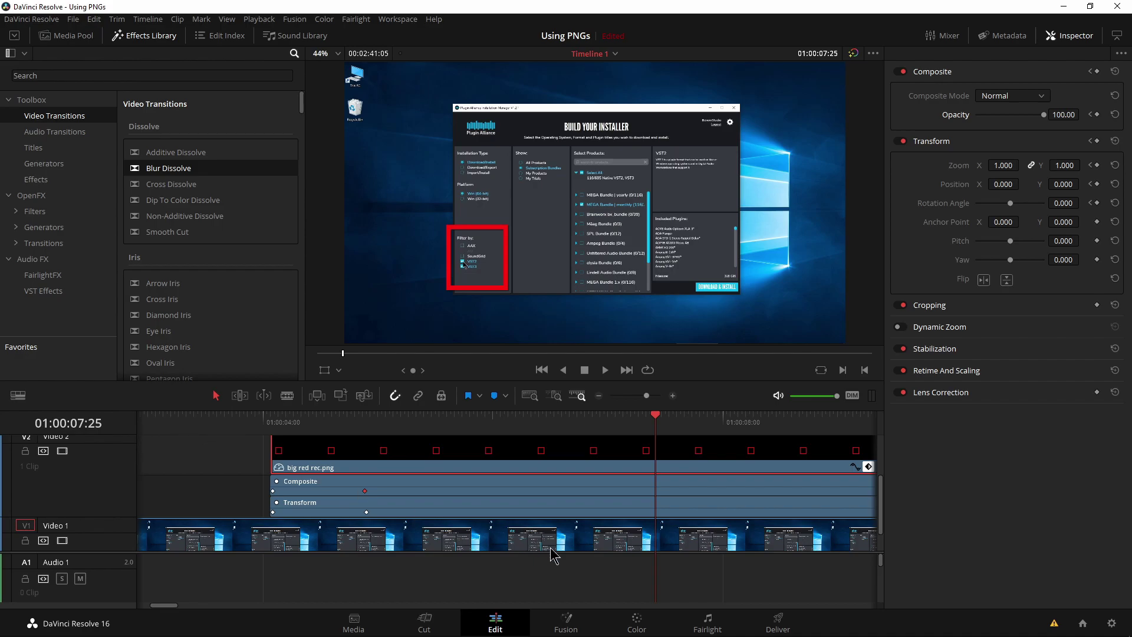
click(557, 626)
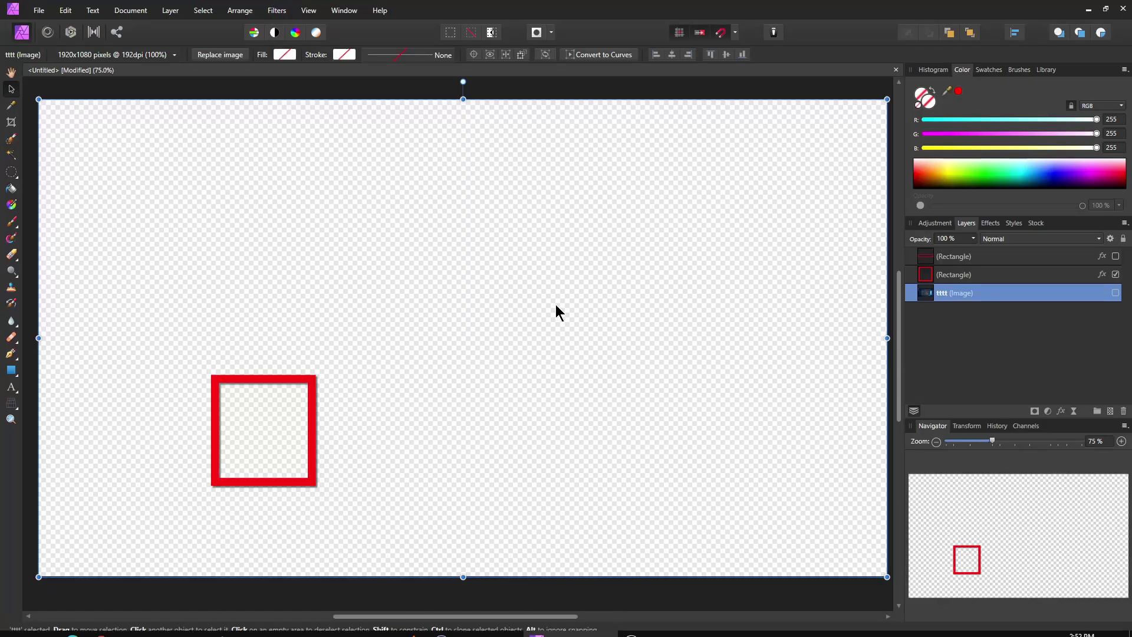
click(455, 626)
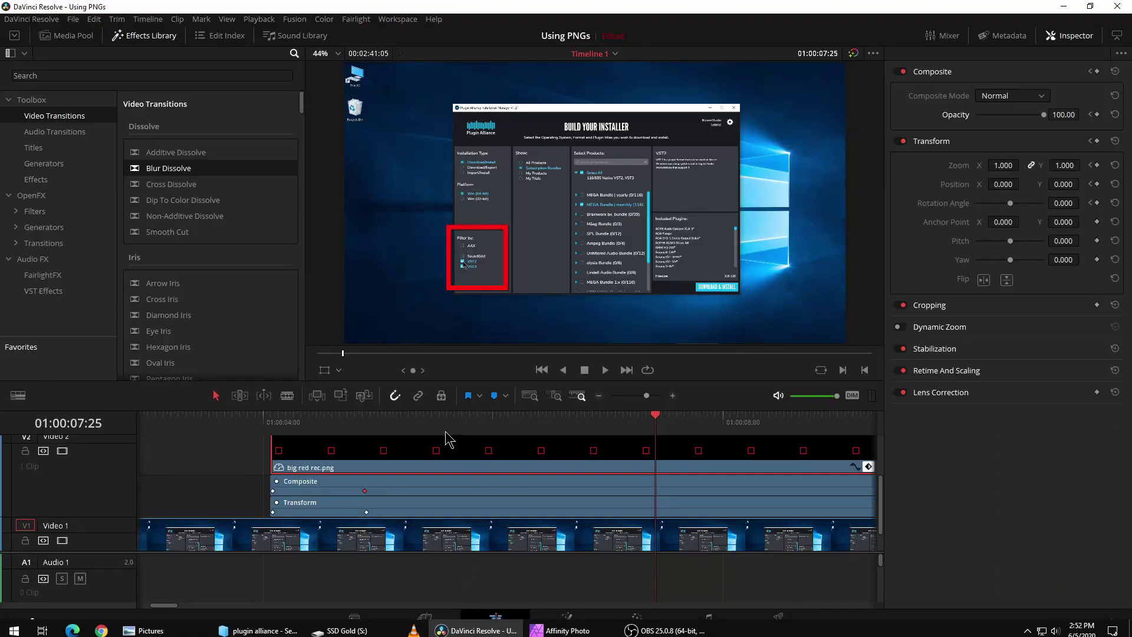
Hide the big red rec.png keyframe tracks and add a fade-in to the start of the red small rec.png clip on Video 3
click(869, 467)
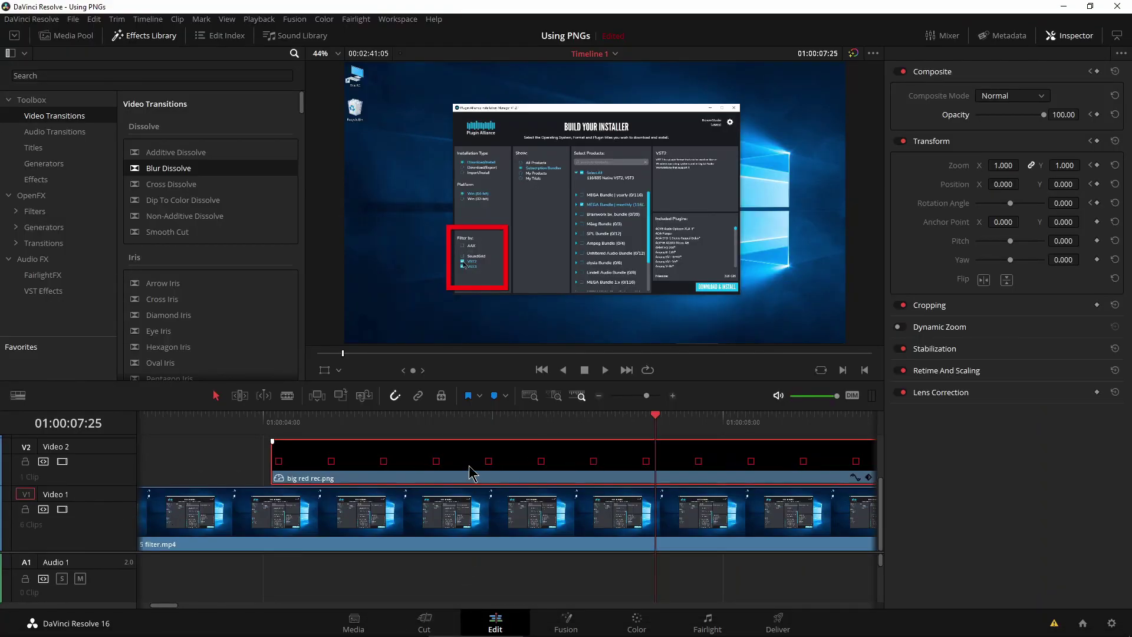
drag(646, 395, 636, 402)
scroll(562, 464, up, 3)
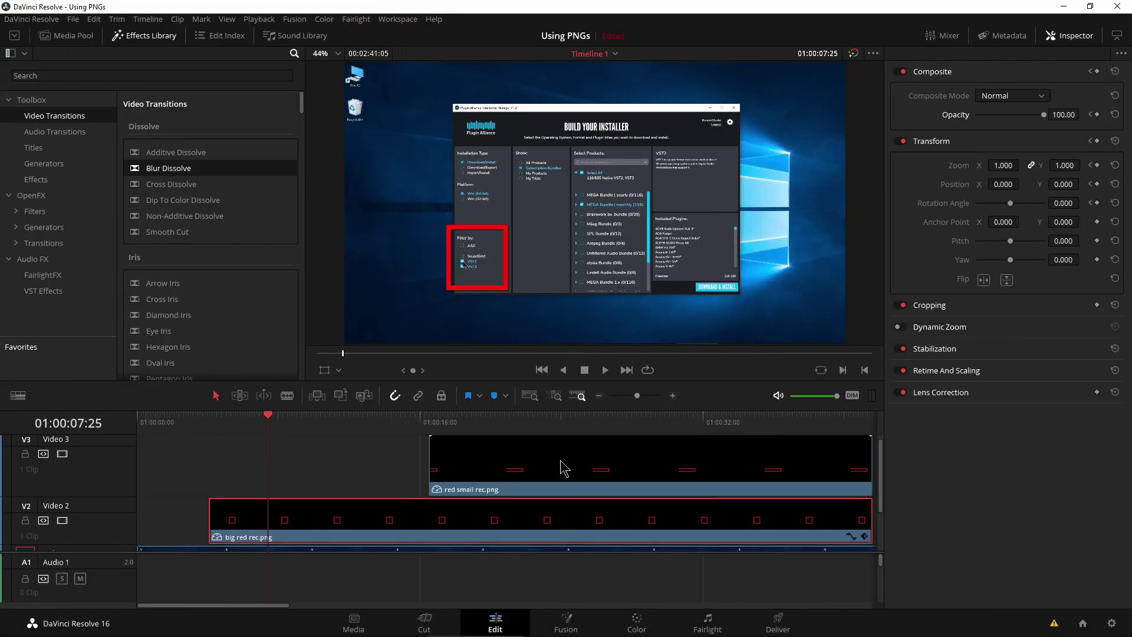
drag(96, 437, 95, 458)
drag(430, 440, 478, 439)
key(space)
Move the playhead past the callout clips to the beginning of the SPL Pass EQ.mp4 clip on Video 1
click(411, 419)
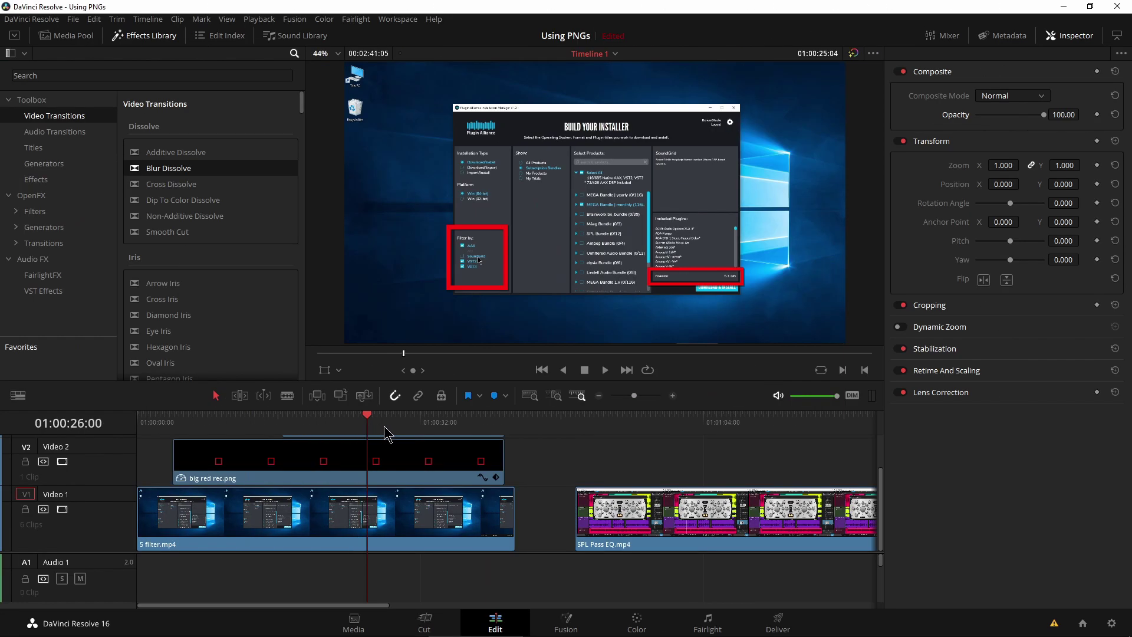
click(392, 425)
drag(394, 424, 590, 445)
scroll(537, 440, right, 4)
mouse_move(354, 422)
mouse_down()
mouse_move(399, 420)
mouse_move(344, 425)
mouse_up()
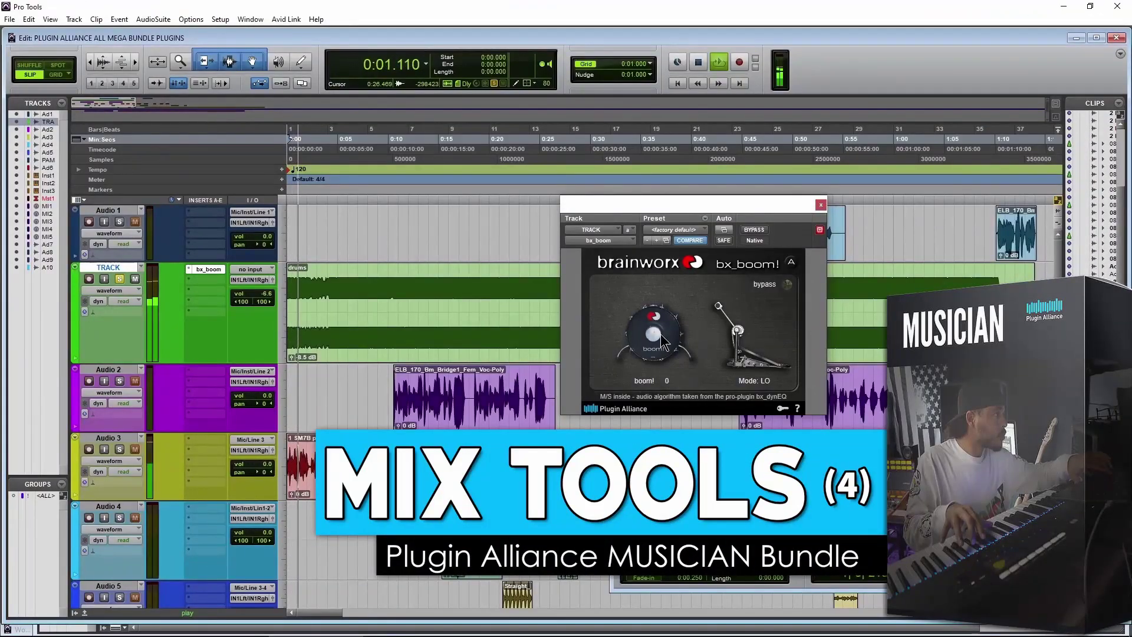
drag(663, 341, 662, 312)
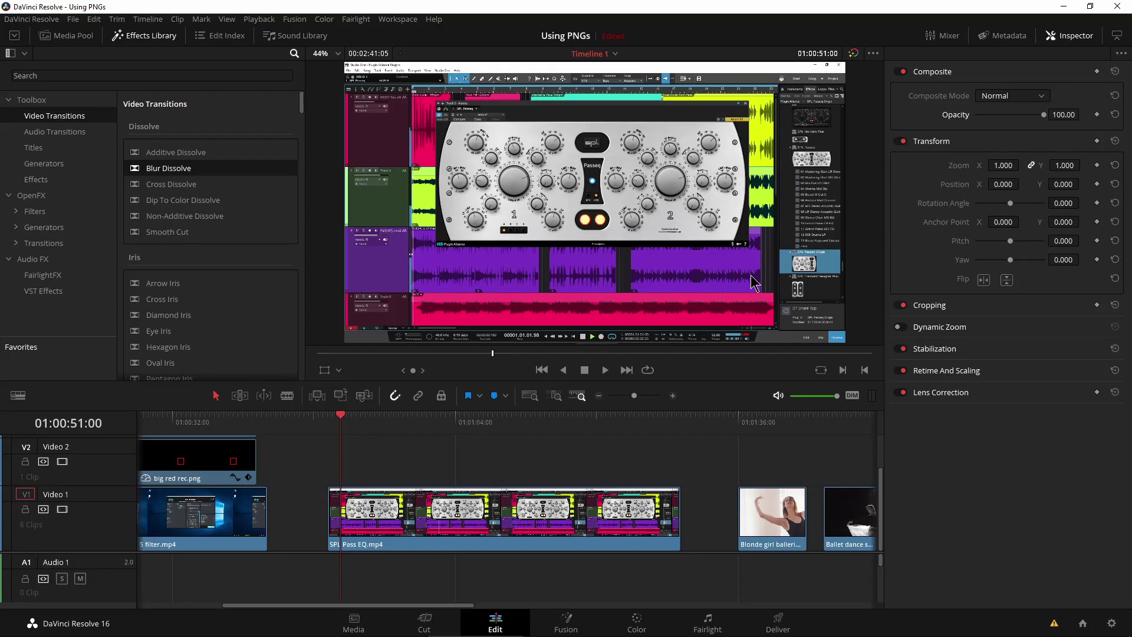
Show the media pool, hide the Inspector and place the playhead at the first frame of SPL Pass EQ.mp4
click(82, 36)
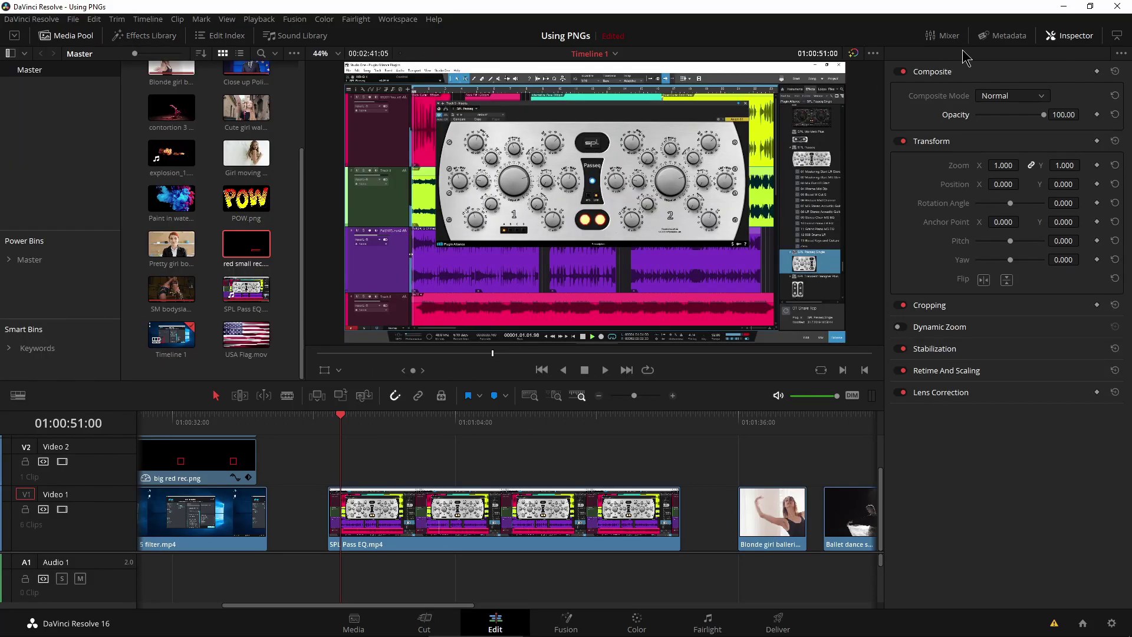
click(1061, 36)
click(328, 422)
Switch to Affinity Photo and create a new transparent document from the FHD 1080p web preset at 192 DPI
click(654, 626)
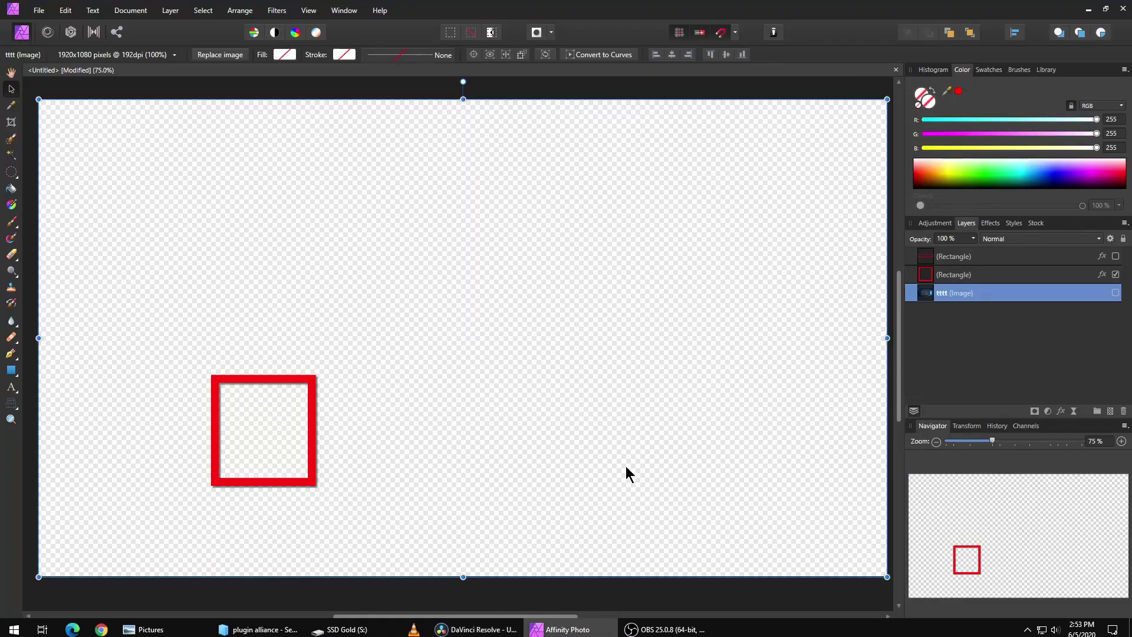
click(39, 10)
click(53, 26)
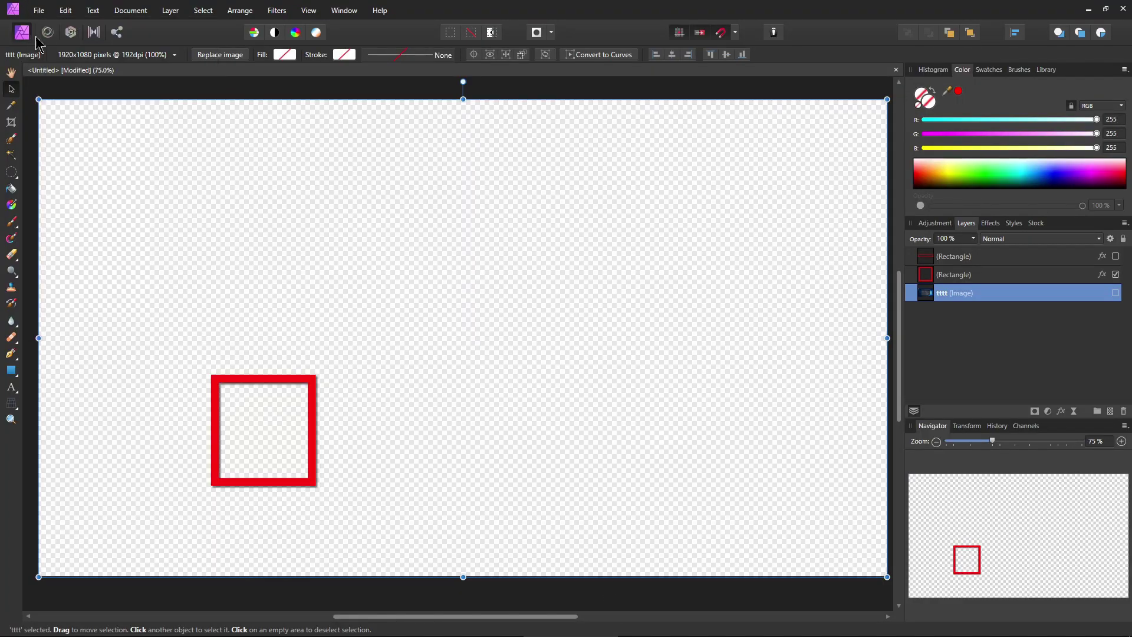
scroll(444, 342, down, 3)
scroll(425, 346, down, 1)
click(377, 358)
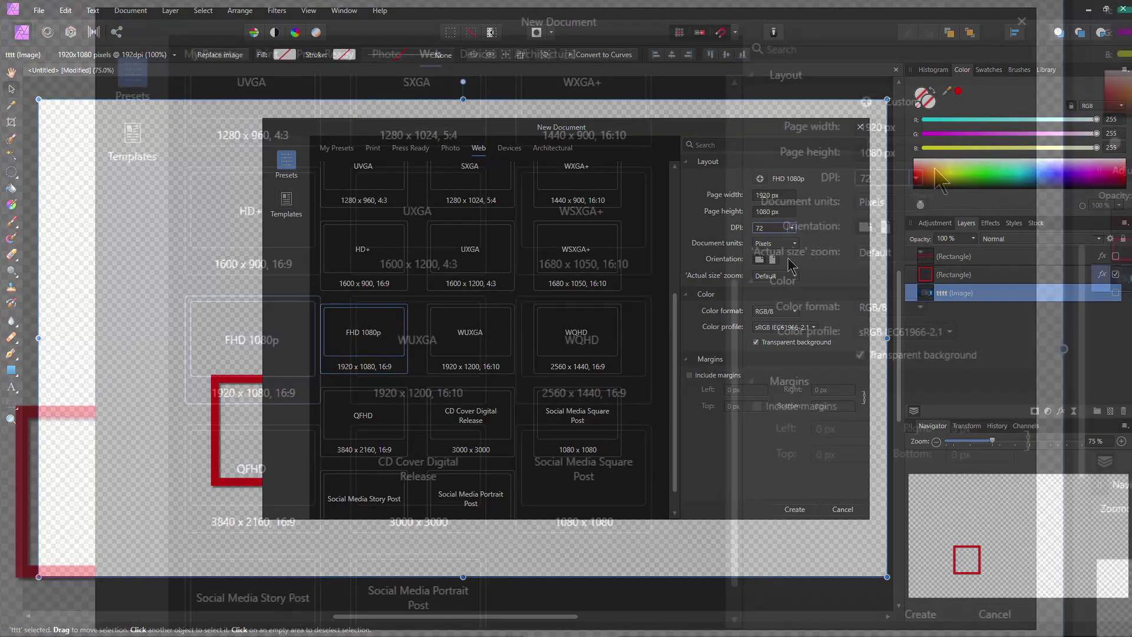
click(790, 229)
click(890, 261)
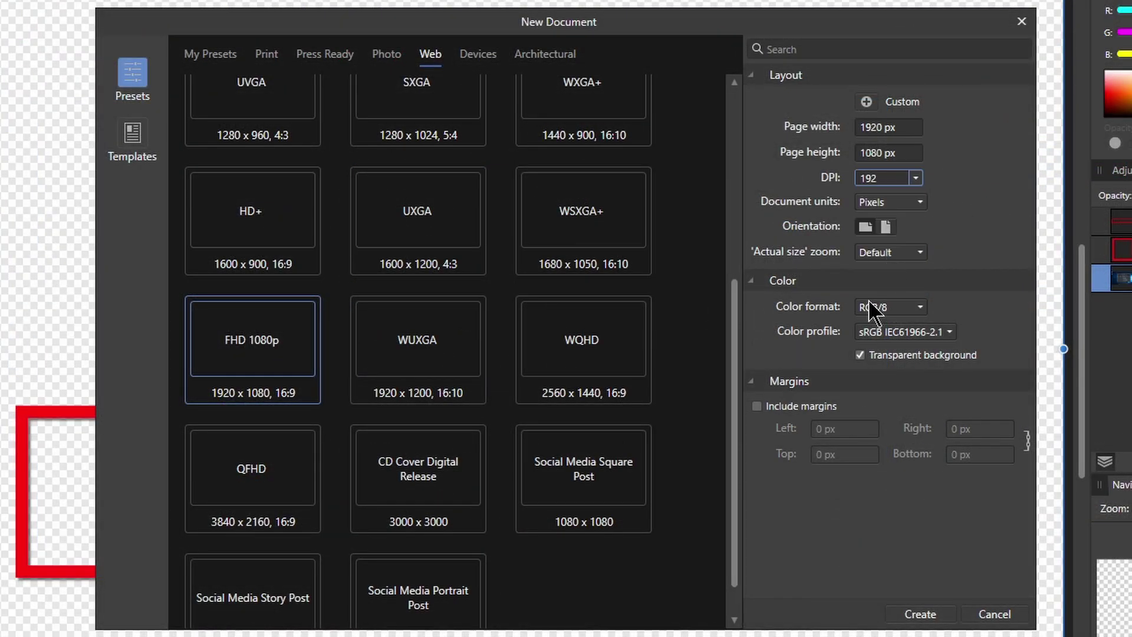
click(927, 620)
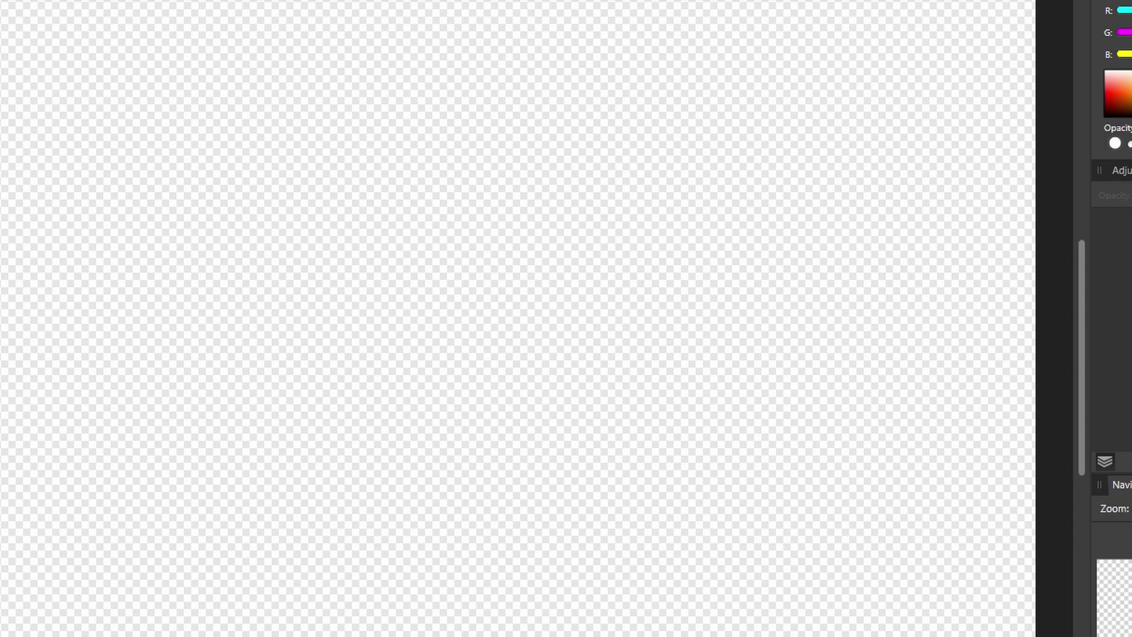
Place the Plugin Alliance MUSICIAN Bundle Box PNG from the File Explorer search results into the new document
key(alt+Tab)
drag(386, 0, 671, 54)
scroll(607, 377, down, 2)
scroll(566, 384, up, 2)
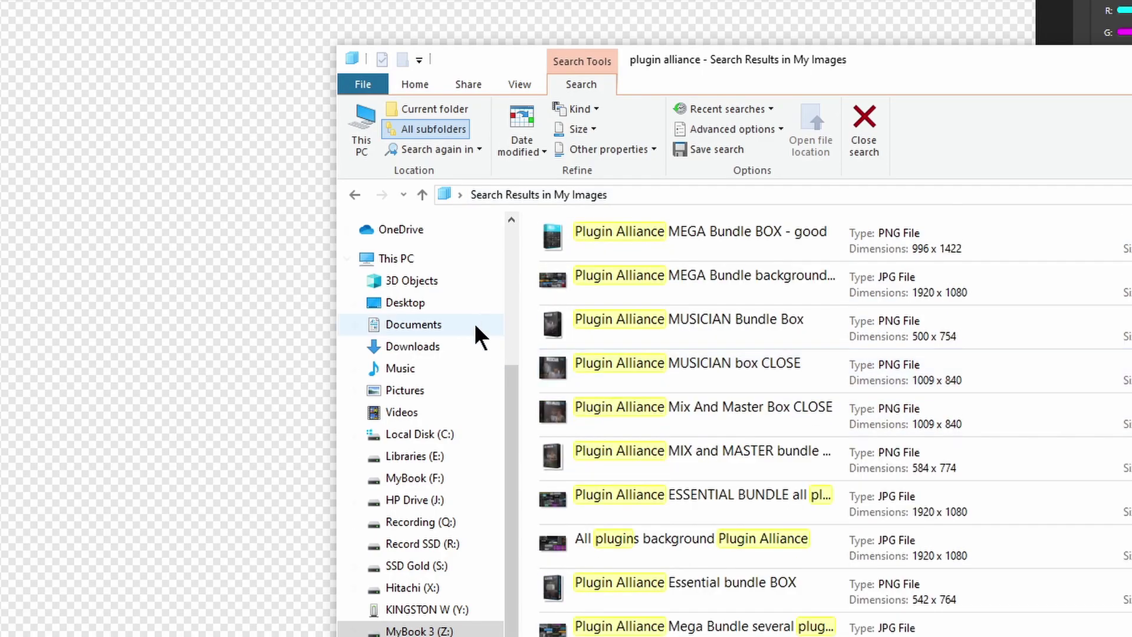
click(563, 329)
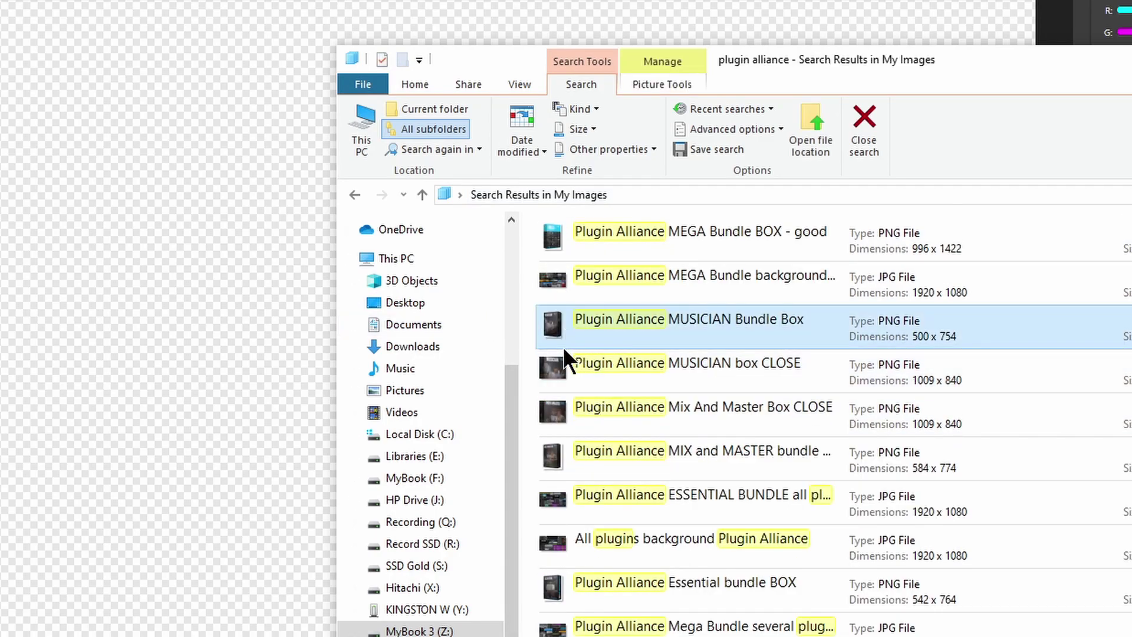
drag(560, 331, 120, 298)
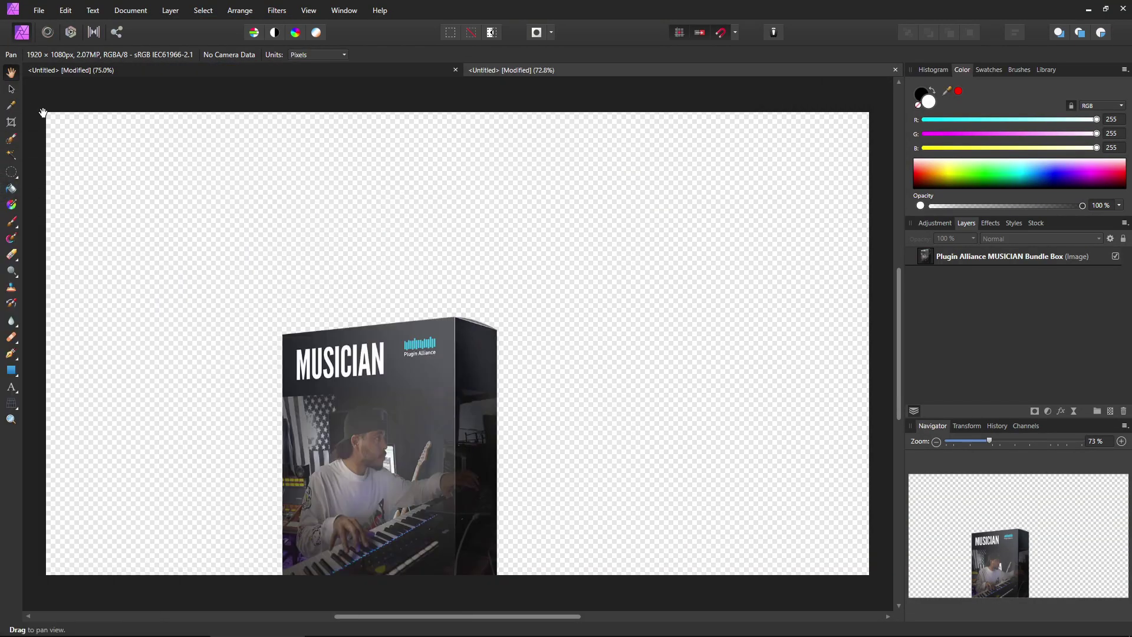
Scale down the MUSICIAN box image and position it in the lower-right corner of the canvas
click(11, 88)
drag(448, 426, 769, 349)
drag(603, 241, 685, 309)
click(685, 311)
drag(741, 439, 766, 450)
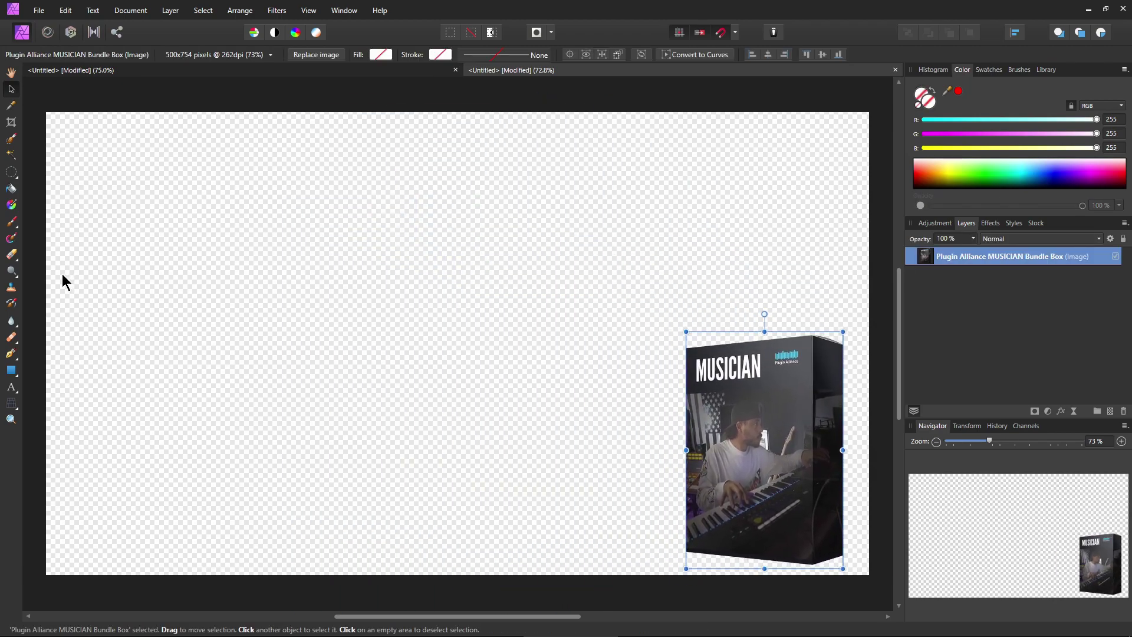
Draw a wide white rectangle without a stroke beside the MUSICIAN box, just below the canvas's mid-height
click(11, 372)
click(54, 58)
mouse_move(126, 344)
mouse_down()
mouse_move(189, 331)
mouse_move(346, 530)
mouse_move(660, 449)
mouse_up()
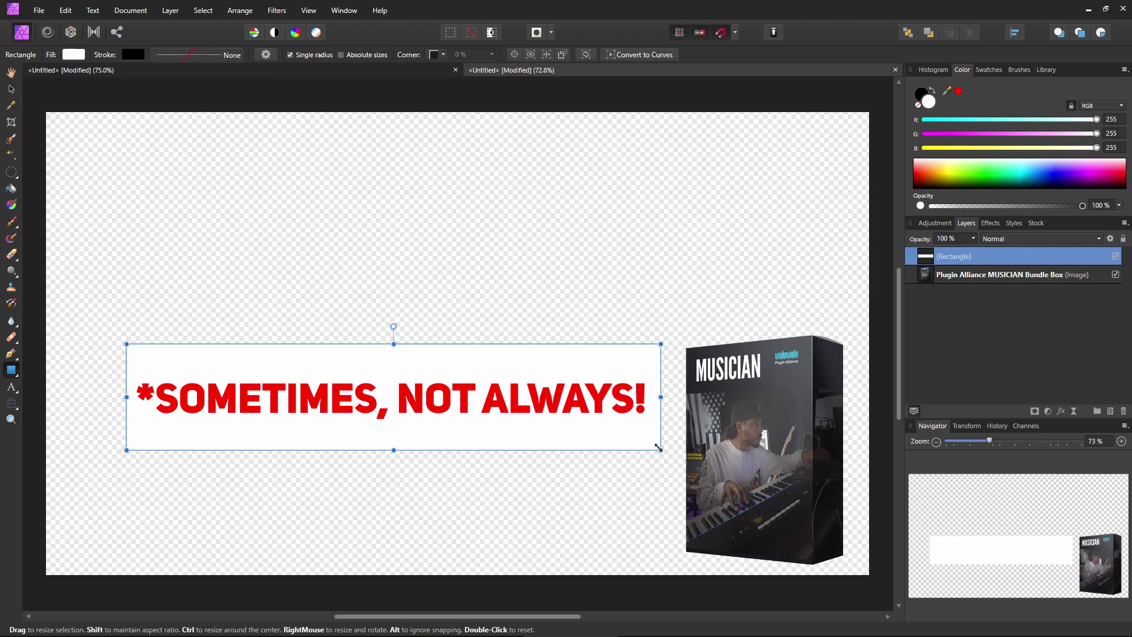
Move the white rectangle down and right so it overlaps the MUSICIAN box, and reduce its height slightly
click(11, 89)
drag(373, 408, 482, 449)
drag(506, 503, 505, 493)
drag(522, 442, 534, 452)
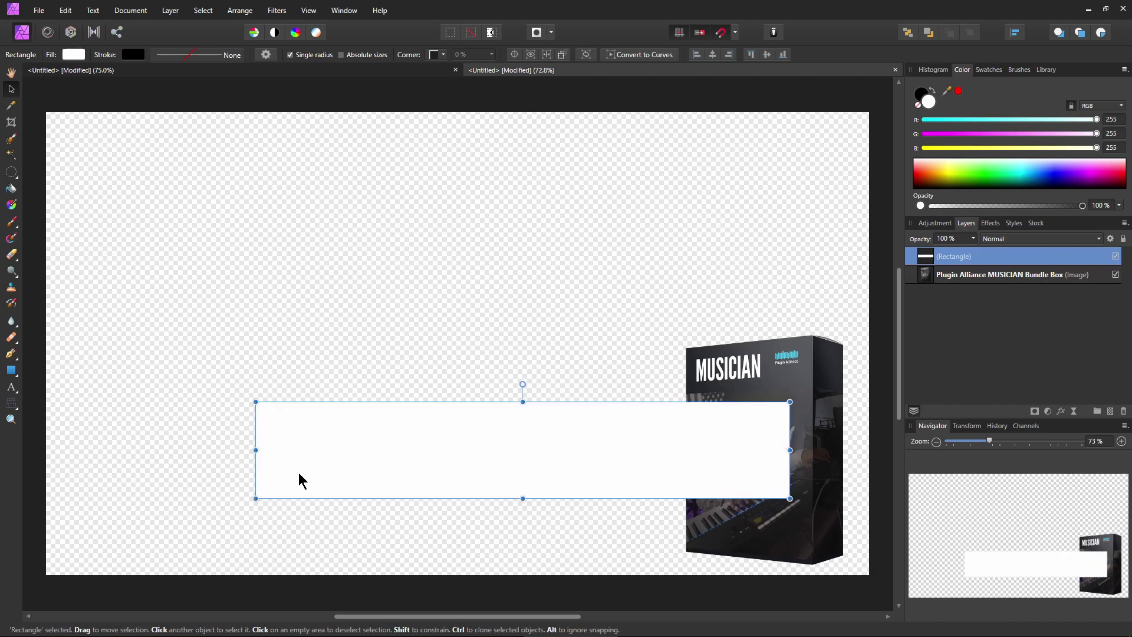
Duplicate the white rectangle and align the copy directly beneath the original
drag(363, 477, 373, 290)
mouse_move(535, 235)
mouse_down()
mouse_move(492, 528)
mouse_move(534, 531)
mouse_up()
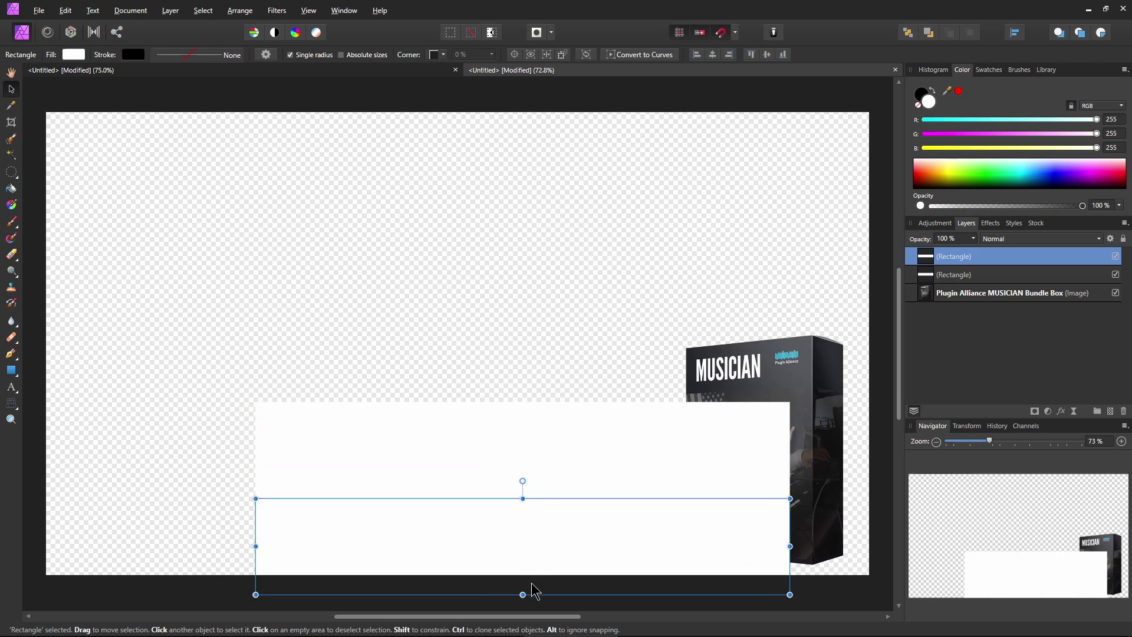
Reduce the lower white rectangle to a thin strip and shorten it from its left end, keeping the right edges aligned
drag(523, 594, 521, 520)
drag(255, 510, 323, 508)
drag(556, 521, 556, 528)
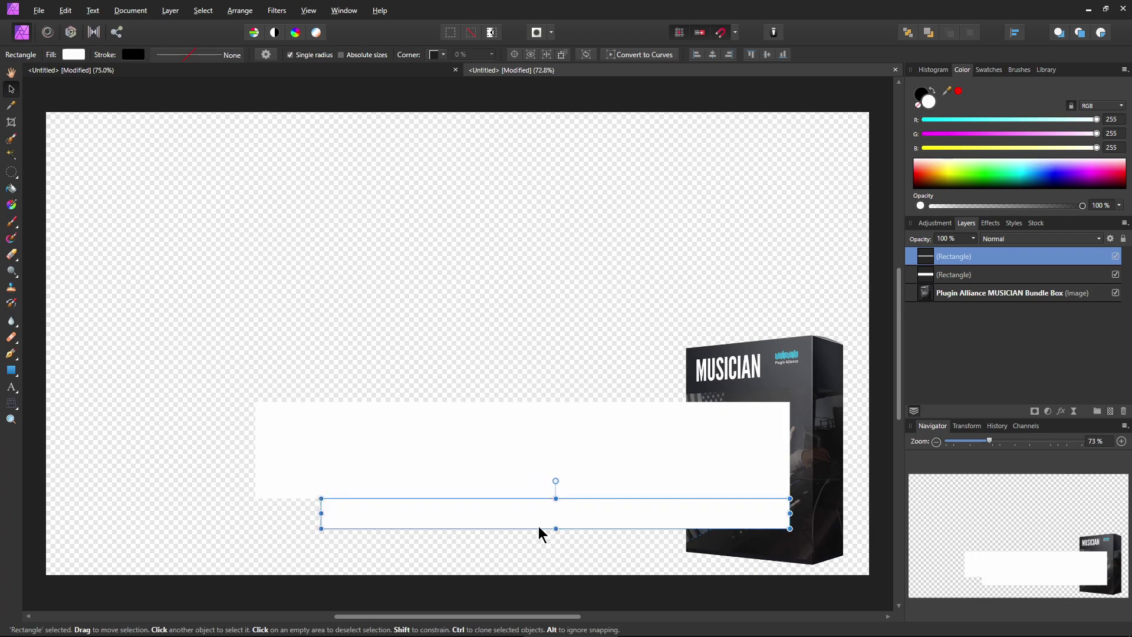
Fill the lower strip with black and the upper rectangle with light blue (RGB 44, 169, 255), trimming the upper rectangle's height slightly
click(78, 57)
drag(128, 174, 13, 216)
click(337, 457)
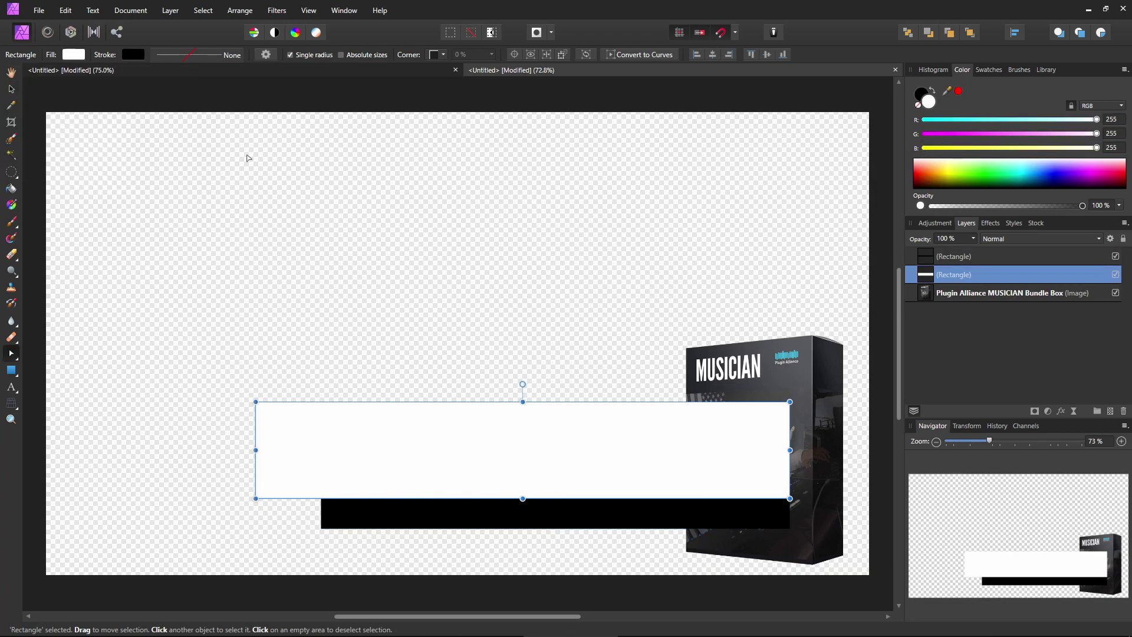
click(75, 55)
drag(107, 176, 118, 177)
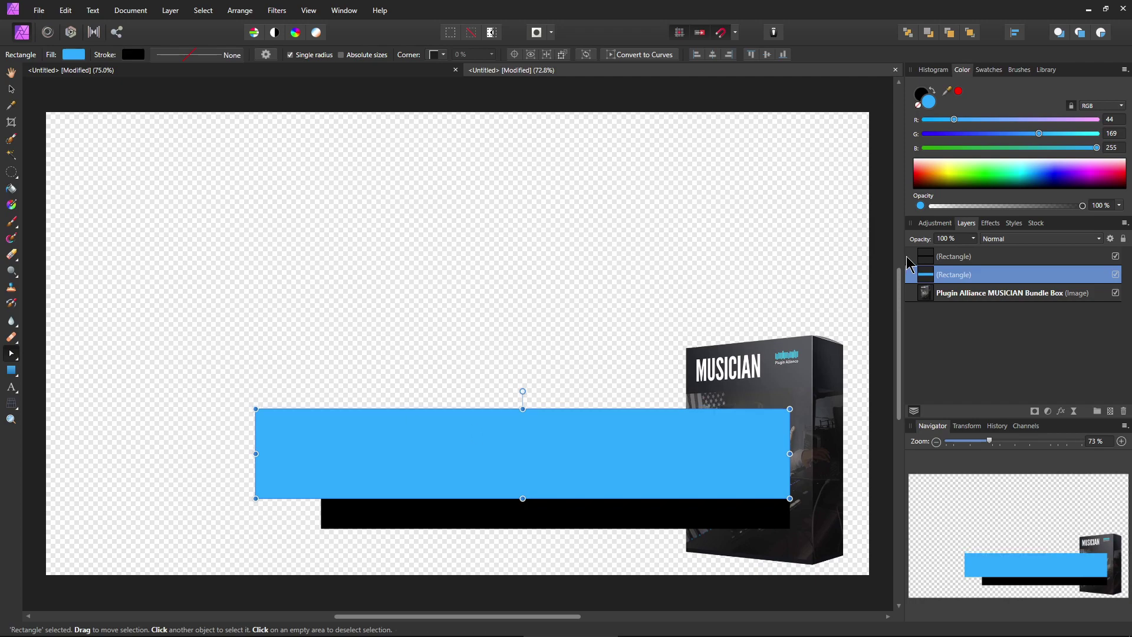
Group the blue and black rectangles and move the group left so it sits beside the MUSICIAN box
shift+click(911, 257)
right_click(908, 265)
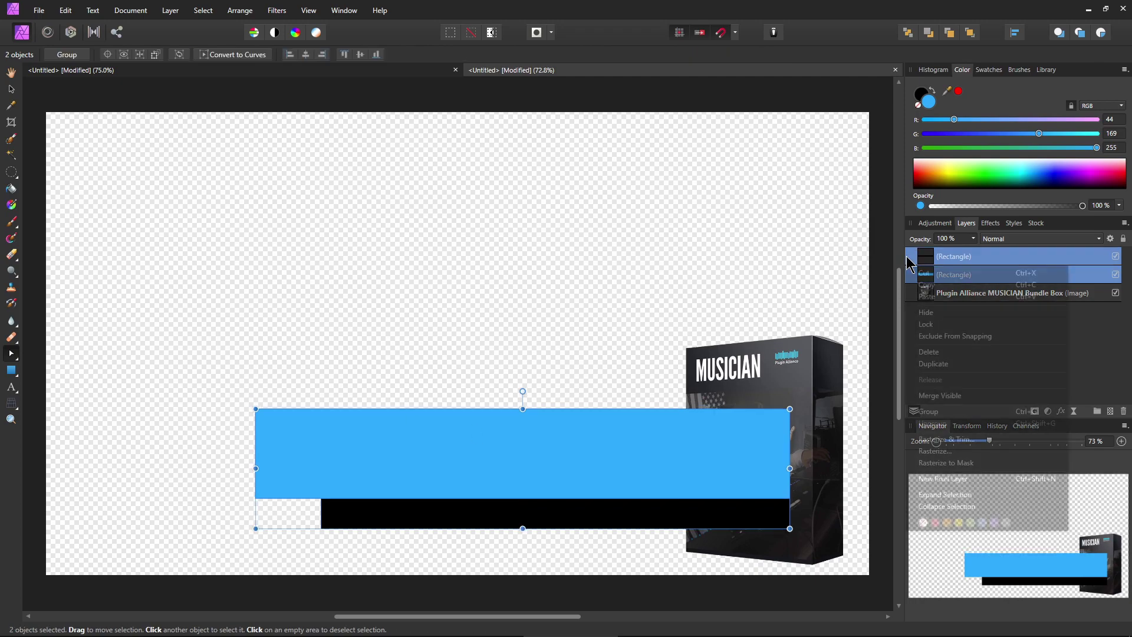
click(951, 413)
drag(687, 454, 443, 271)
click(10, 90)
drag(619, 513, 544, 468)
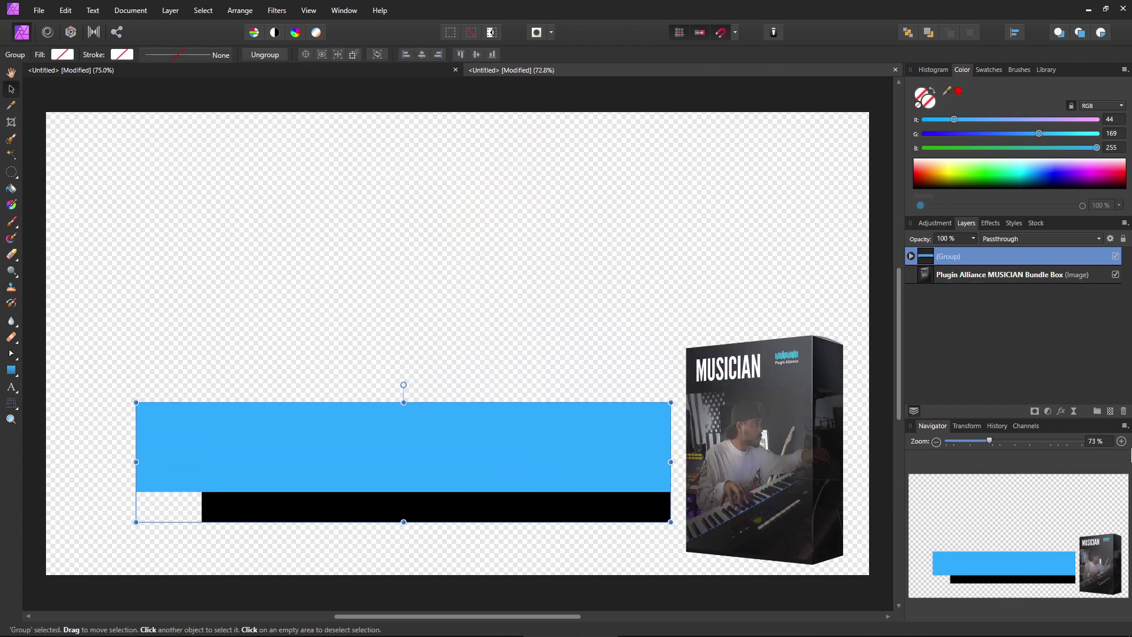
Add an Outer Shadow layer effect to the rectangle group, adjusting its radius and angle
click(1060, 410)
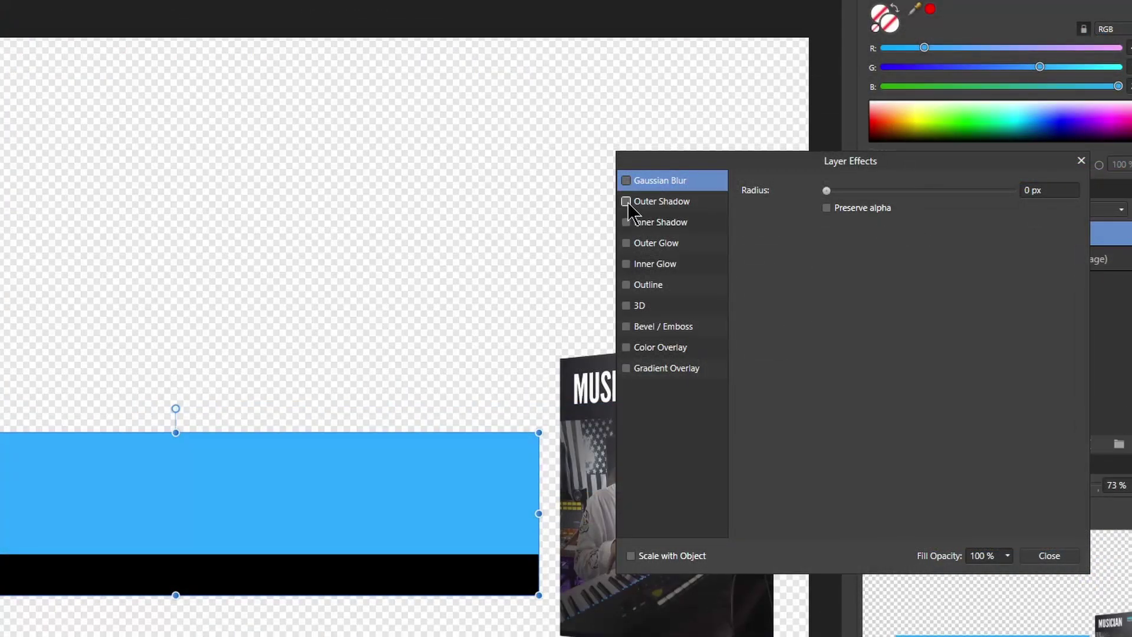
click(626, 202)
drag(827, 248, 892, 252)
mouse_move(837, 336)
mouse_down()
mouse_move(816, 344)
mouse_move(825, 333)
mouse_move(829, 342)
mouse_up()
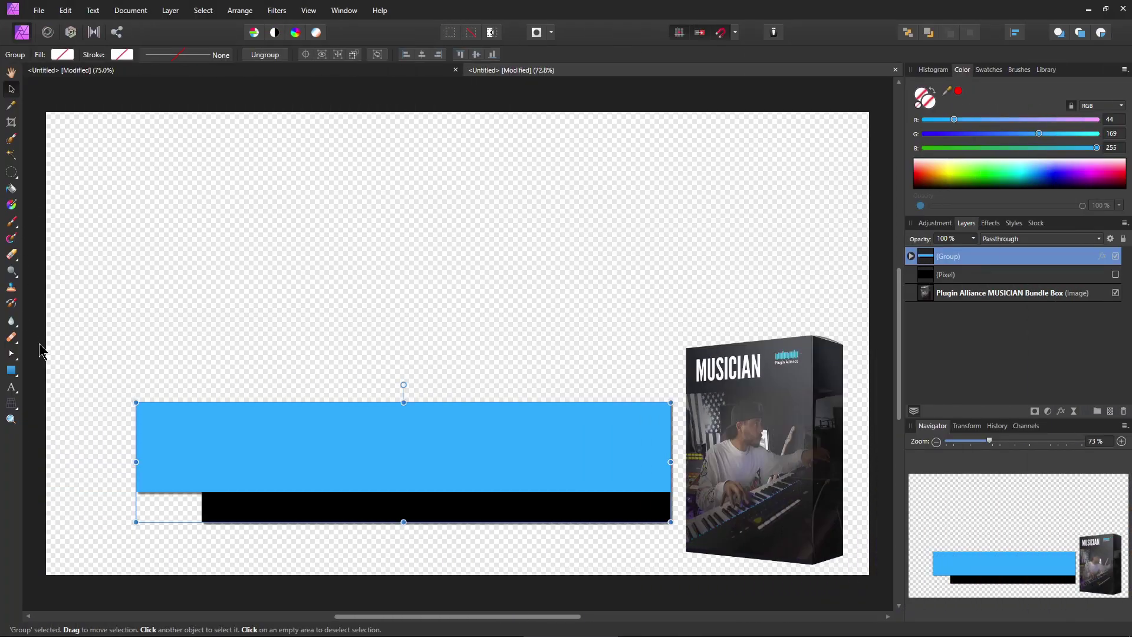
Add the art text EQUALIZER at about 51.3 pt on the blue rectangle
click(13, 388)
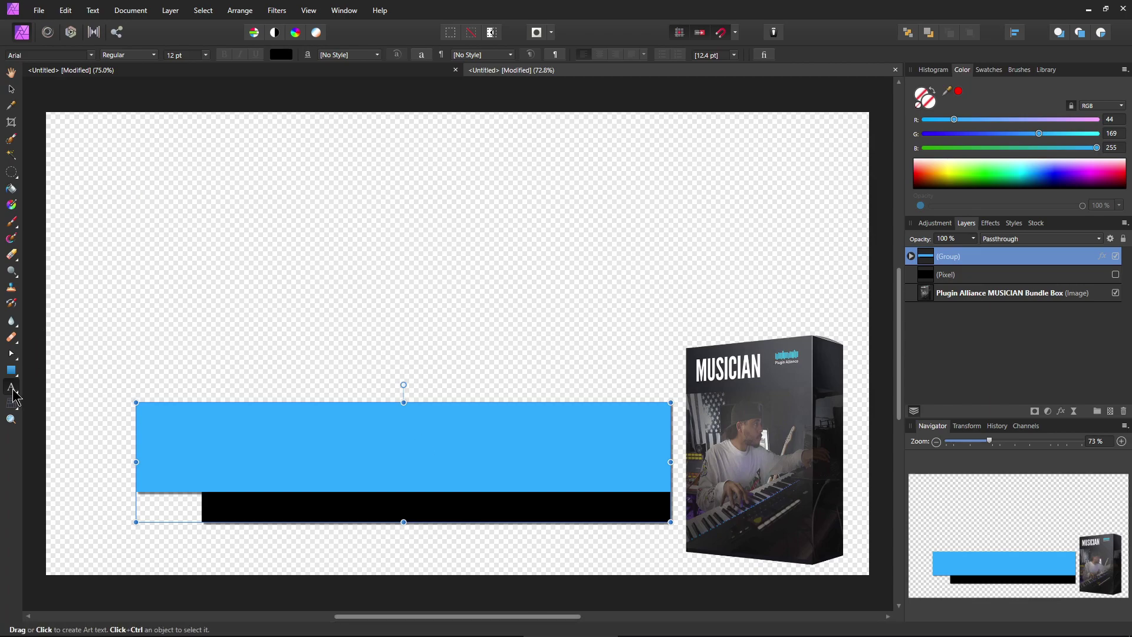
drag(170, 415, 170, 479)
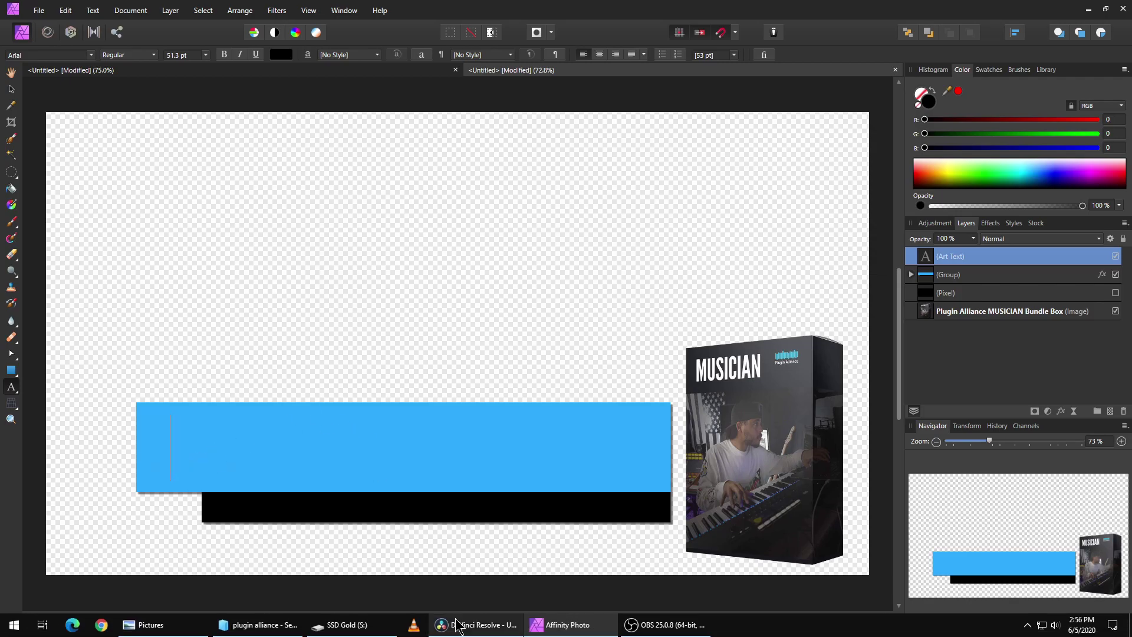
click(477, 630)
click(563, 630)
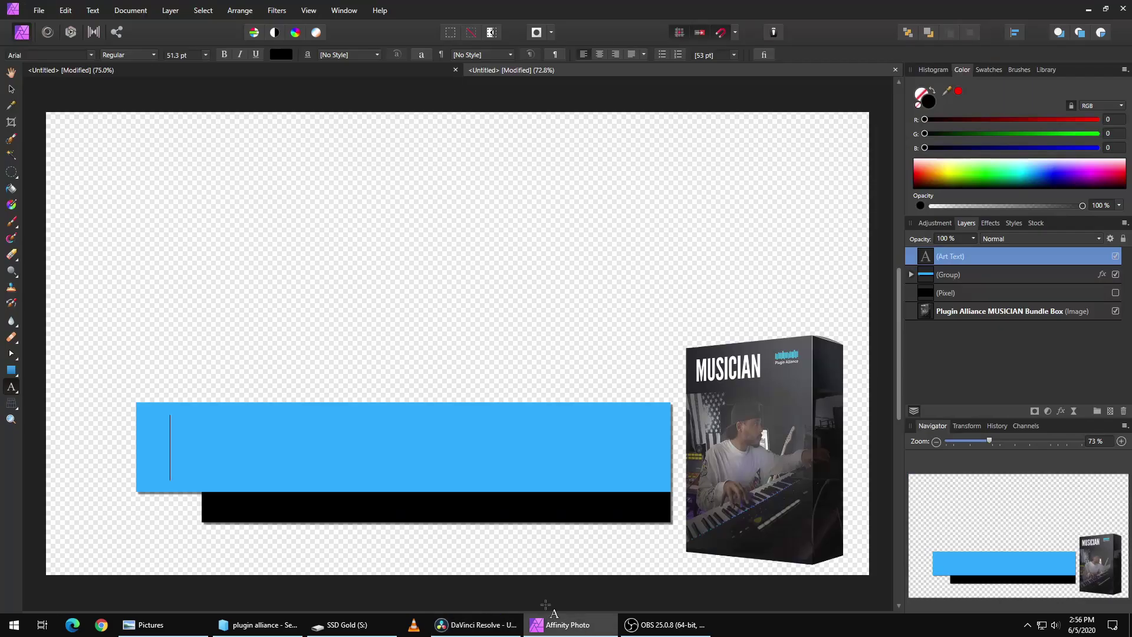
text(EQUALIZER)
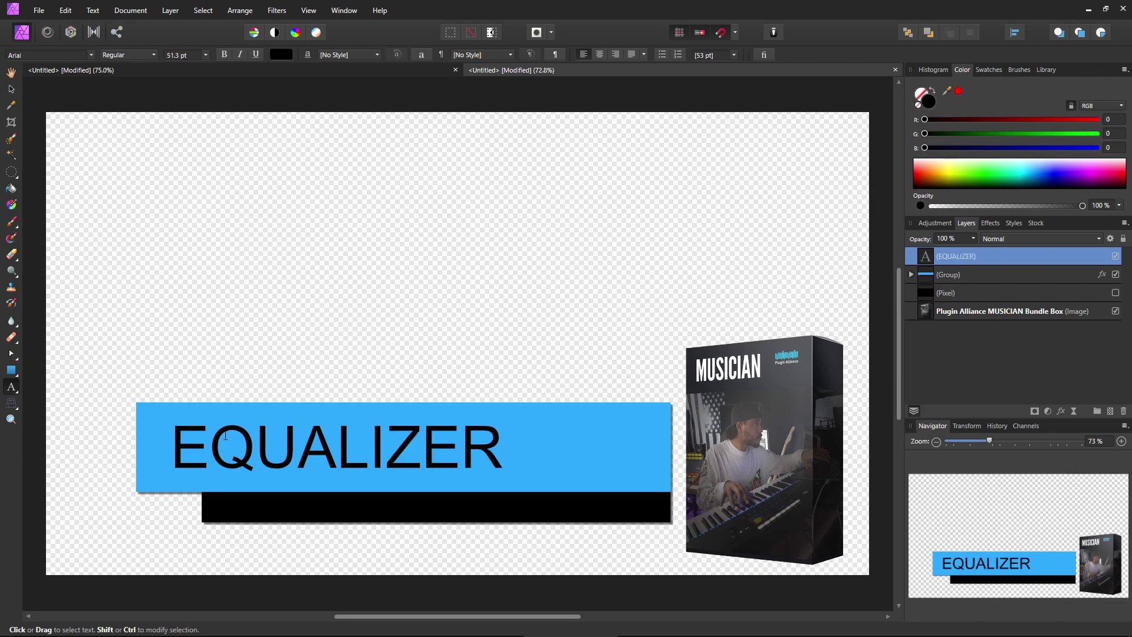
key(Escape)
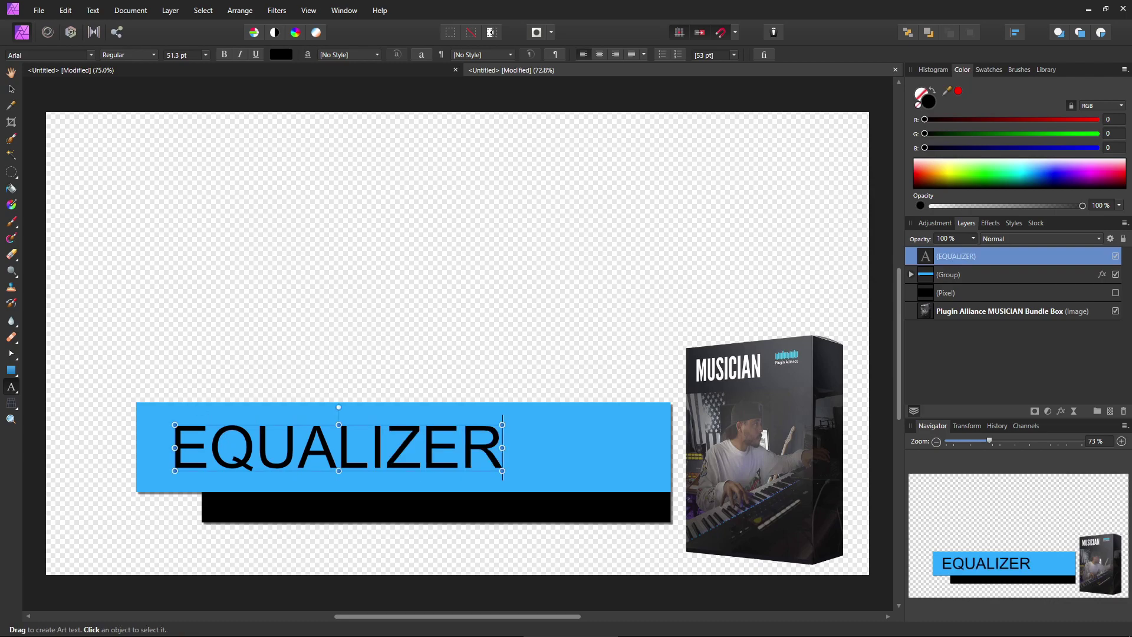
Enlarge the EQUALIZER text to about 69.5 pt, position it within the blue rectangle and colour it white
click(11, 88)
drag(502, 425, 620, 416)
drag(449, 445, 430, 455)
click(281, 54)
drag(220, 174, 237, 79)
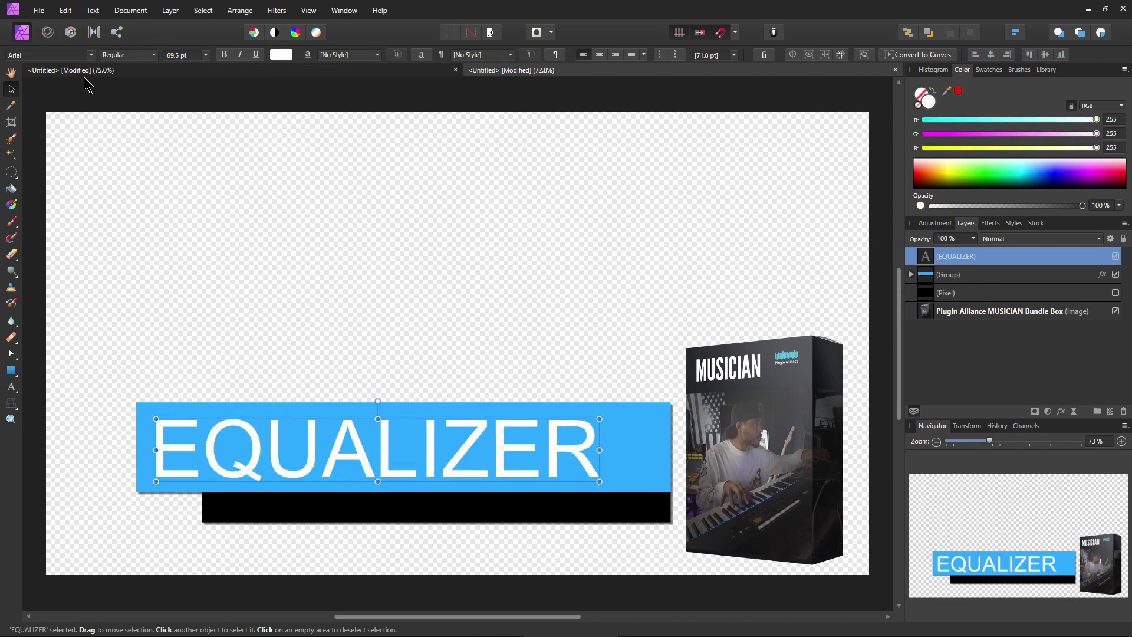
Set the EQUALIZER text's font to PRIMETIME and scale it down slightly to about 67.5 pt
click(92, 55)
scroll(242, 159, down, 15)
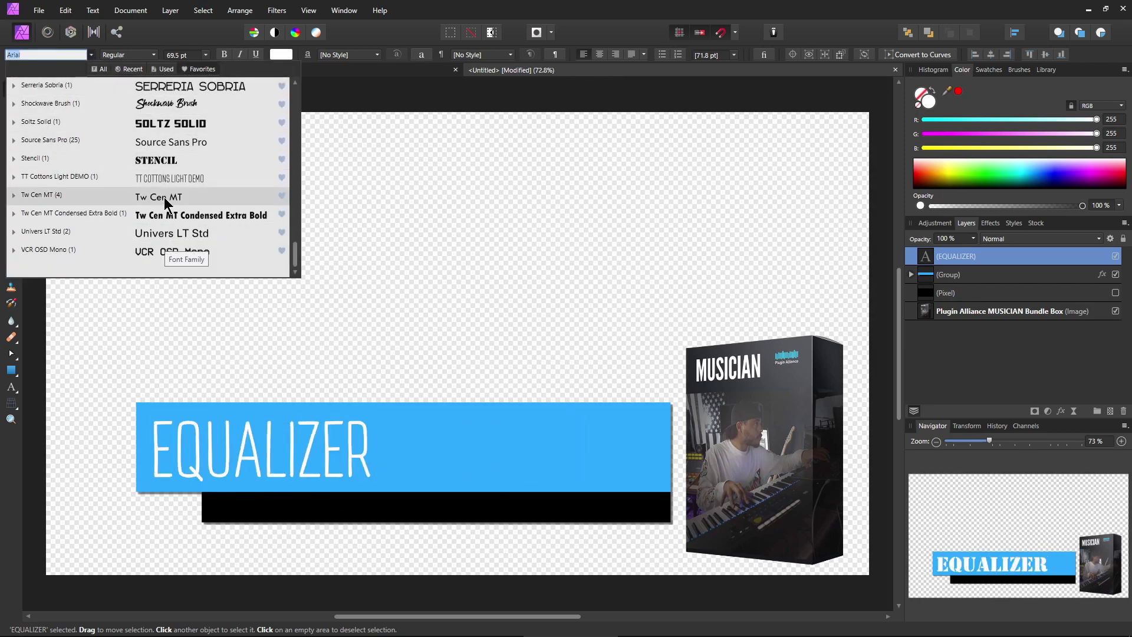
scroll(163, 203, up, 3)
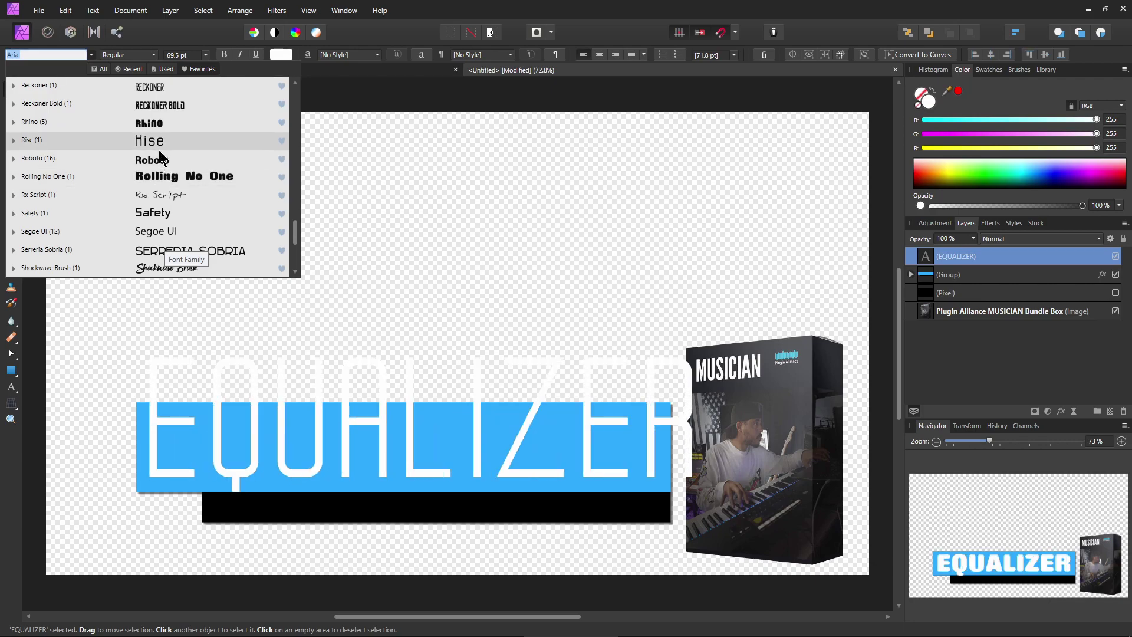
scroll(156, 206, up, 3)
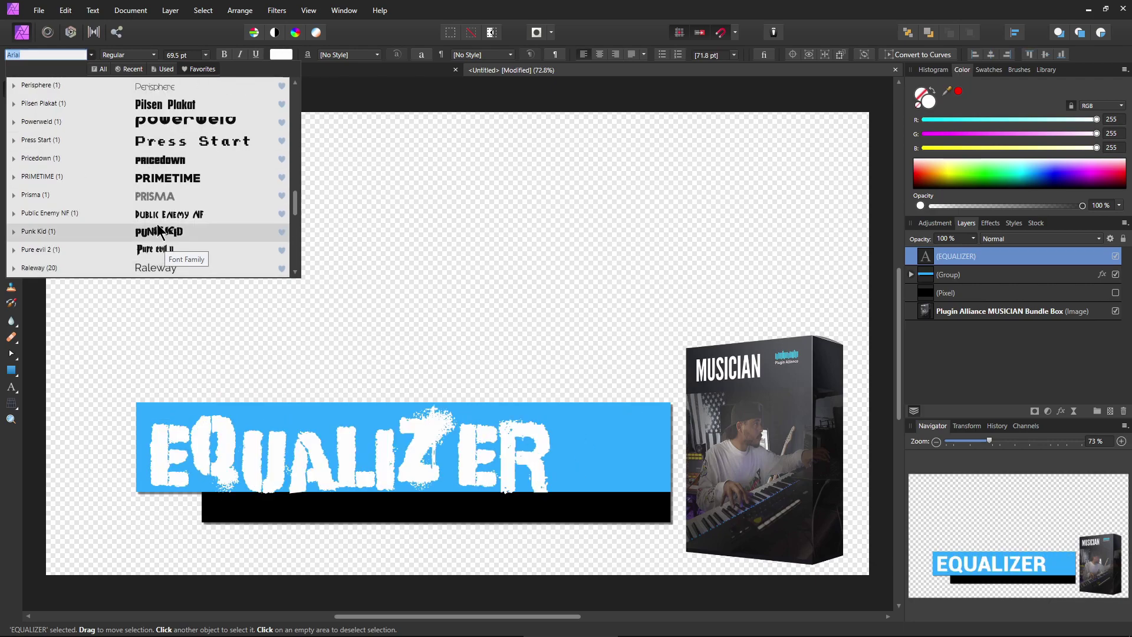
click(160, 167)
click(161, 171)
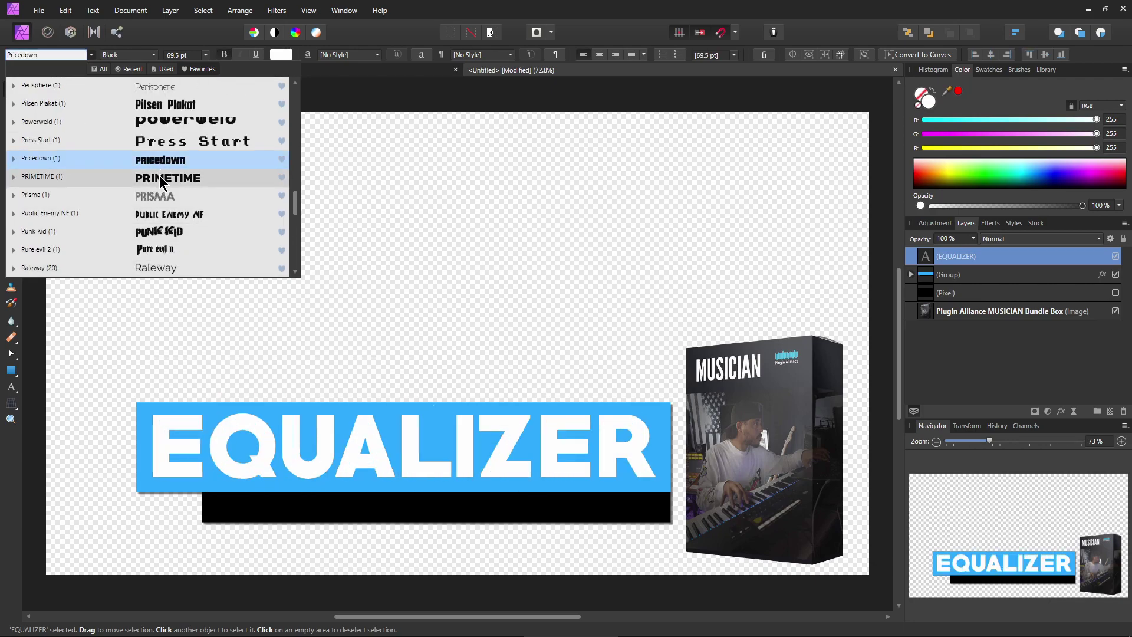
click(213, 209)
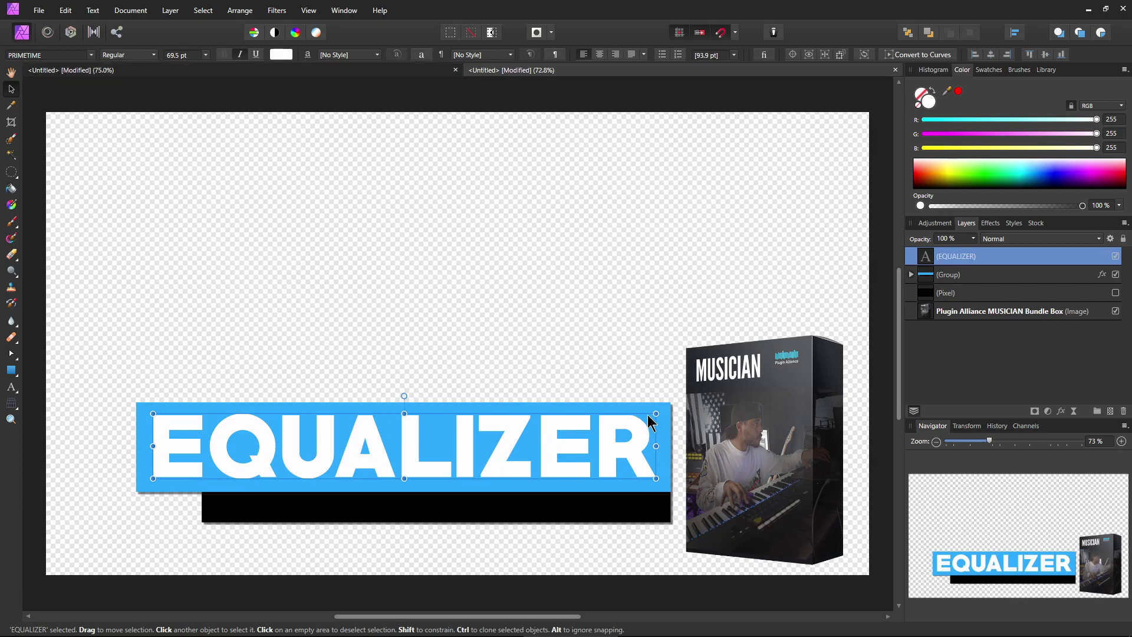
drag(654, 414, 640, 415)
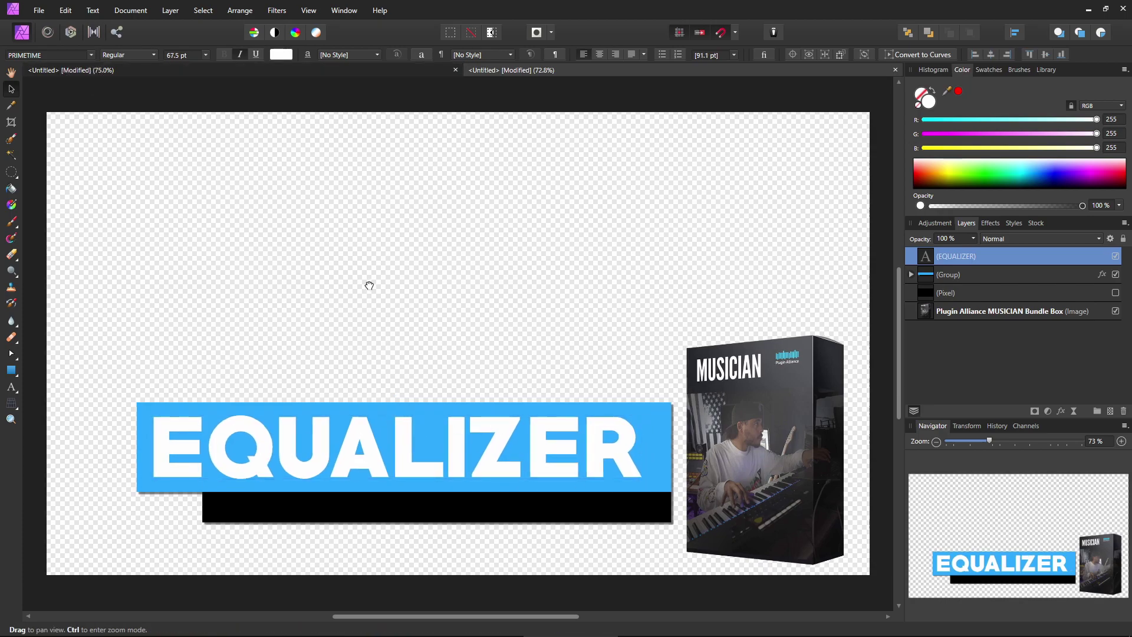
Duplicate the EQUALIZER text onto the black strip and scale the copy down to about 34.4 pt
drag(363, 285, 401, 216)
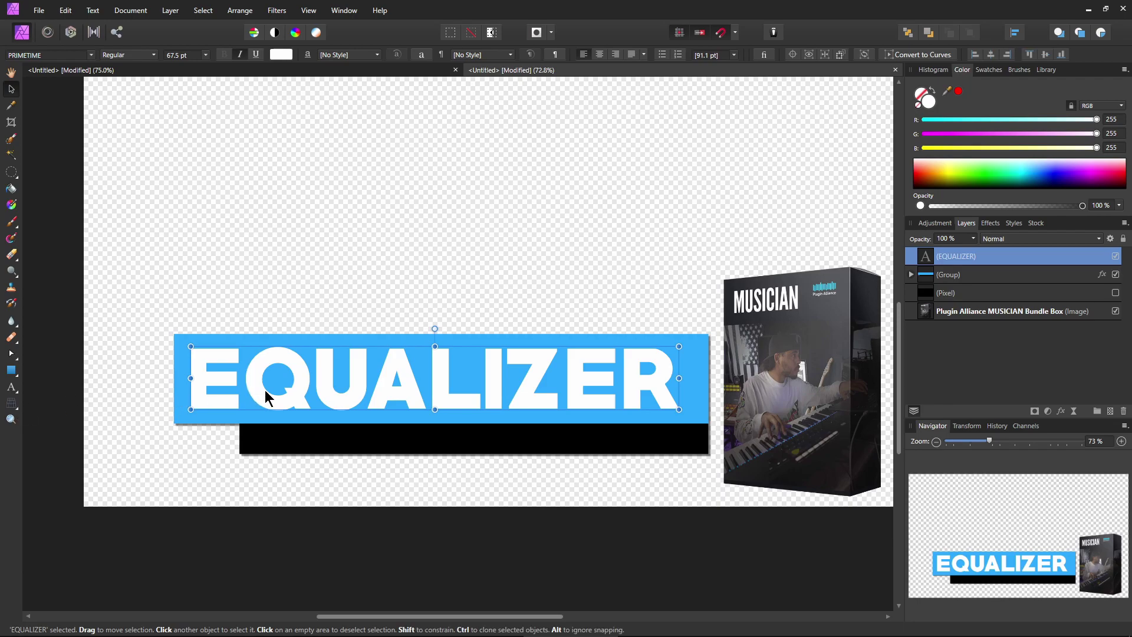
mouse_move(266, 396)
mouse_down()
mouse_move(296, 194)
mouse_move(263, 469)
mouse_move(293, 471)
mouse_up()
mouse_move(198, 491)
mouse_down()
mouse_move(441, 459)
mouse_move(320, 447)
mouse_up()
Replace the smaller EQUALIZER copy's wording with "Plugin Alliance"
key(t)
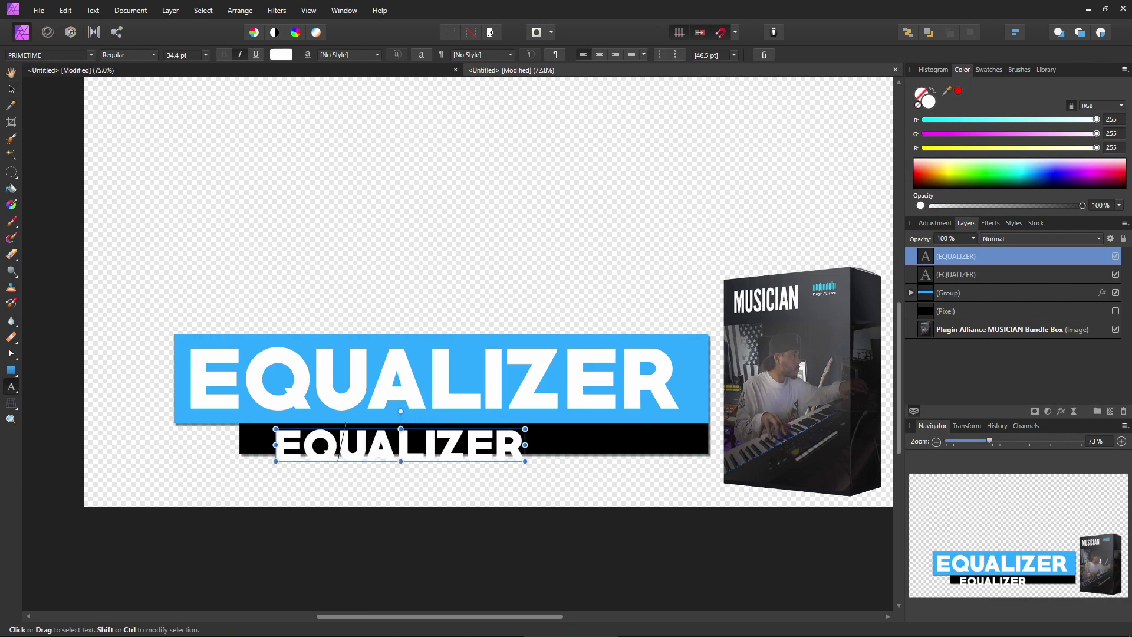
double_click(322, 445)
text(Plu)
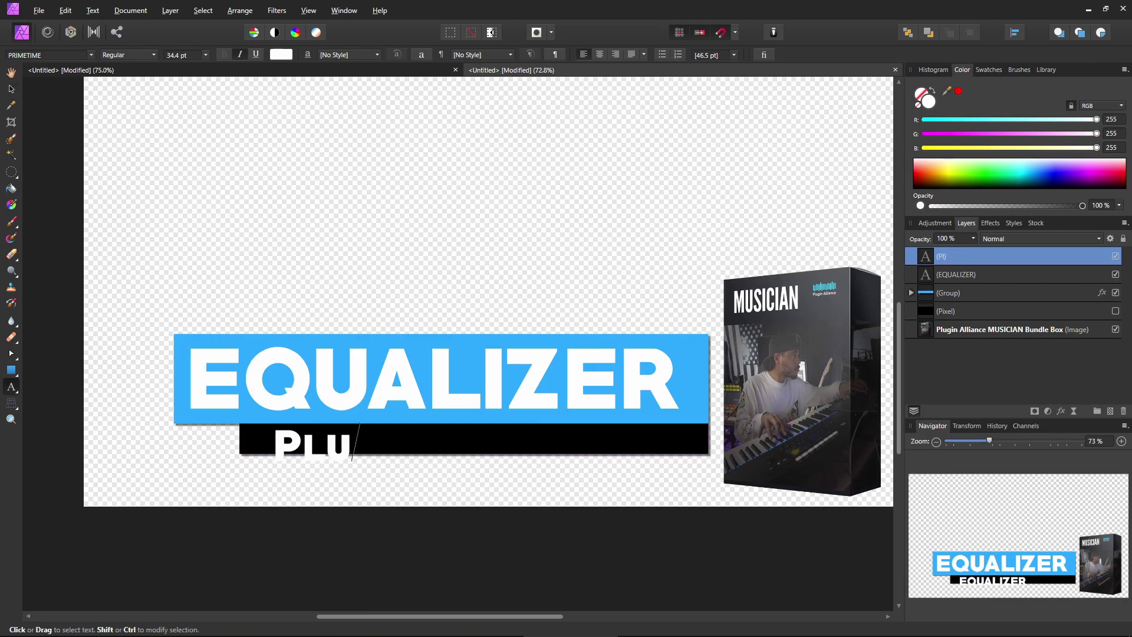
text(gin Alliance)
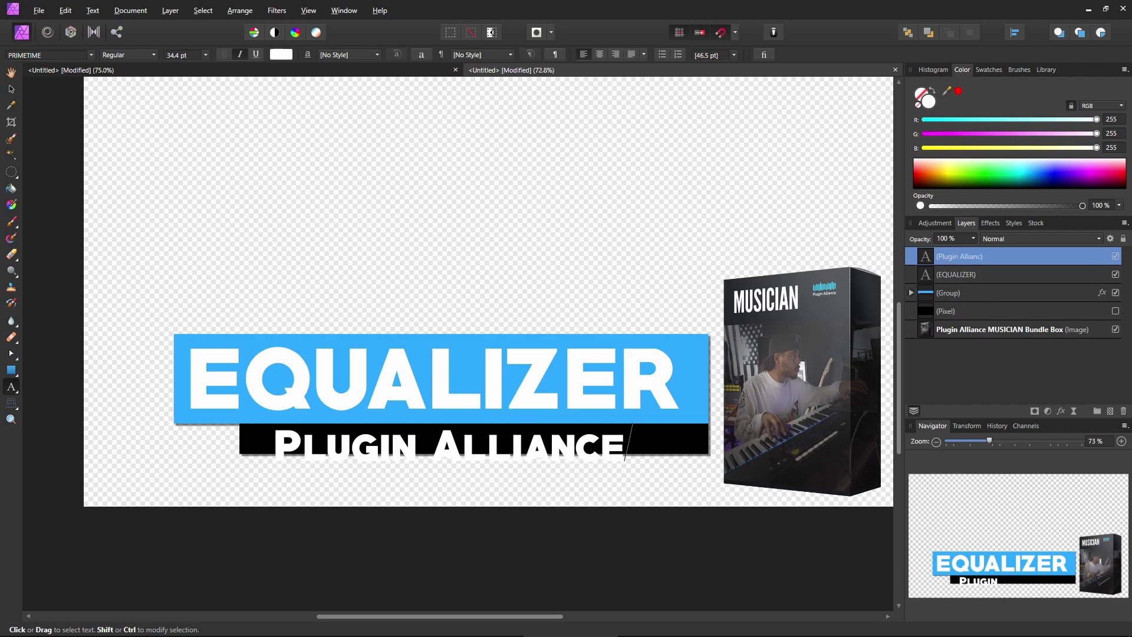
key(Escape)
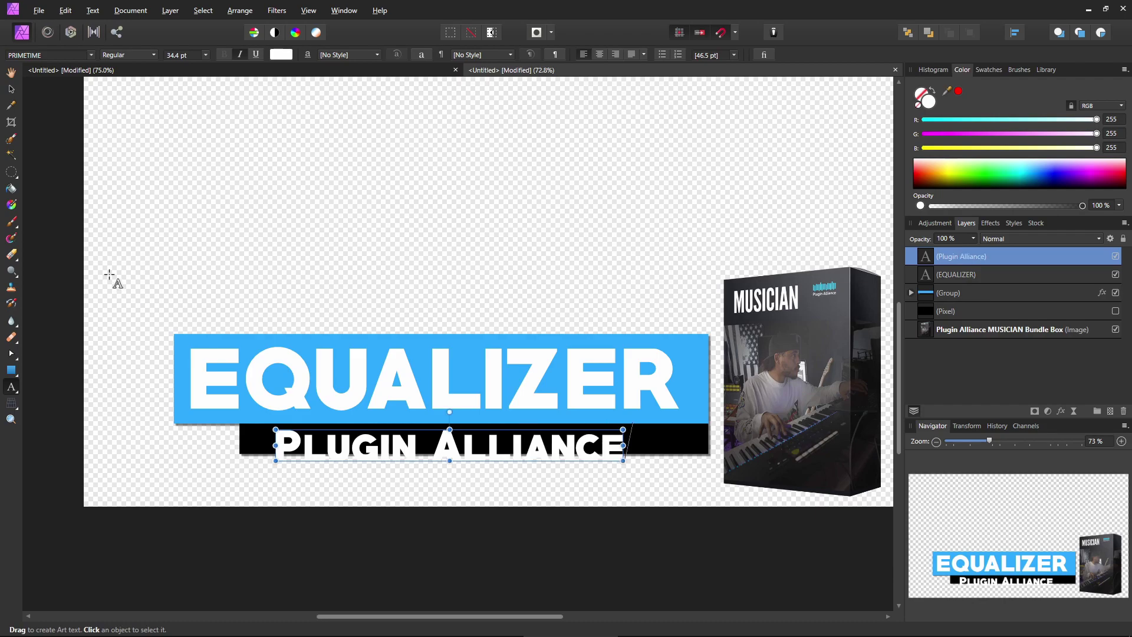
Set the Plugin Alliance text to non-italic Tw Cen MT Regular and scale it to about 27.2 pt inside the black strip
key(v)
drag(409, 440, 424, 437)
click(91, 55)
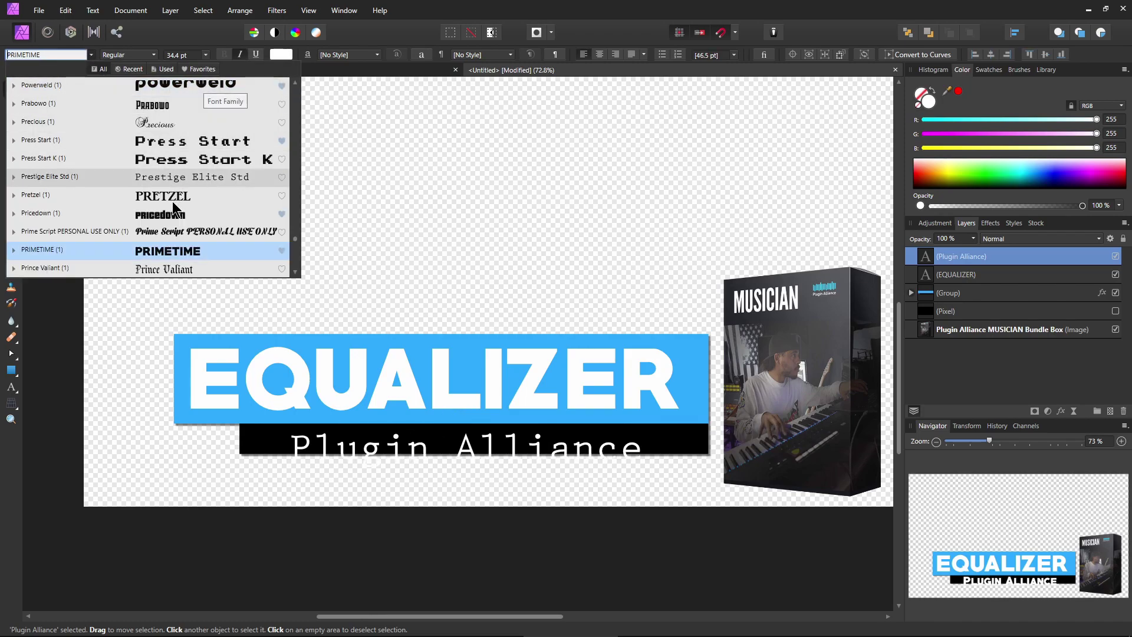
click(204, 69)
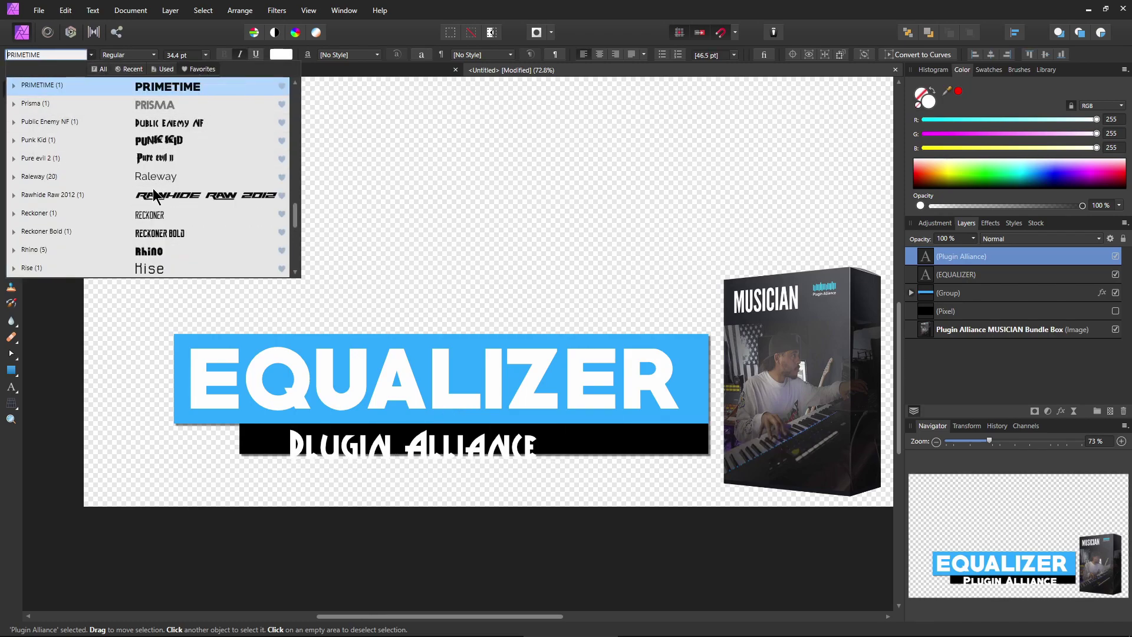
click(159, 214)
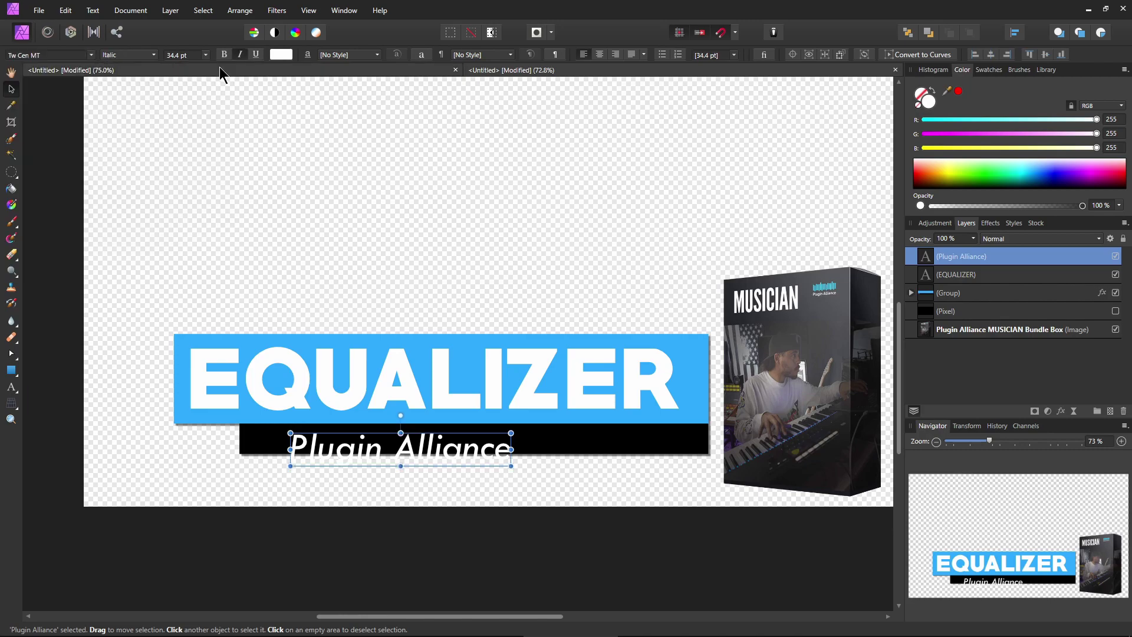
click(239, 54)
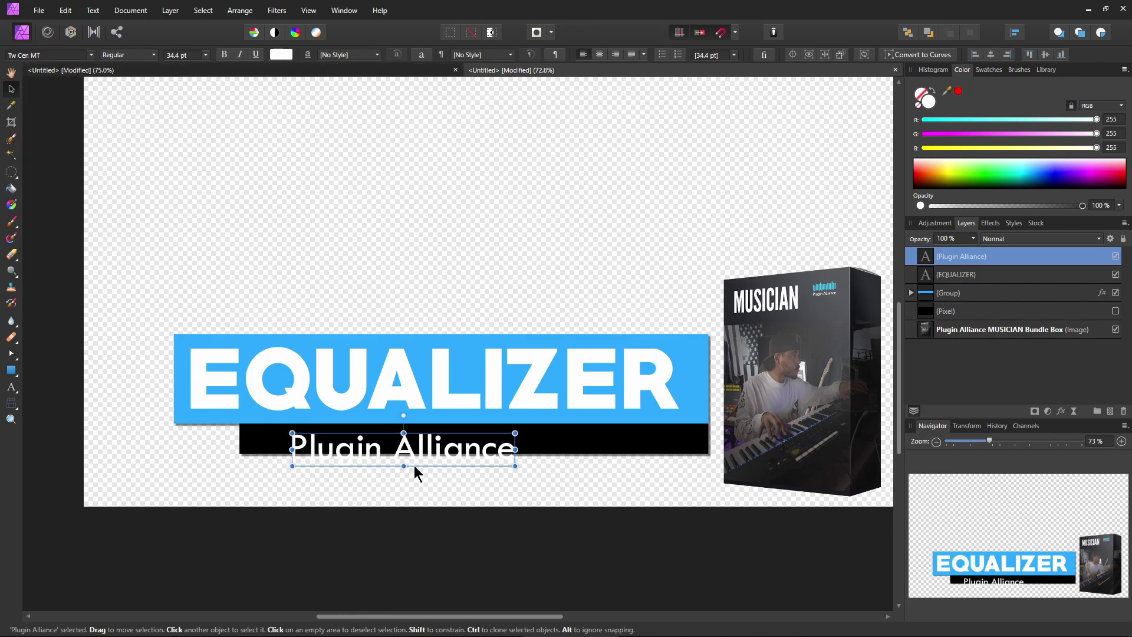
drag(415, 449, 398, 430)
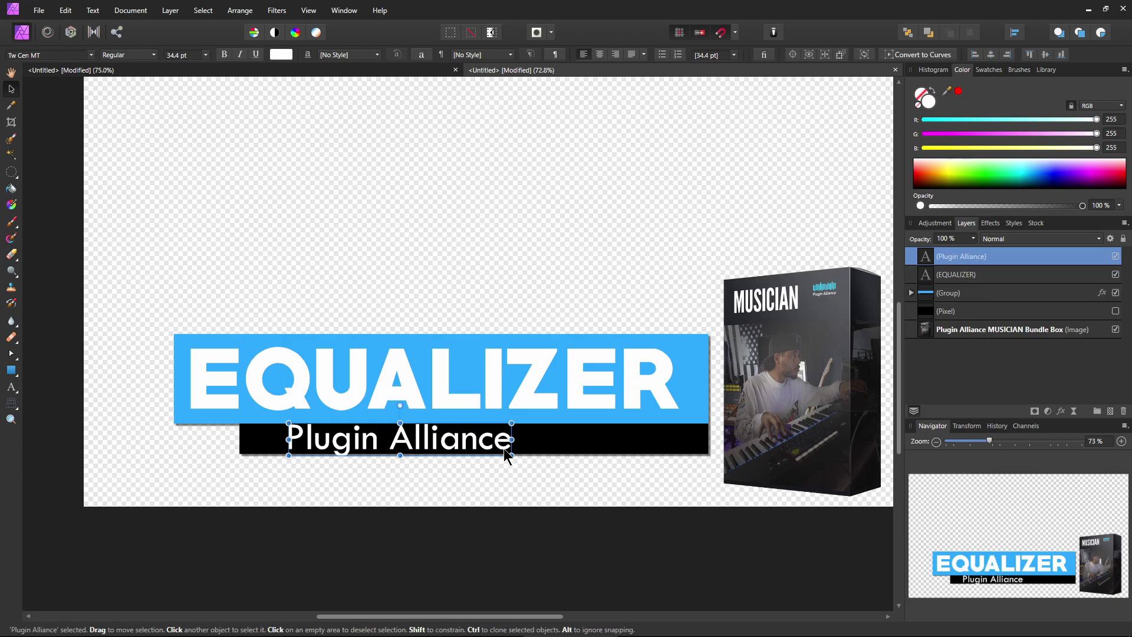
drag(511, 455, 394, 444)
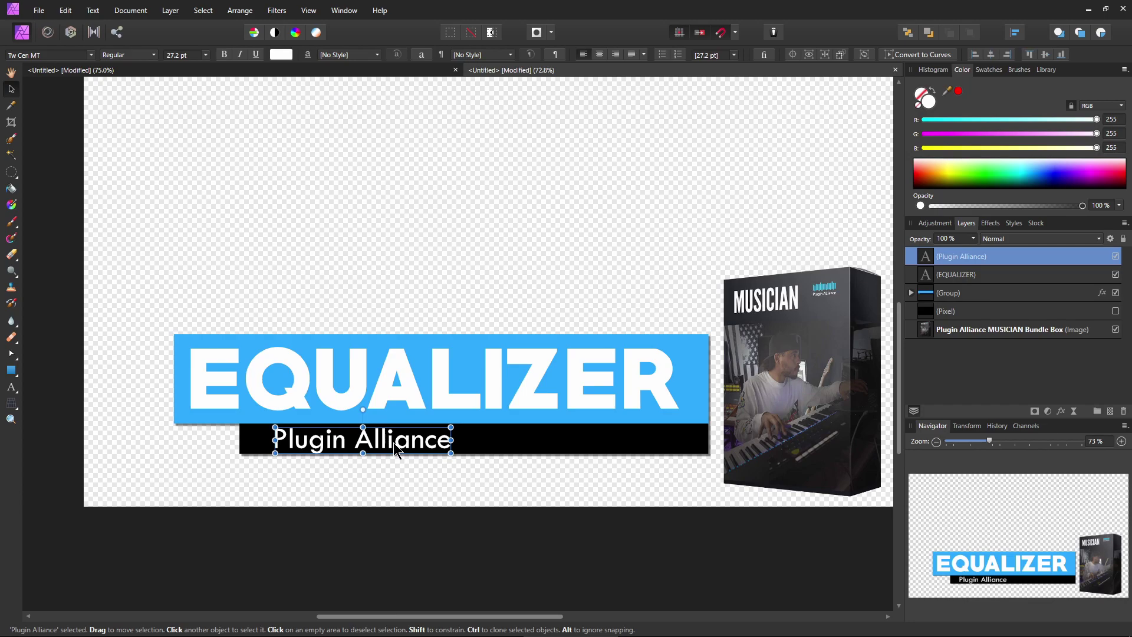
Extend the subtitle to "Plugin Alliance MUSICIAN BUNDLE" and shift it left to sit evenly within the black strip
double_click(445, 442)
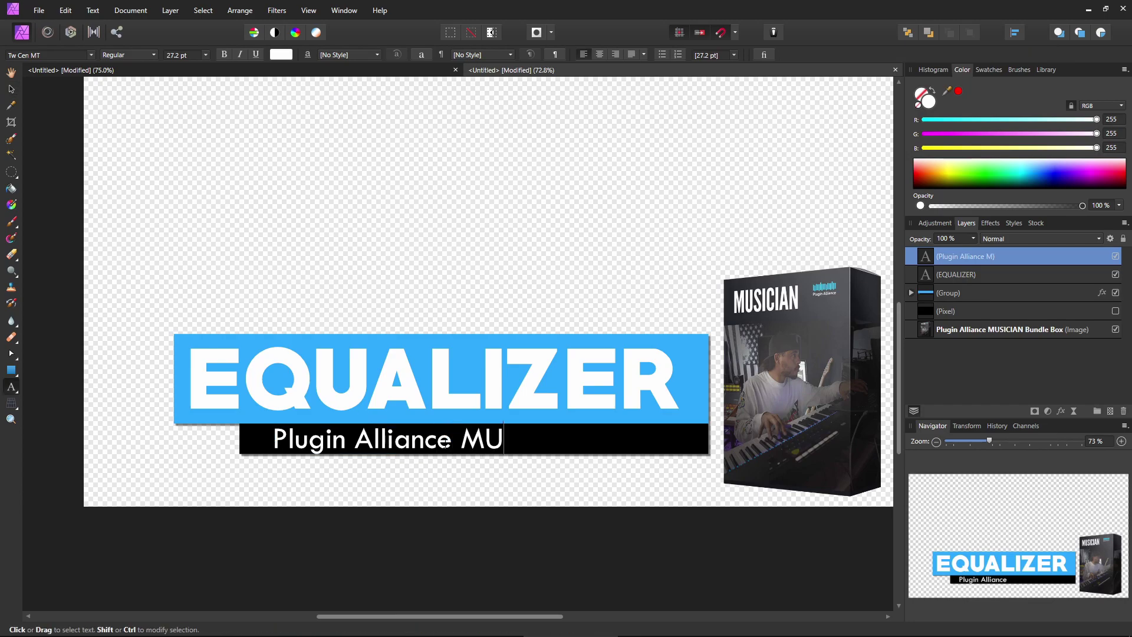
text(MUSICIAN)
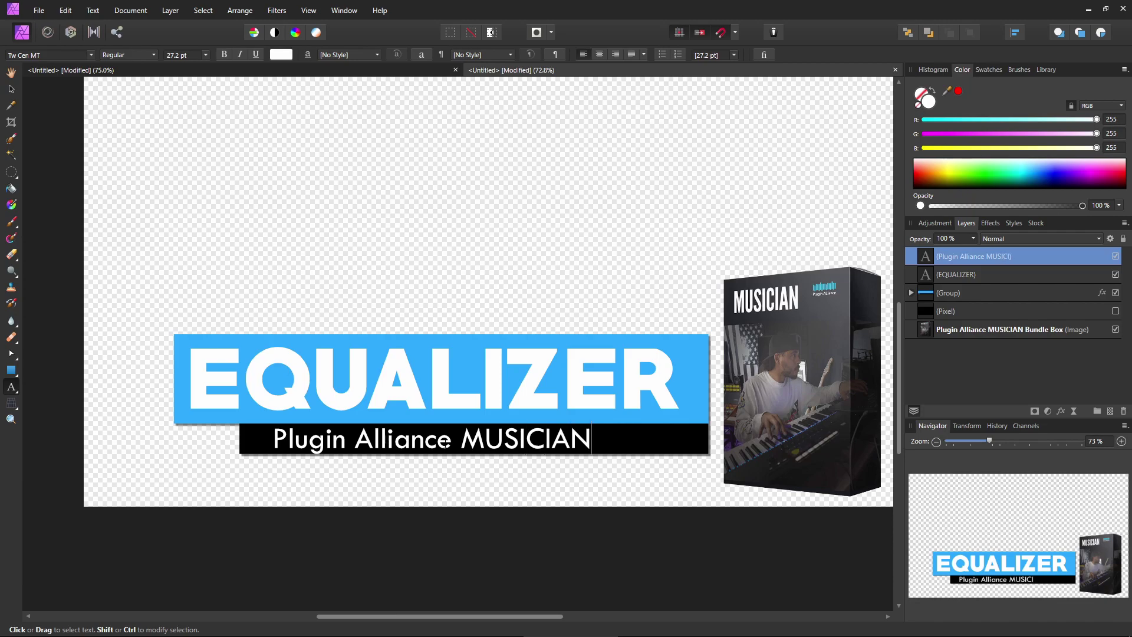
text( BUNDLE)
key(Escape)
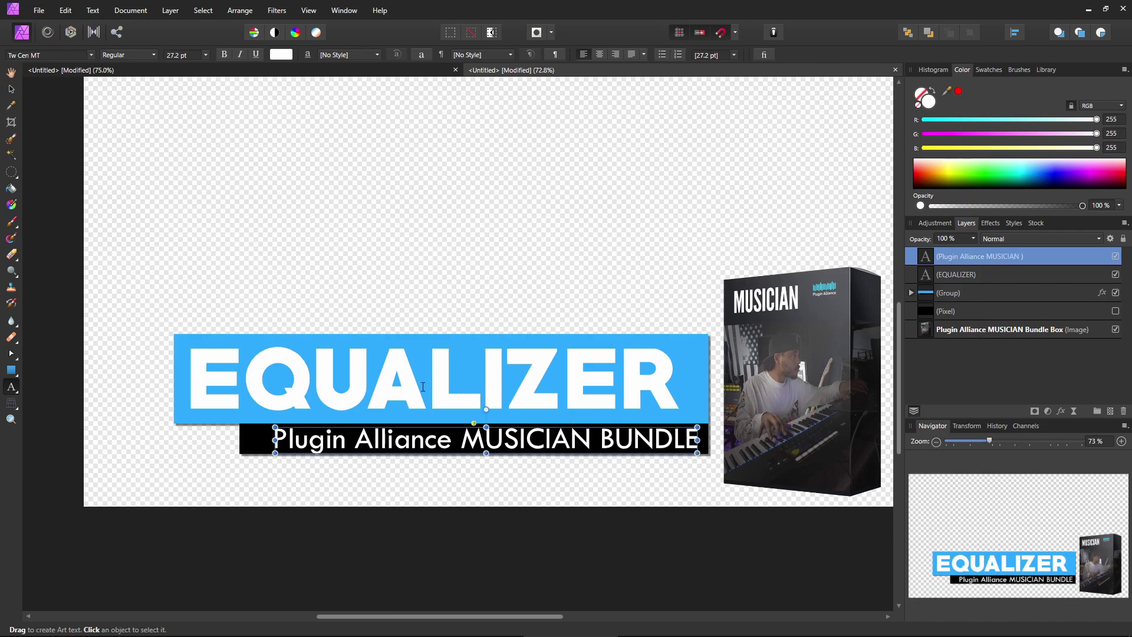
click(12, 88)
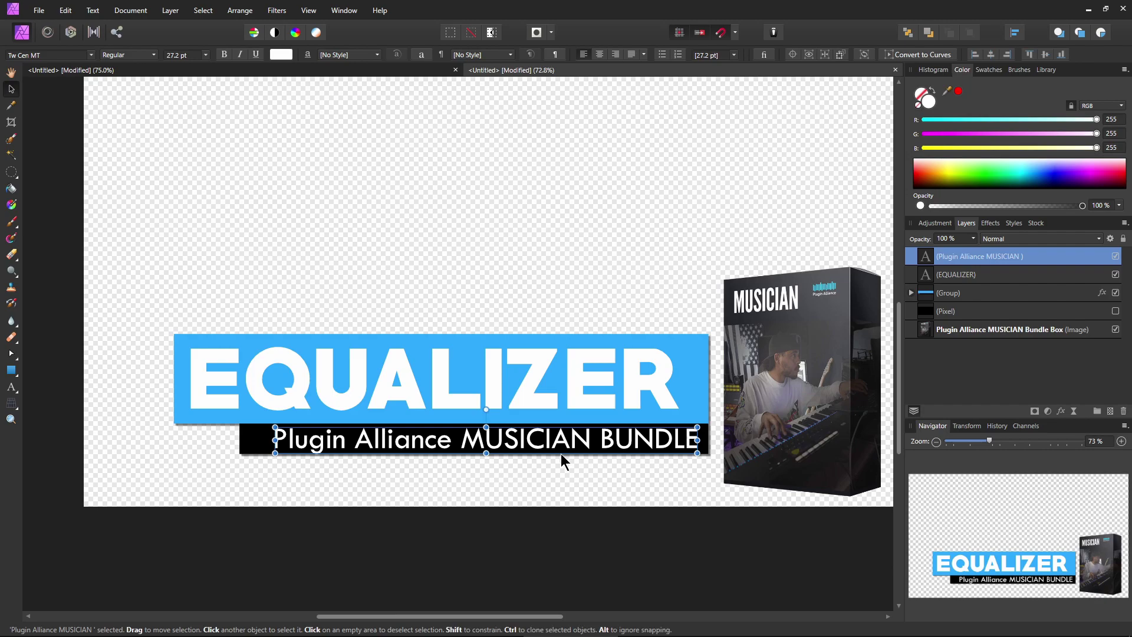
drag(522, 442, 508, 442)
click(343, 466)
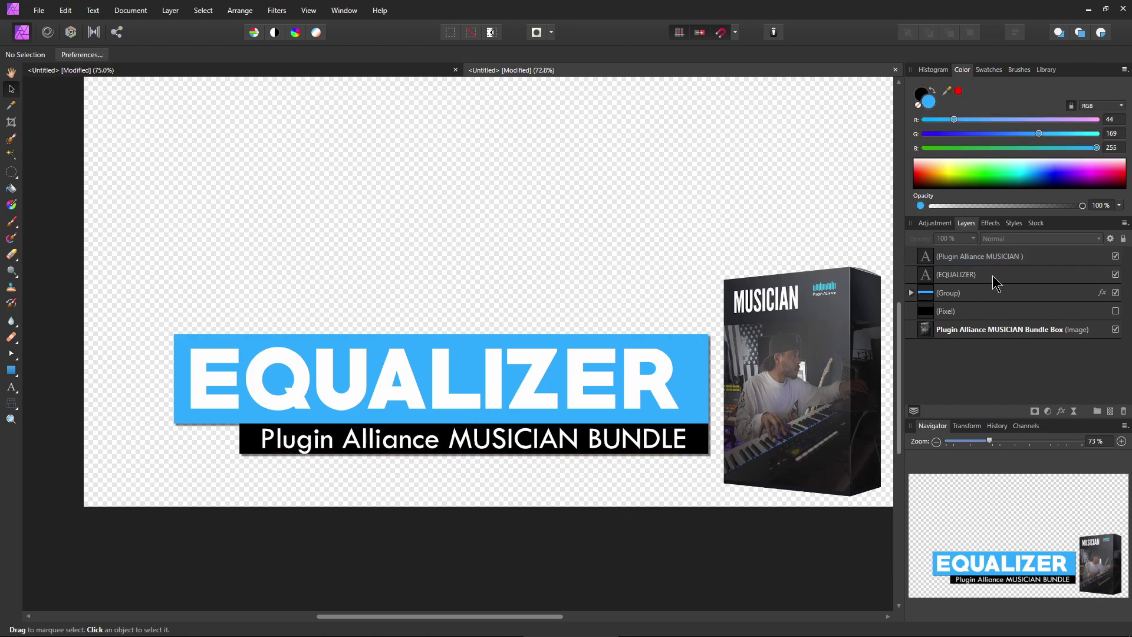
Give the EQUALIZER text an outer shadow with a 4.5 px offset and a black 4.5 px outside outline
click(500, 375)
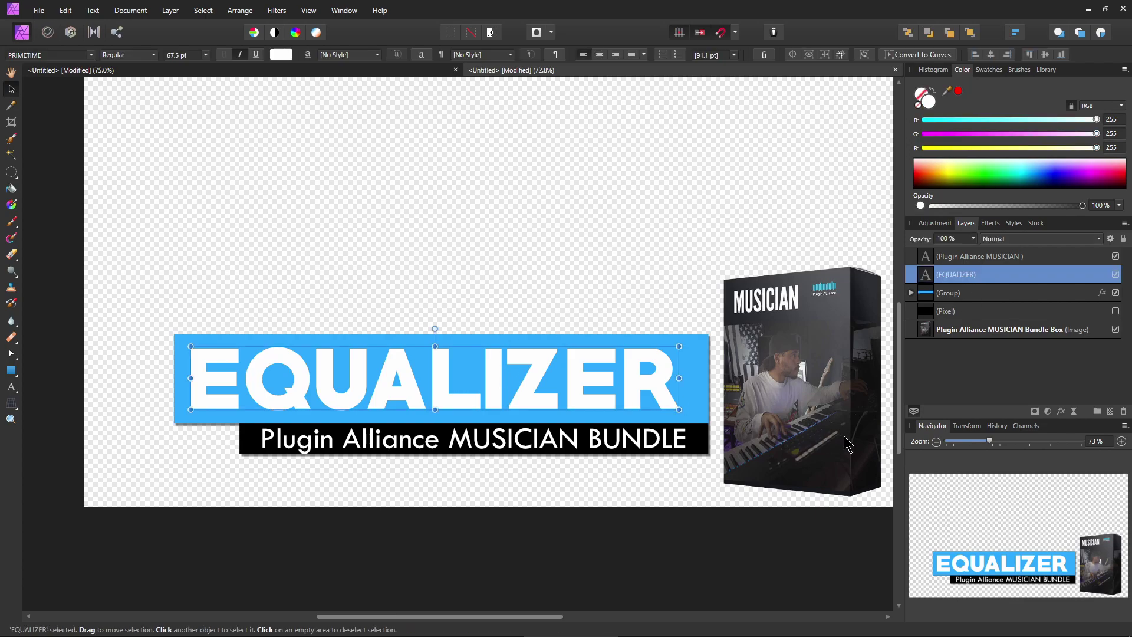
click(1061, 411)
click(735, 232)
drag(881, 267, 924, 271)
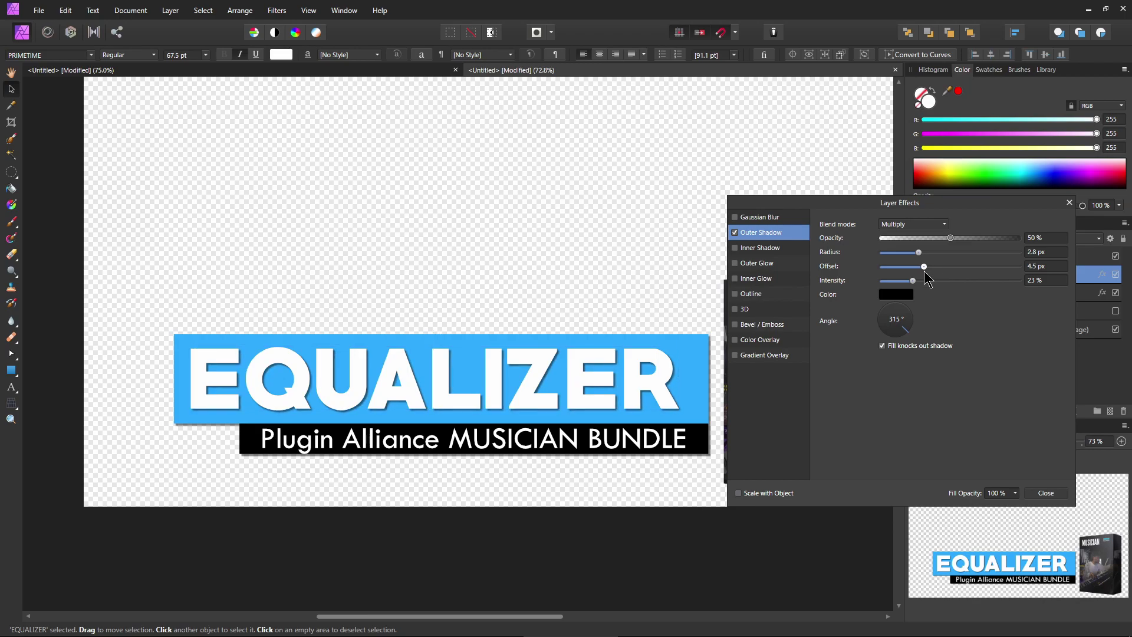
click(740, 294)
drag(891, 256, 924, 256)
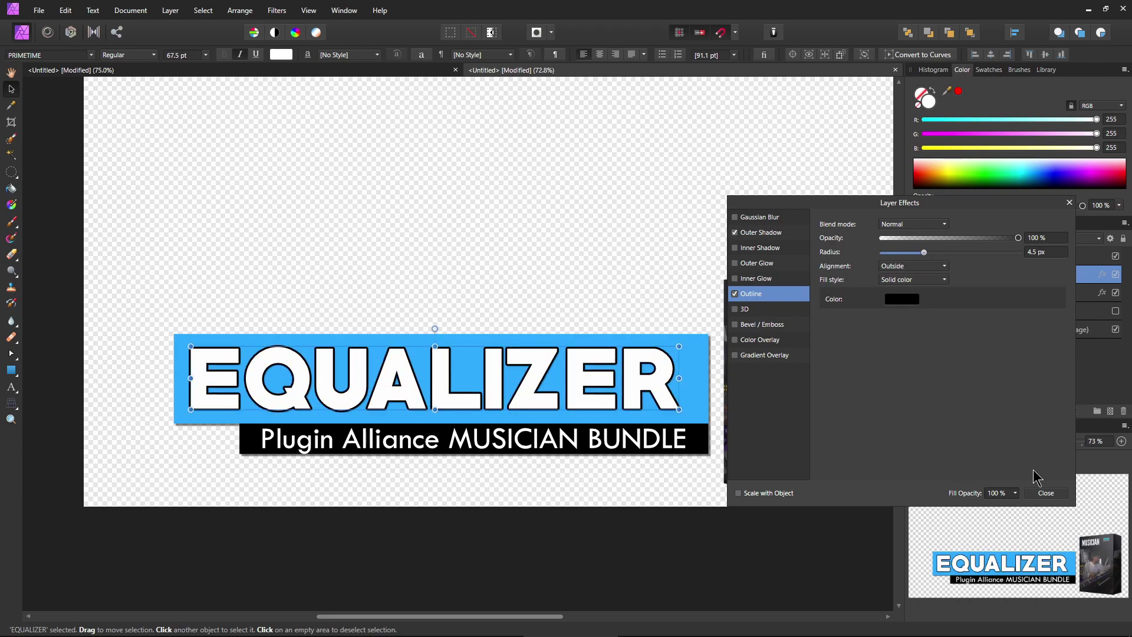
click(1045, 494)
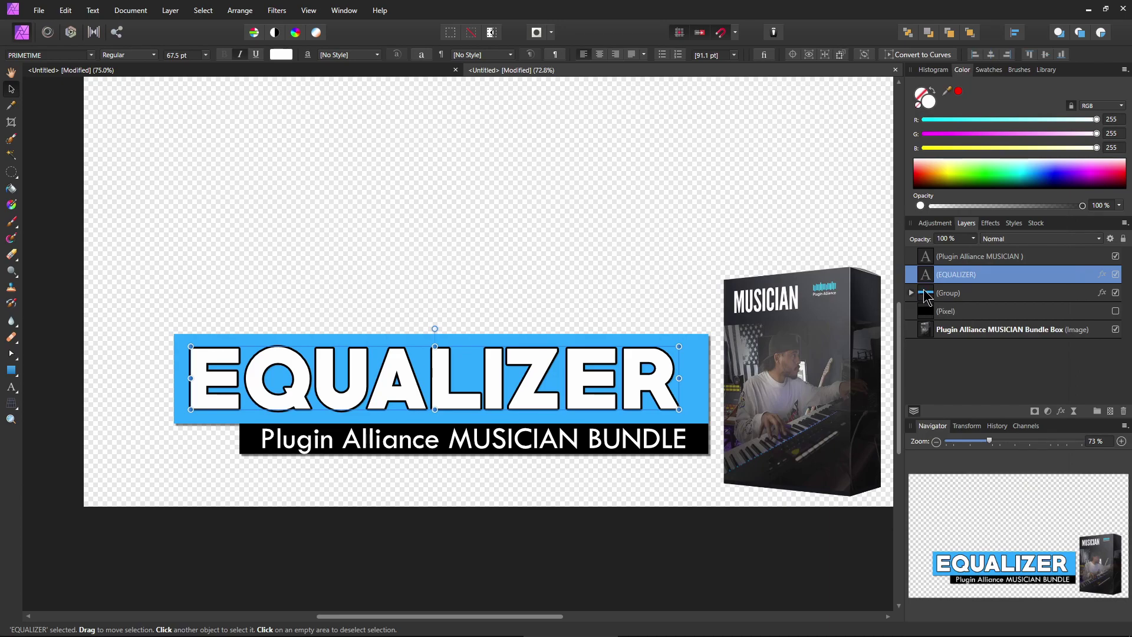
Group the Plugin Alliance subtitle, the EQUALIZER text and the blue and black banner group into one group
click(930, 295)
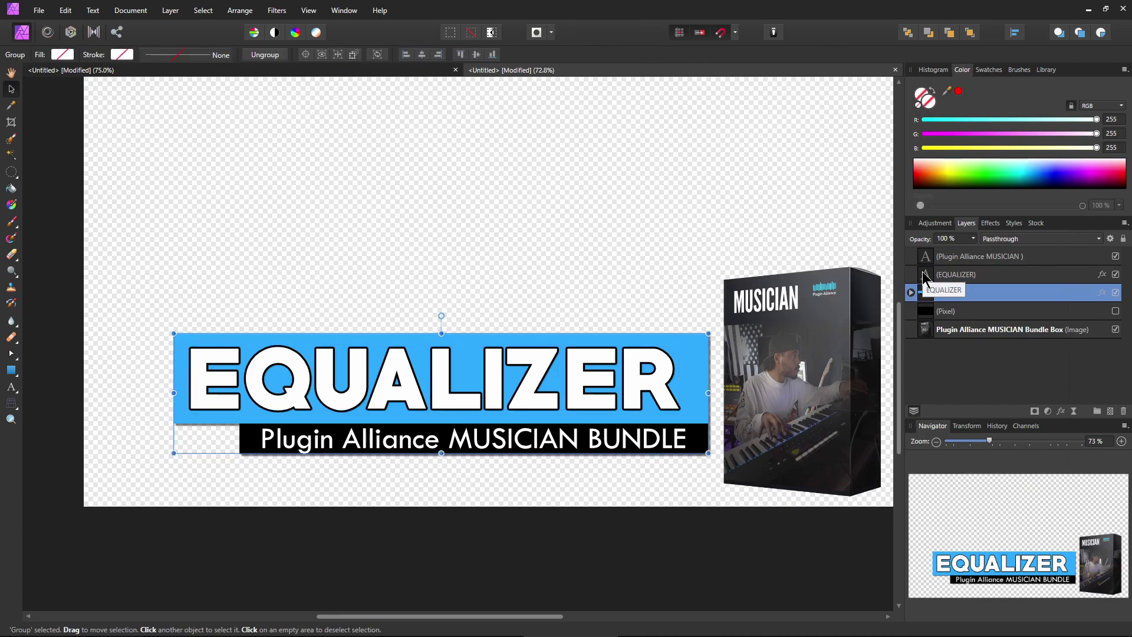
shift+click(924, 275)
shift+click(917, 257)
right_click(914, 259)
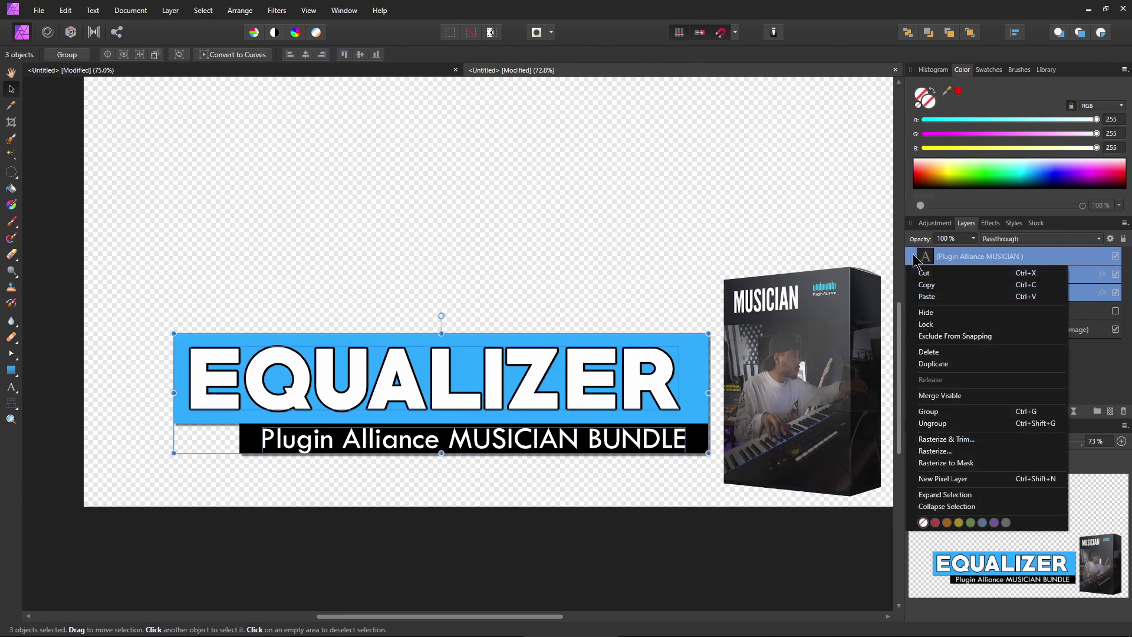
click(928, 410)
Move the grouped banner to overlap the box's left edge and place the bundle box layer above the group
drag(618, 370, 580, 343)
drag(545, 214, 504, 254)
drag(475, 351, 540, 392)
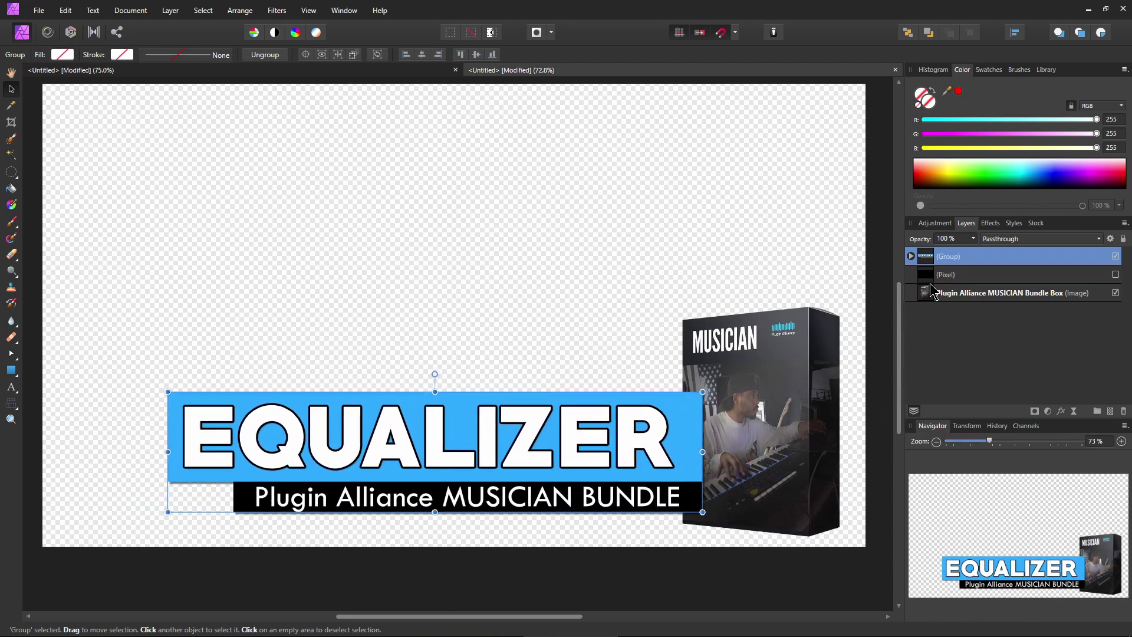
drag(923, 293, 920, 210)
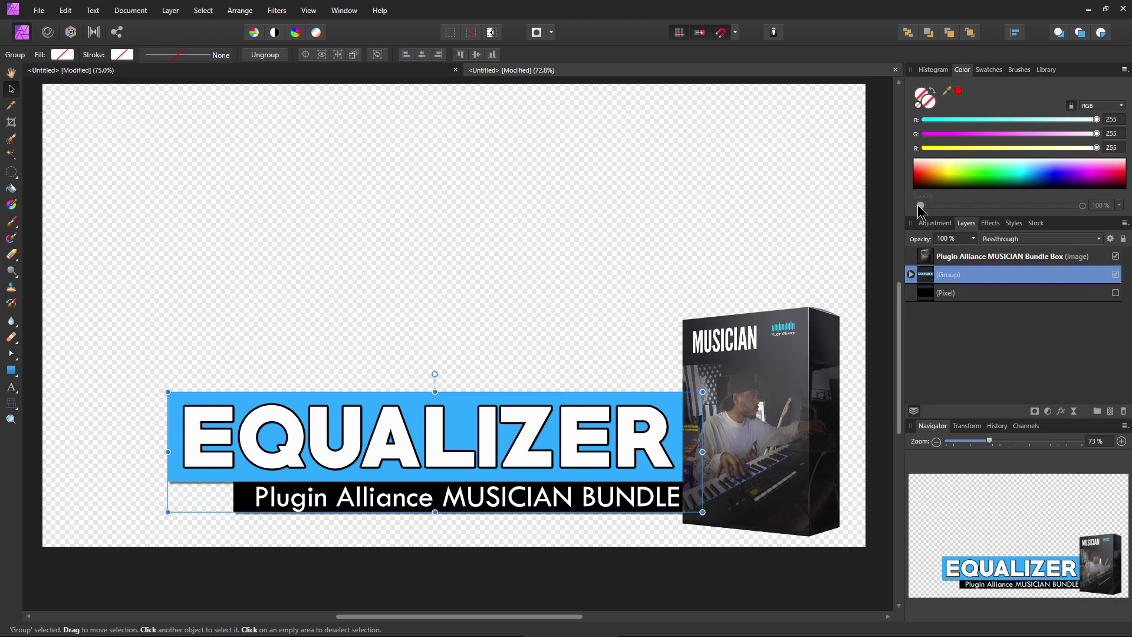
Shift the bundle box to the canvas's lower edge over the banner's end and enlarge it slightly
click(717, 439)
drag(812, 393, 808, 398)
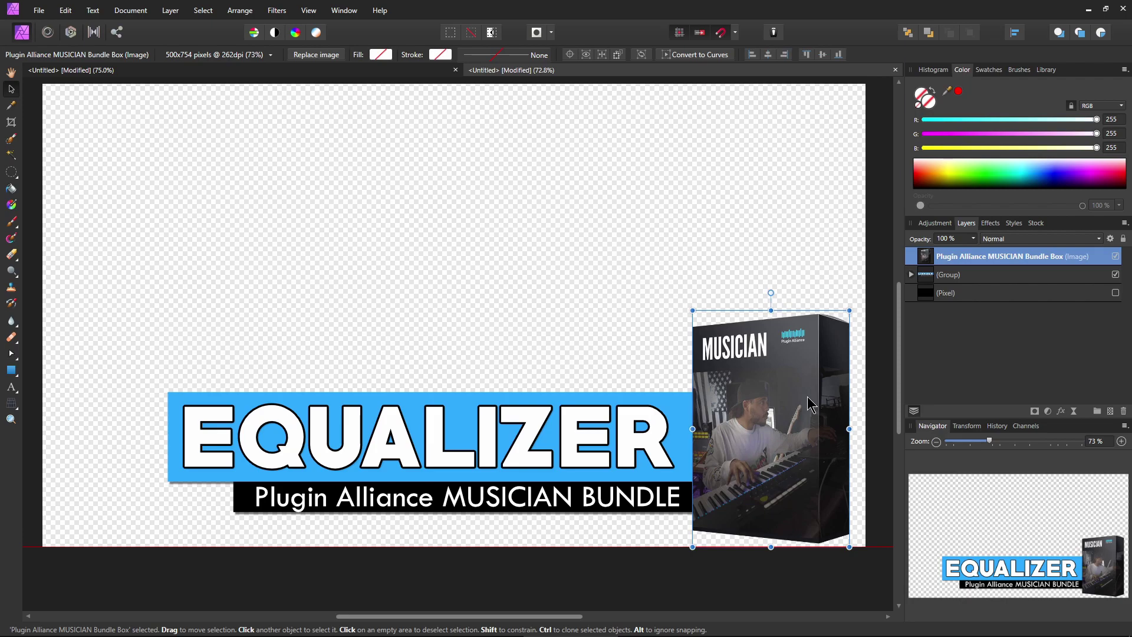
drag(692, 310, 688, 304)
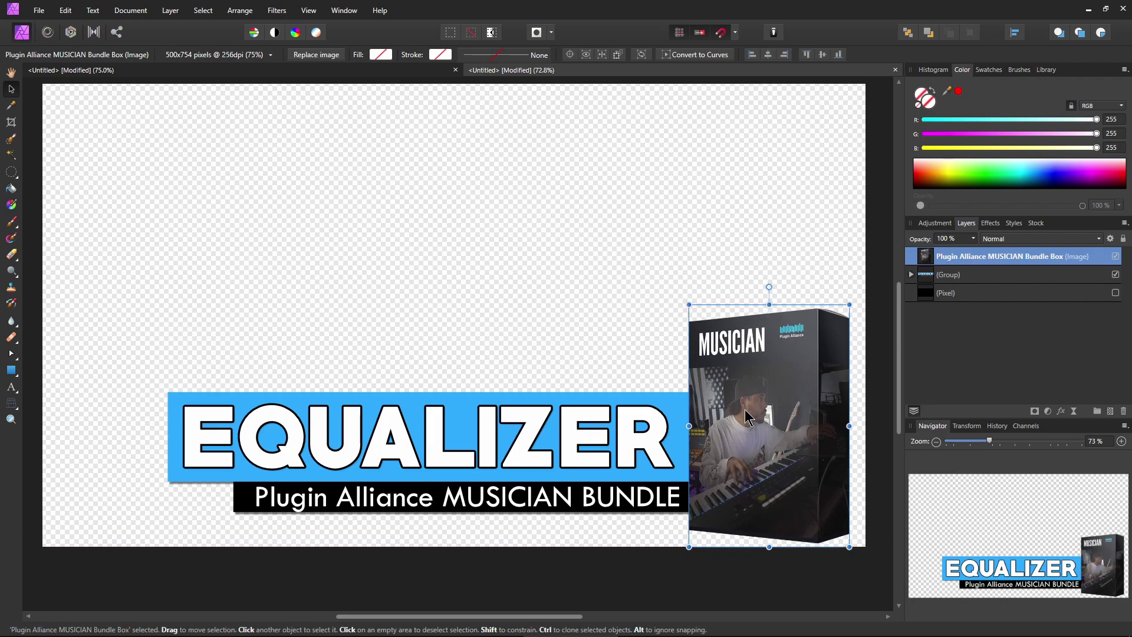
click(277, 232)
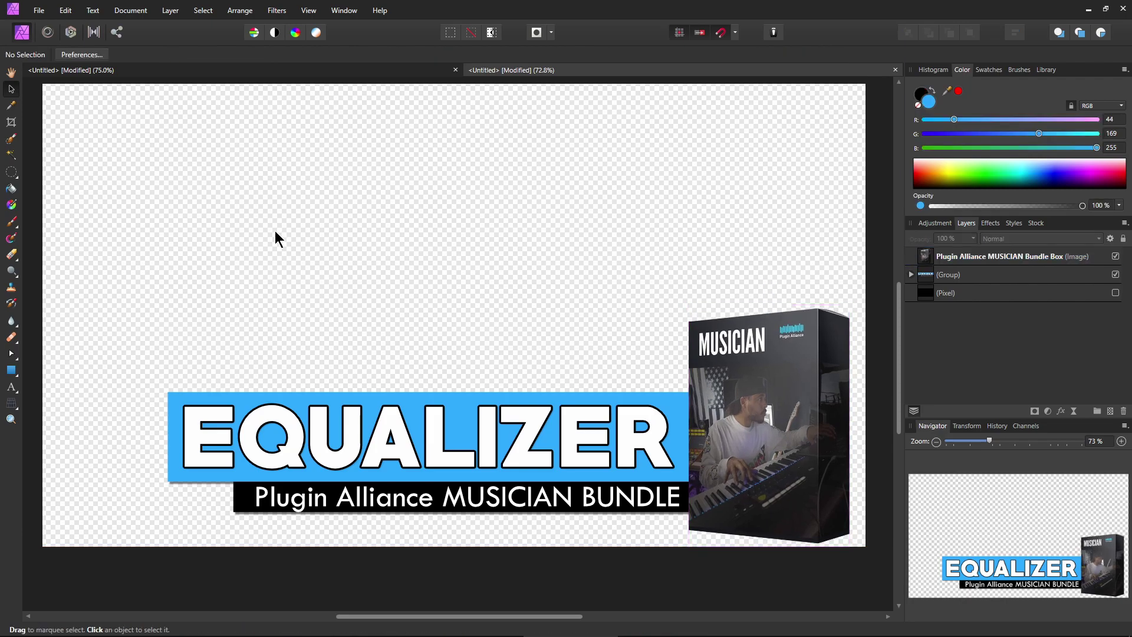
key(ctrl+minus)
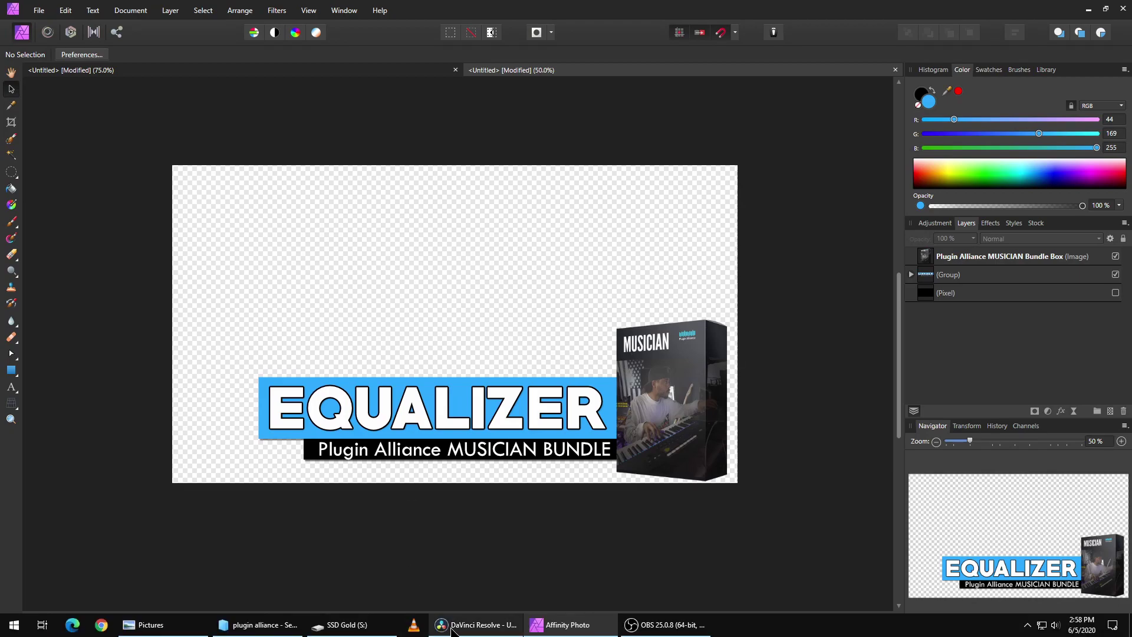
Switch to DaVinci Resolve, view the SPL Pass EQ footage full screen, and return to Affinity Photo
click(472, 624)
key(ctrl+f)
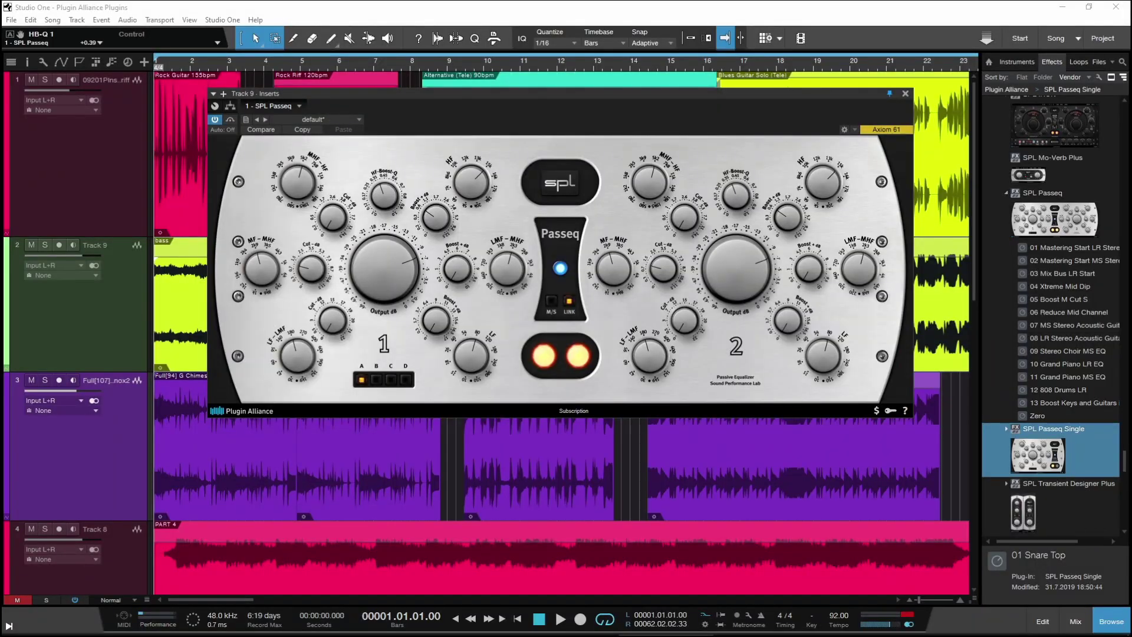
key(Escape)
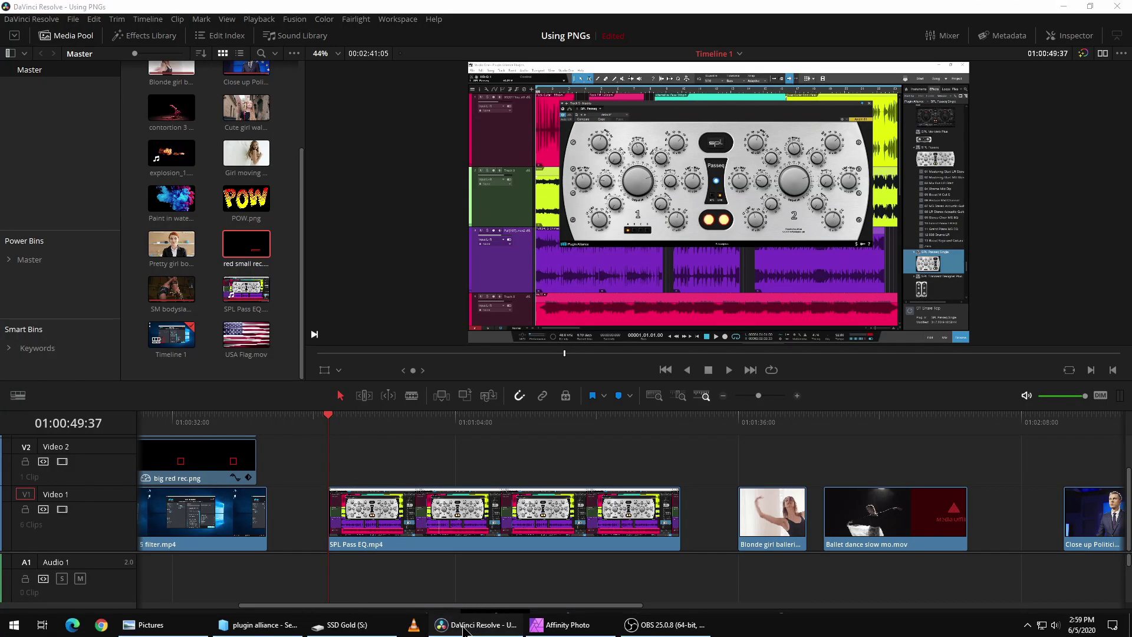
click(551, 626)
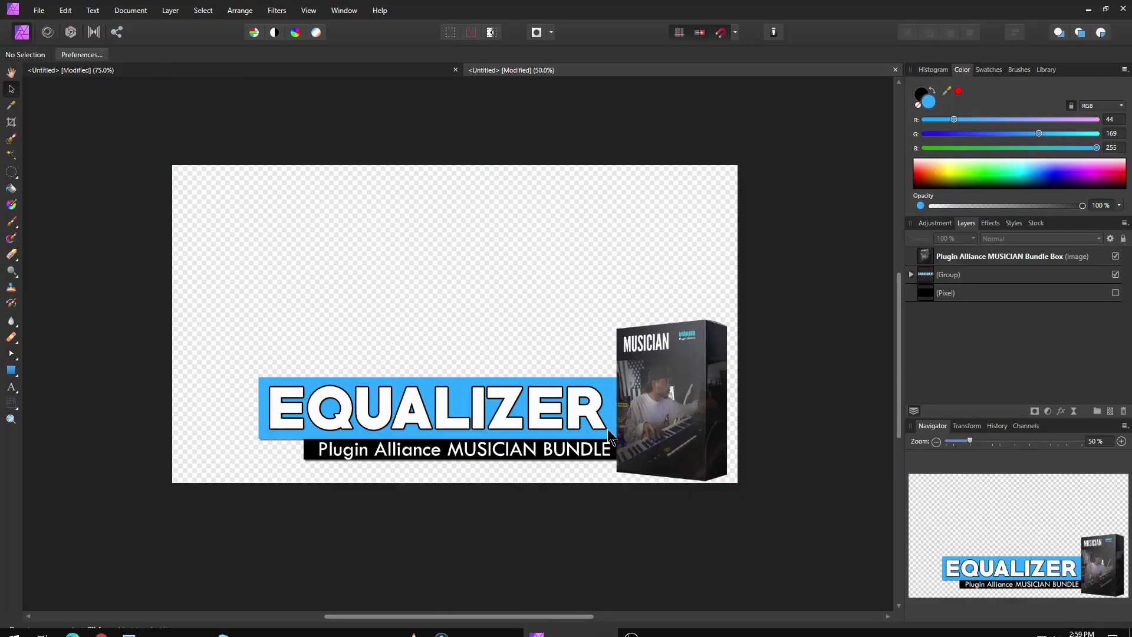
Export the whole document as a 1920 x 1080 px PNG named "callout pa" in the Pictures folder
click(39, 10)
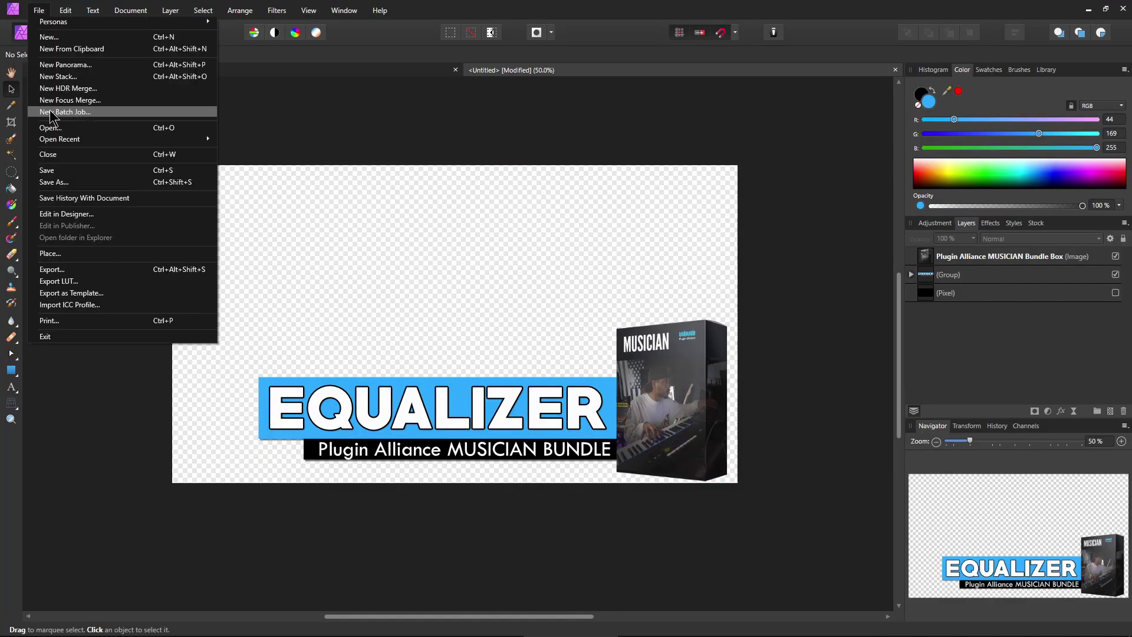
click(68, 276)
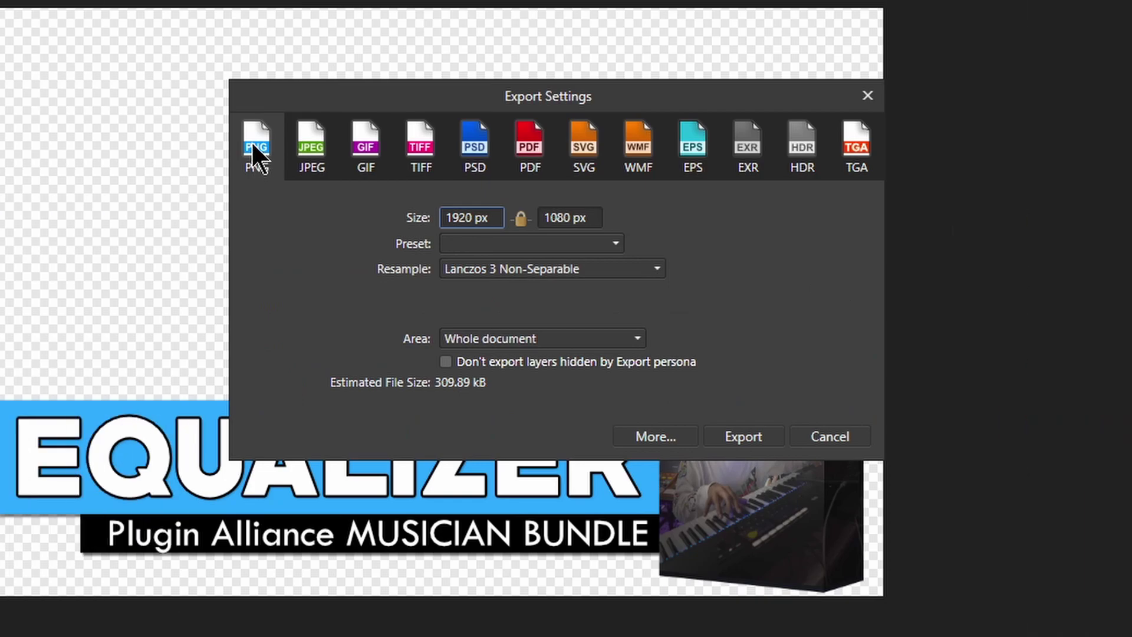
click(744, 435)
text(callout)
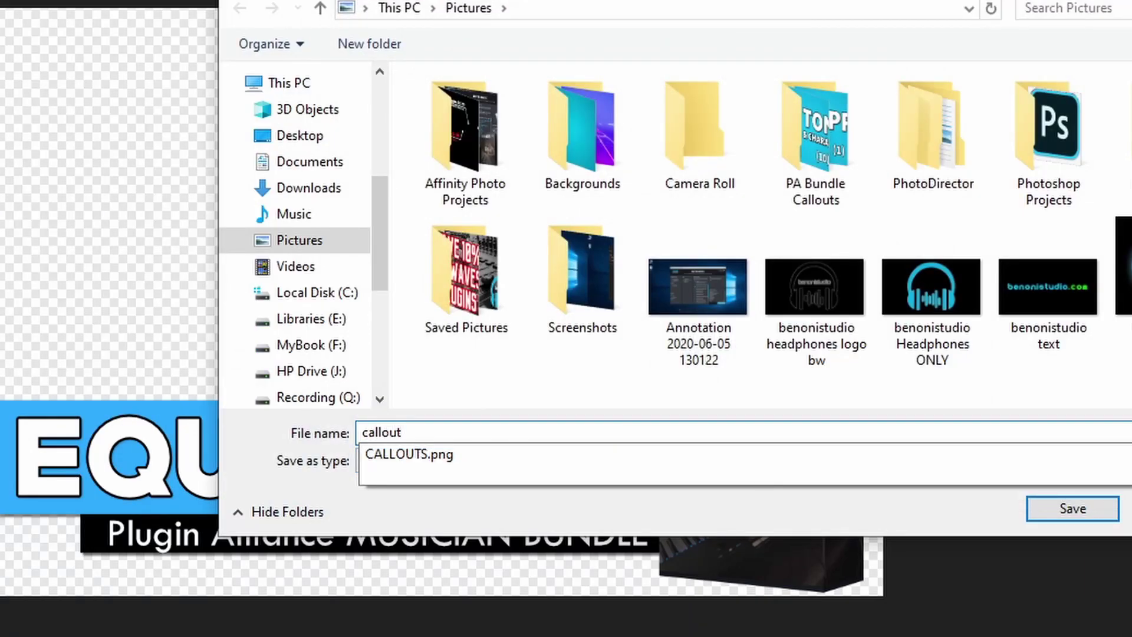
text( pa)
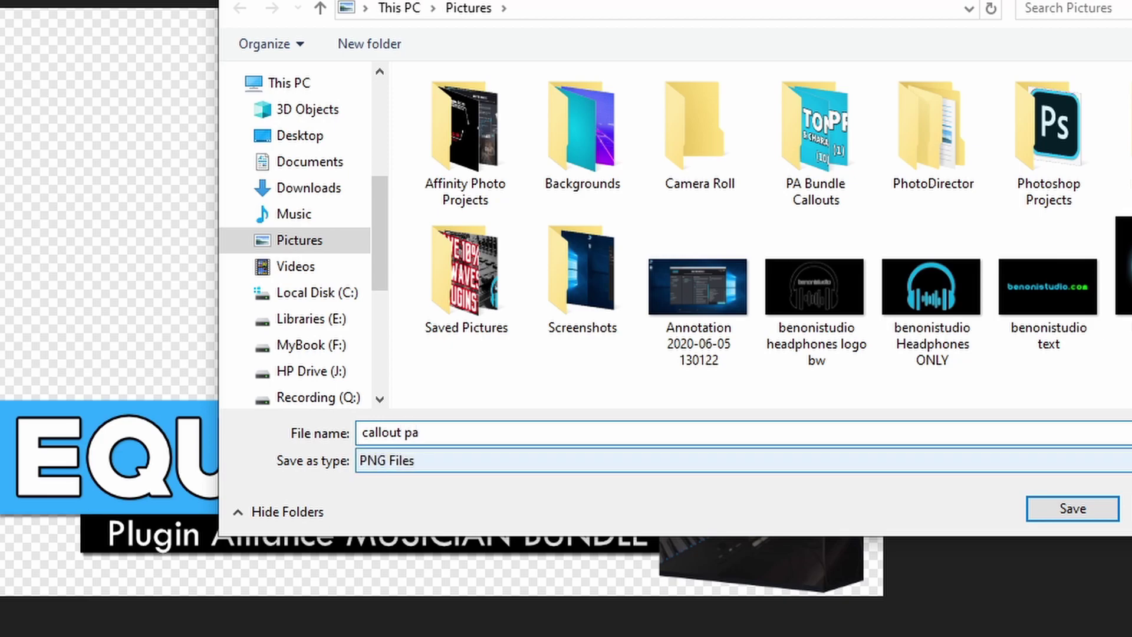
key(Return)
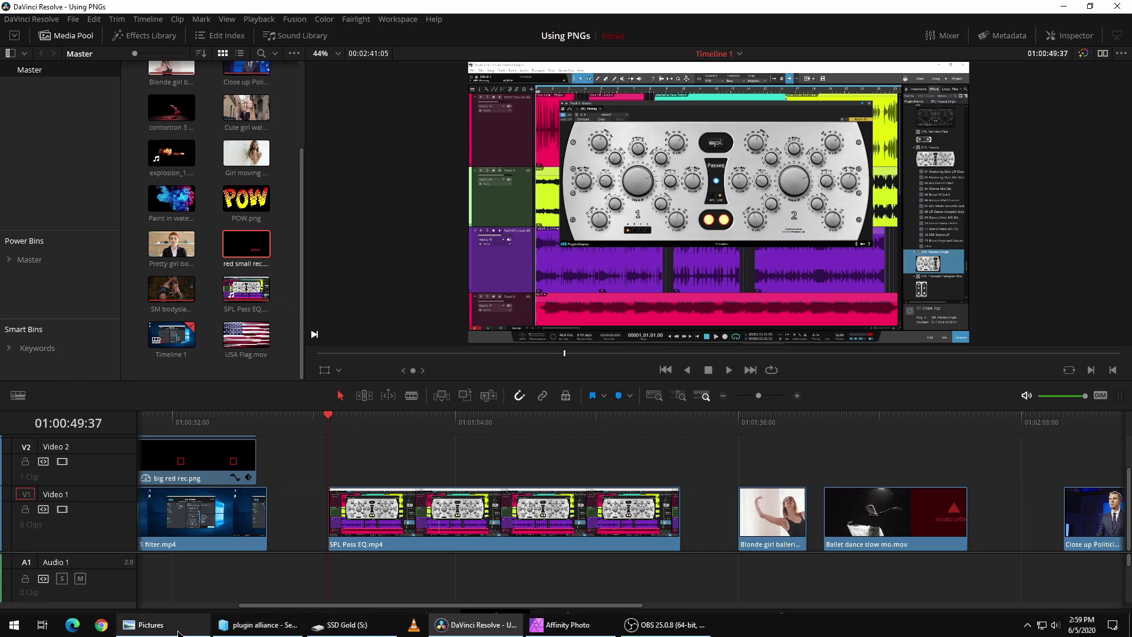
Preview callout pa.png from the Pictures folder and import it into DaVinci Resolve's media pool
click(179, 631)
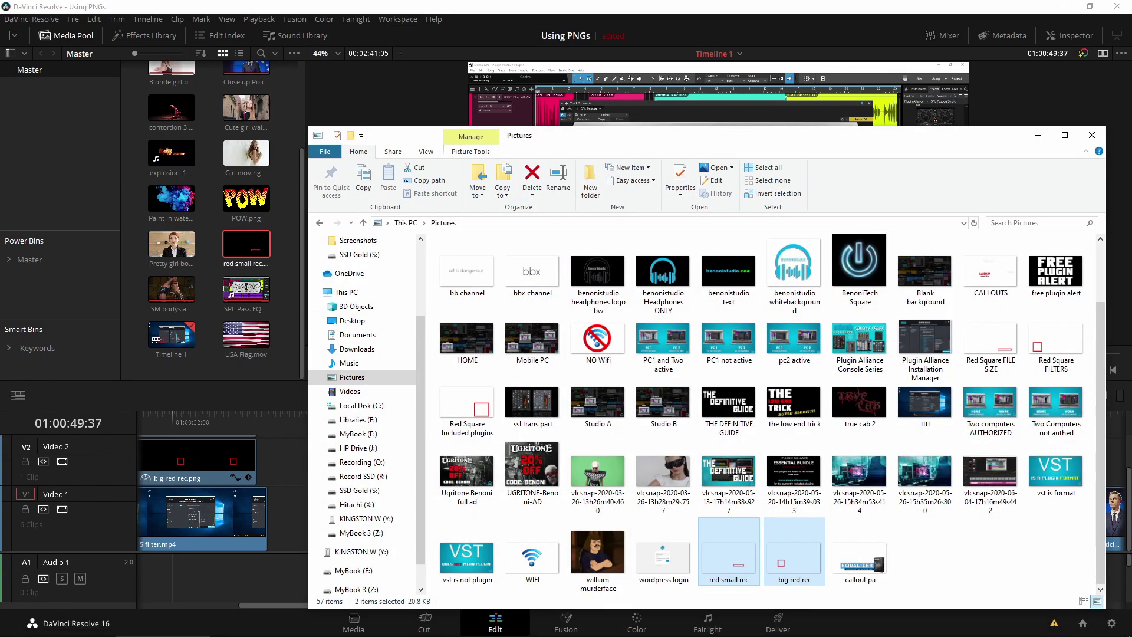
double_click(860, 557)
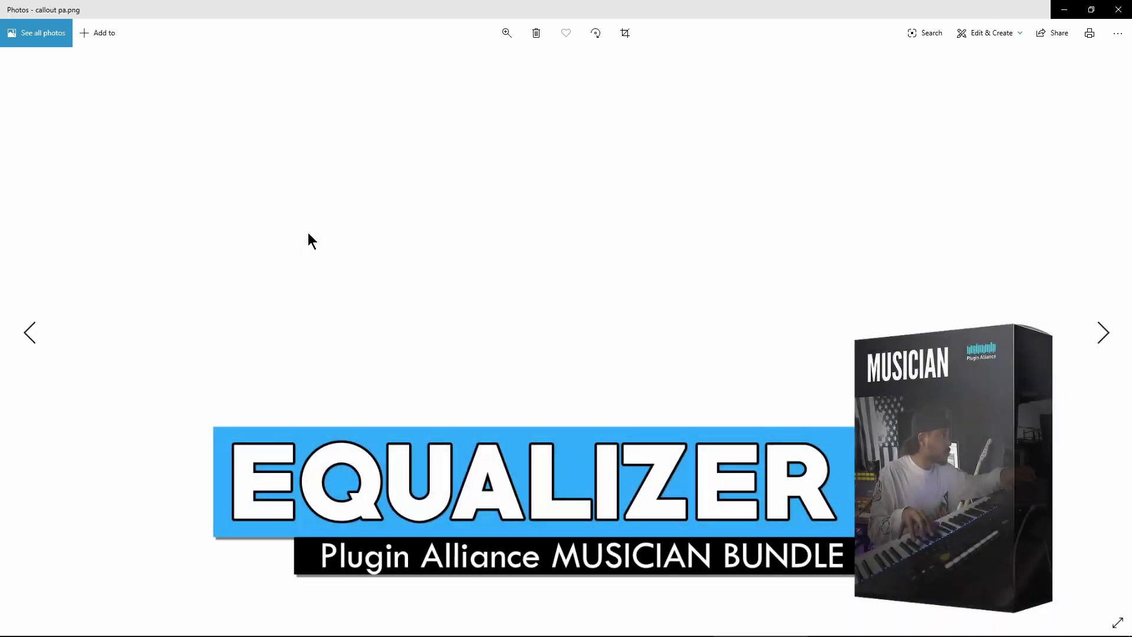
click(1117, 9)
drag(859, 557, 236, 282)
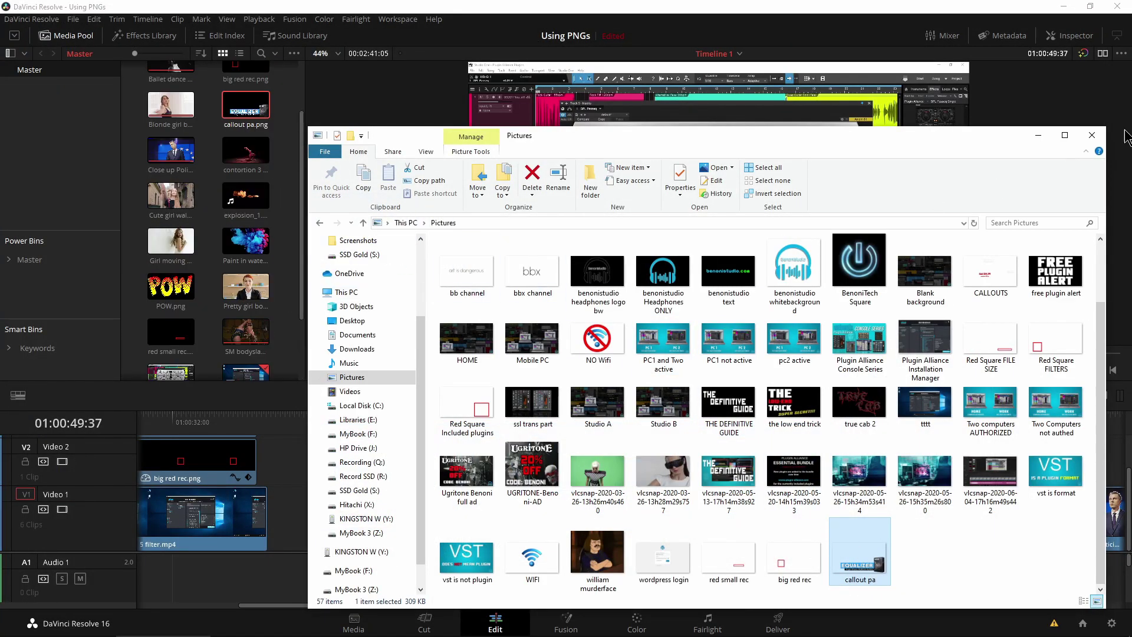
click(1037, 135)
Place callout pa.png on Video 2, starting with the SPL Pass EQ clip and spanning most of its length
drag(250, 115, 628, 462)
drag(339, 420, 378, 420)
click(439, 470)
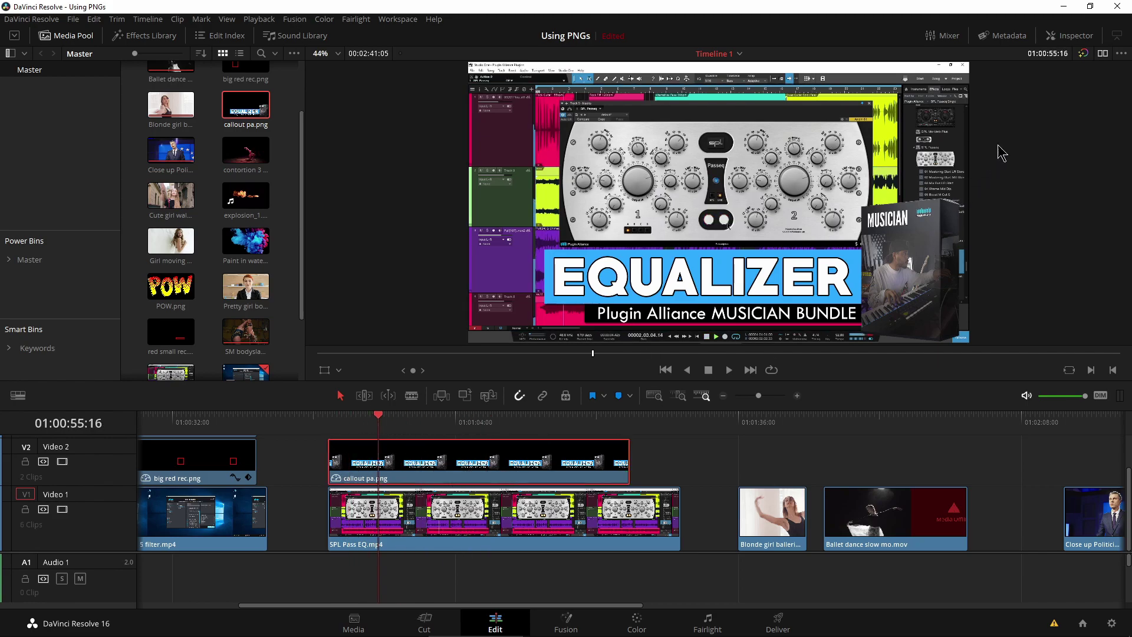
Set the callout clip's zoom to 0.620 and its position to X 350, Y -200
click(1070, 35)
drag(1003, 165, 981, 165)
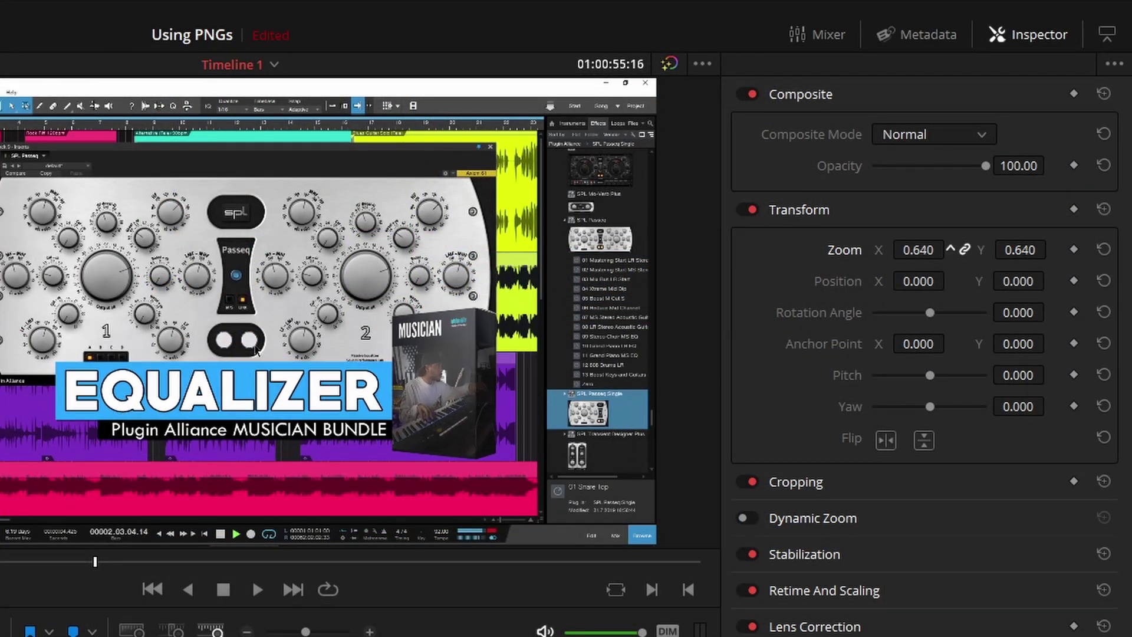
drag(918, 250, 1049, 279)
drag(926, 282, 928, 279)
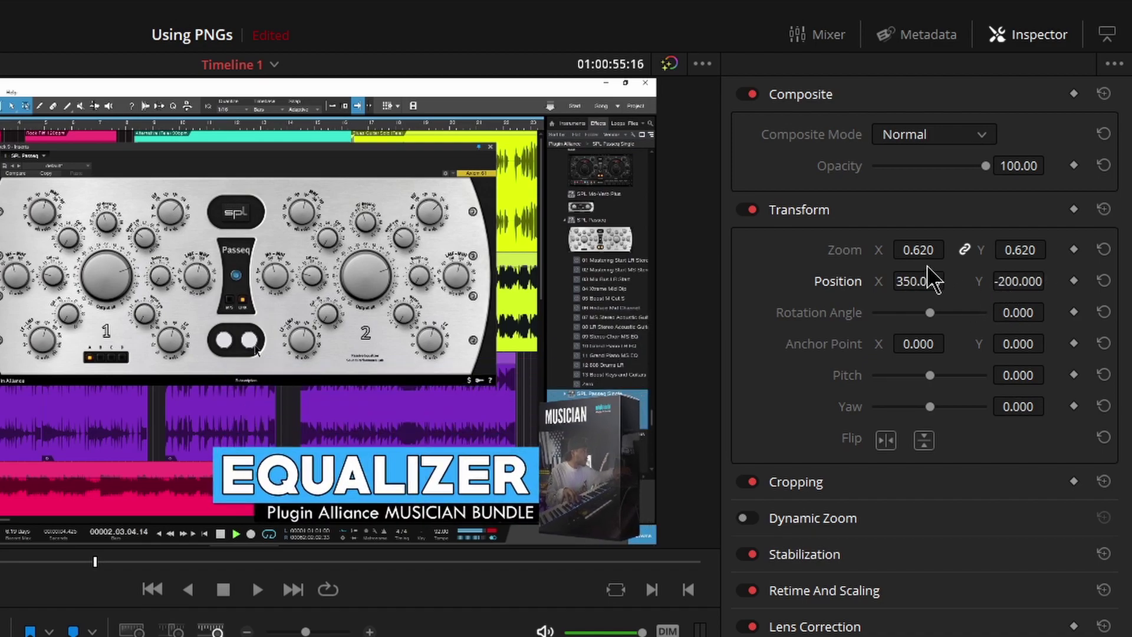
click(1026, 35)
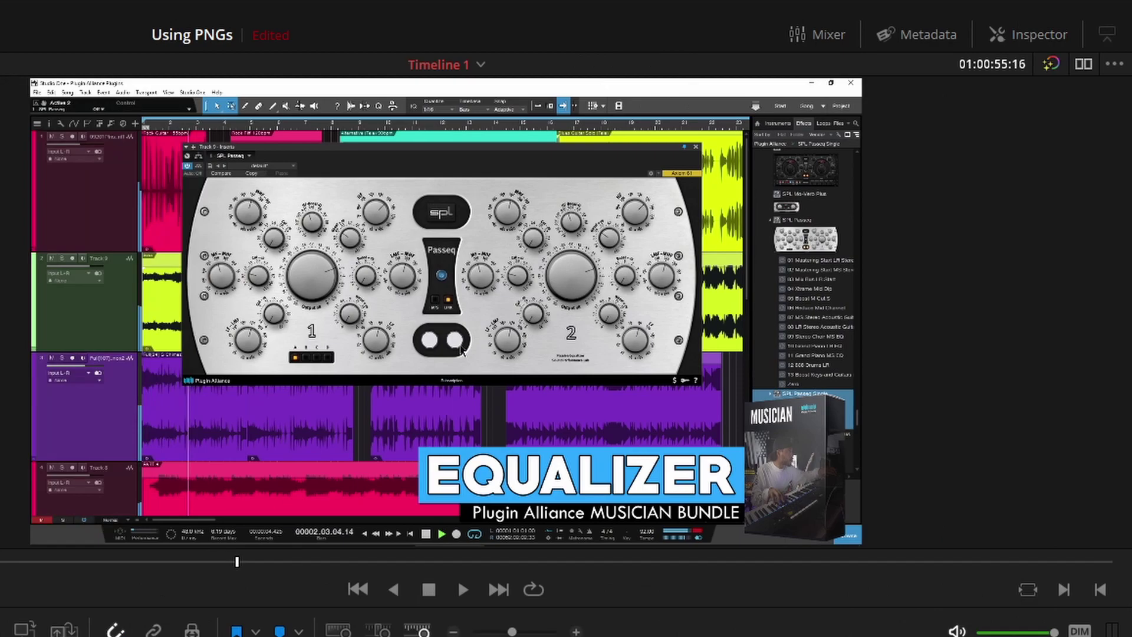
Set the callout clip's zoom to 0.700 and its position to X 285, Y -156
click(1042, 38)
drag(921, 250, 950, 247)
drag(913, 282, 874, 282)
mouse_move(1014, 282)
mouse_down()
mouse_move(1058, 280)
mouse_move(1005, 286)
mouse_up()
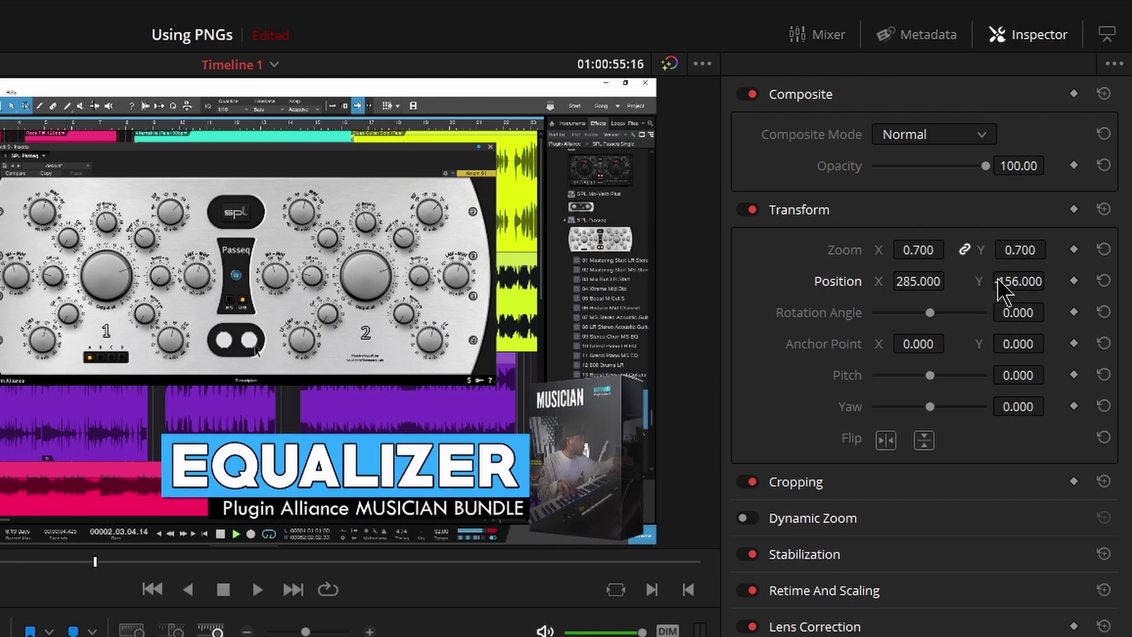
click(1031, 36)
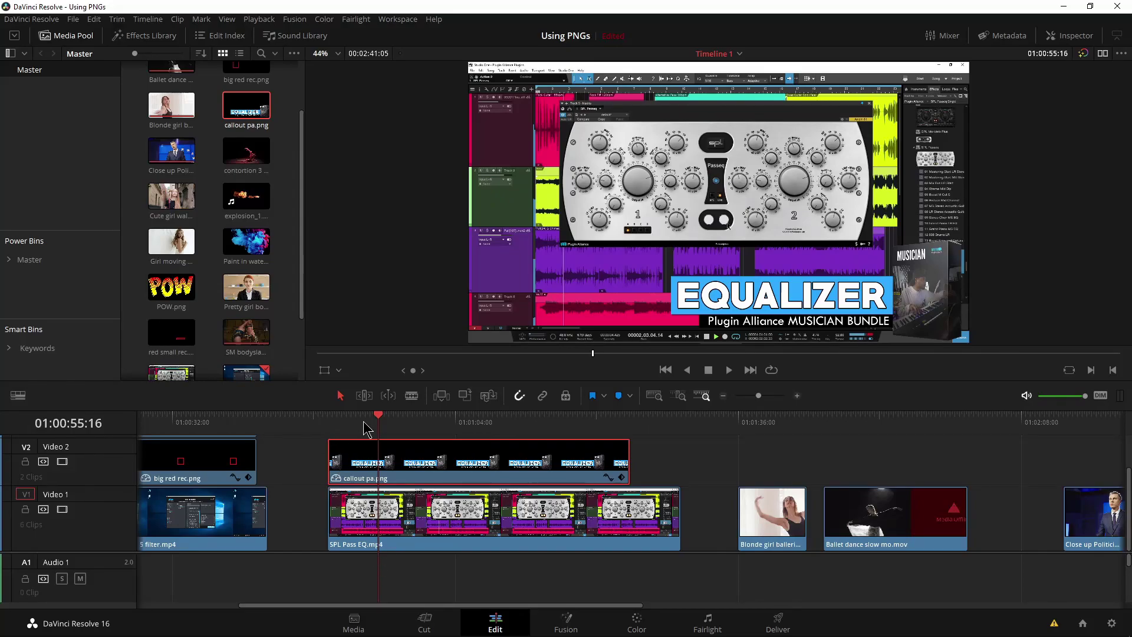
Add a Slide transition to the start of the callout clip on Video 2
click(352, 422)
click(152, 37)
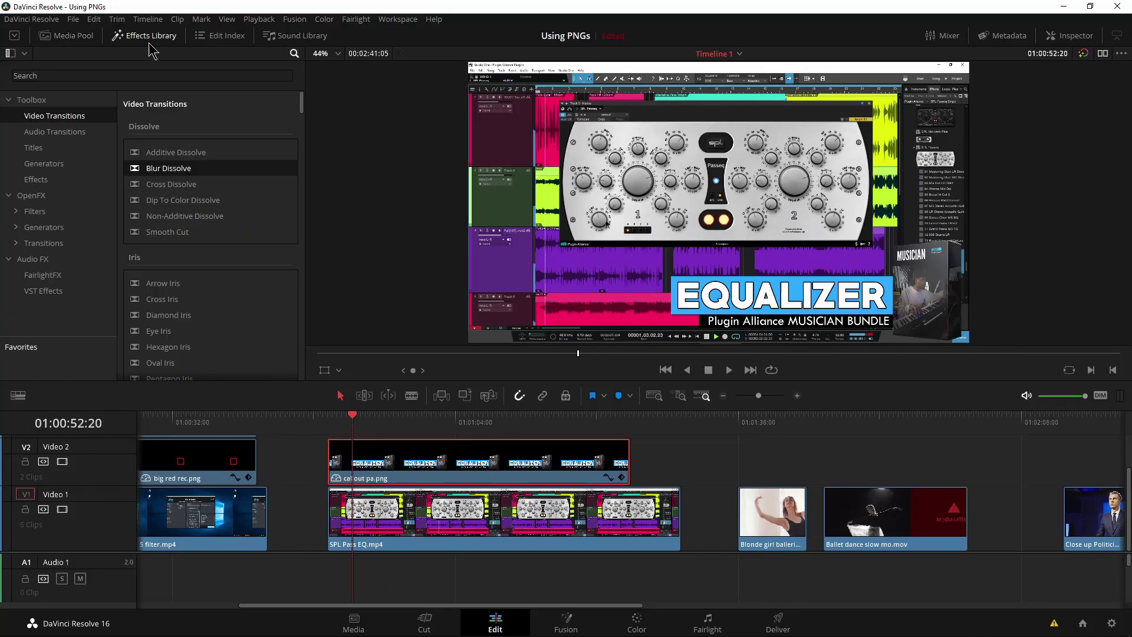
scroll(131, 242, down, 6)
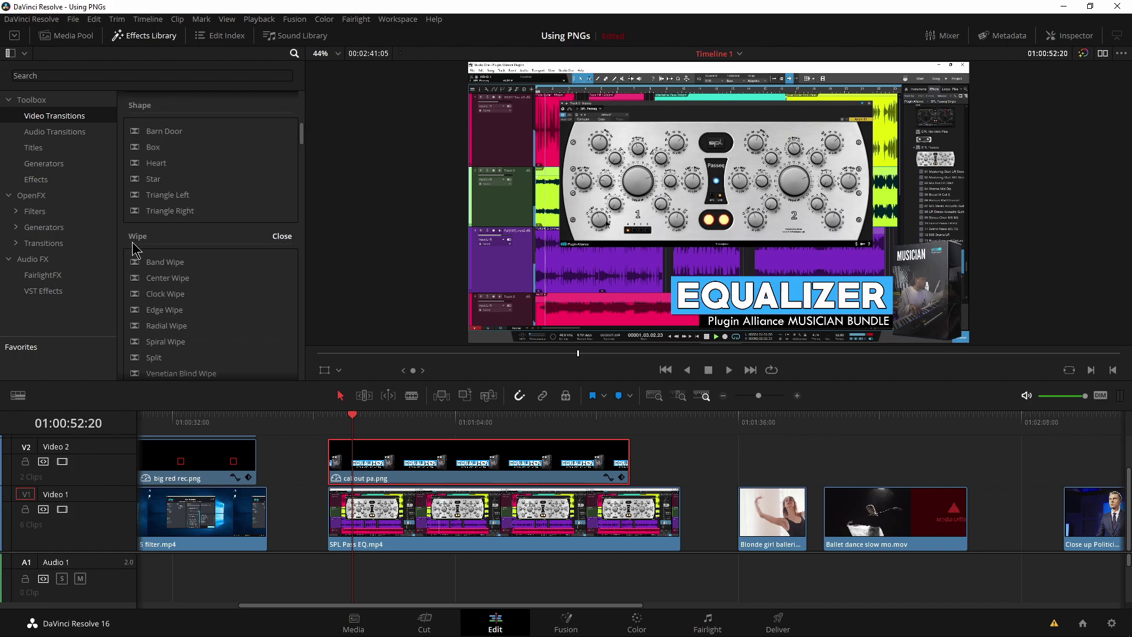
mouse_move(141, 166)
mouse_down()
mouse_move(383, 465)
mouse_move(341, 465)
mouse_up()
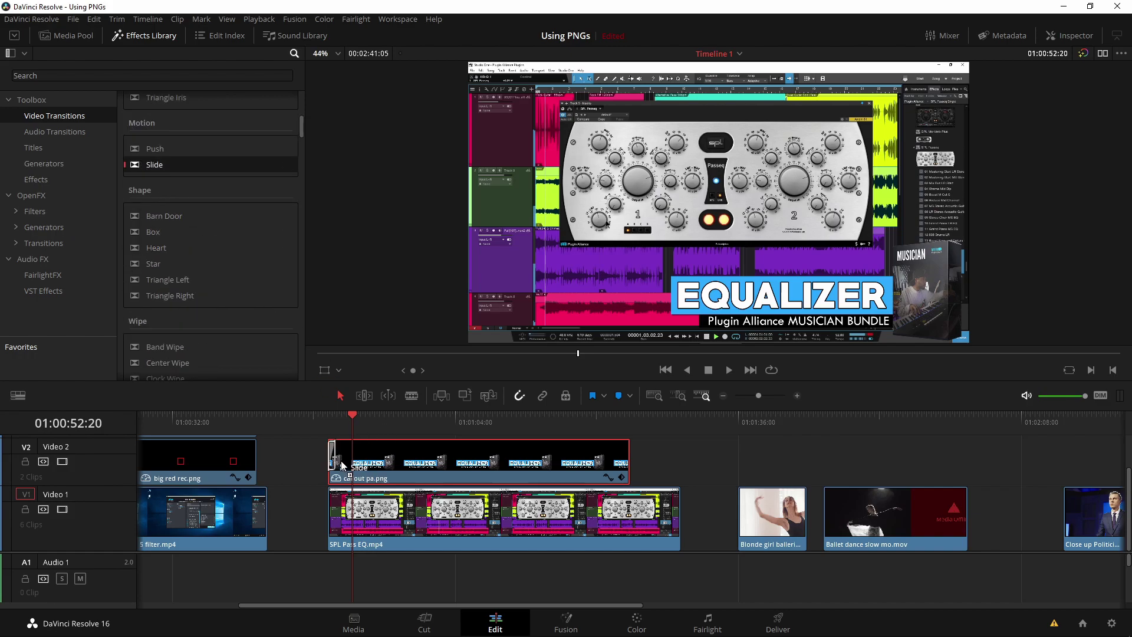
Shorten the Slide transition to 26 frames and play the callout's entrance from just before the clip
drag(754, 395, 764, 396)
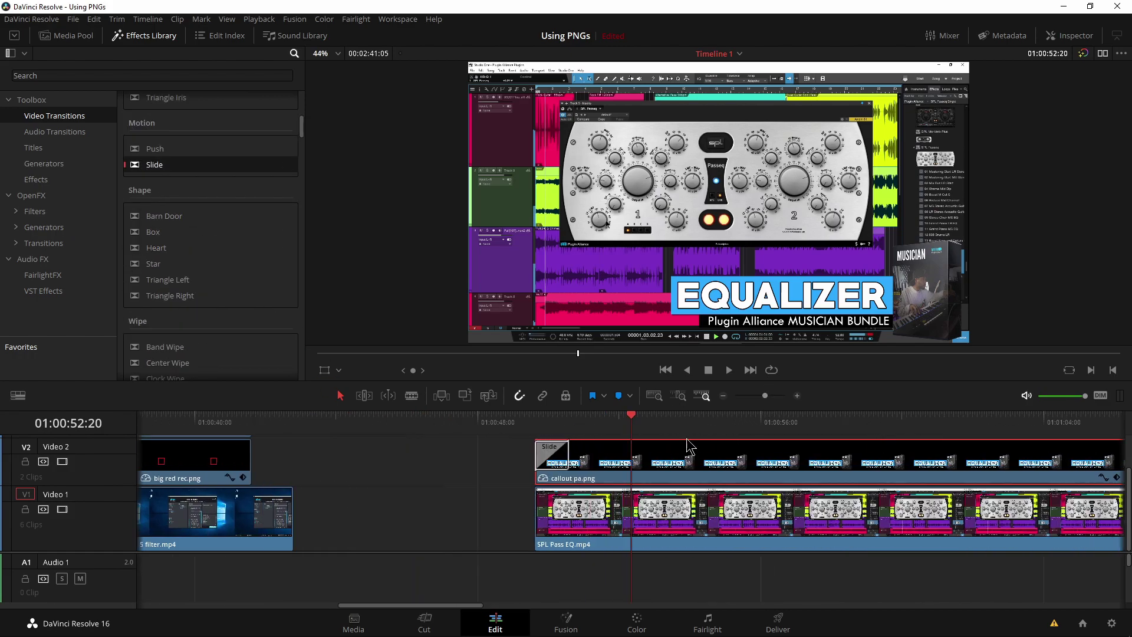
mouse_move(567, 458)
mouse_down()
mouse_move(592, 458)
mouse_move(547, 460)
mouse_up()
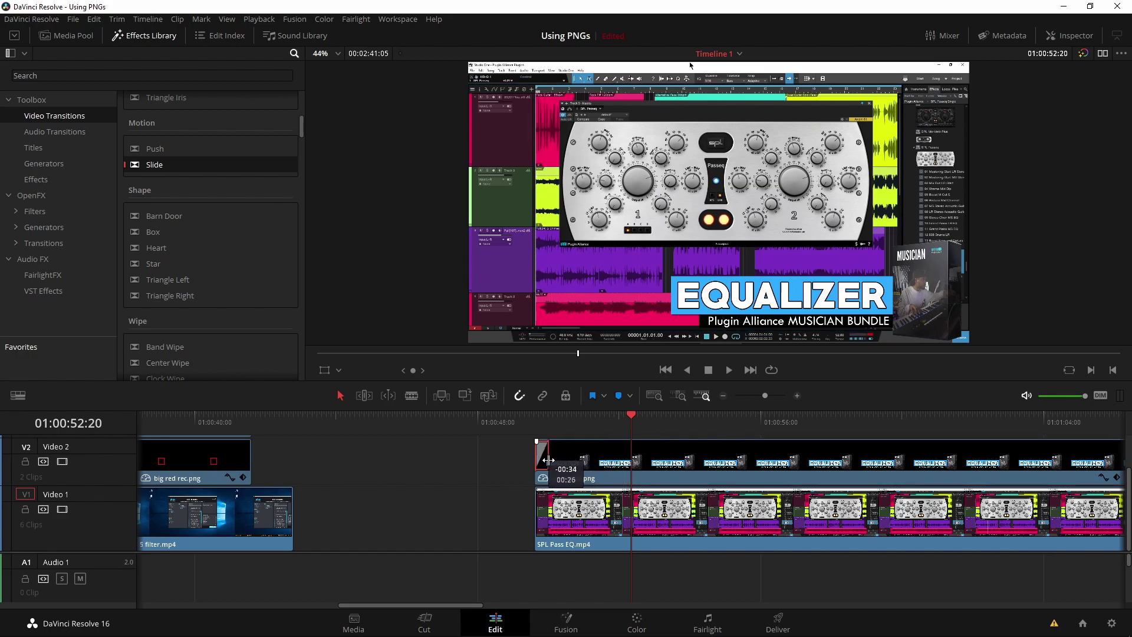
click(532, 425)
key(space)
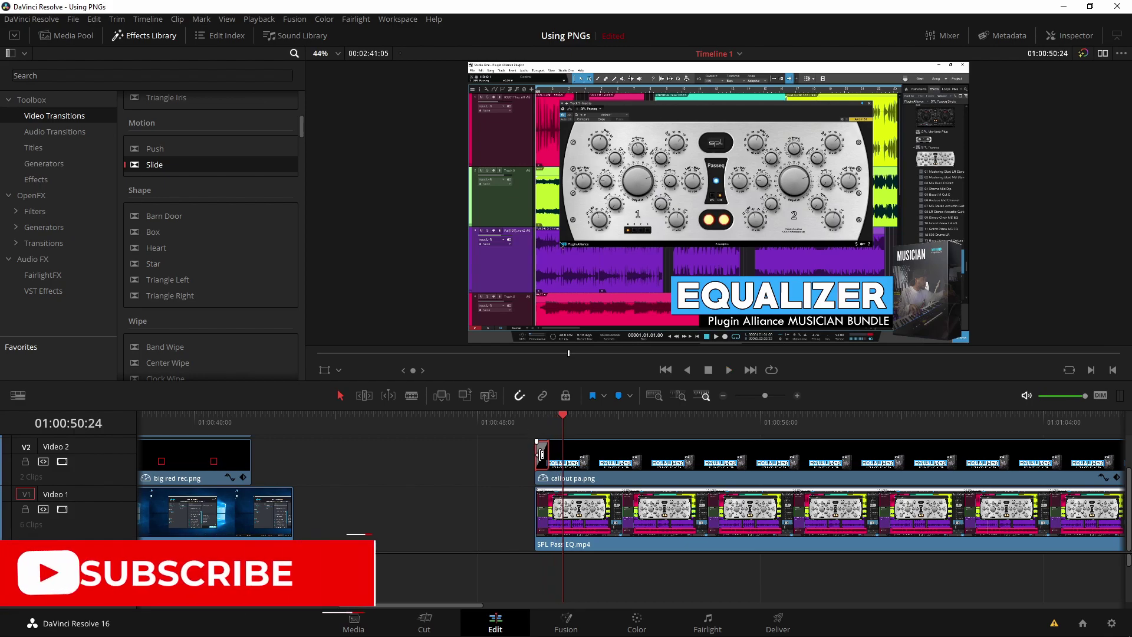
Change the Slide transition's preset so the callout enters from the right, and play the entrance from before the clip
click(796, 396)
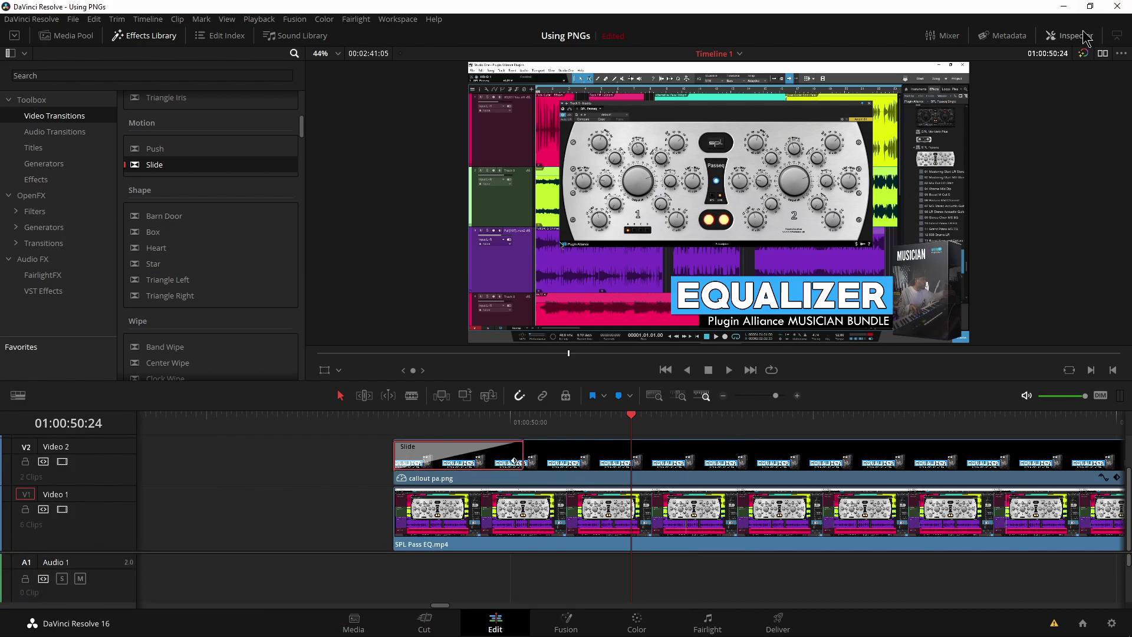
click(1069, 35)
click(1031, 228)
click(1028, 249)
click(1076, 37)
click(283, 429)
key(space)
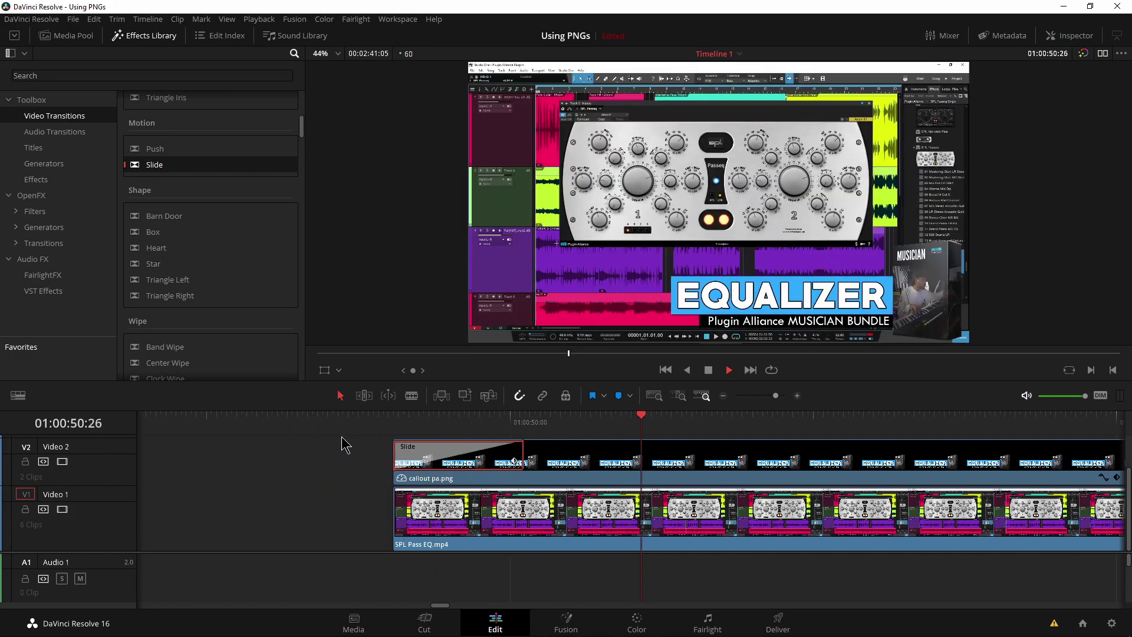
click(397, 422)
Trim the end of the callout clip on Video 2 to about 6 seconds total and add a Push transition there
drag(775, 396, 760, 396)
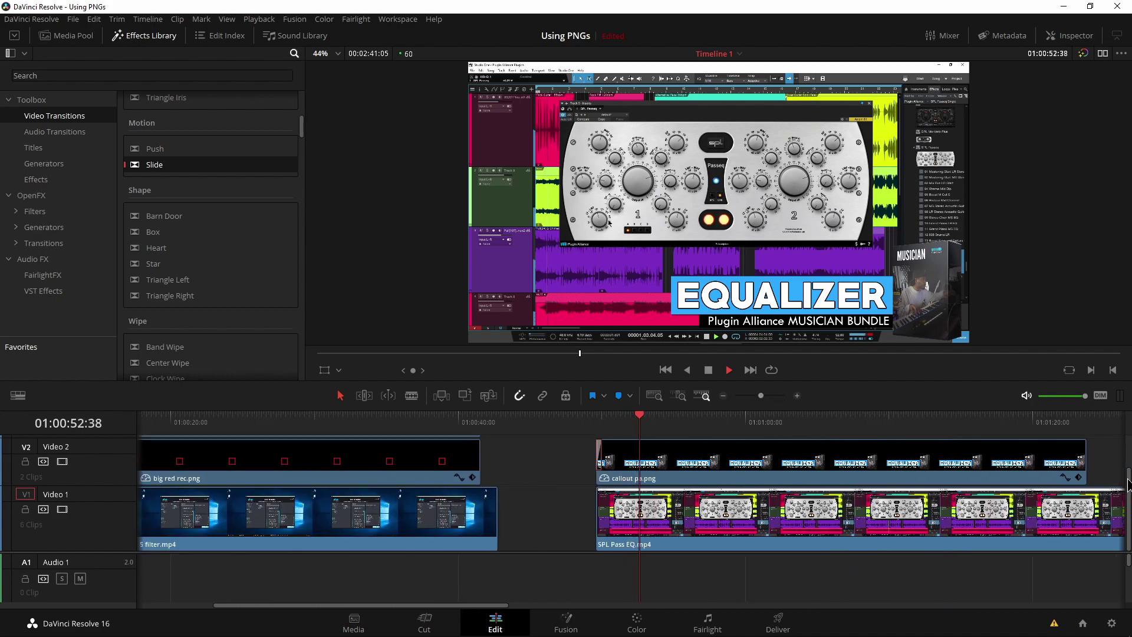
drag(1085, 469, 681, 478)
drag(136, 149, 675, 463)
Shorten the Push transition at the callout clip's end and play the callout's exit and entrance
drag(764, 398, 774, 397)
drag(823, 459, 903, 458)
key(space)
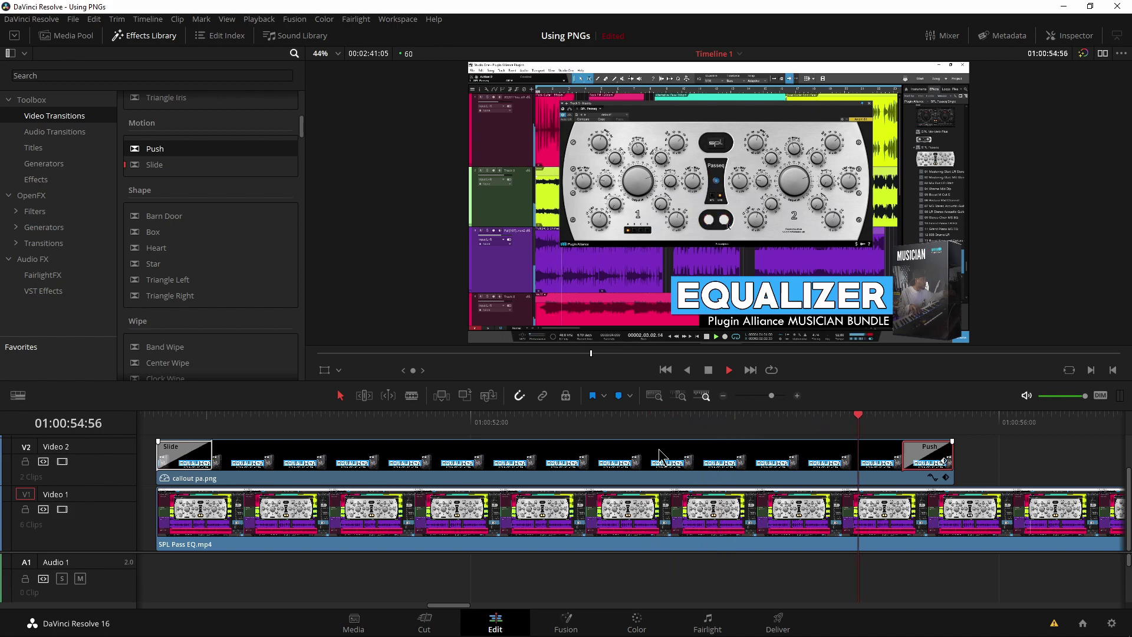
drag(902, 428, 136, 484)
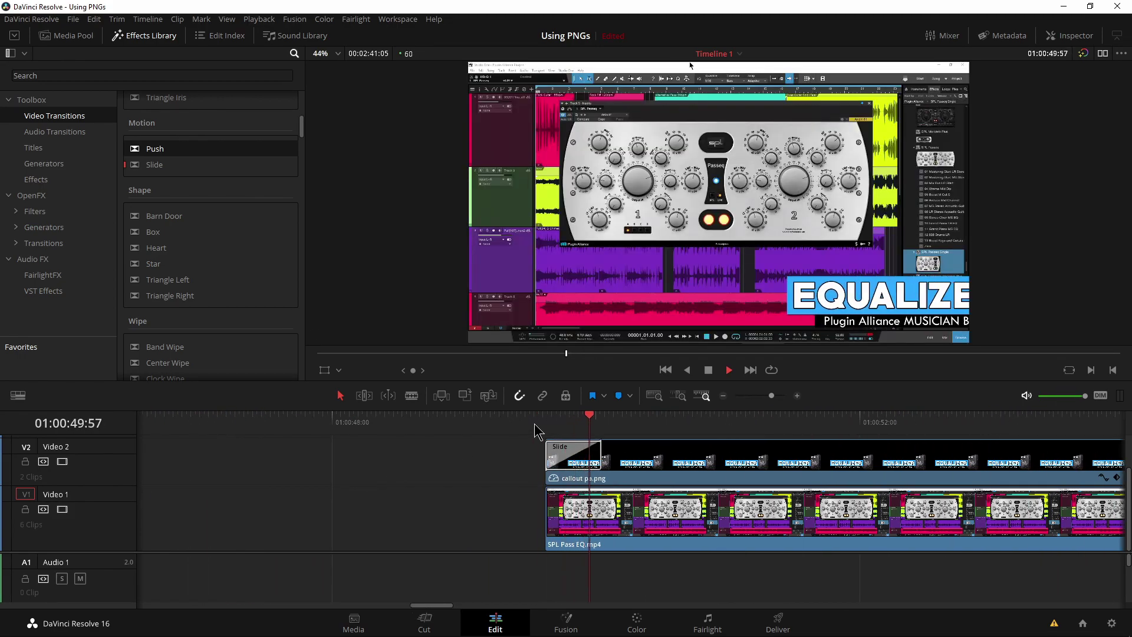
scroll(482, 471, right, 6)
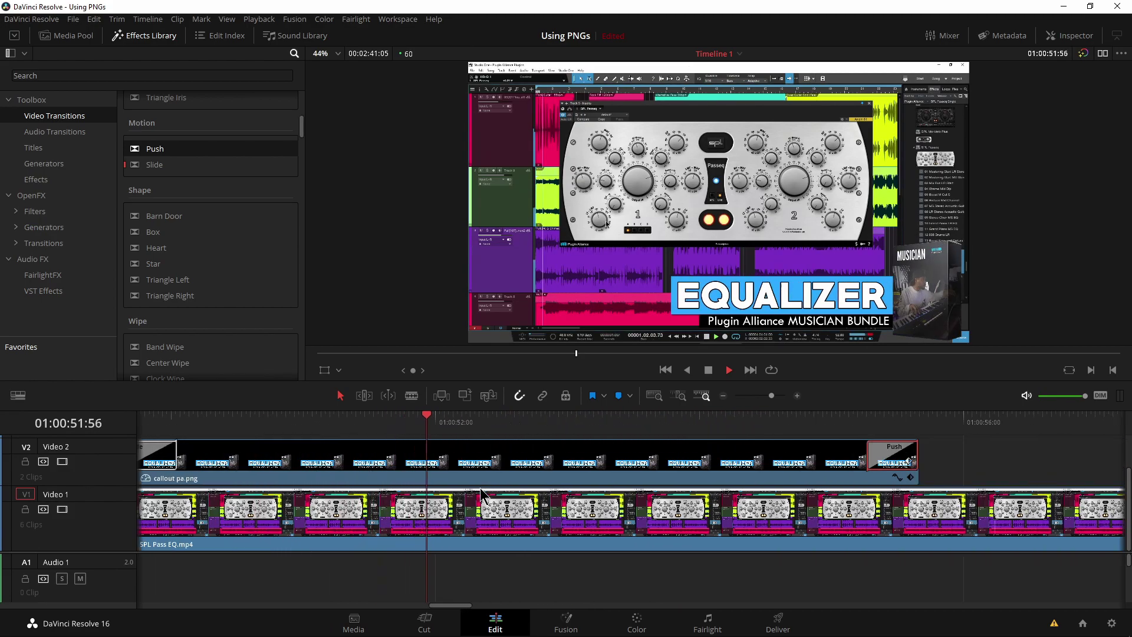
key(space)
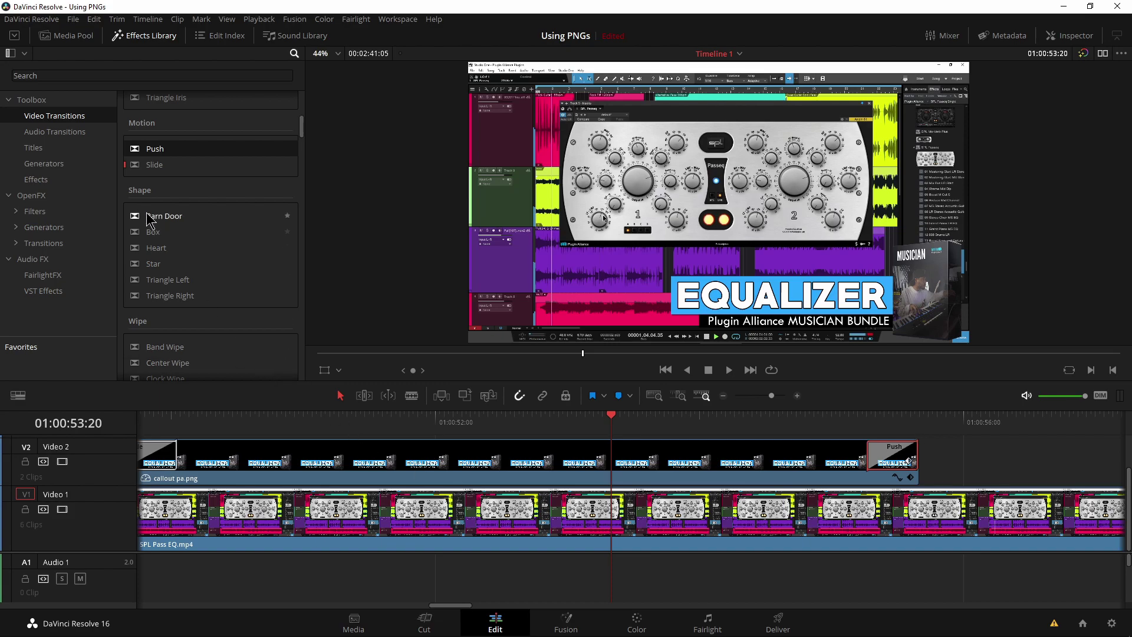
Open the Sound FX power bin and place the playhead at the callout clip's start, 01:00:49:37
click(144, 36)
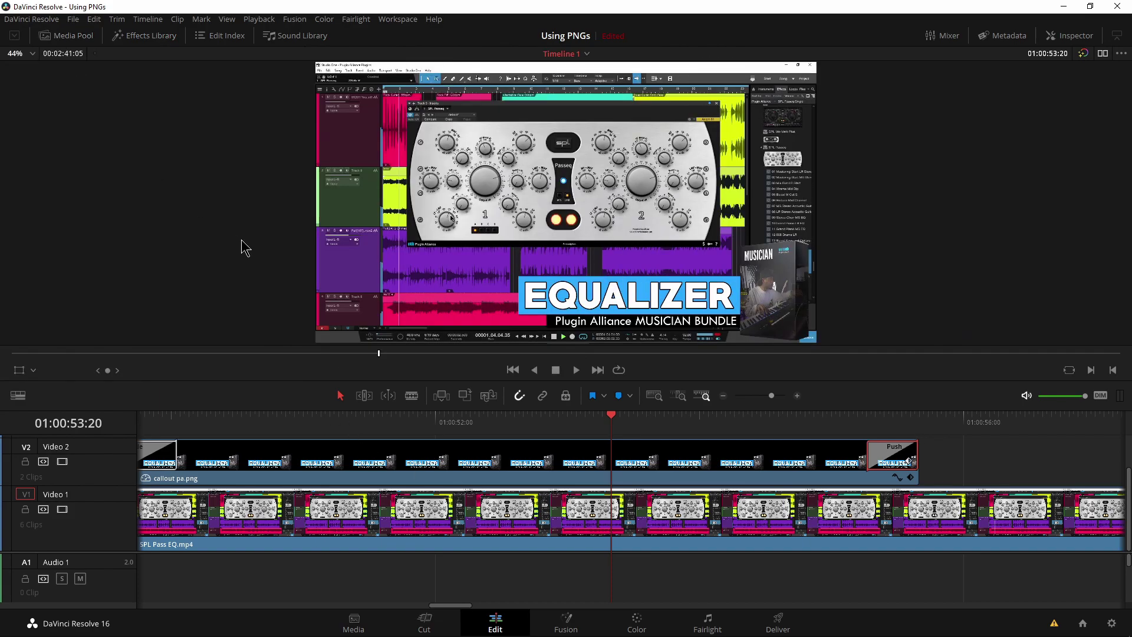
click(71, 35)
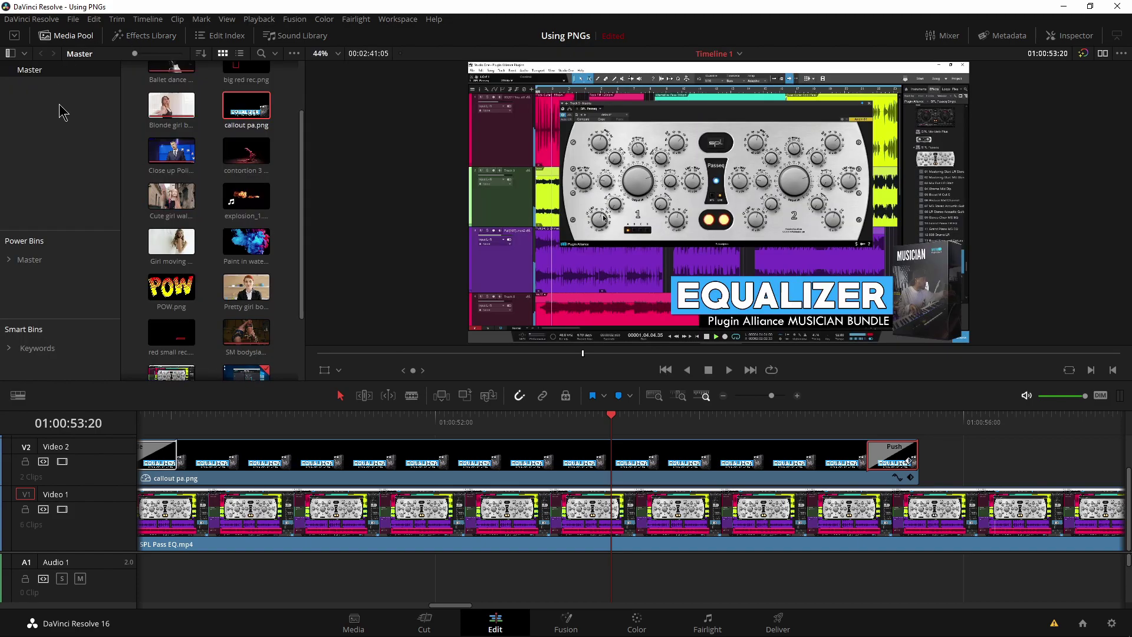
click(30, 263)
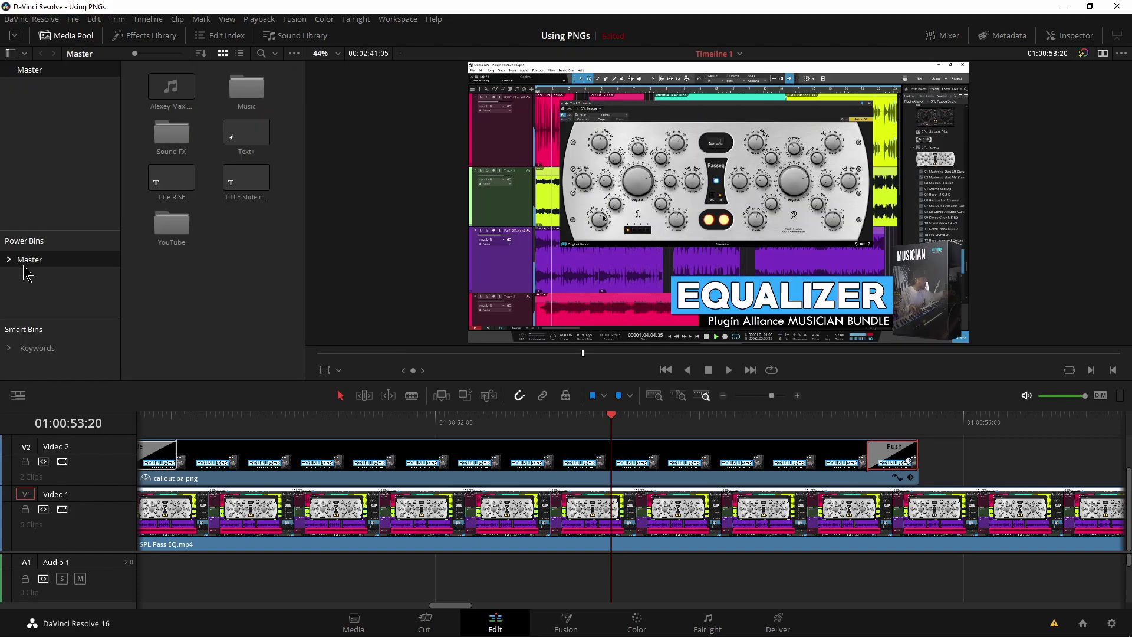
double_click(174, 132)
scroll(478, 517, left, 3)
click(297, 424)
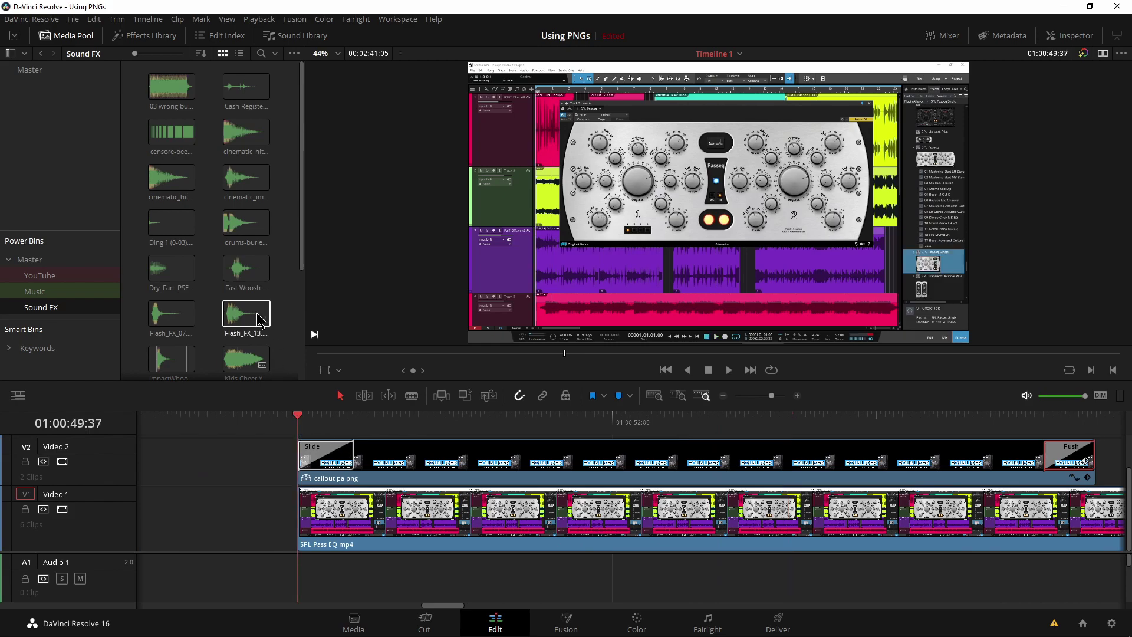
Place the second Perfect Fast sound effect on Audio 1 at the callout clip's start and play it with the entrance
click(246, 268)
scroll(177, 265, down, 3)
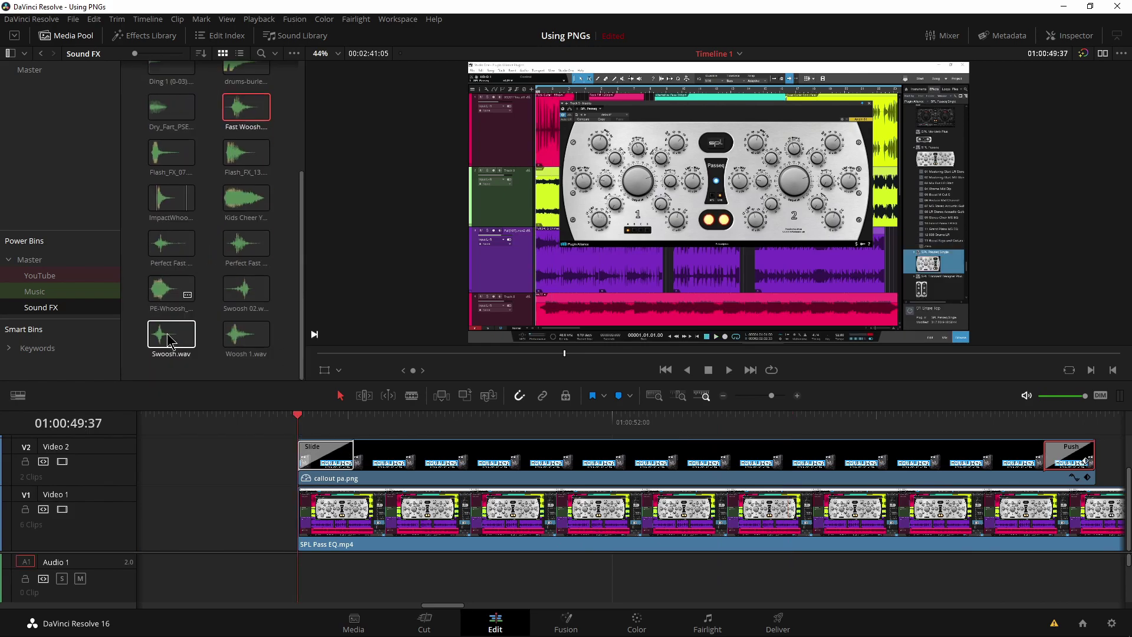
drag(246, 243, 316, 575)
key(space)
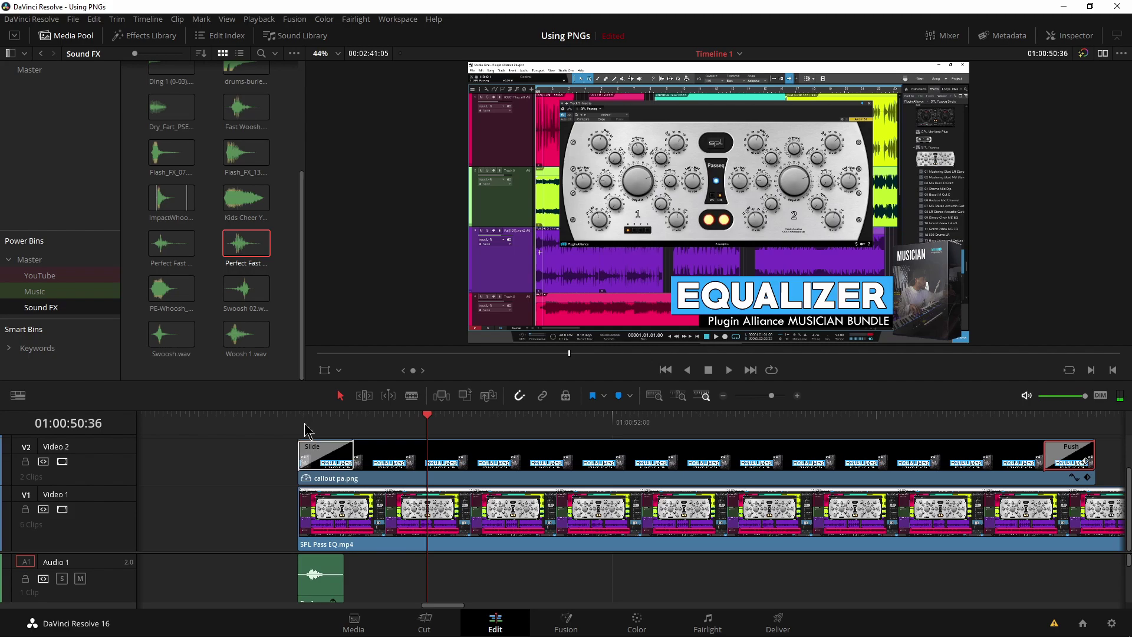
Place POW.png on Video 2 above SM bodyslam wrestling.mov, starting at 01:02:37:57
drag(771, 395, 764, 395)
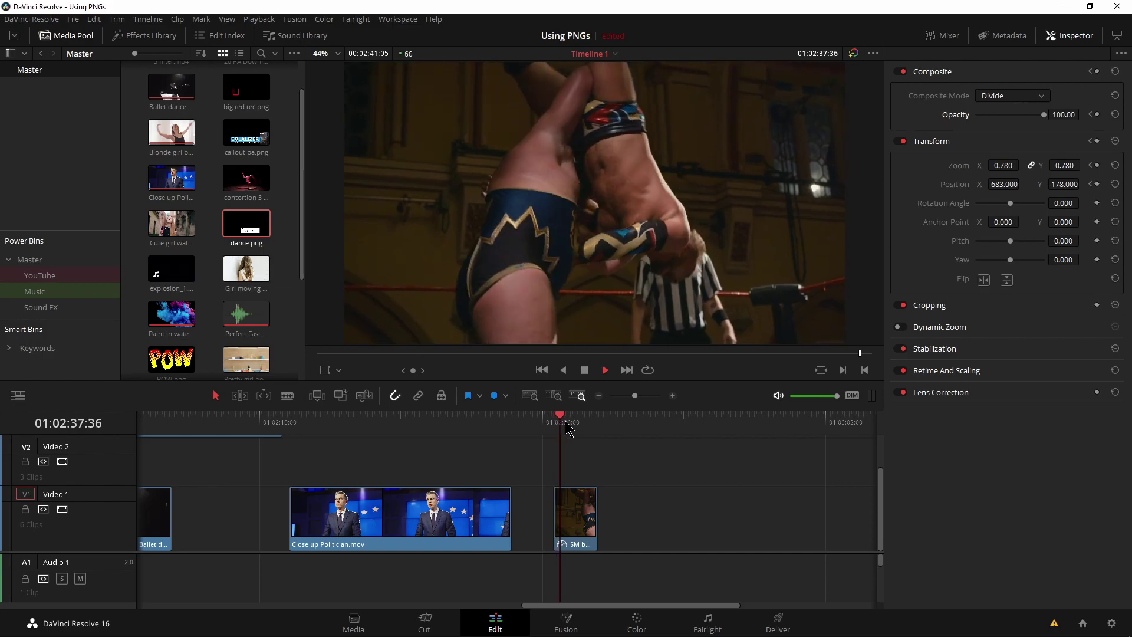
drag(633, 396, 646, 397)
key(space)
click(377, 420)
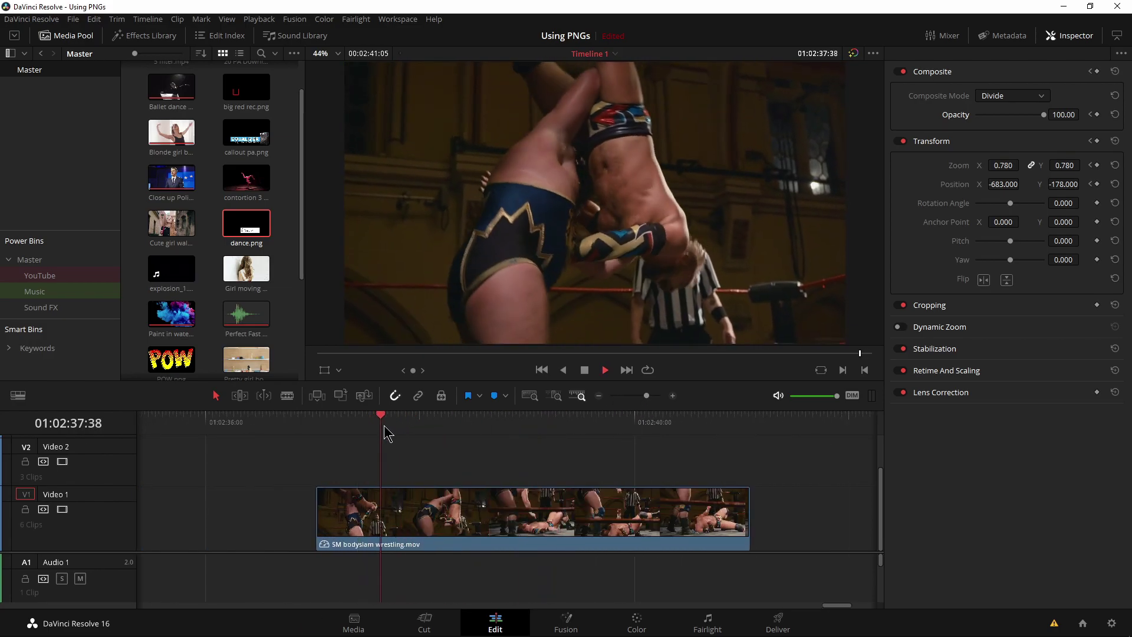
key(space)
click(414, 420)
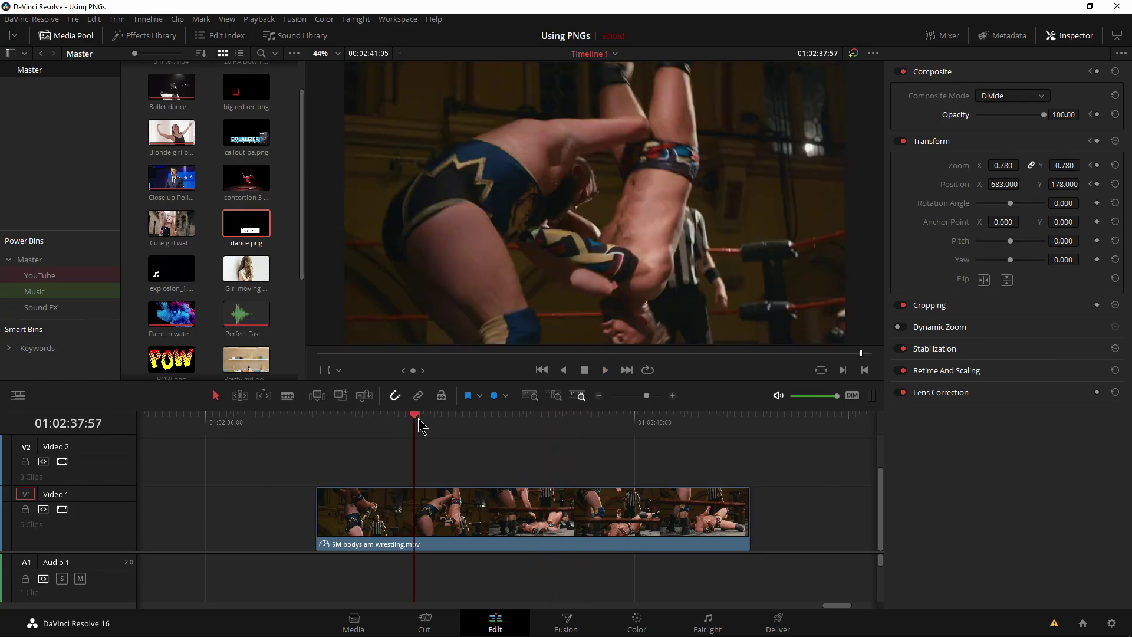
double_click(195, 361)
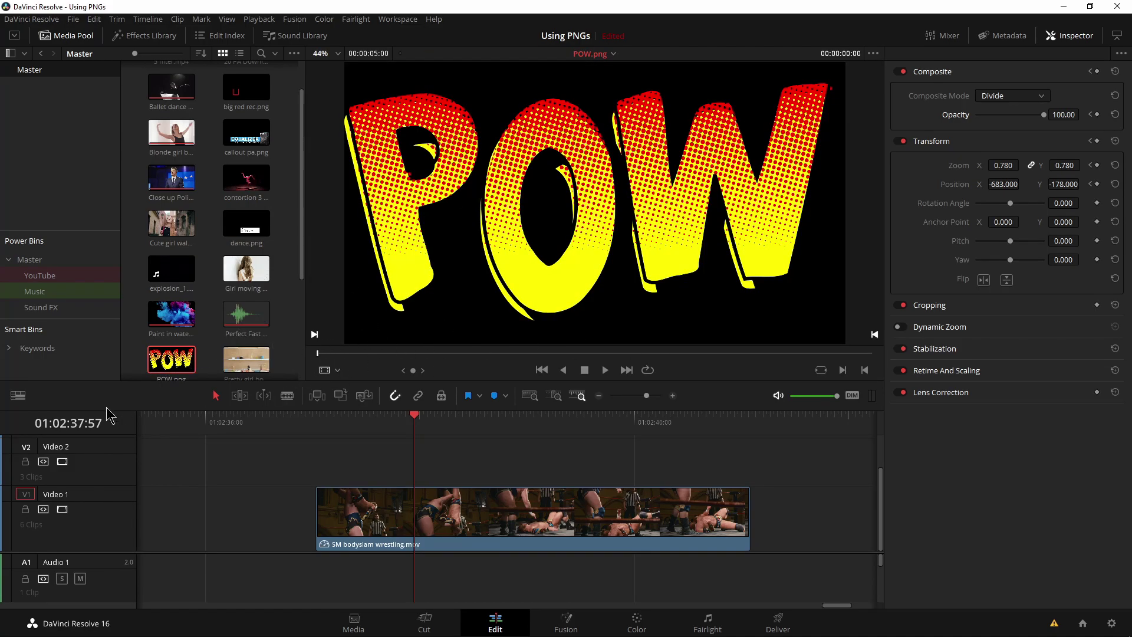
drag(174, 372, 416, 453)
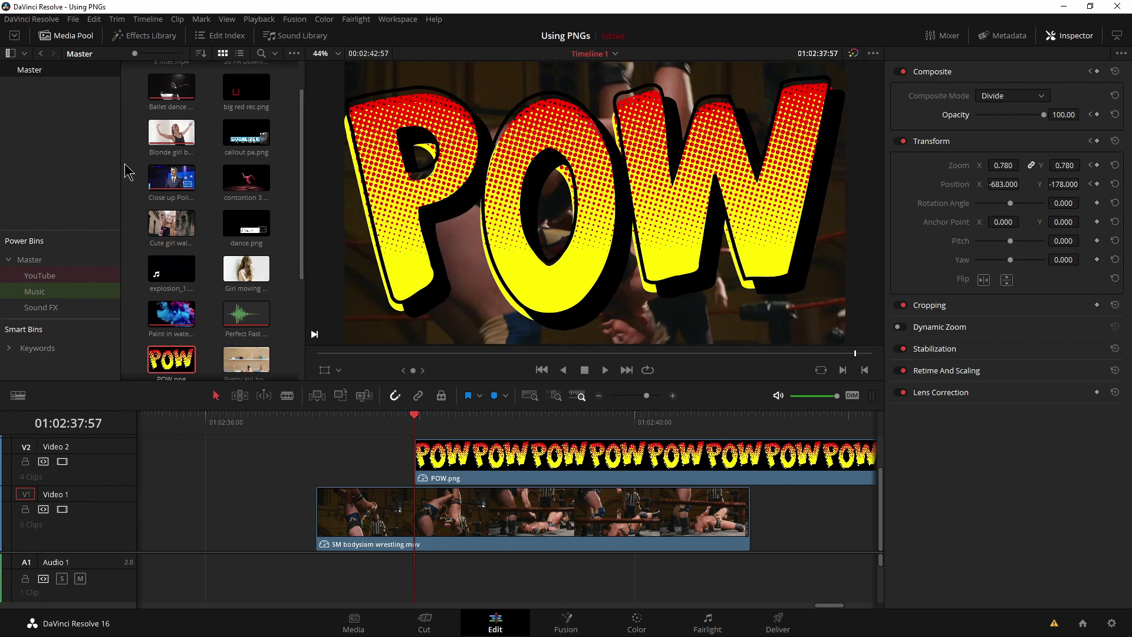
Set the POW.png clip's zoom to 0.400
click(143, 36)
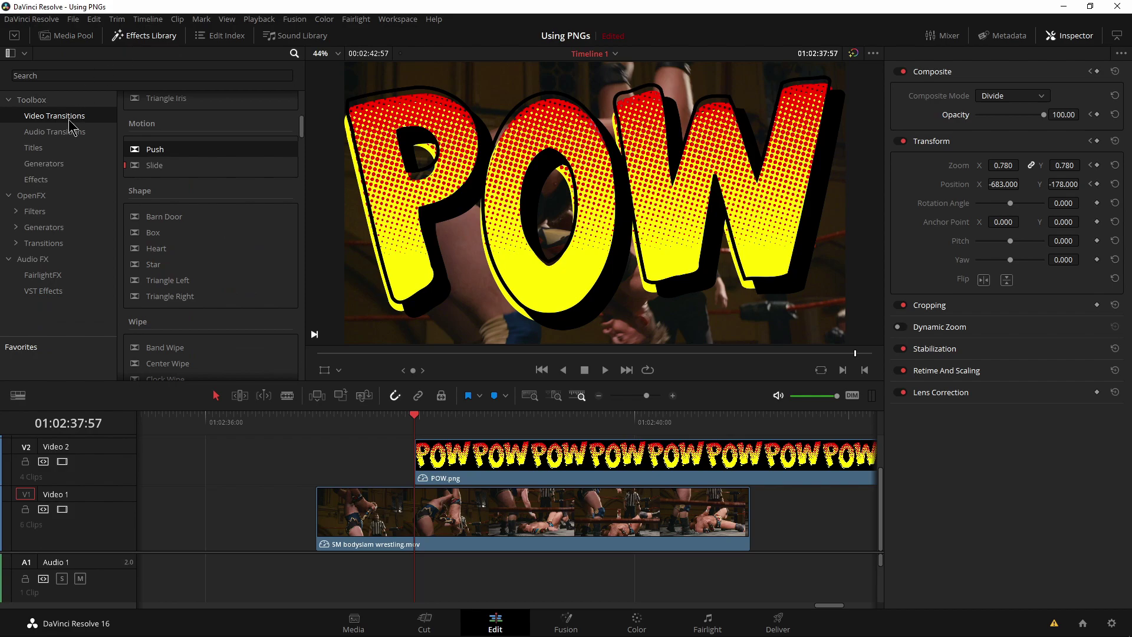
click(67, 37)
click(532, 458)
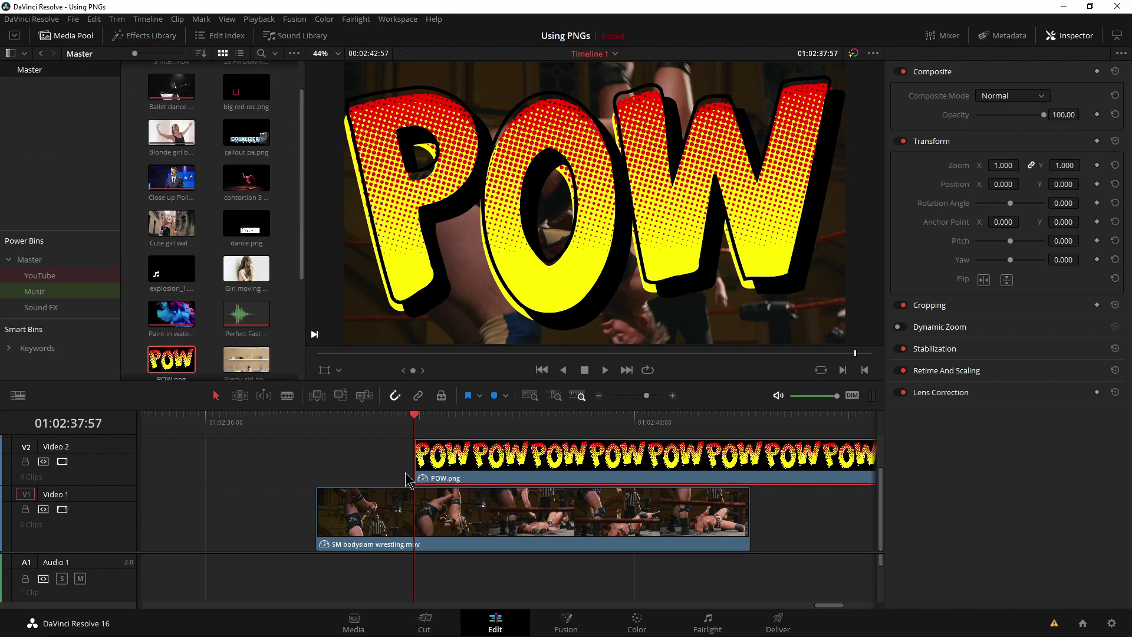
drag(1002, 165, 967, 165)
scroll(446, 517, right, 3)
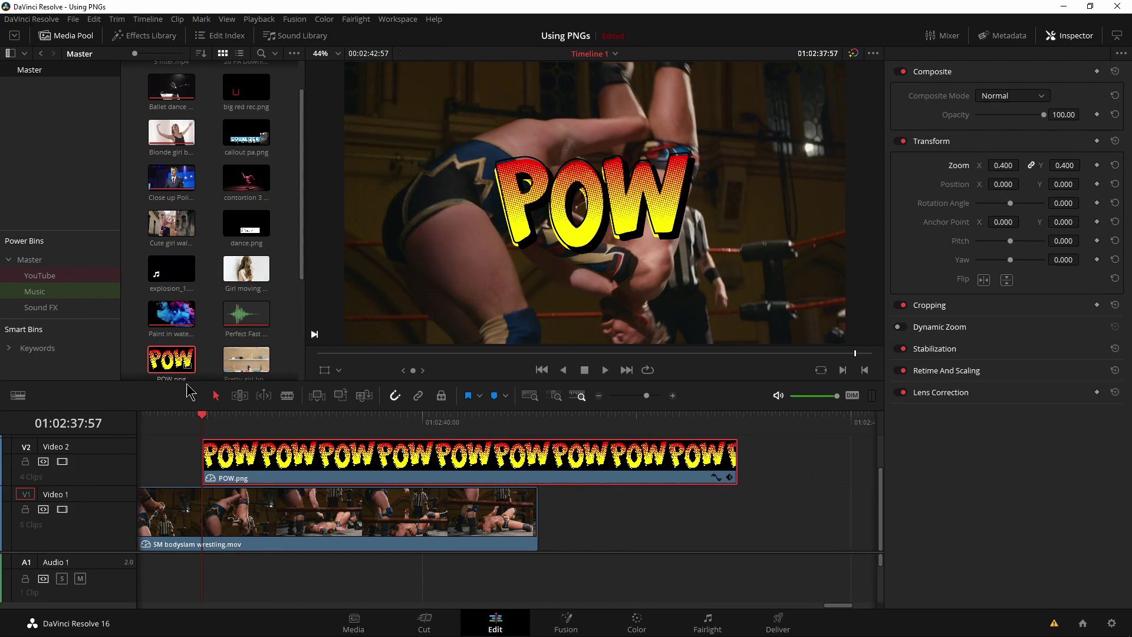
Trim the POW clip's start to 01:02:38:29 and set its position to X 380, Y -350 with a rotation angle of 4.700
drag(202, 416, 260, 423)
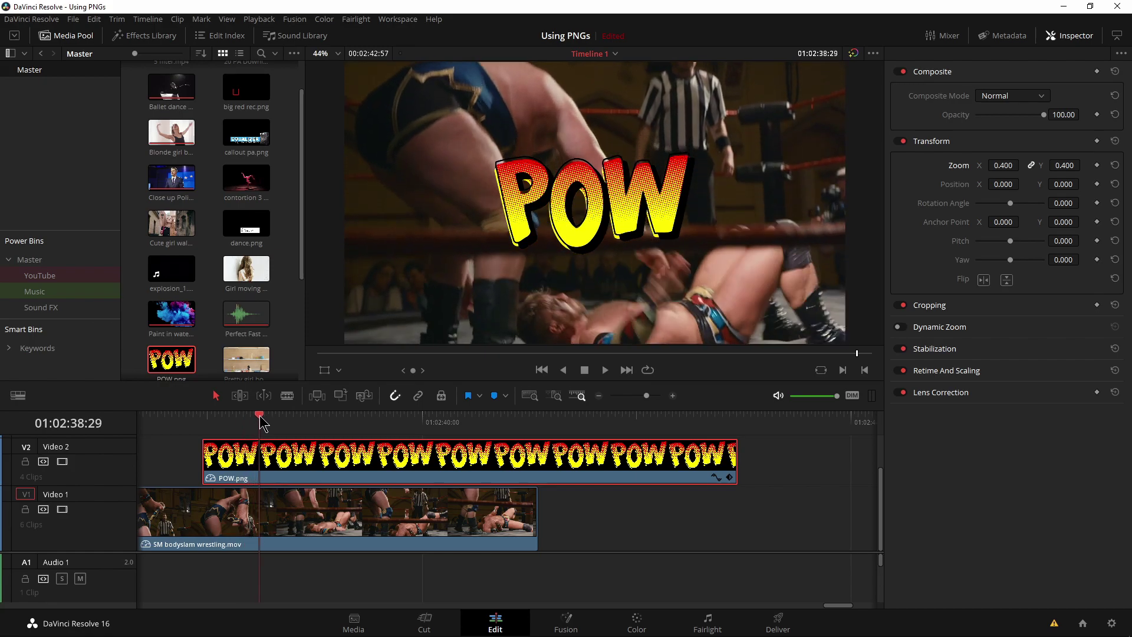
drag(209, 463, 260, 462)
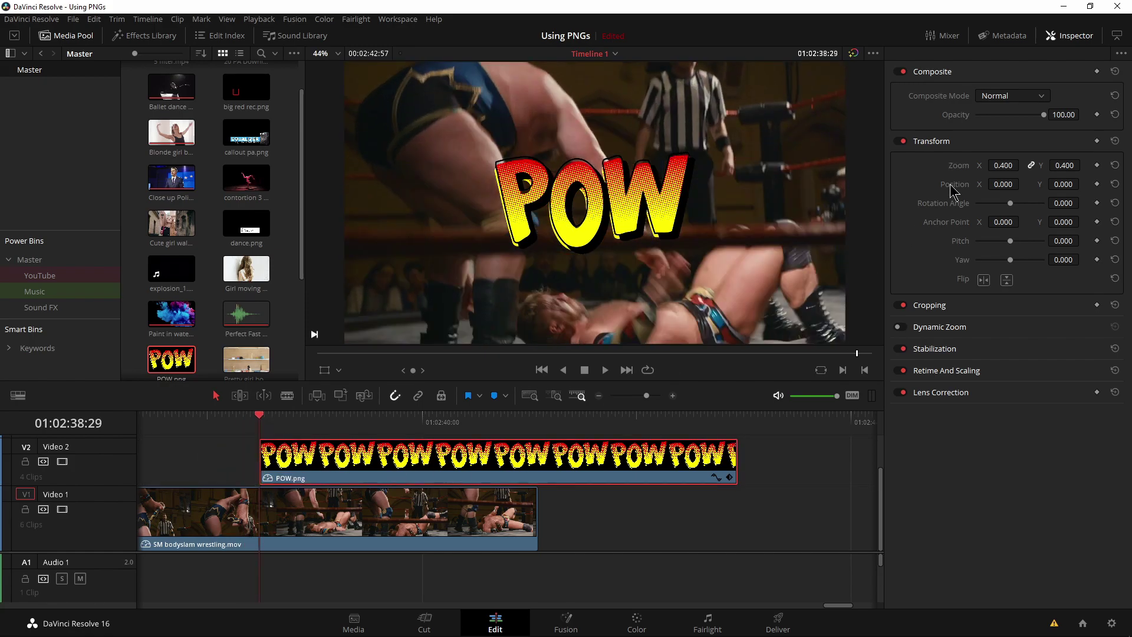
drag(994, 184, 1082, 203)
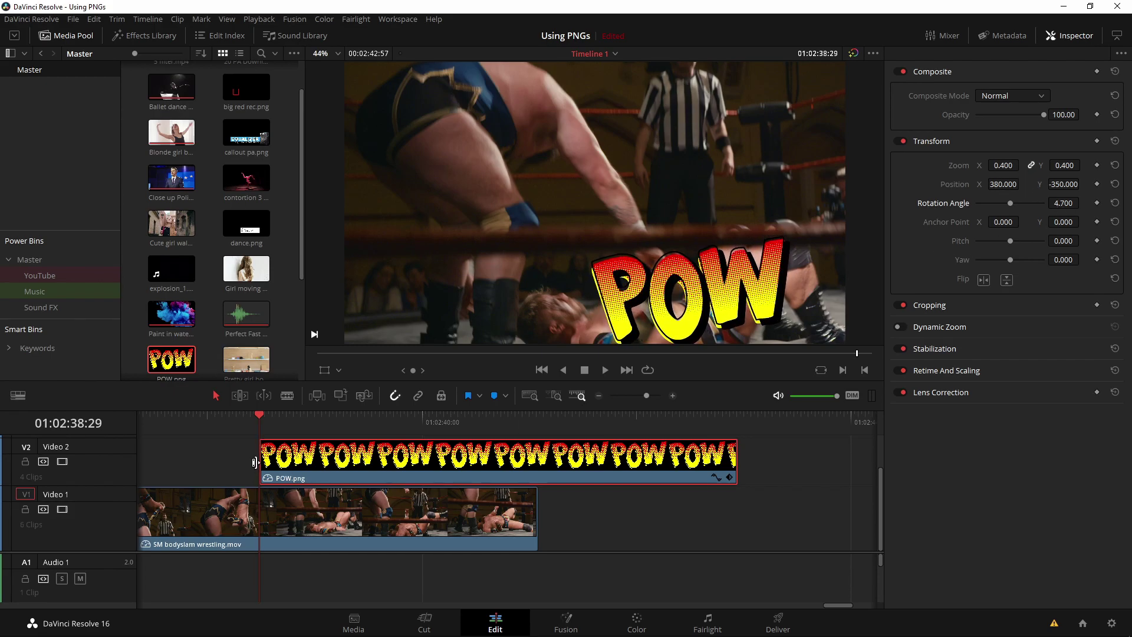
Play the wrestling clip repeatedly from before the POW graphic to check its timing against the body slam
click(214, 419)
key(space)
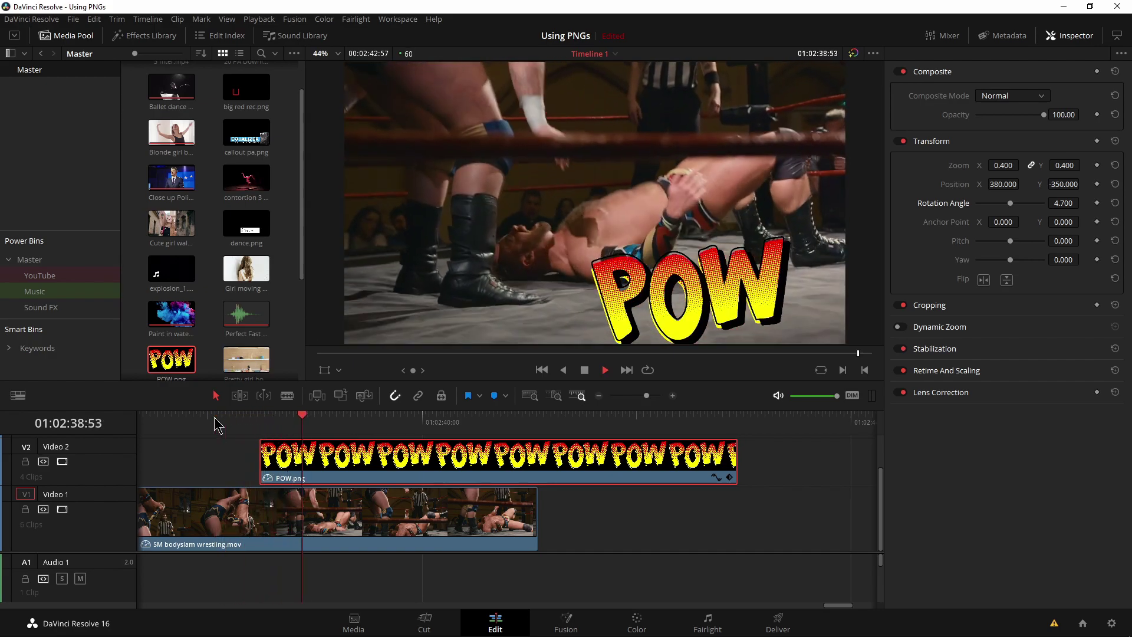
click(215, 419)
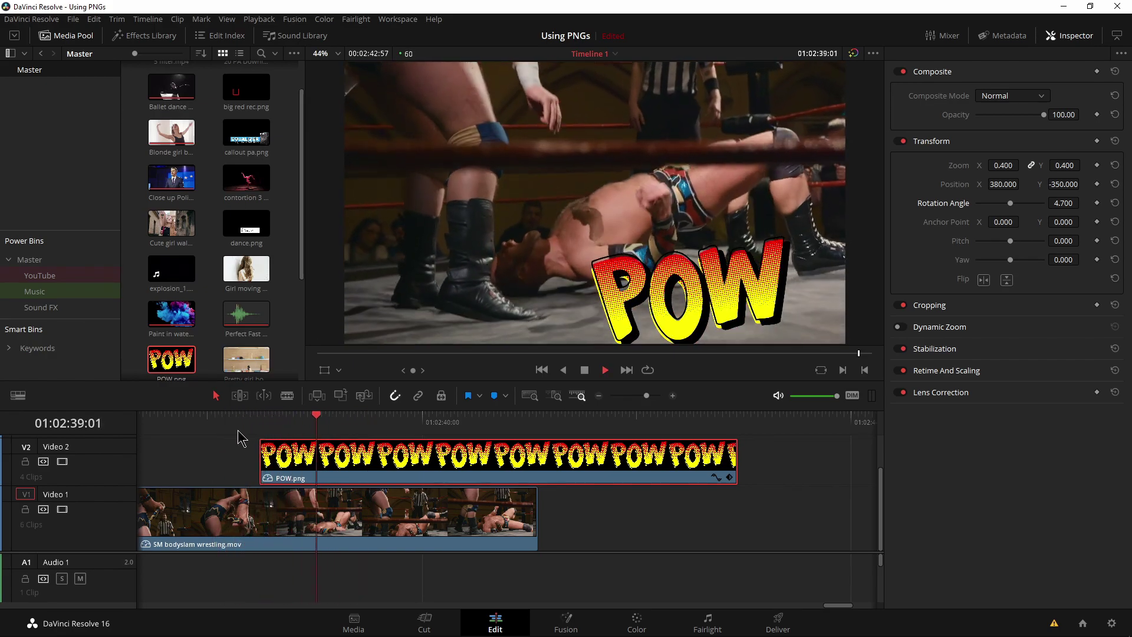
key(space)
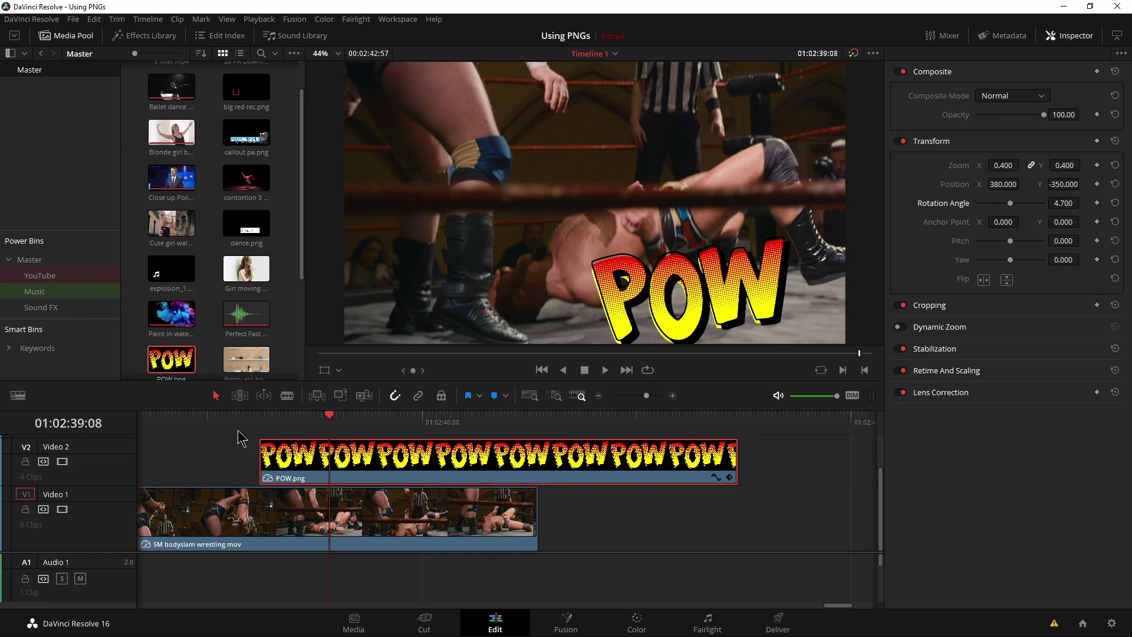
click(273, 420)
drag(646, 395, 655, 398)
click(374, 419)
key(space)
click(408, 419)
key(space)
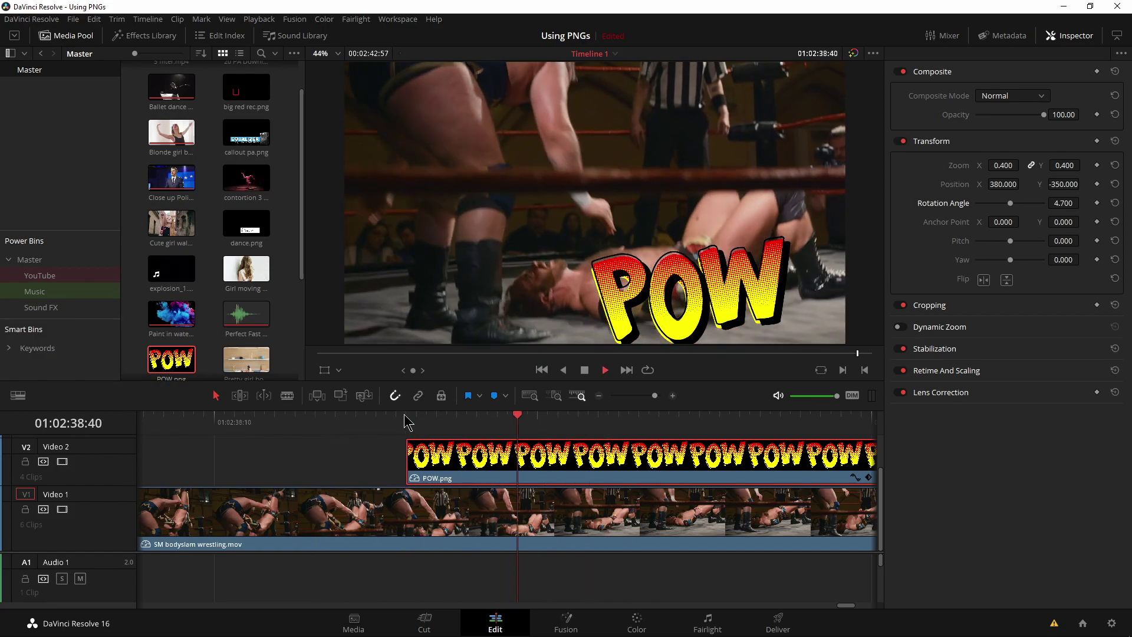
key(space)
Extend the POW clip's start four frames earlier and play across its entrance
click(411, 454)
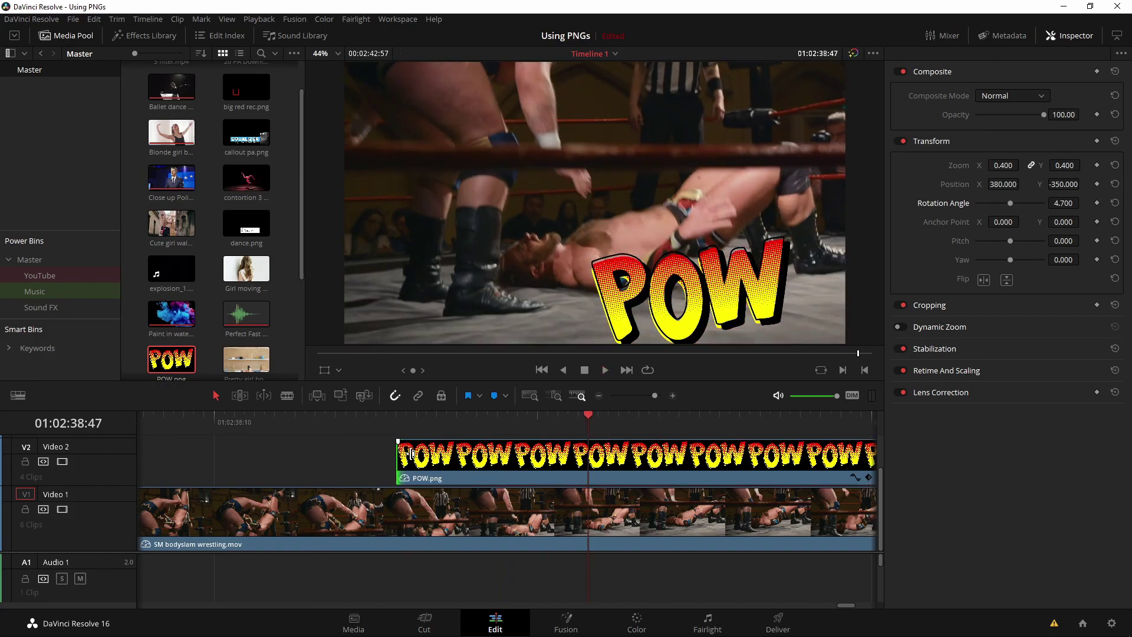
key(comma)
key(comma)
key(comma)
key(comma)
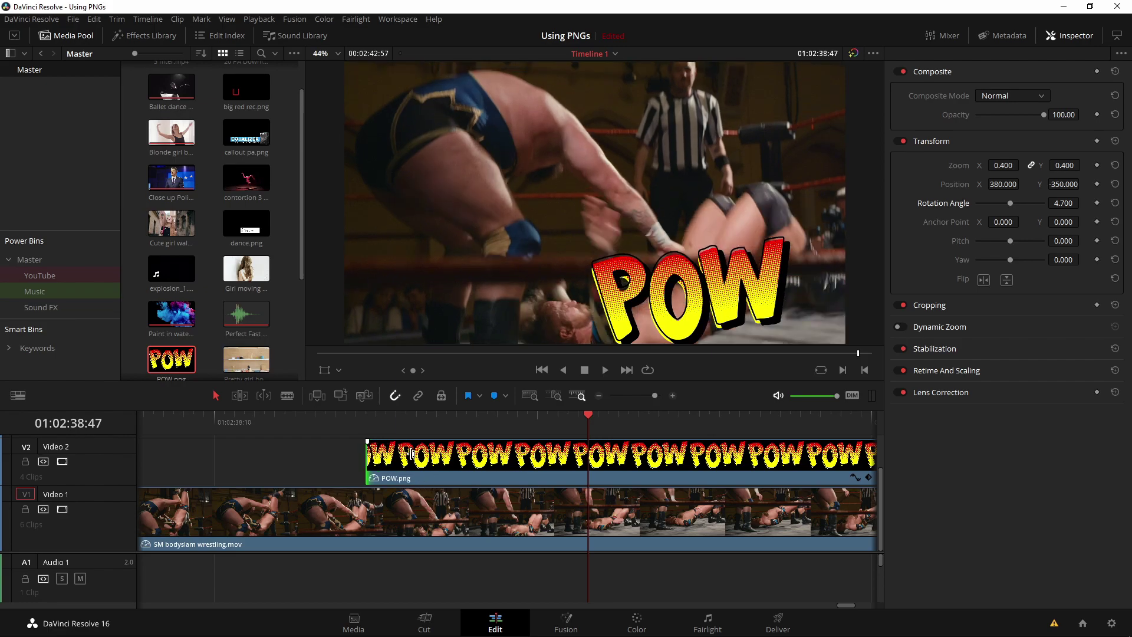
click(360, 419)
key(space)
key(space)
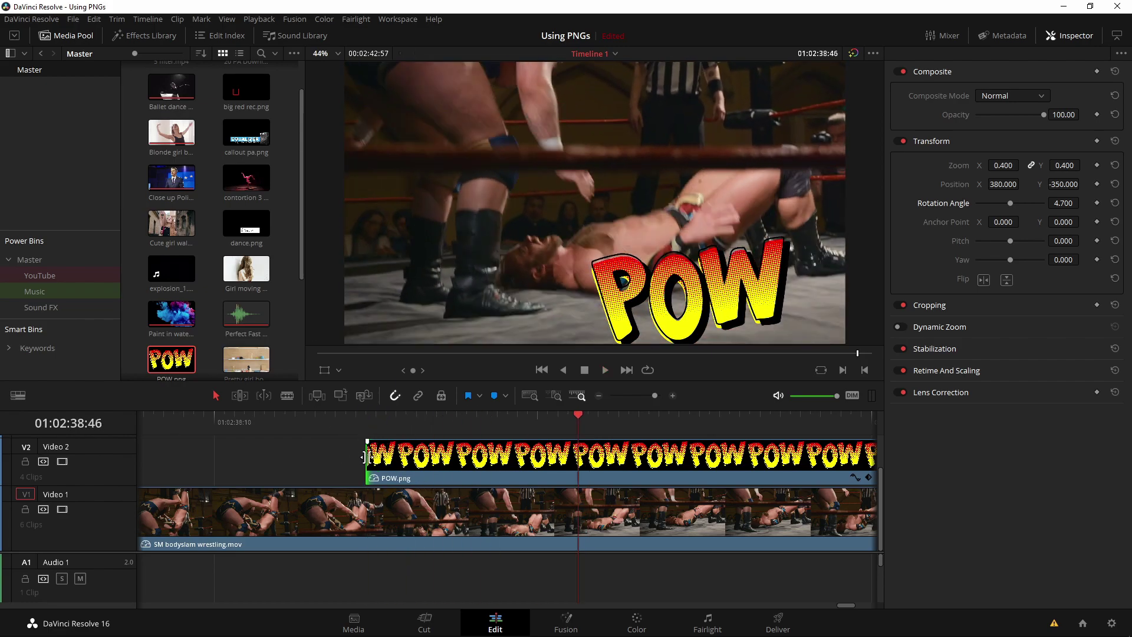
Trim the POW clip's start two frames later and replay its entrance
key(period)
key(period)
click(382, 426)
key(space)
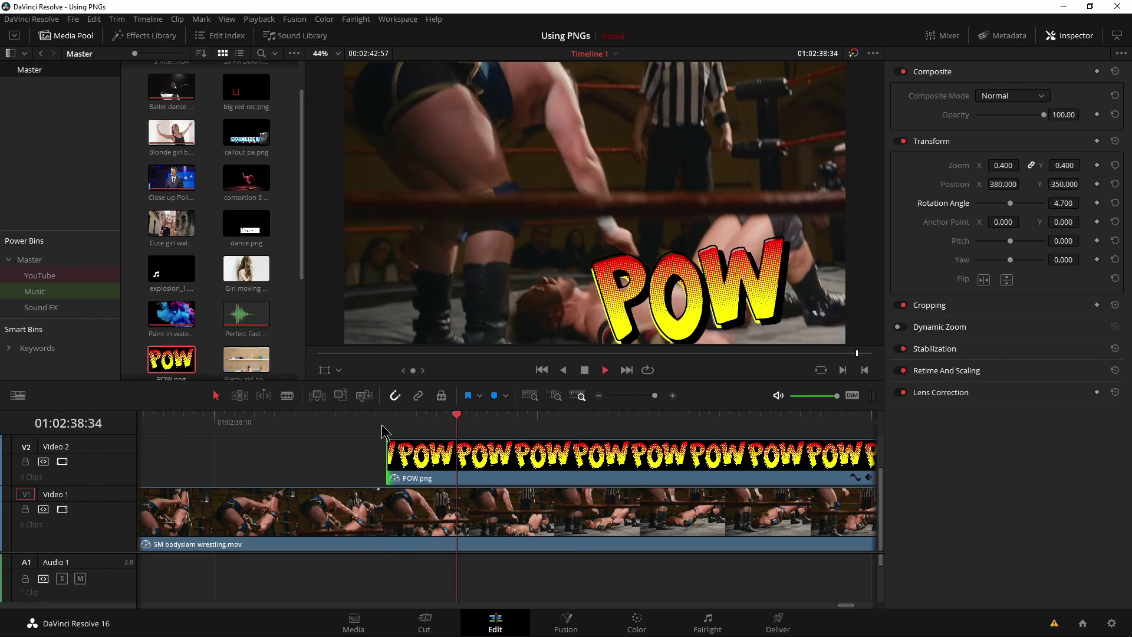
click(382, 426)
key(space)
Add opacity, zoom, position and rotation angle keyframes to the POW clip at 01:02:38:39
drag(381, 421, 508, 422)
click(513, 478)
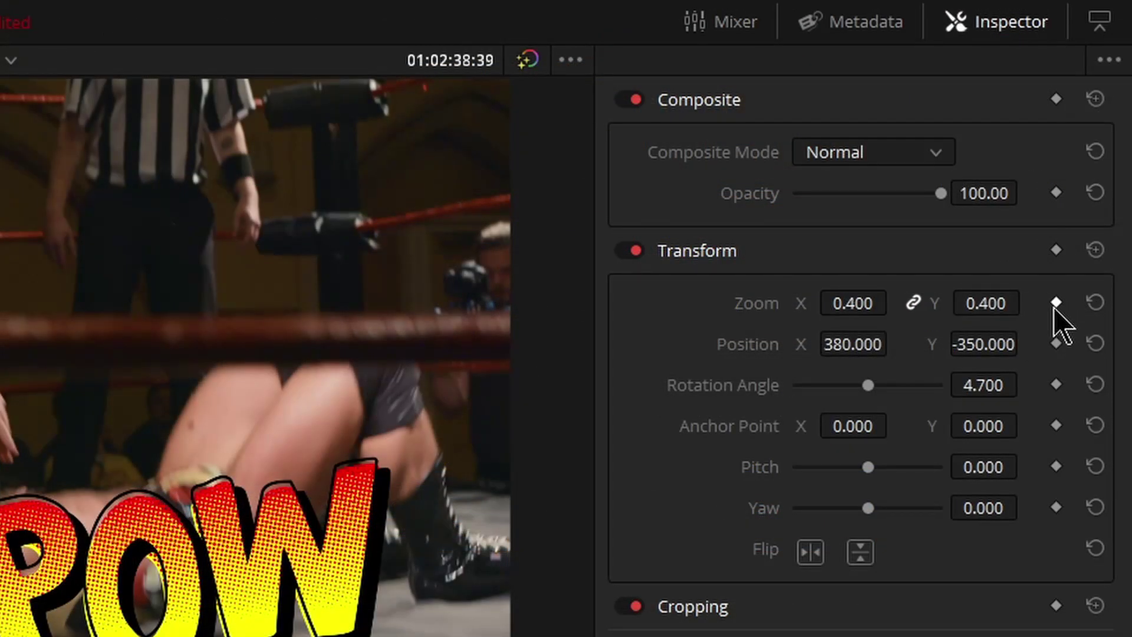
click(1096, 165)
click(1056, 193)
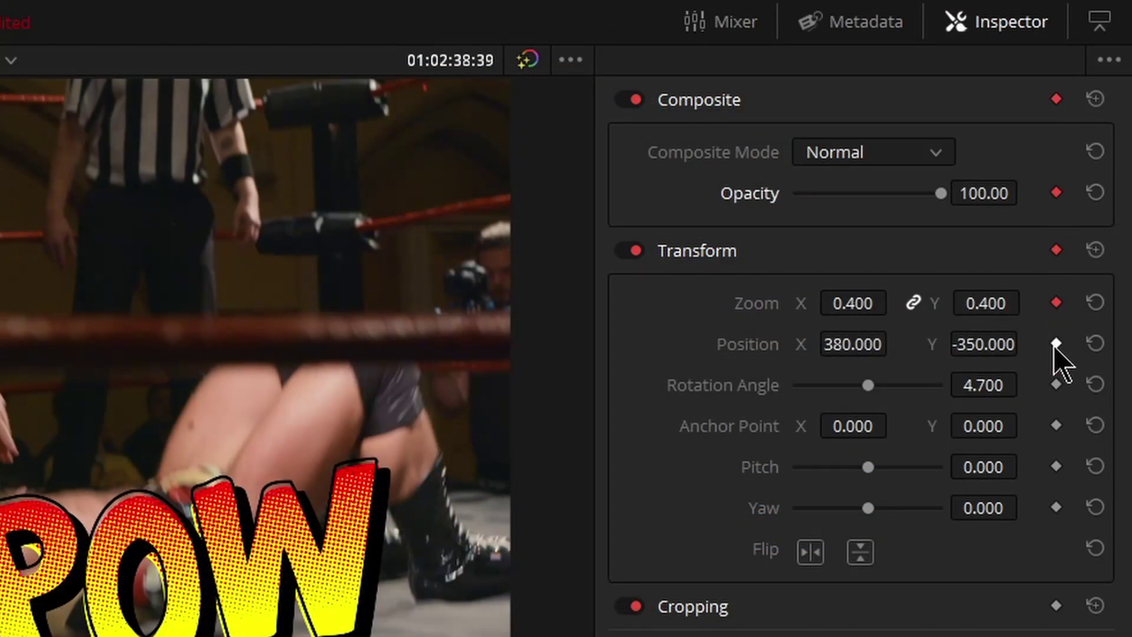
click(1056, 344)
click(1055, 385)
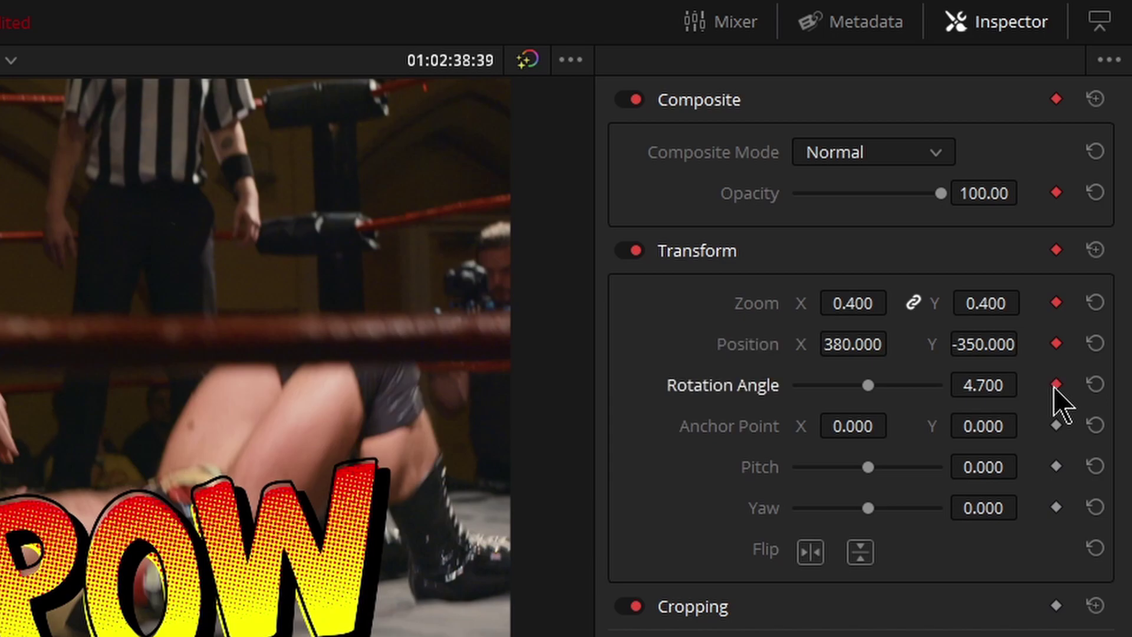
Add pitch and yaw keyframes to the POW clip, and at its first frame set zoom to 0.090 and rotation angle to -293.800
click(1056, 466)
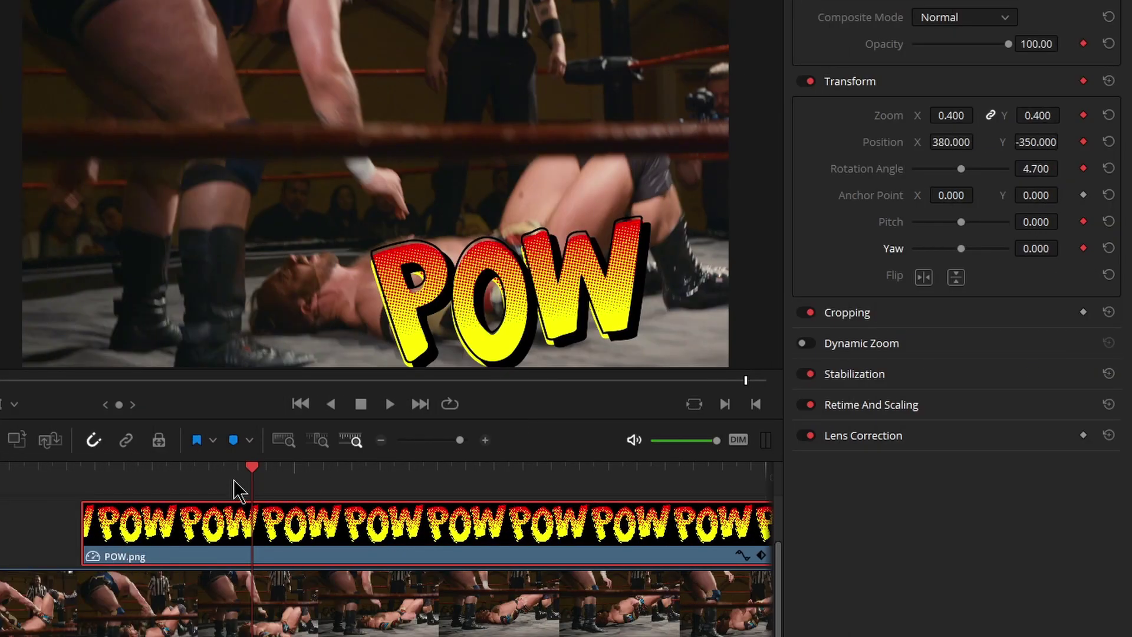
drag(234, 480, 113, 478)
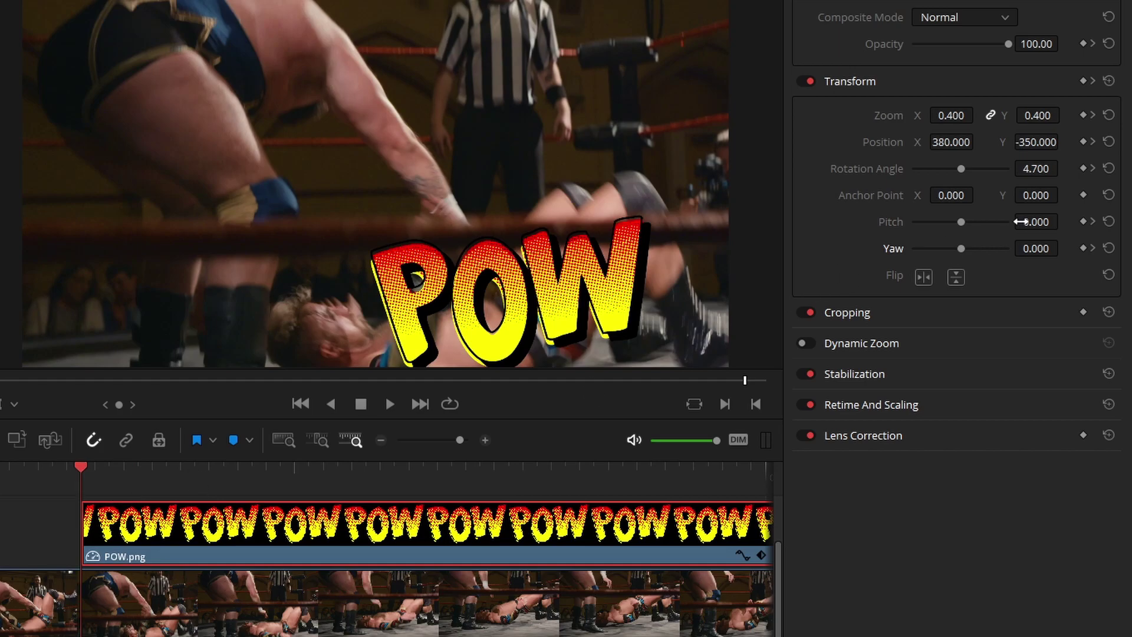
drag(958, 117, 934, 117)
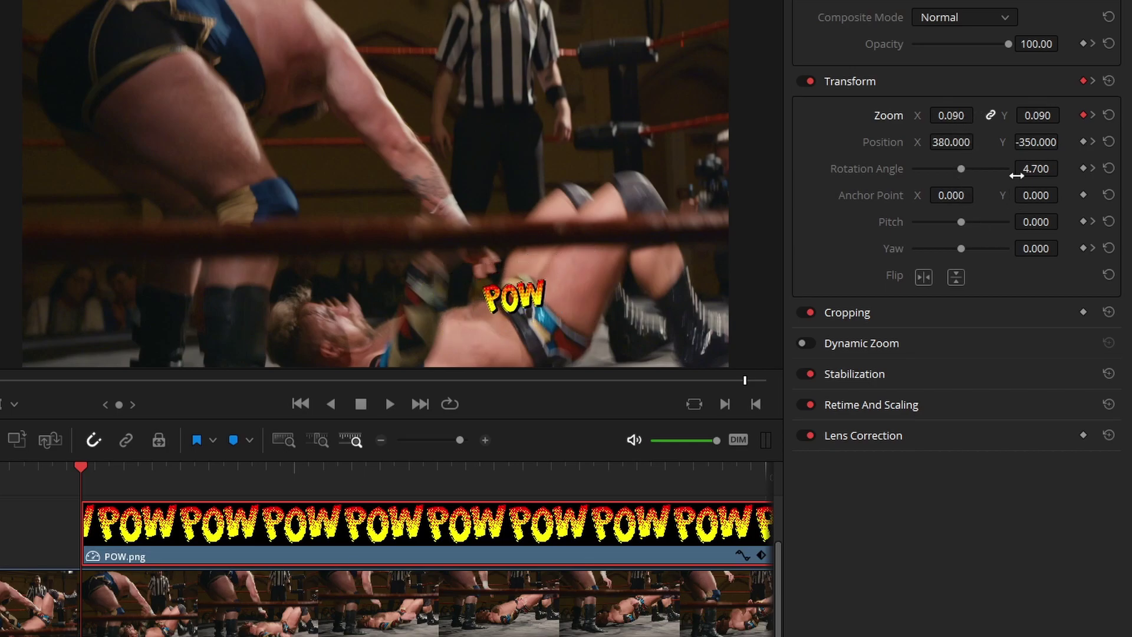
drag(1036, 168, 866, 169)
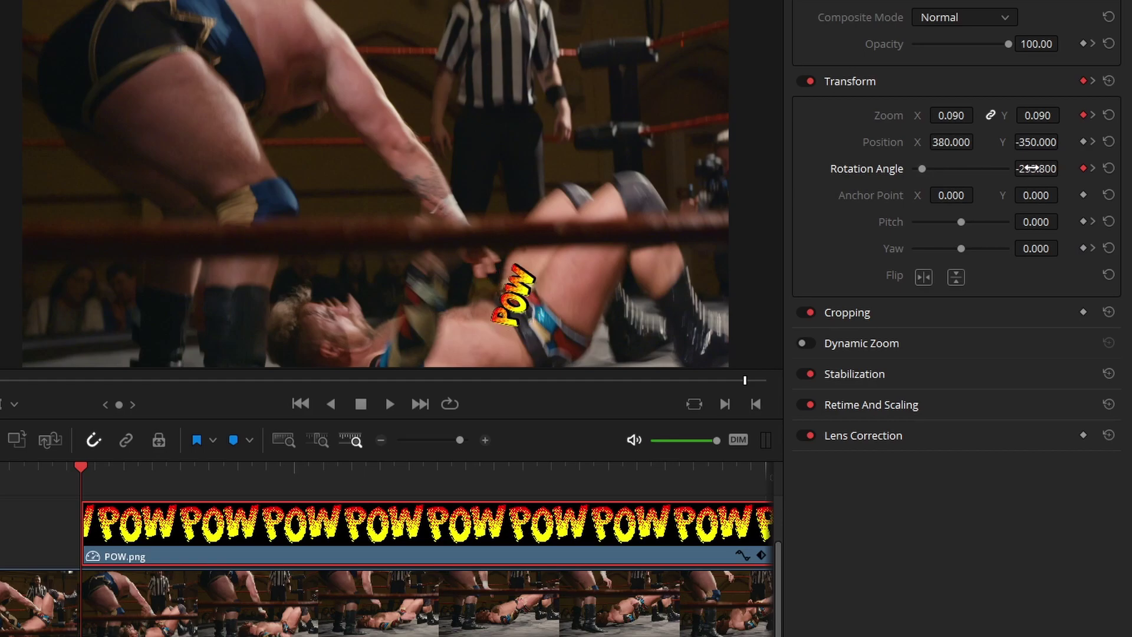
At the POW clip's first frame, set pitch to 0.491, yaw to -0.483, zoom to 0.060 and opacity to 0
drag(1030, 222, 1035, 245)
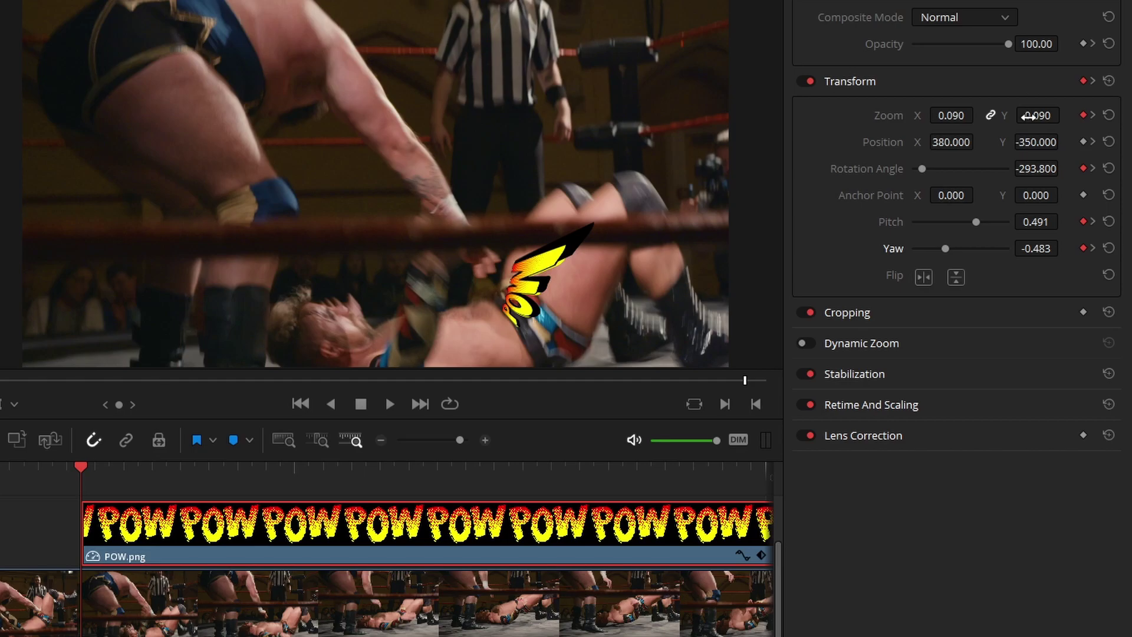
drag(1037, 115, 1066, 112)
drag(1008, 44, 902, 57)
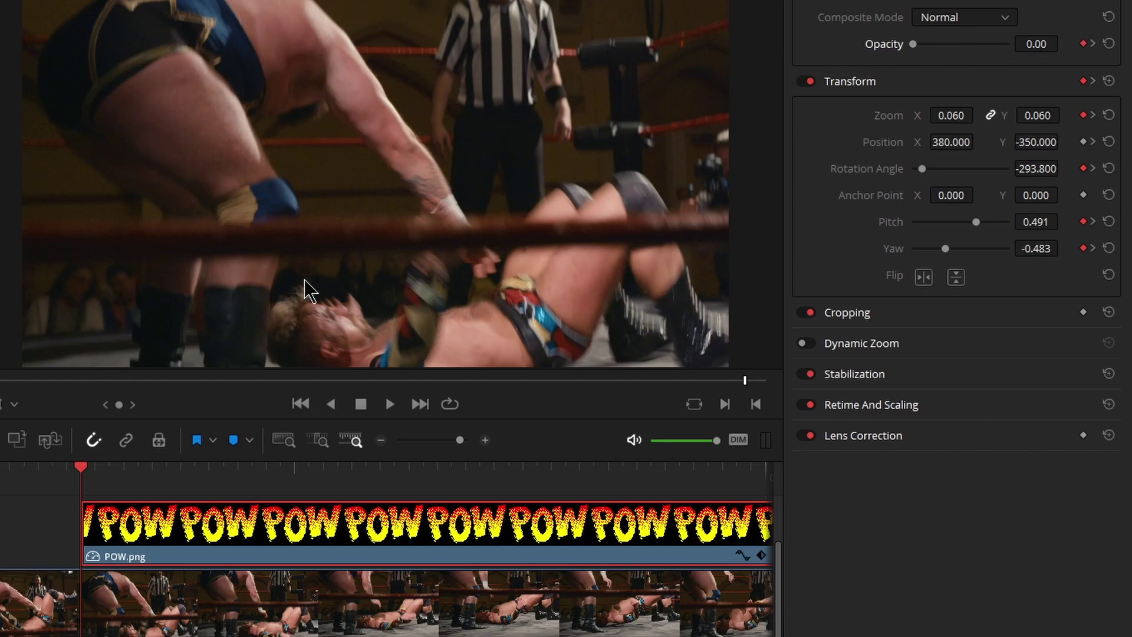
Play the POW graphic's keyframed entrance several times from just before the clip starts
drag(26, 482, 0, 480)
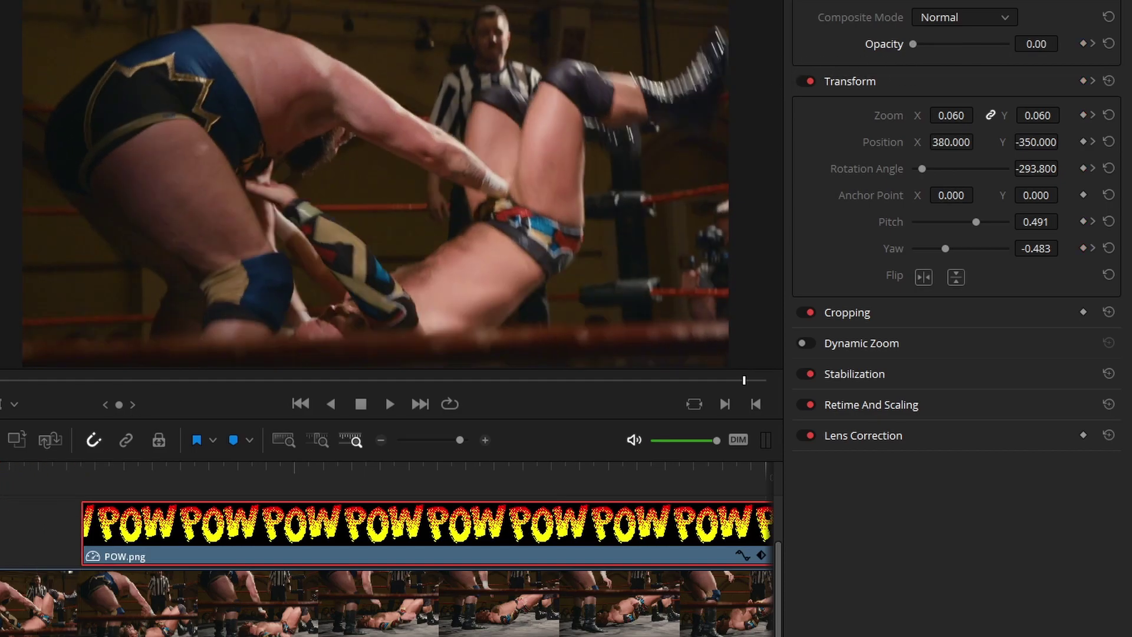
key(space)
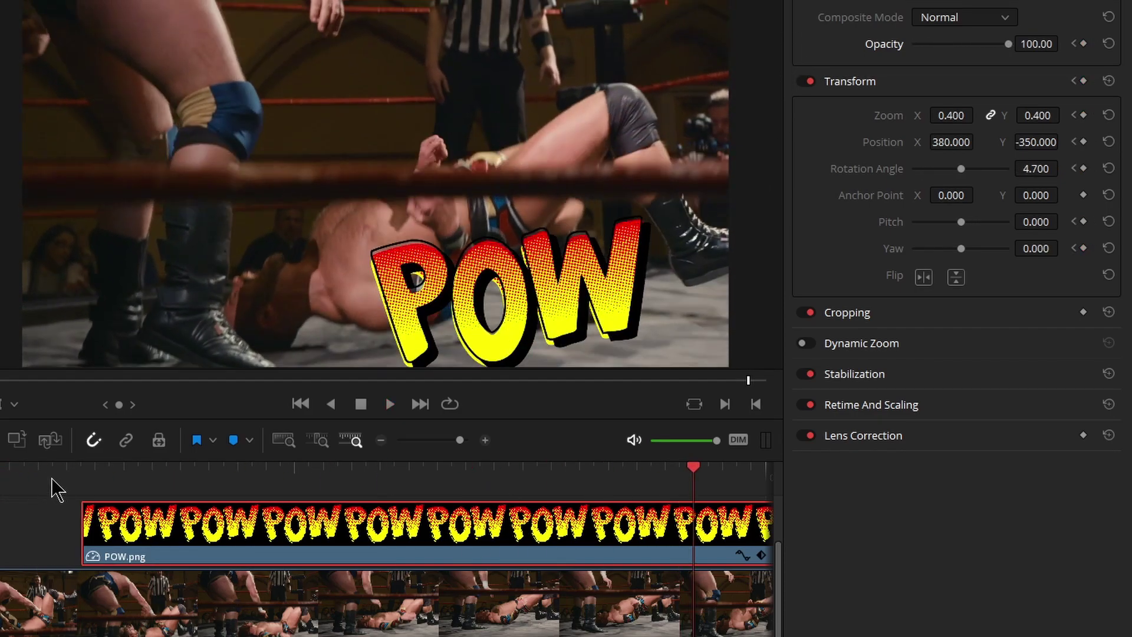
click(70, 478)
key(space)
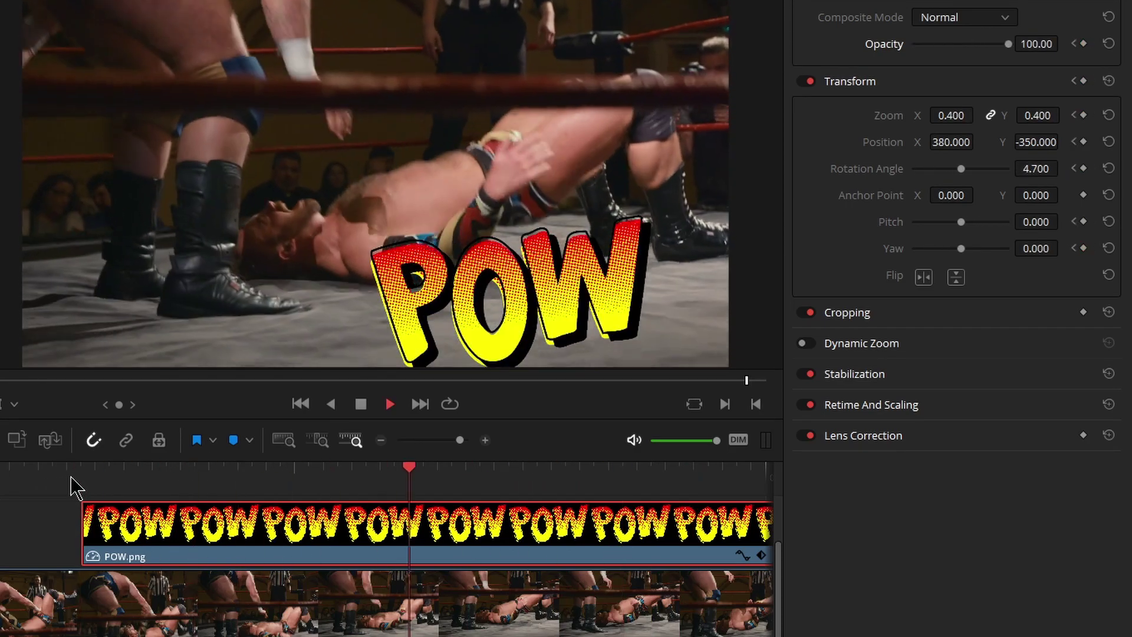
click(71, 478)
key(space)
key(space)
Zoom the timeline out and watch the wrestling clip with its POW animation full screen from the clip's start
drag(460, 440, 453, 440)
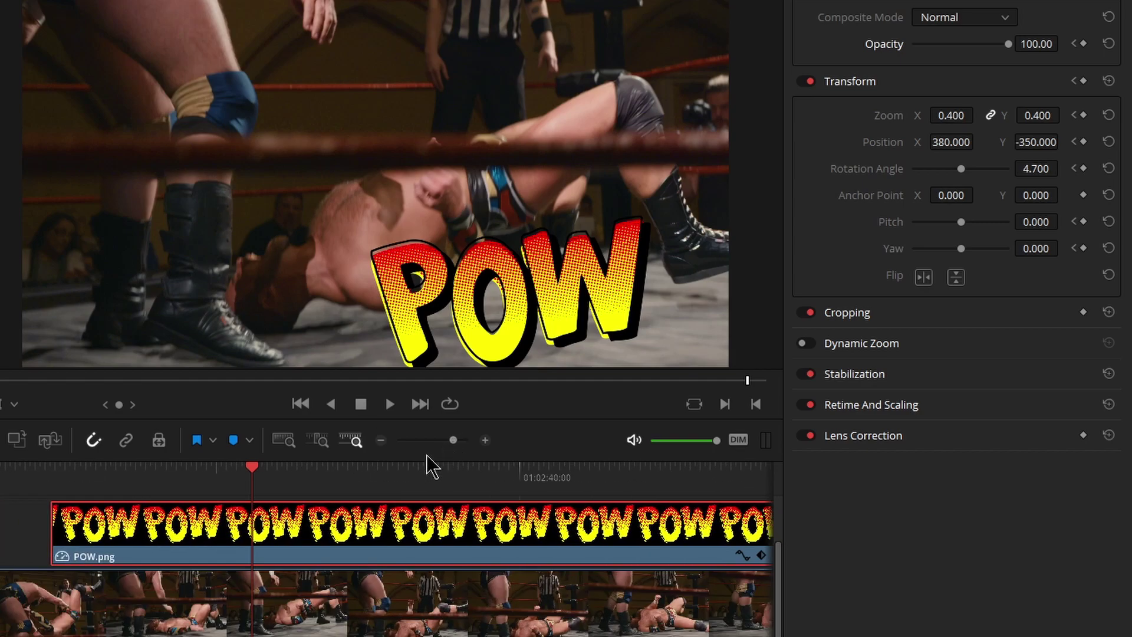
scroll(84, 515, left, 3)
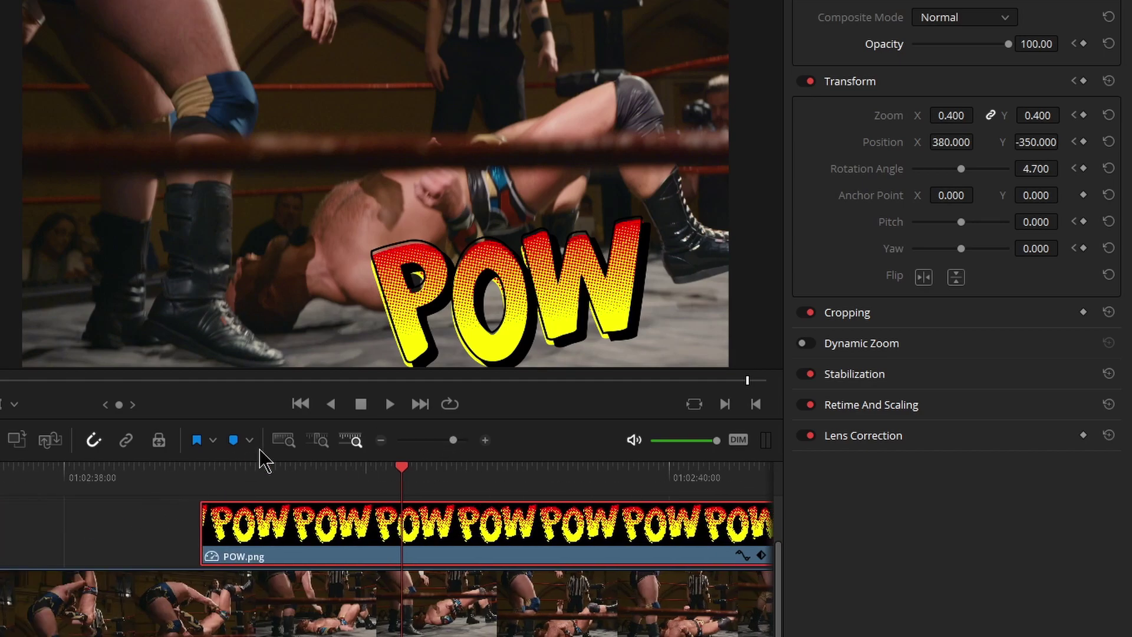
drag(455, 440, 452, 440)
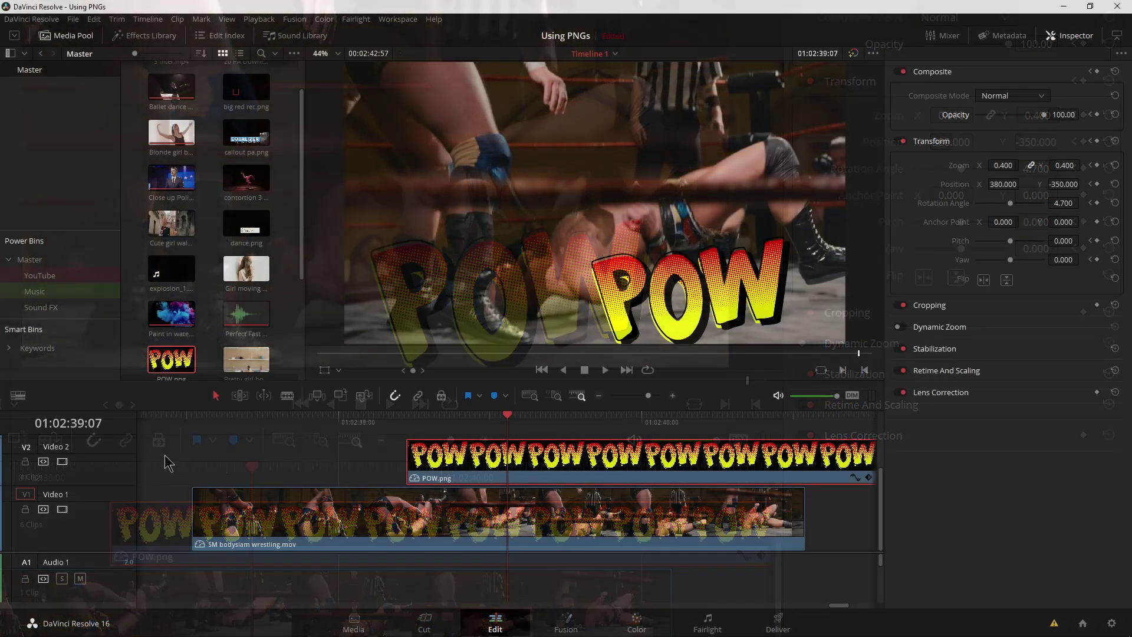
click(192, 418)
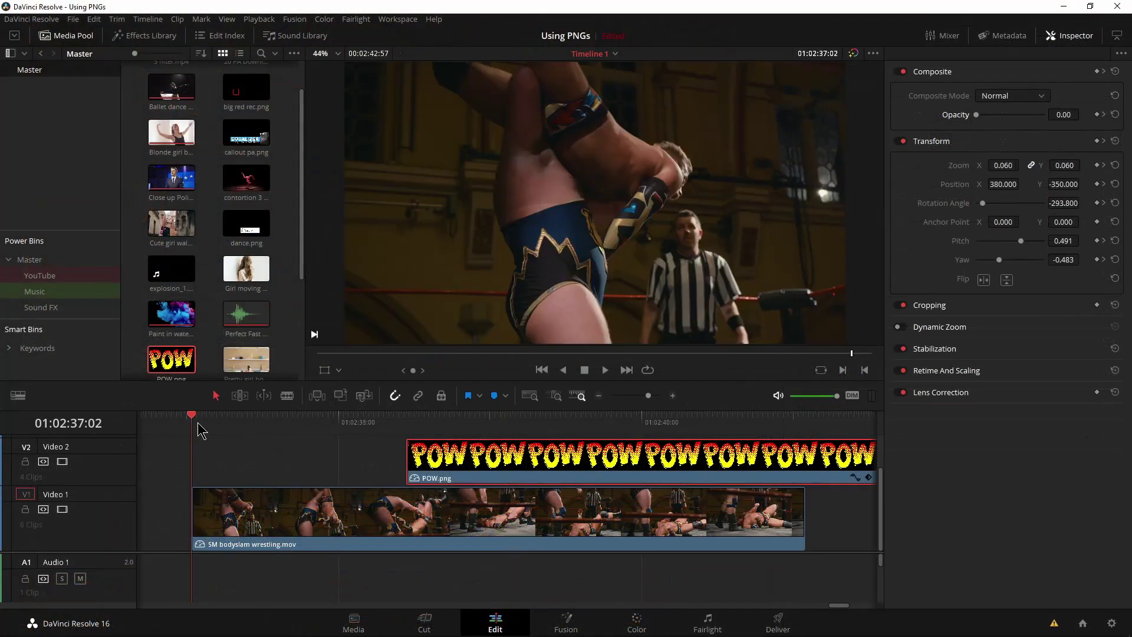
key(ctrl+f)
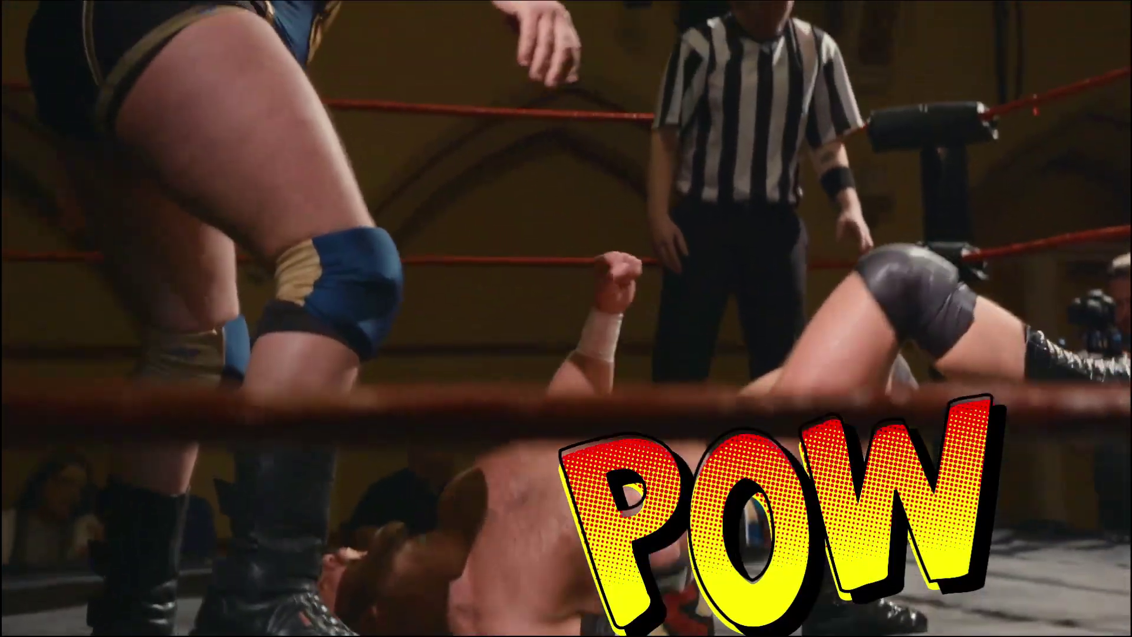
key(Escape)
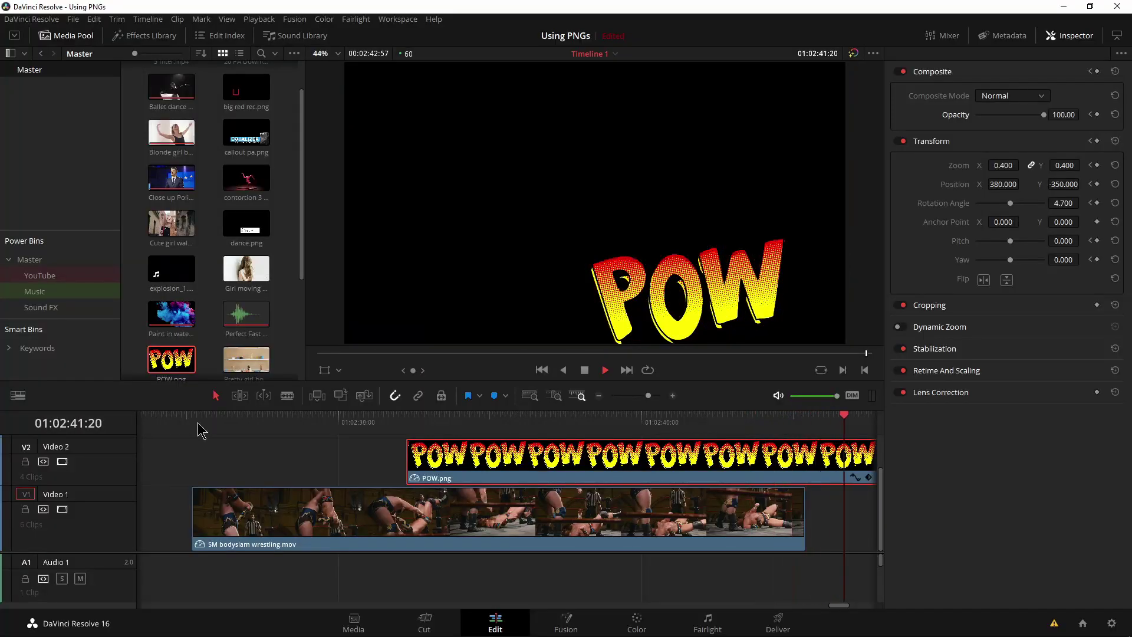
Park the playhead at 01:02:38:55, view the Dance callout document in Affinity Photo and return to DaVinci Resolve
click(477, 420)
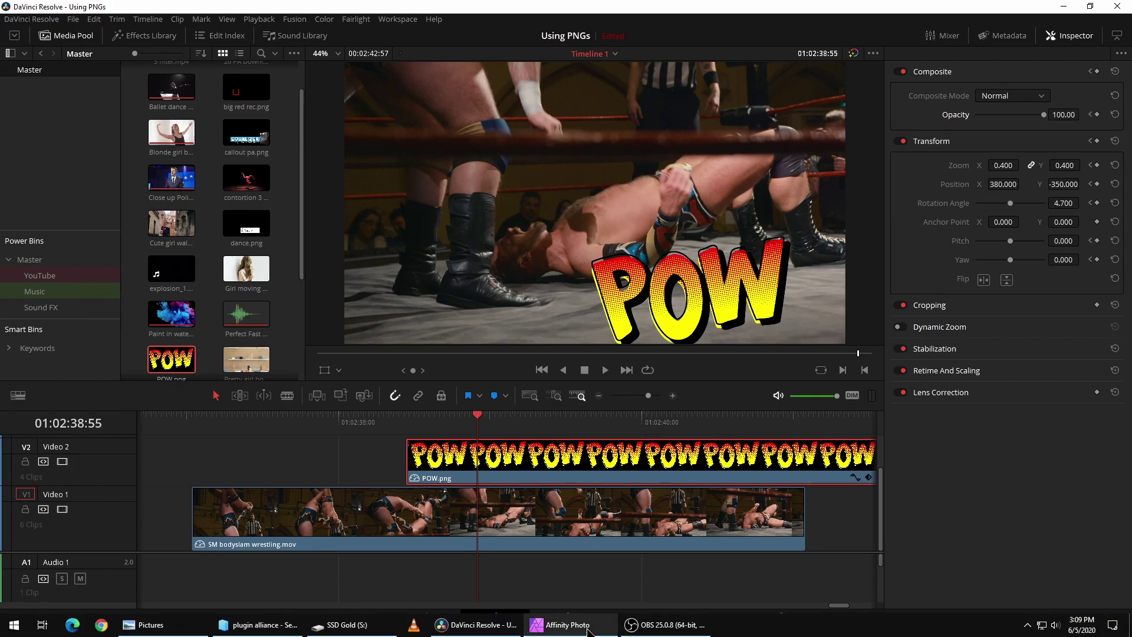
click(563, 627)
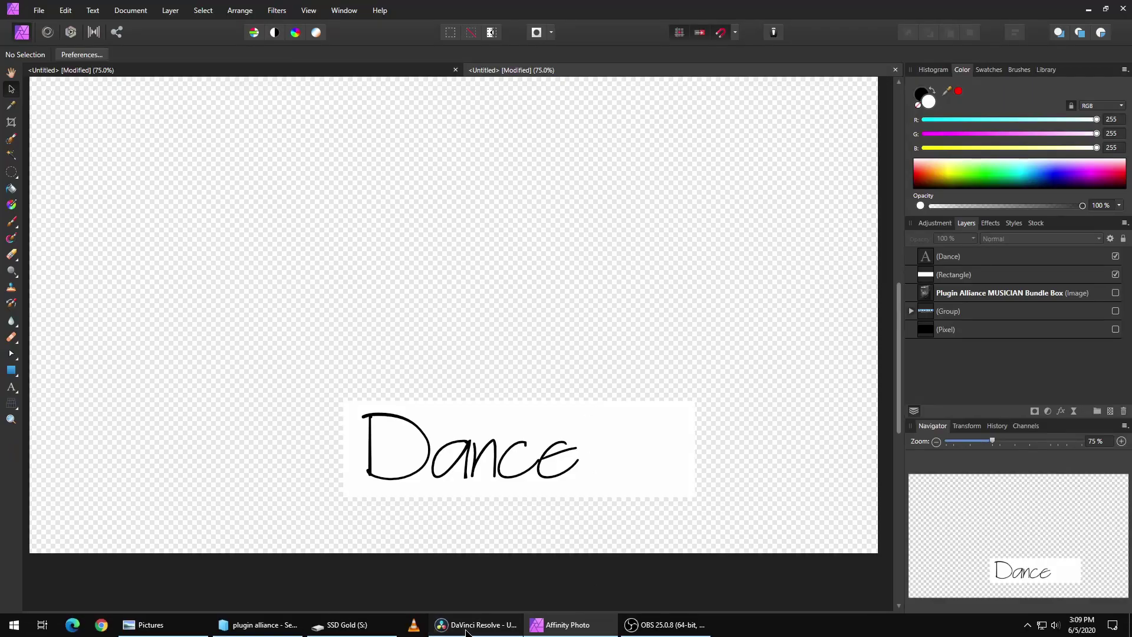
click(472, 626)
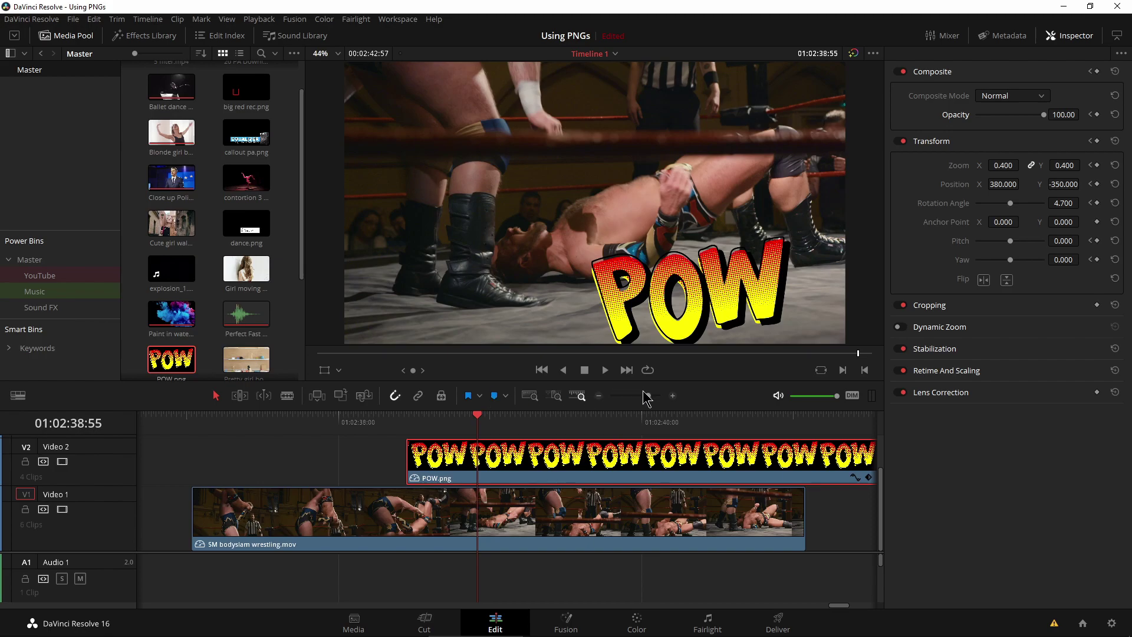
Import Two computers AUTHORIZED.jpg from the Pictures folder into the media pool and place it on Video 1 at 01:02:46:15
drag(646, 396, 638, 396)
click(620, 420)
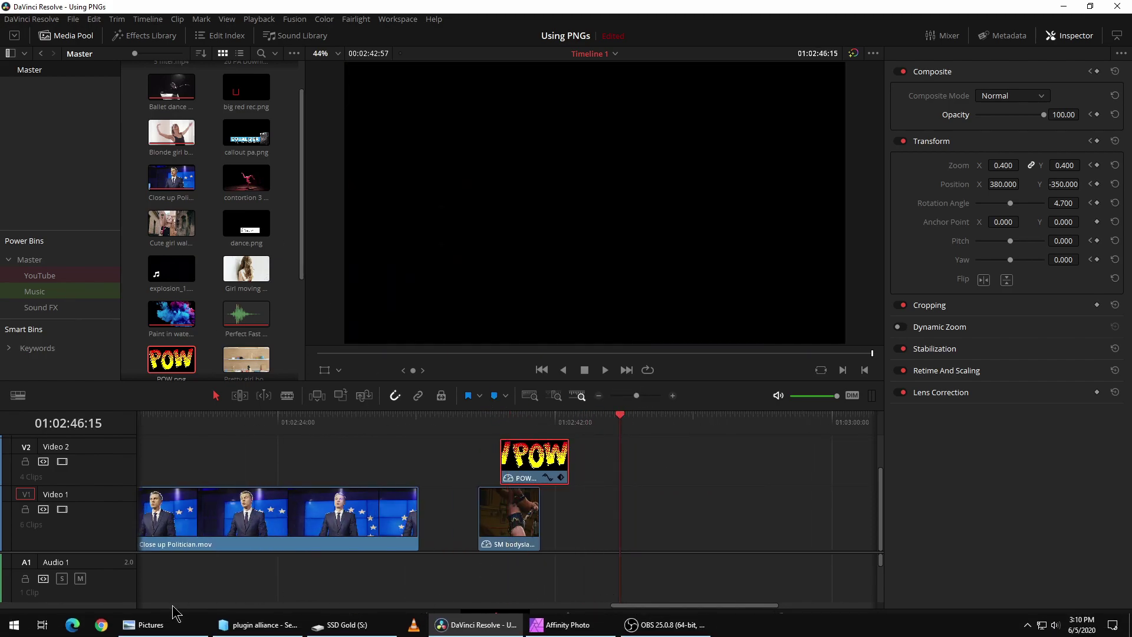
click(163, 625)
drag(863, 134, 1, 82)
drag(148, 380, 642, 511)
drag(635, 396, 640, 397)
mouse_move(507, 419)
mouse_down()
mouse_move(613, 424)
mouse_move(518, 431)
mouse_up()
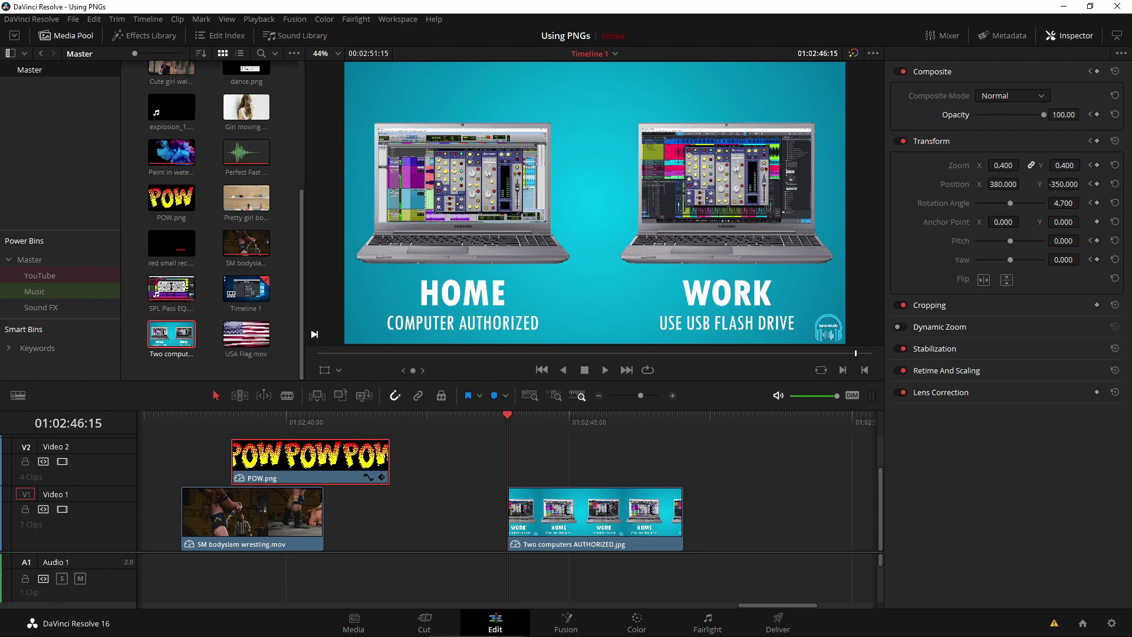
Bring the file browser back over the project and search the picture files for "usb flash"
drag(0, 109, 146, 111)
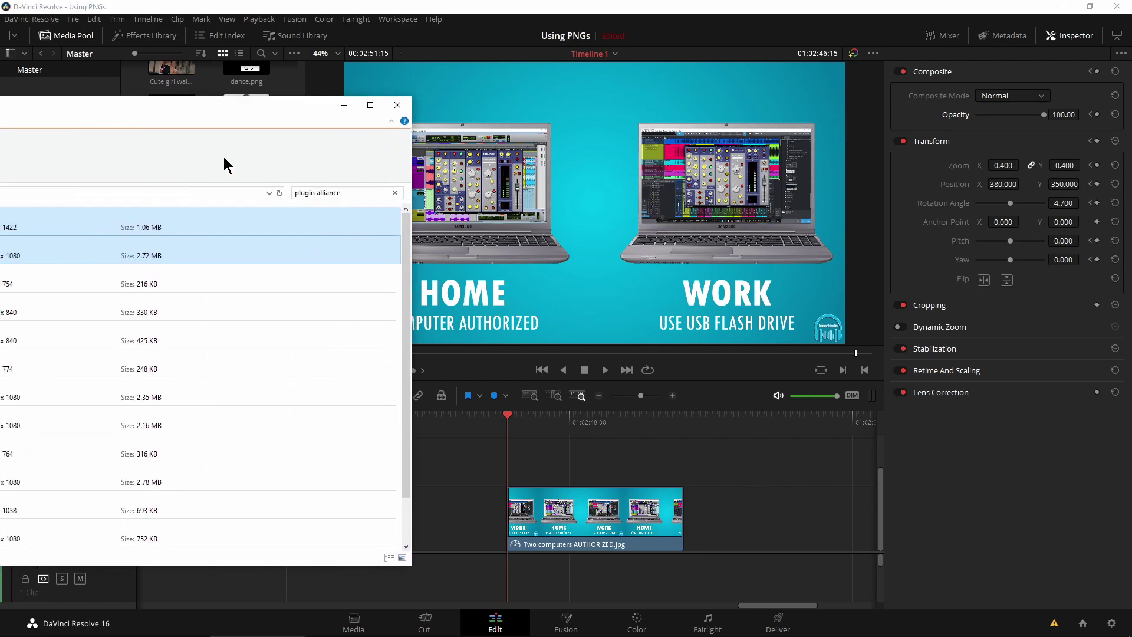
click(341, 193)
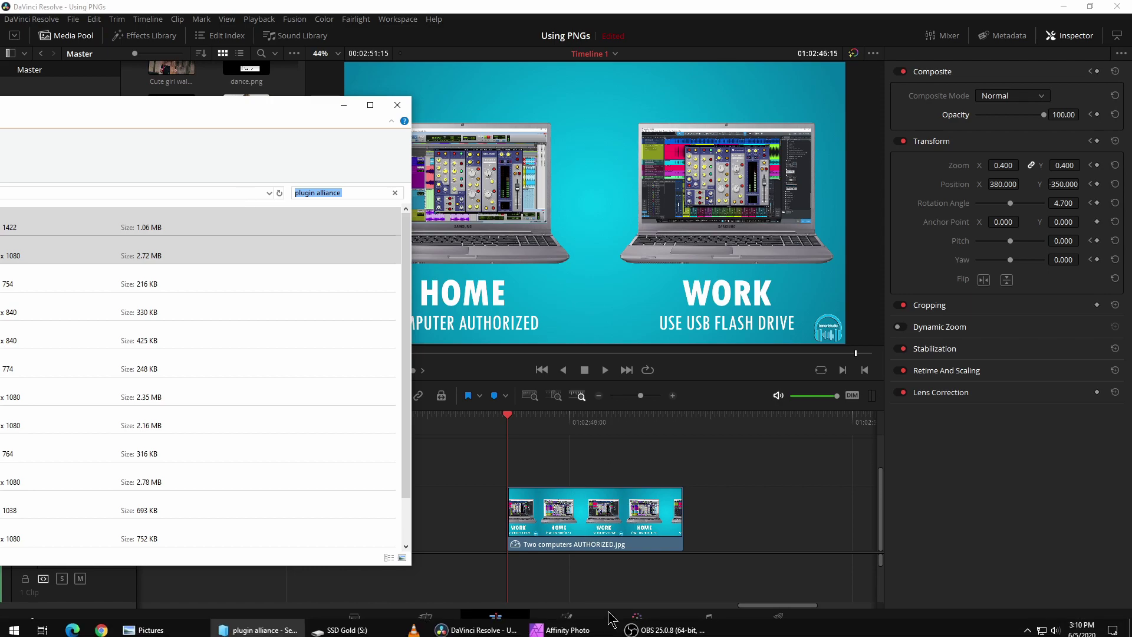
click(566, 626)
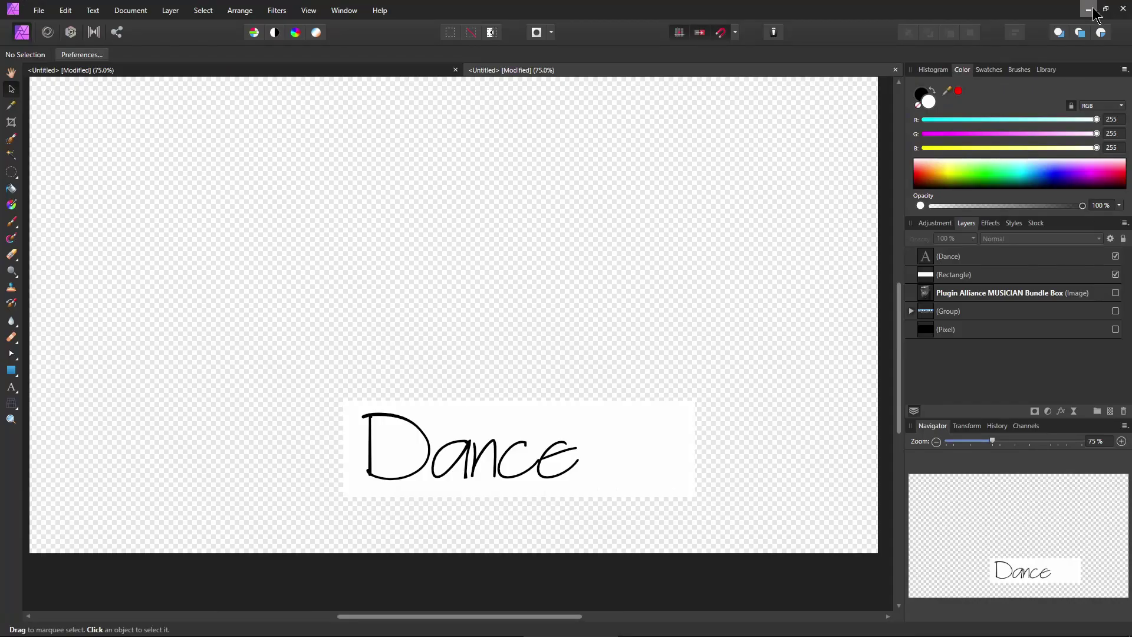
click(1089, 10)
drag(351, 194, 276, 186)
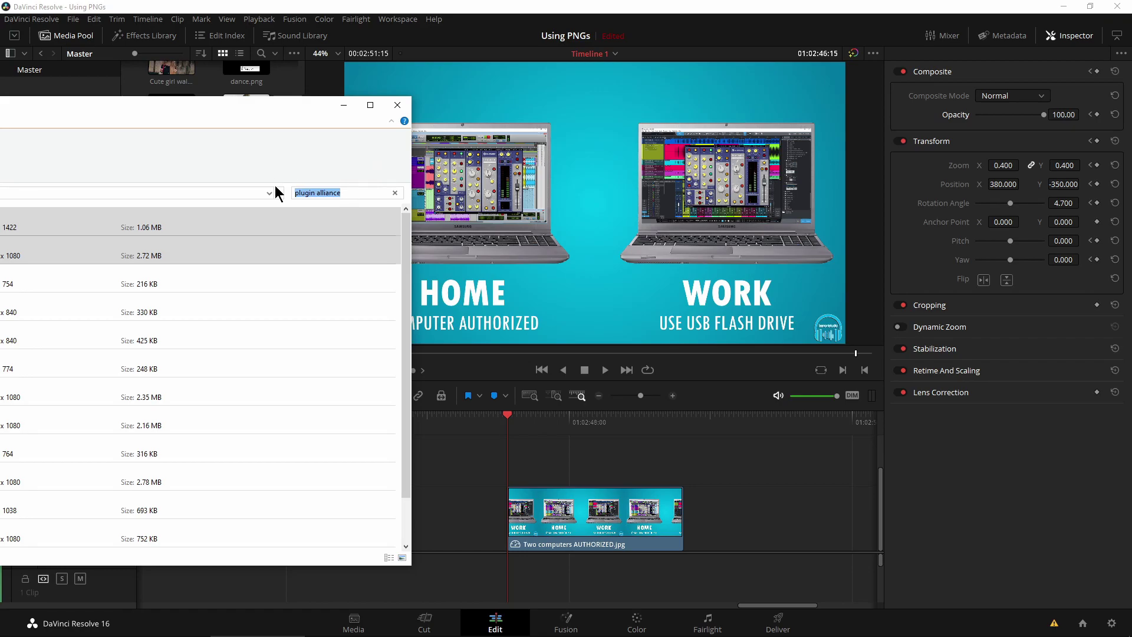
text(usb flash)
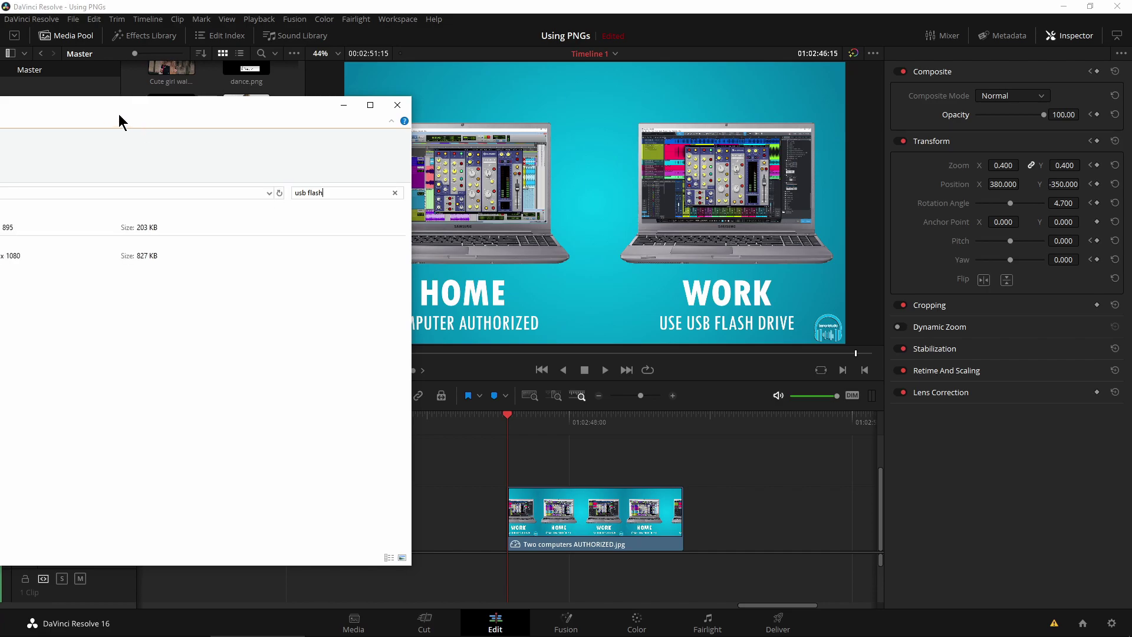
Import USB Flash Drive transparent.png into the media pool and place it on Video 2 directly above the two-computers clip
drag(118, 116, 811, 145)
drag(541, 278, 236, 340)
click(1036, 133)
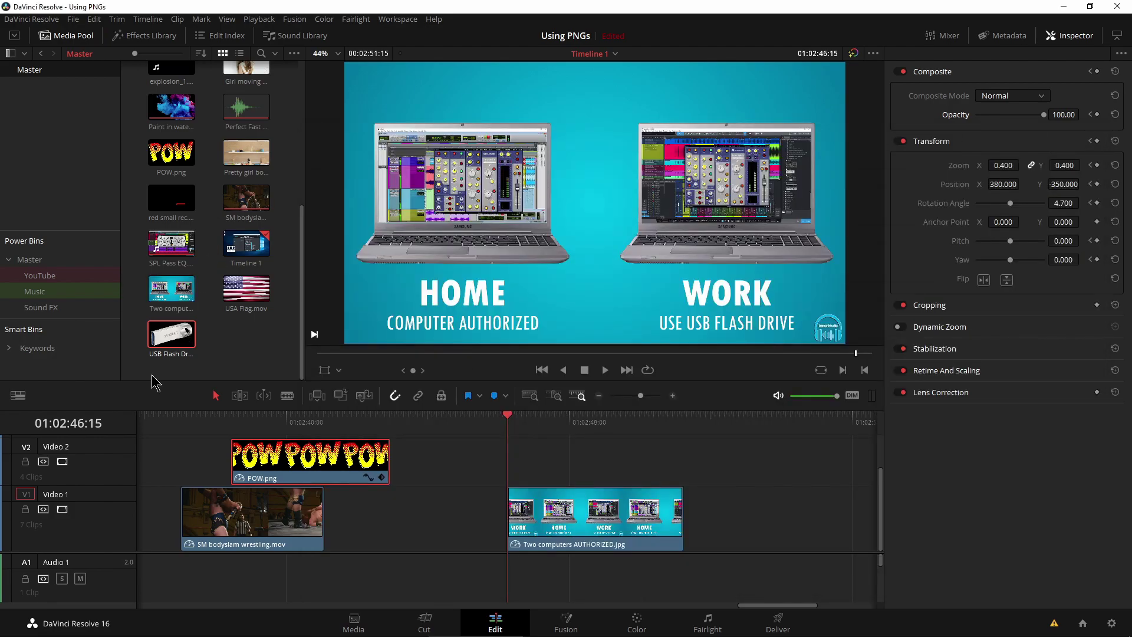
drag(165, 334, 525, 466)
At 01:02:47:15, scale the USB flash drive image to 0.210 and position it at X -97, Y -94, beside the HOME laptop
drag(505, 424, 546, 434)
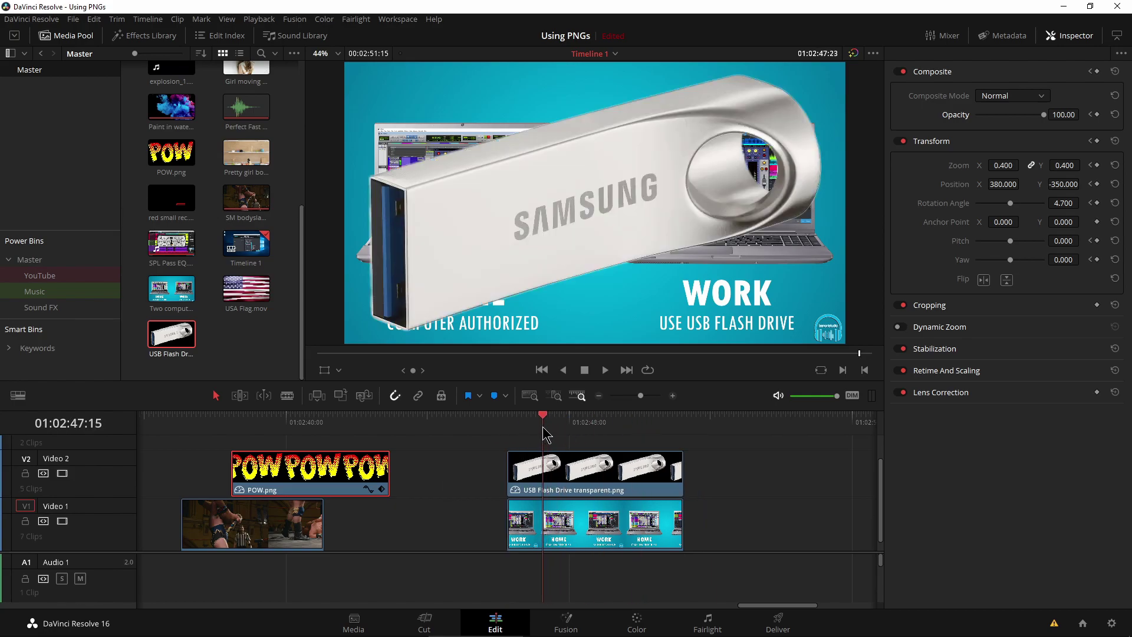
click(567, 476)
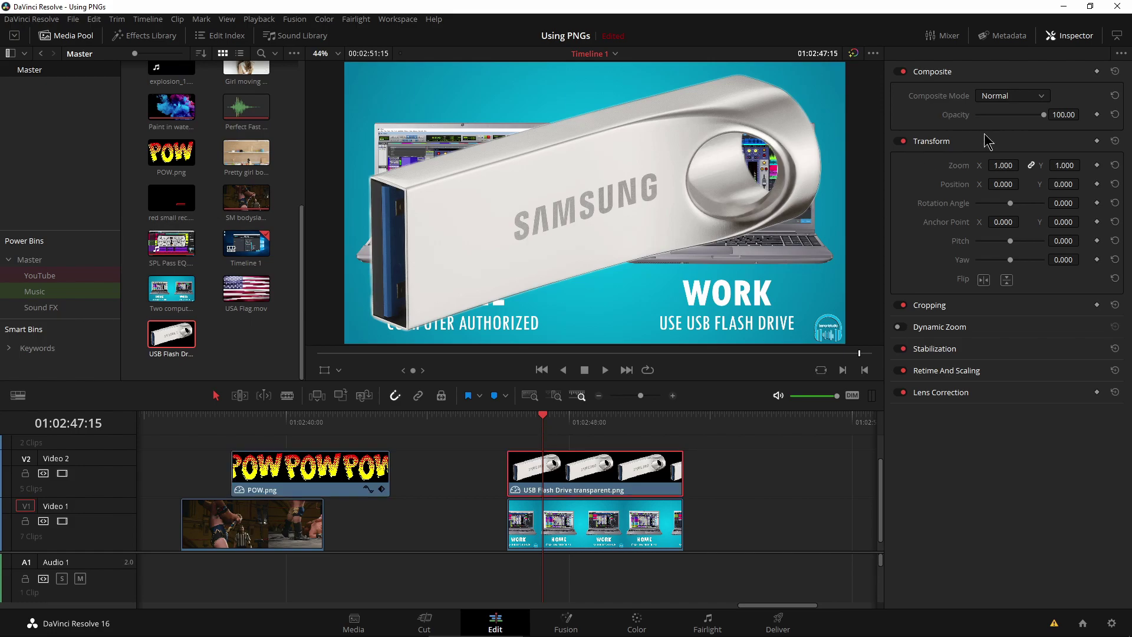
mouse_move(1001, 170)
mouse_down()
mouse_move(964, 169)
mouse_move(1000, 182)
mouse_move(990, 182)
mouse_move(996, 169)
mouse_move(1000, 184)
mouse_up()
drag(1000, 185, 993, 185)
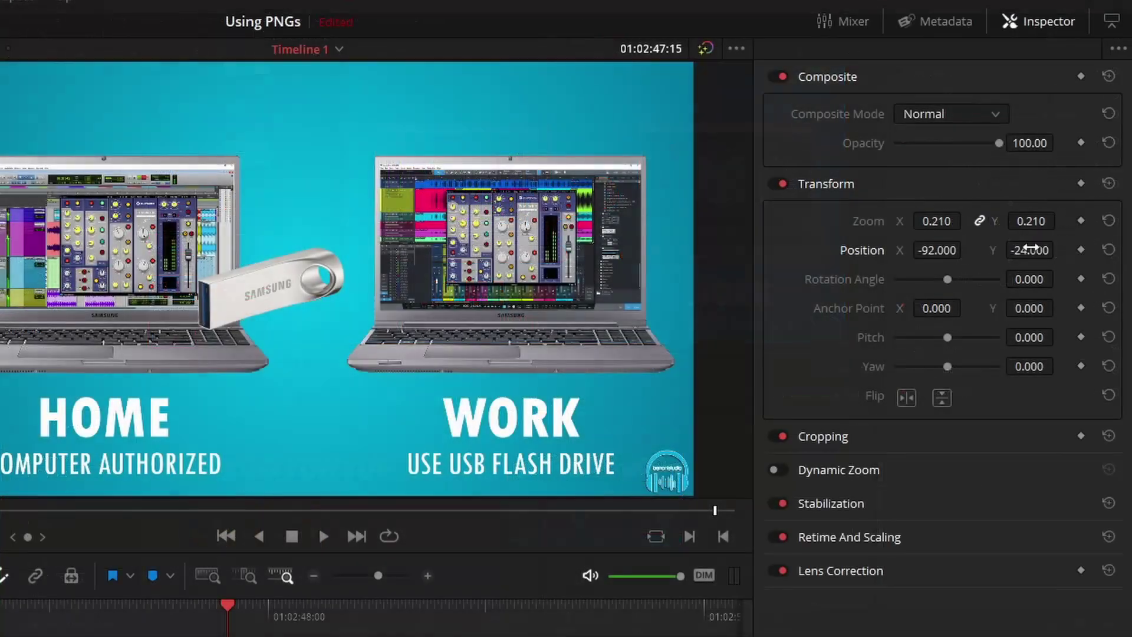
drag(1063, 183, 1060, 183)
drag(1059, 250, 967, 250)
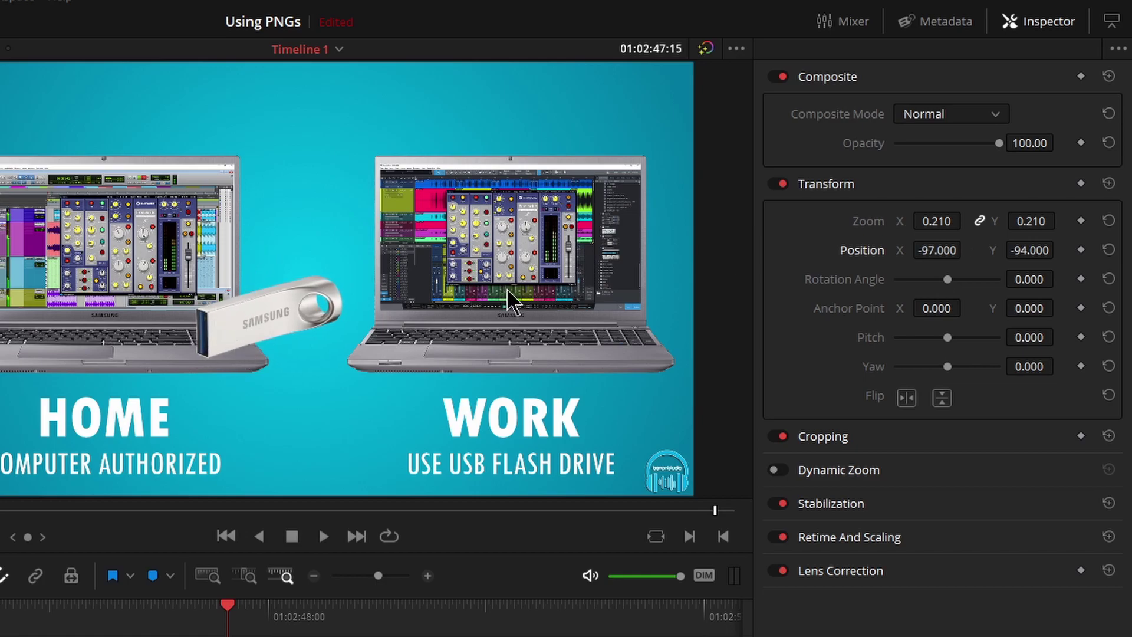
Play the two-computers section from its start and stop at 01:02:47:50
click(173, 623)
key(space)
click(172, 616)
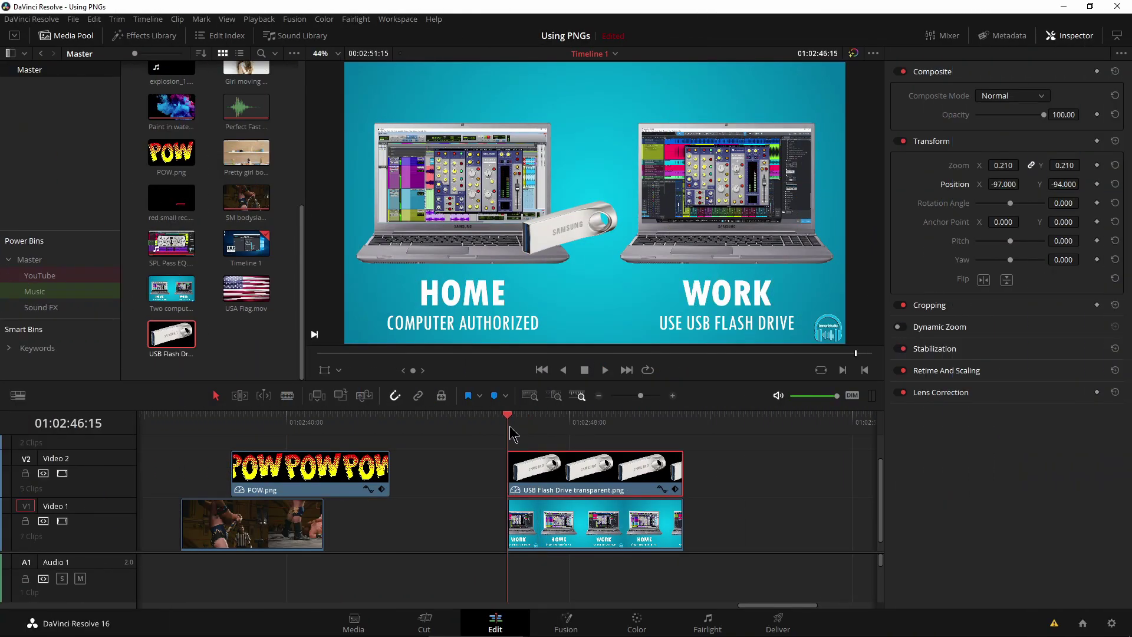
key(space)
key(space)
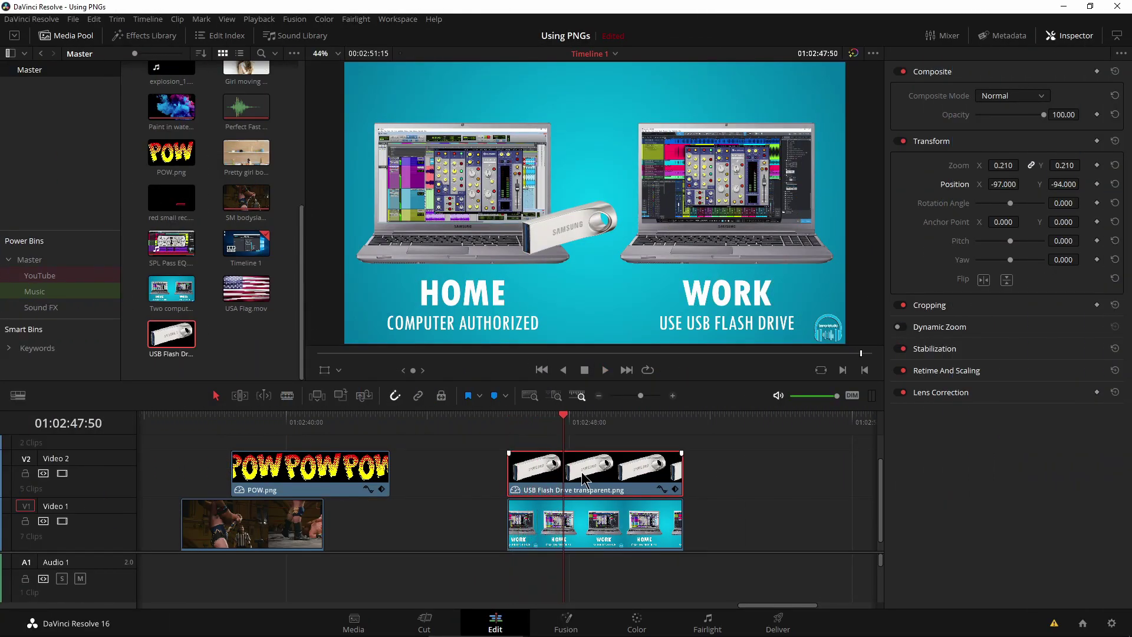
Add keyframes for all Transform settings of the USB flash drive clip at 01:02:47:50 and check them in its keyframe lane
click(1096, 140)
click(677, 489)
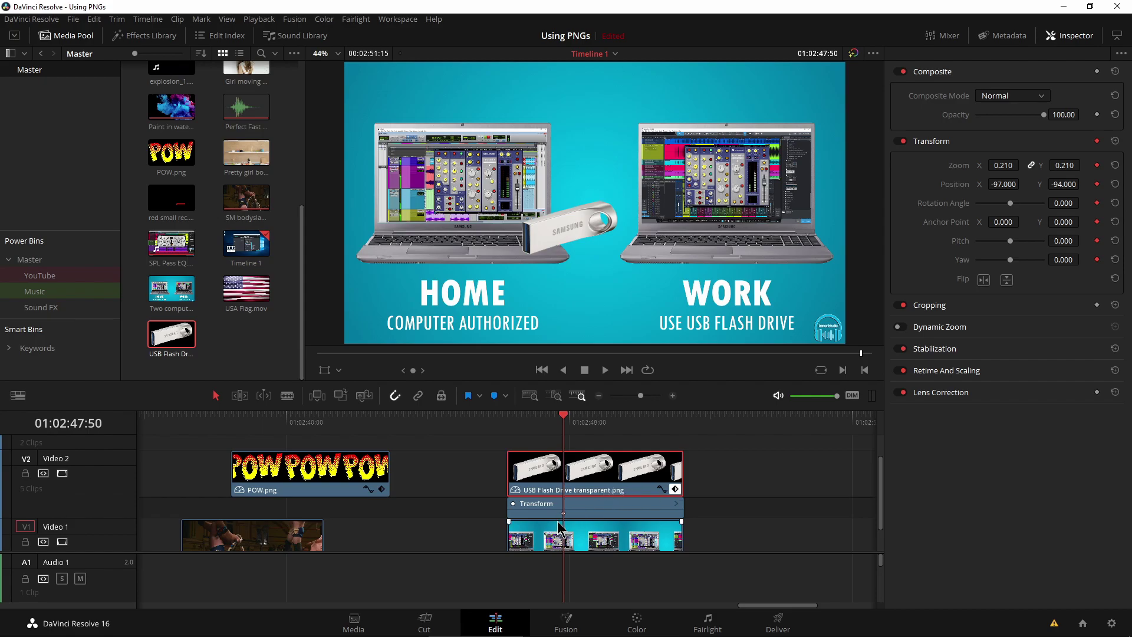
click(674, 490)
At 01:02:48:33, keyframe the USB flash drive between and above the laptops at position X 19, Y 200, with a rotation angle of 84.1
drag(583, 433, 597, 426)
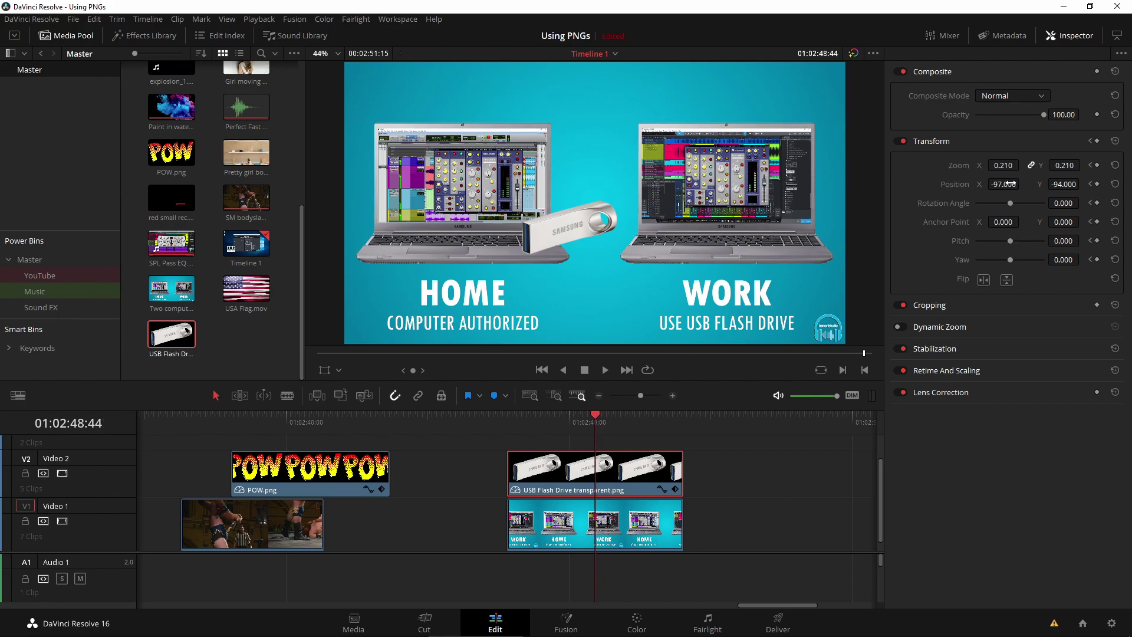
mouse_move(590, 424)
mouse_down()
mouse_move(554, 428)
mouse_move(599, 429)
mouse_up()
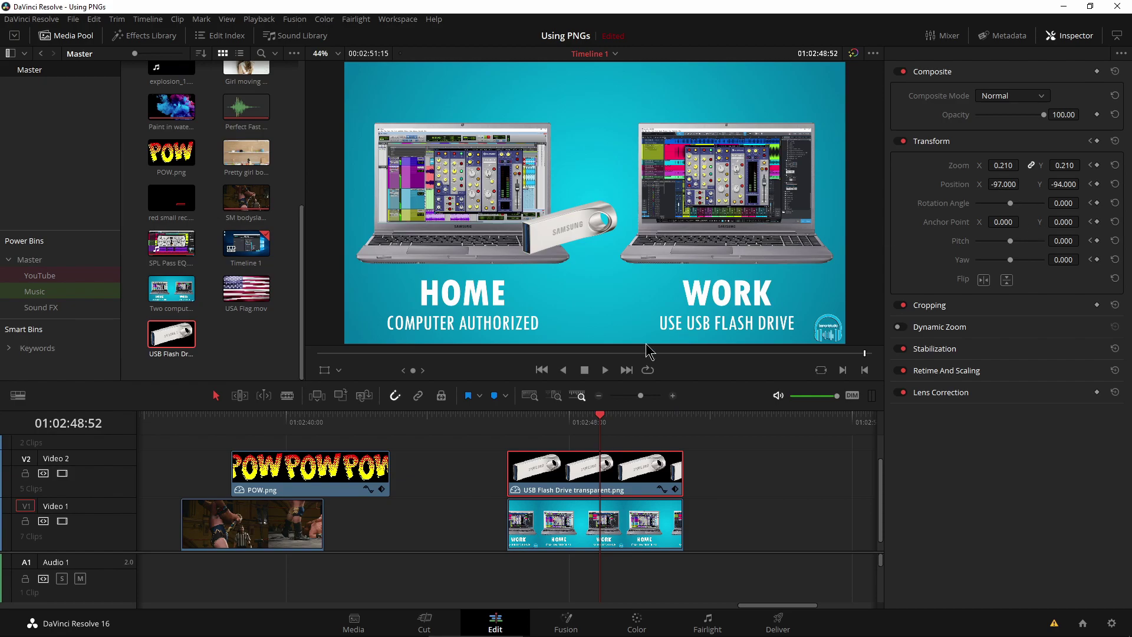
click(644, 395)
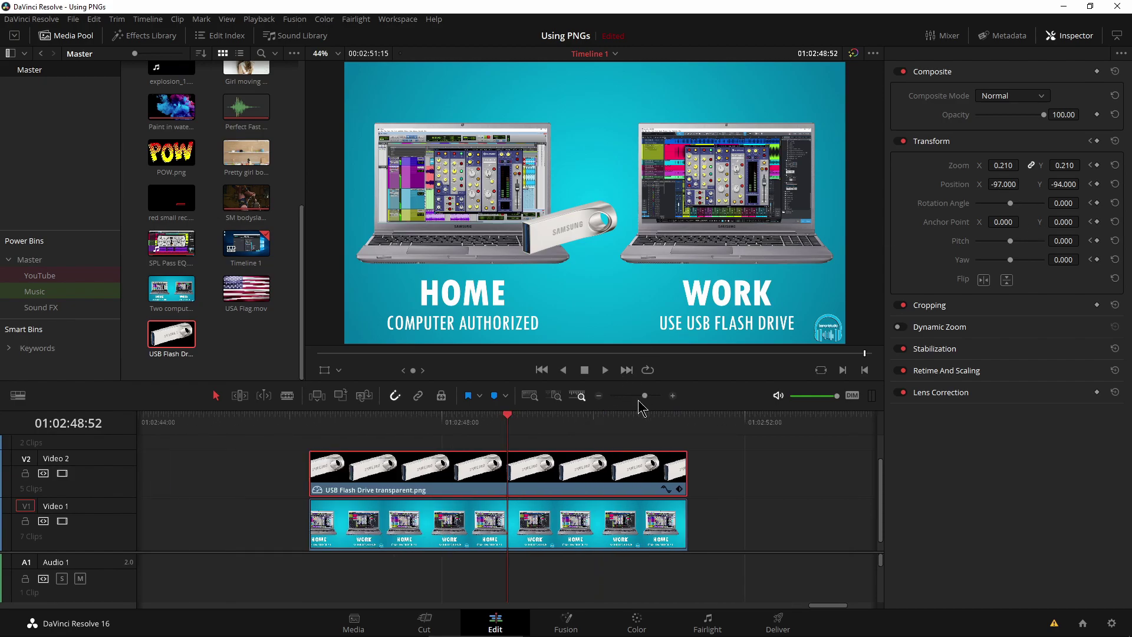
click(437, 428)
click(679, 489)
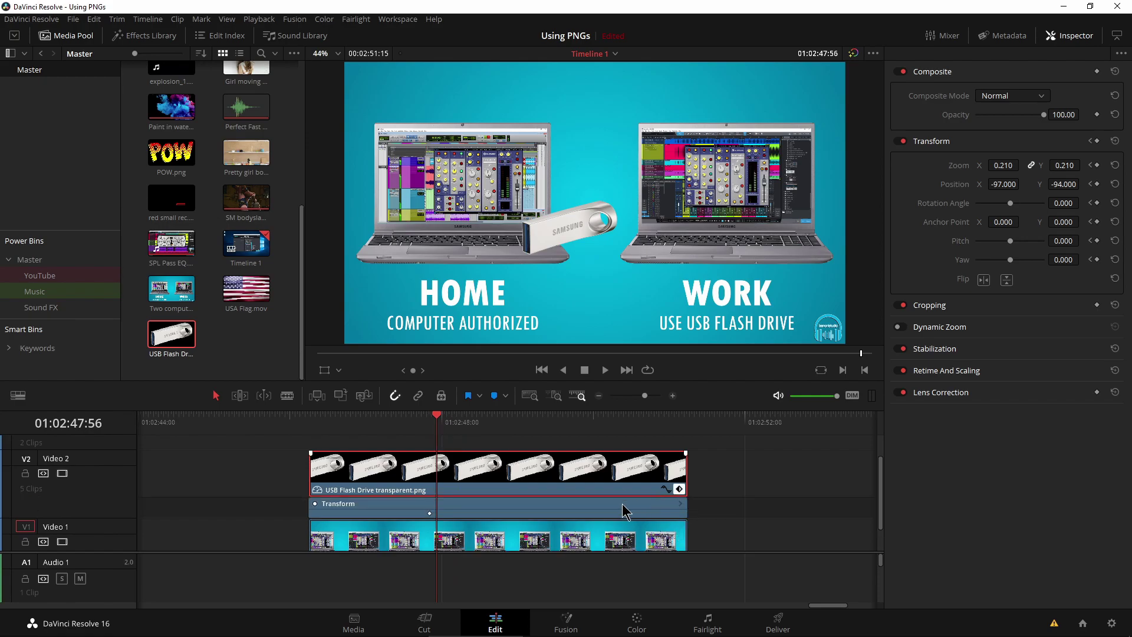
drag(434, 429, 484, 420)
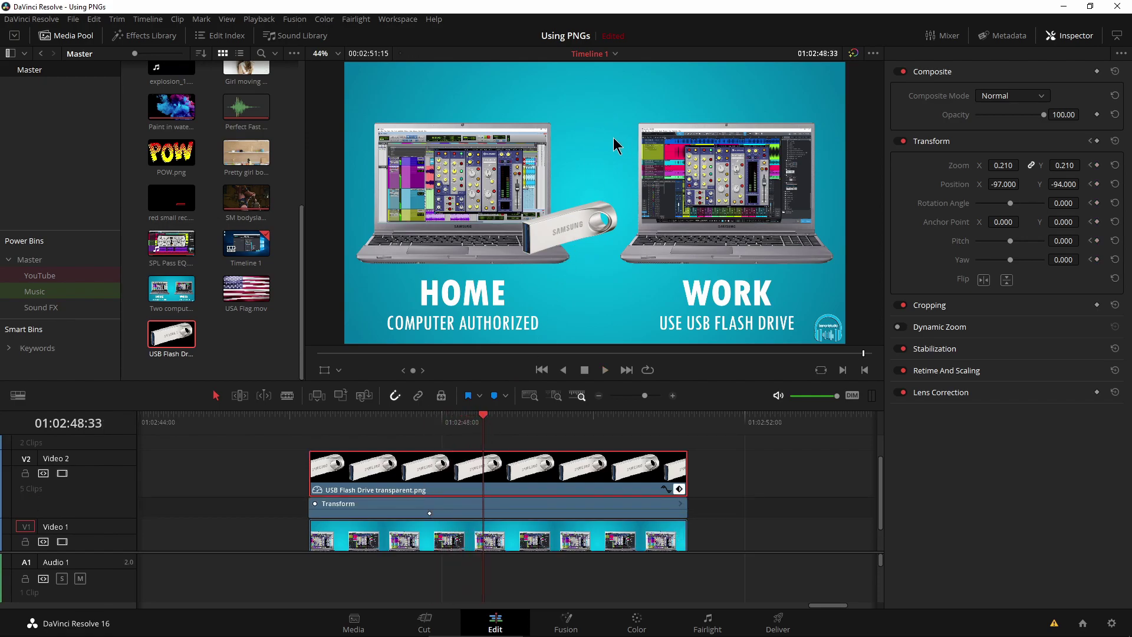
mouse_move(1064, 184)
mouse_down()
mouse_move(1092, 184)
mouse_move(1078, 184)
mouse_up()
drag(1004, 184, 1082, 203)
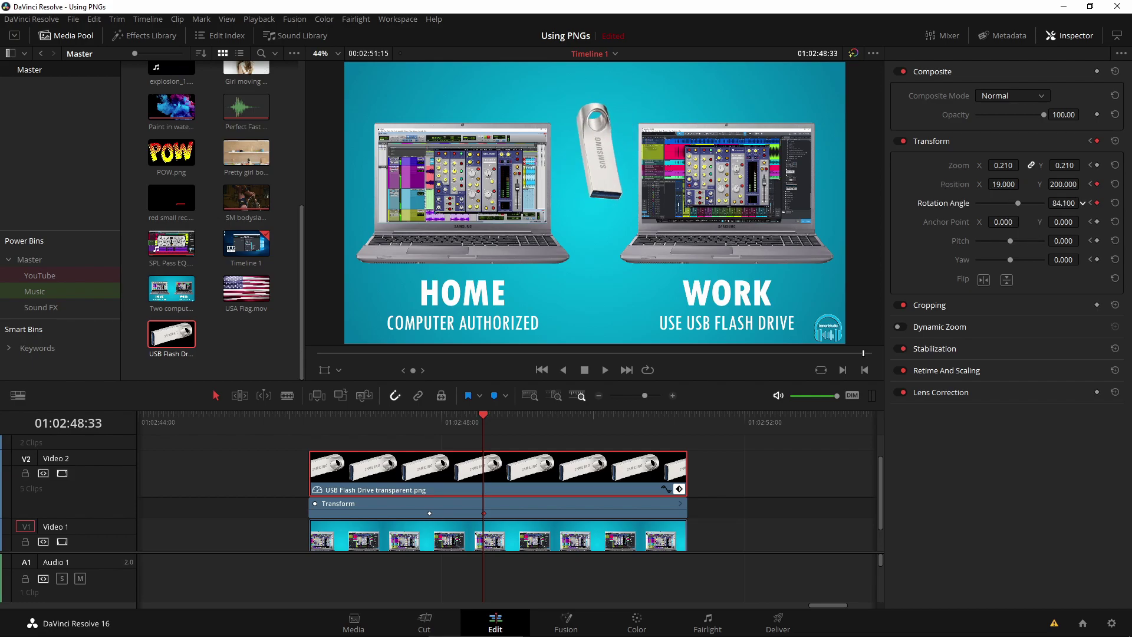
Play the flash drive's first movement from before its first keyframe and stop at 01:02:48:33
drag(482, 427, 370, 430)
key(space)
click(397, 438)
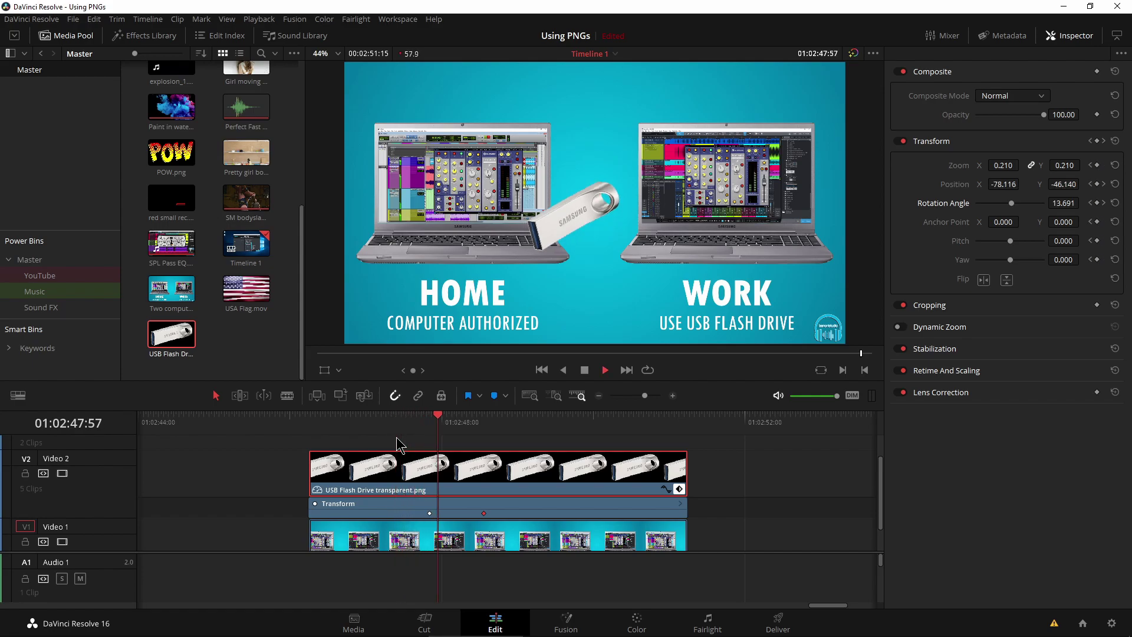
key(space)
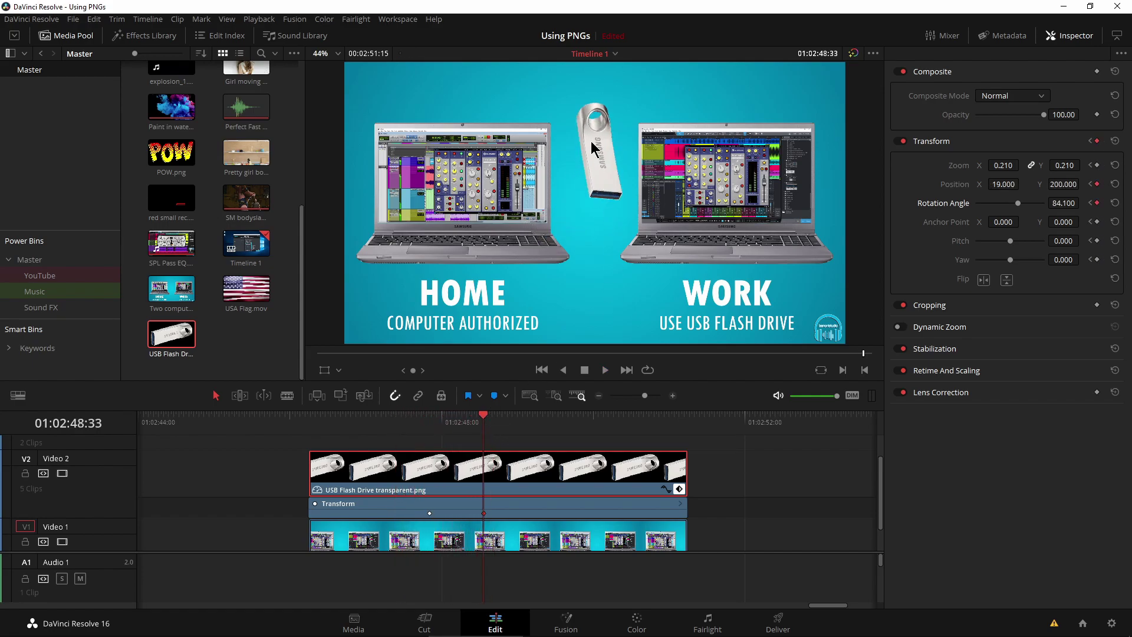
At 01:02:49:14, keyframe the USB flash drive beside the WORK laptop at position X 84, Y -111, with a rotation angle of 154.4
drag(482, 420, 534, 423)
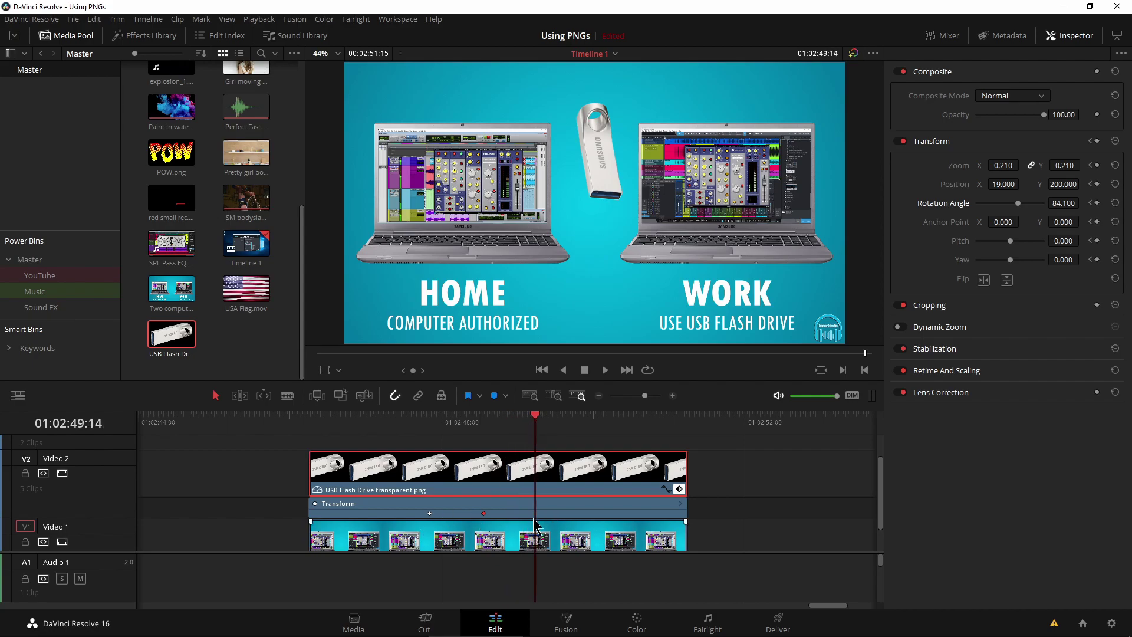
drag(1060, 184, 1086, 202)
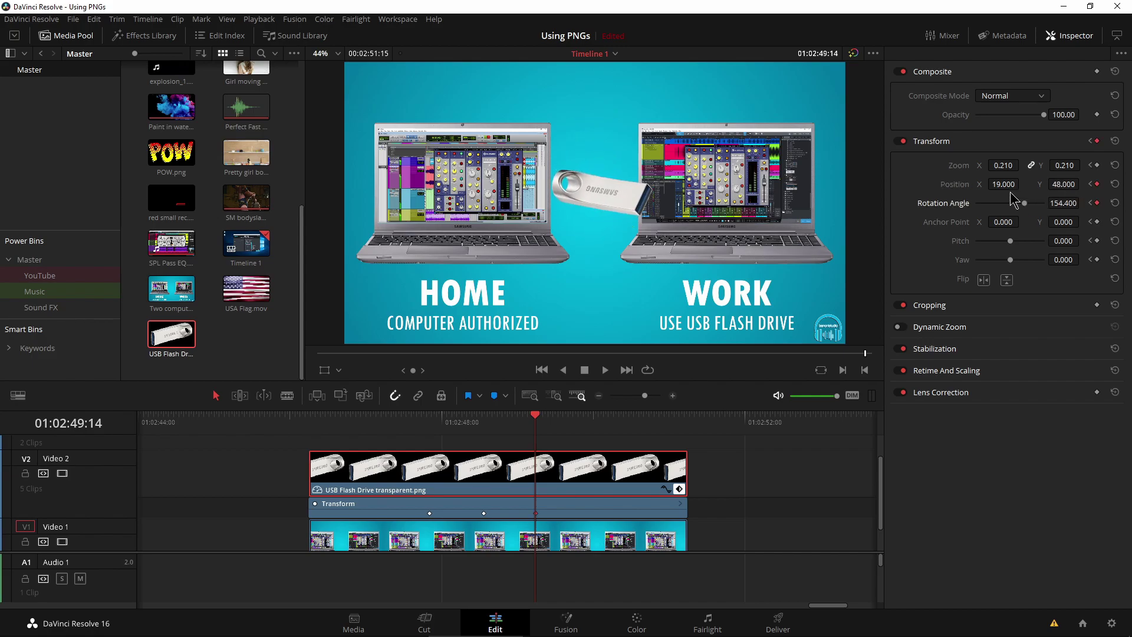
drag(1016, 184, 1083, 184)
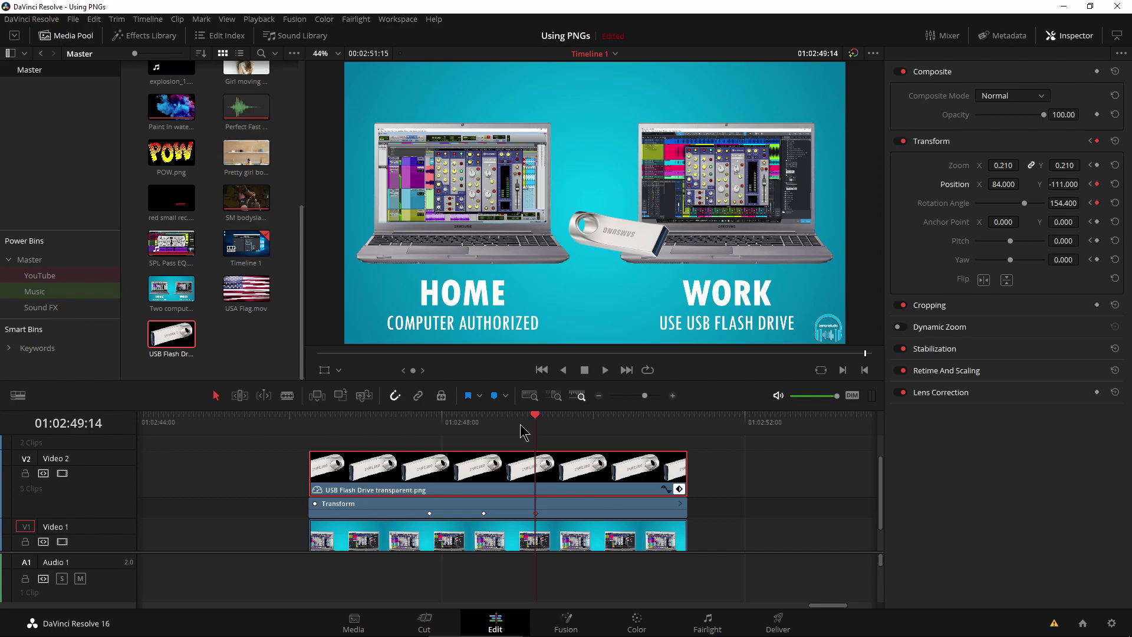
Play the complete flash drive animation from the clip's start, review it full screen, and scrub through its movement up to 01:02:49:47
drag(343, 420, 313, 446)
key(space)
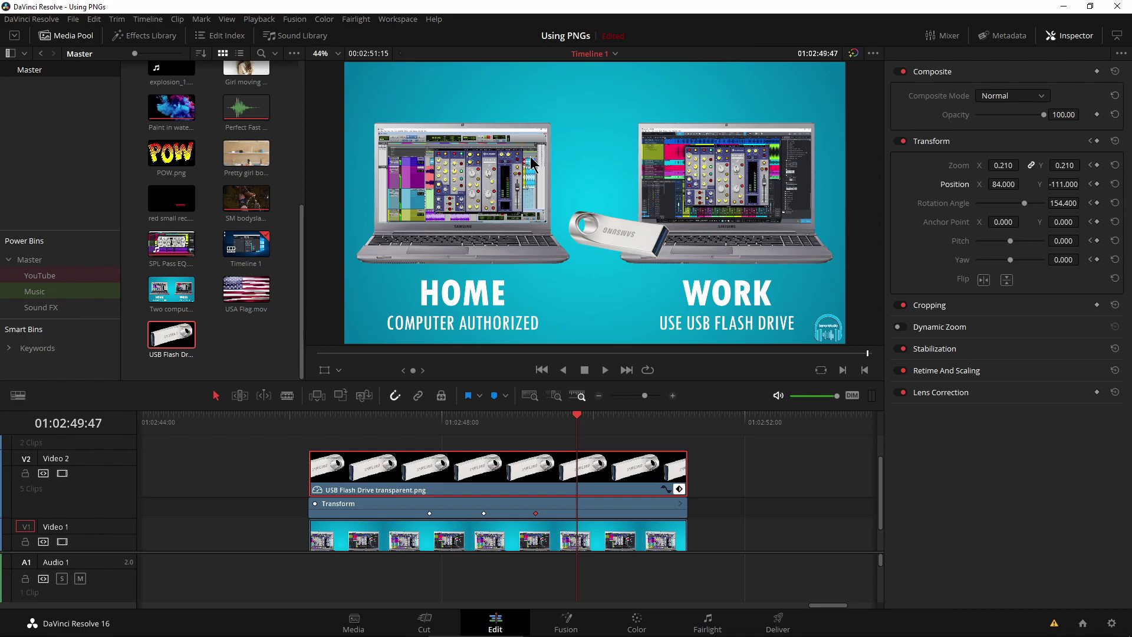
click(313, 422)
key(ctrl+f)
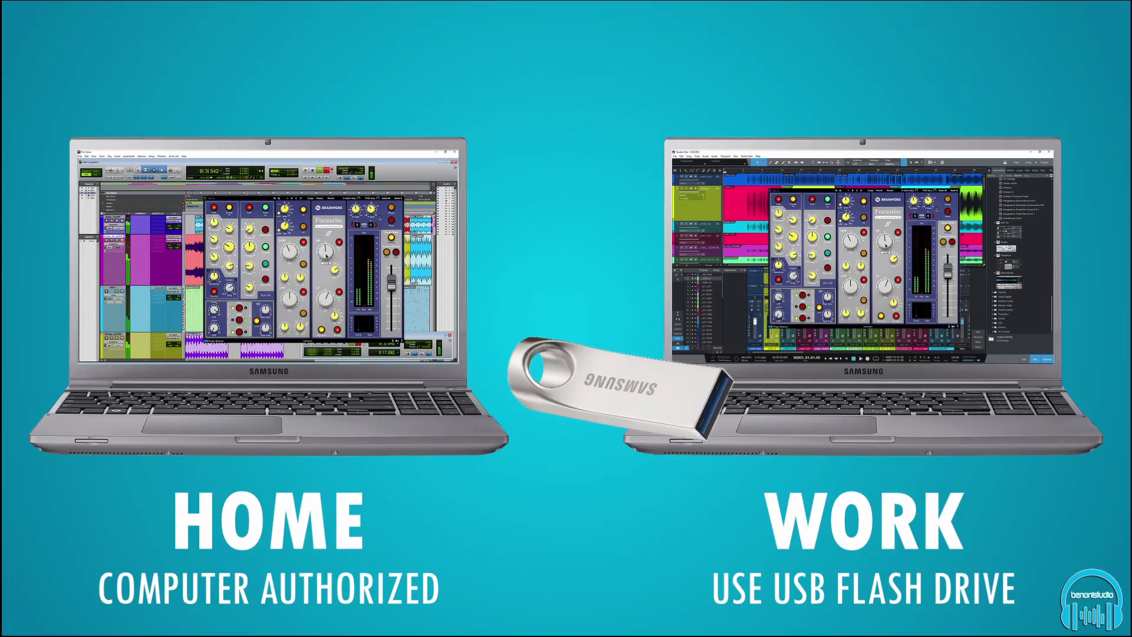
key(Escape)
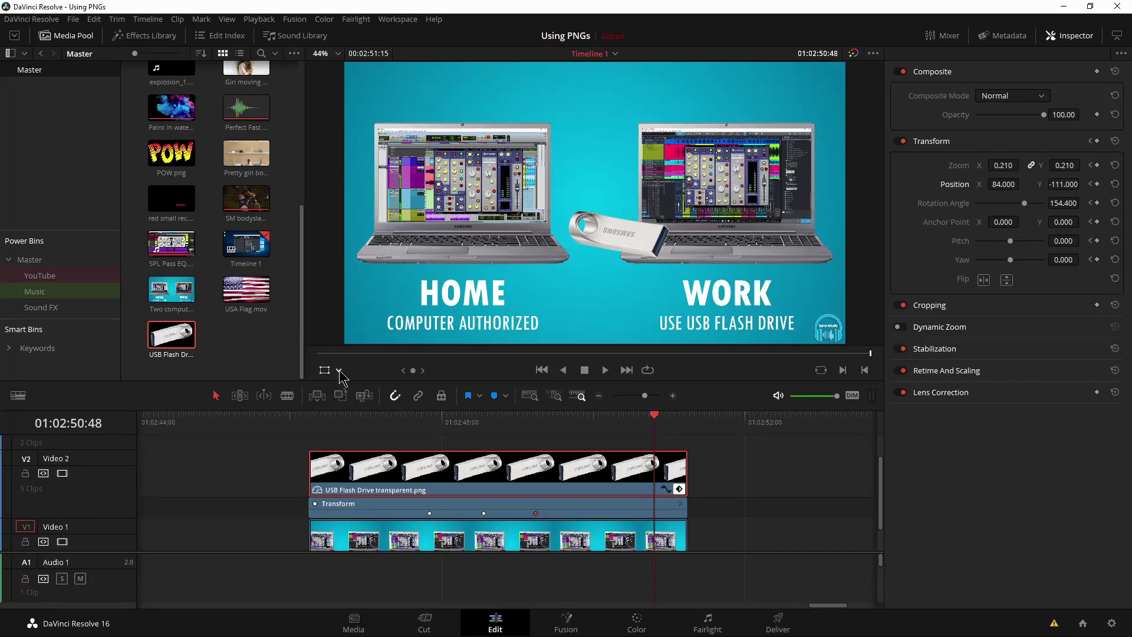
drag(455, 424, 584, 462)
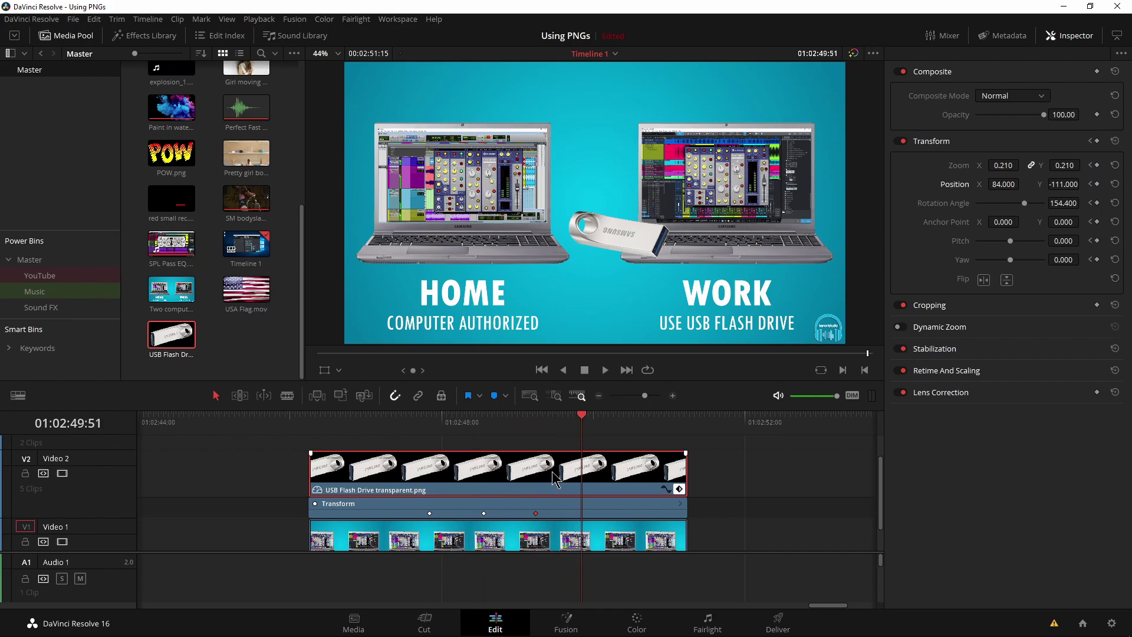
drag(455, 425, 577, 428)
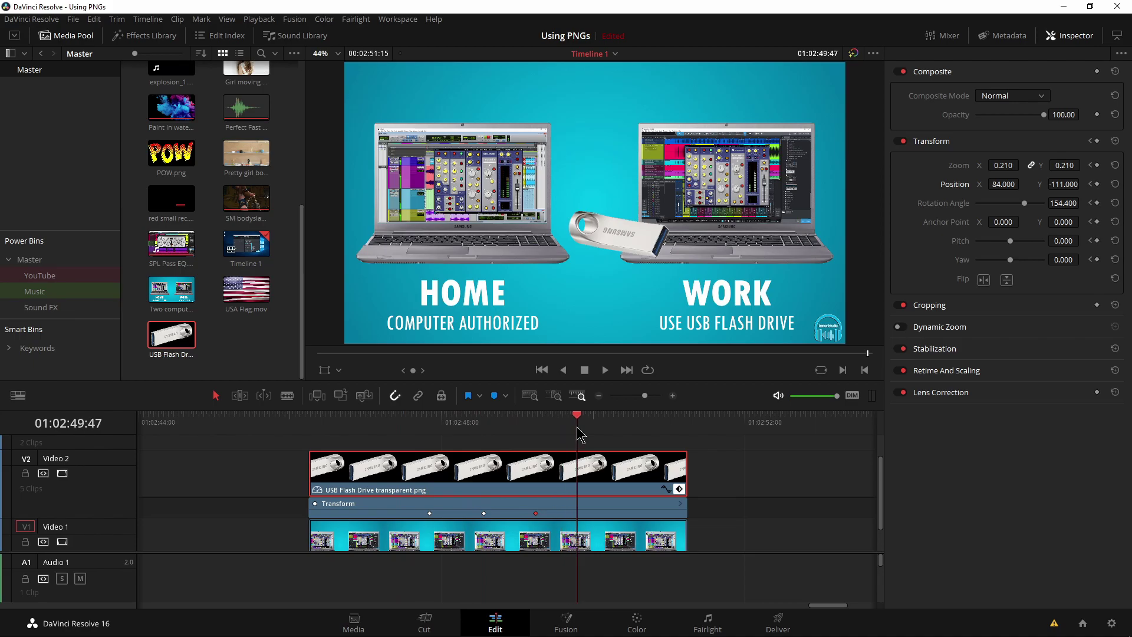